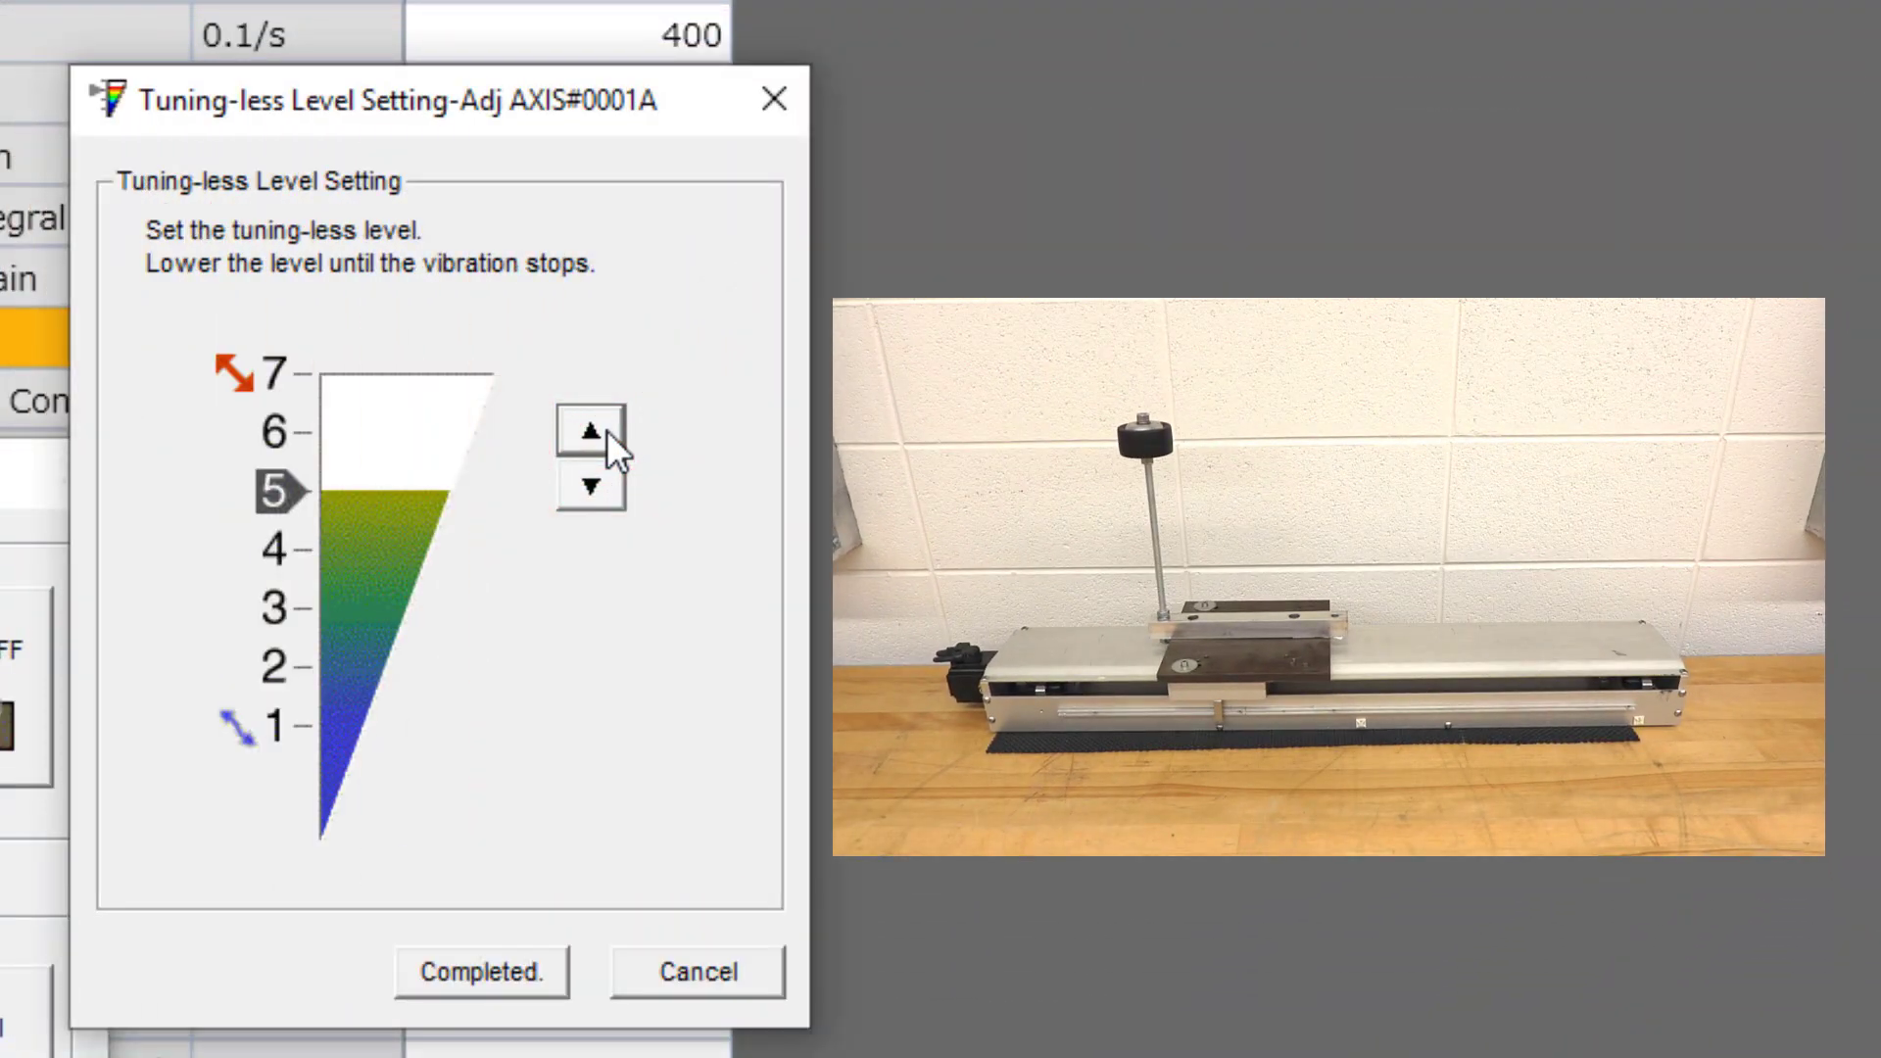
Raise the tuning-less level from 5 to 7 in Tuning-less Level Setting.
{"action": "left_click", "coordinate": [607, 431]}
{"action": "left_click", "coordinate": [608, 431]}
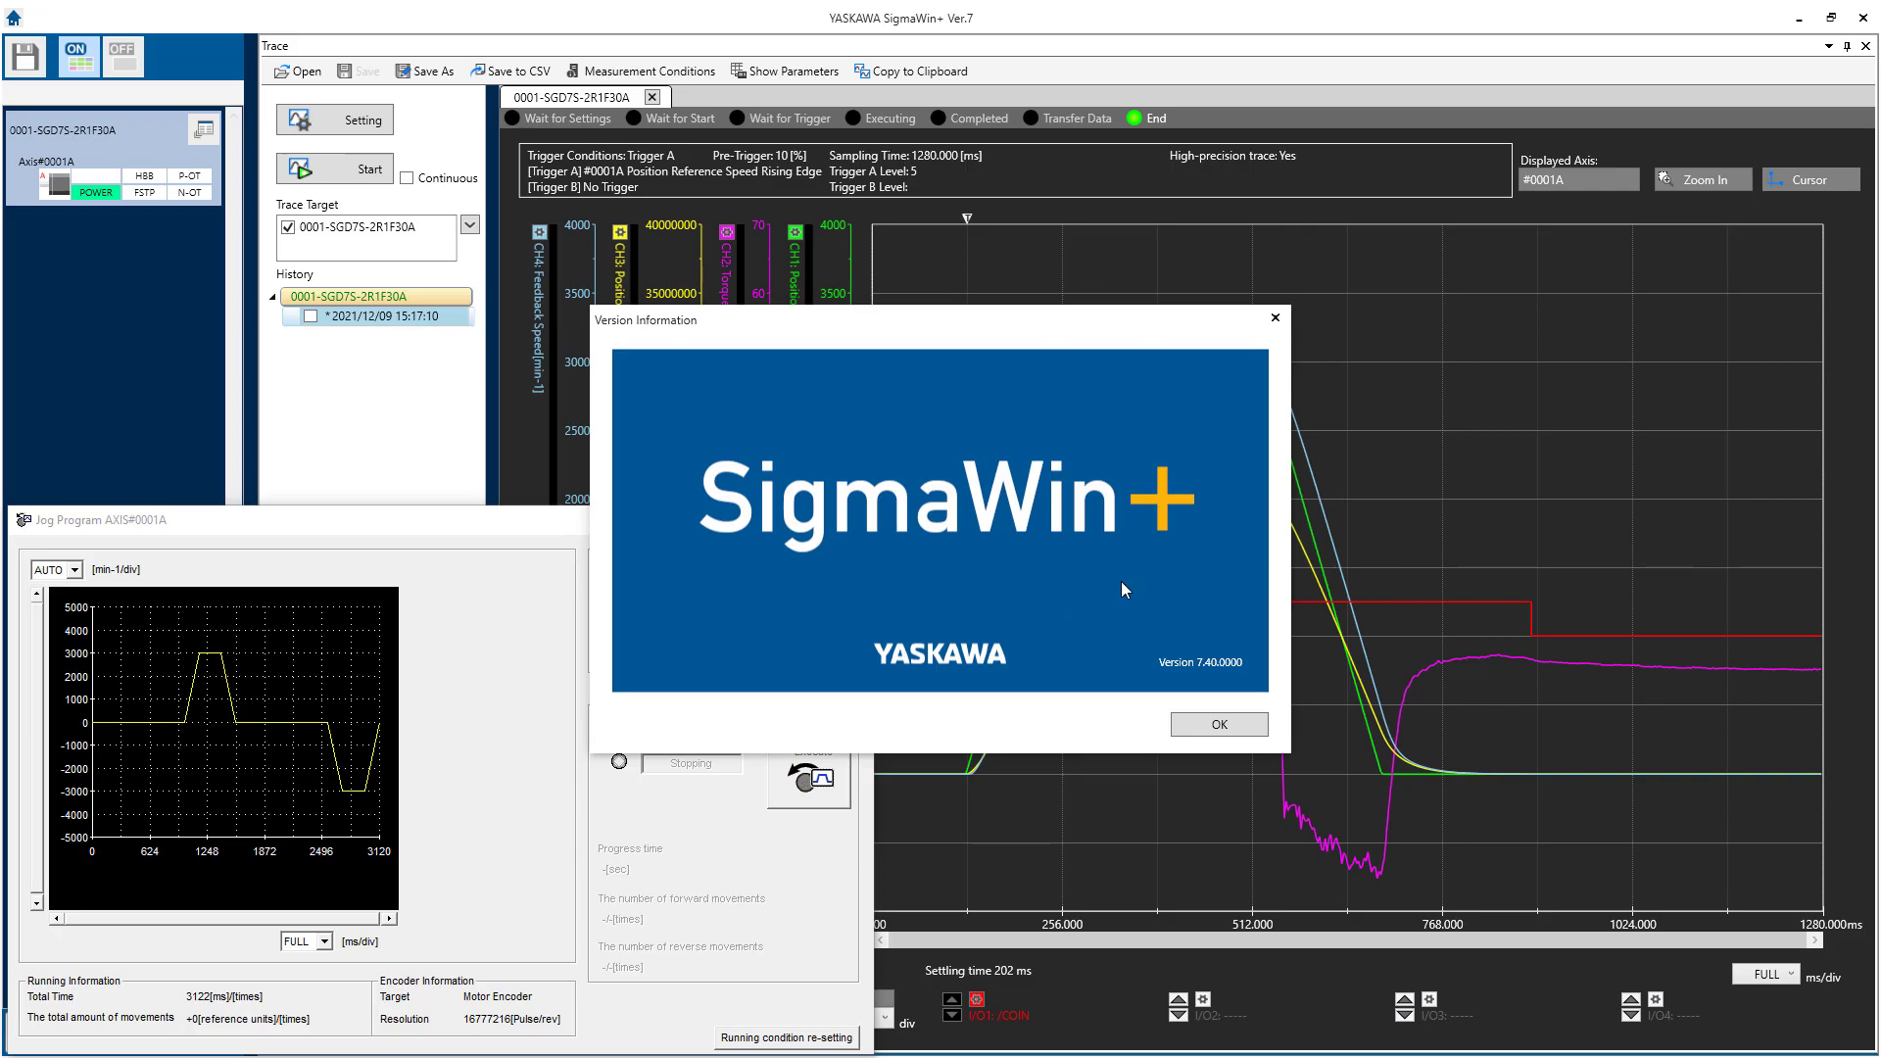
Dismiss the Version Information box (version 7.40.0000) to reveal the full trace.
{"action": "left_click", "coordinate": [1215, 724]}
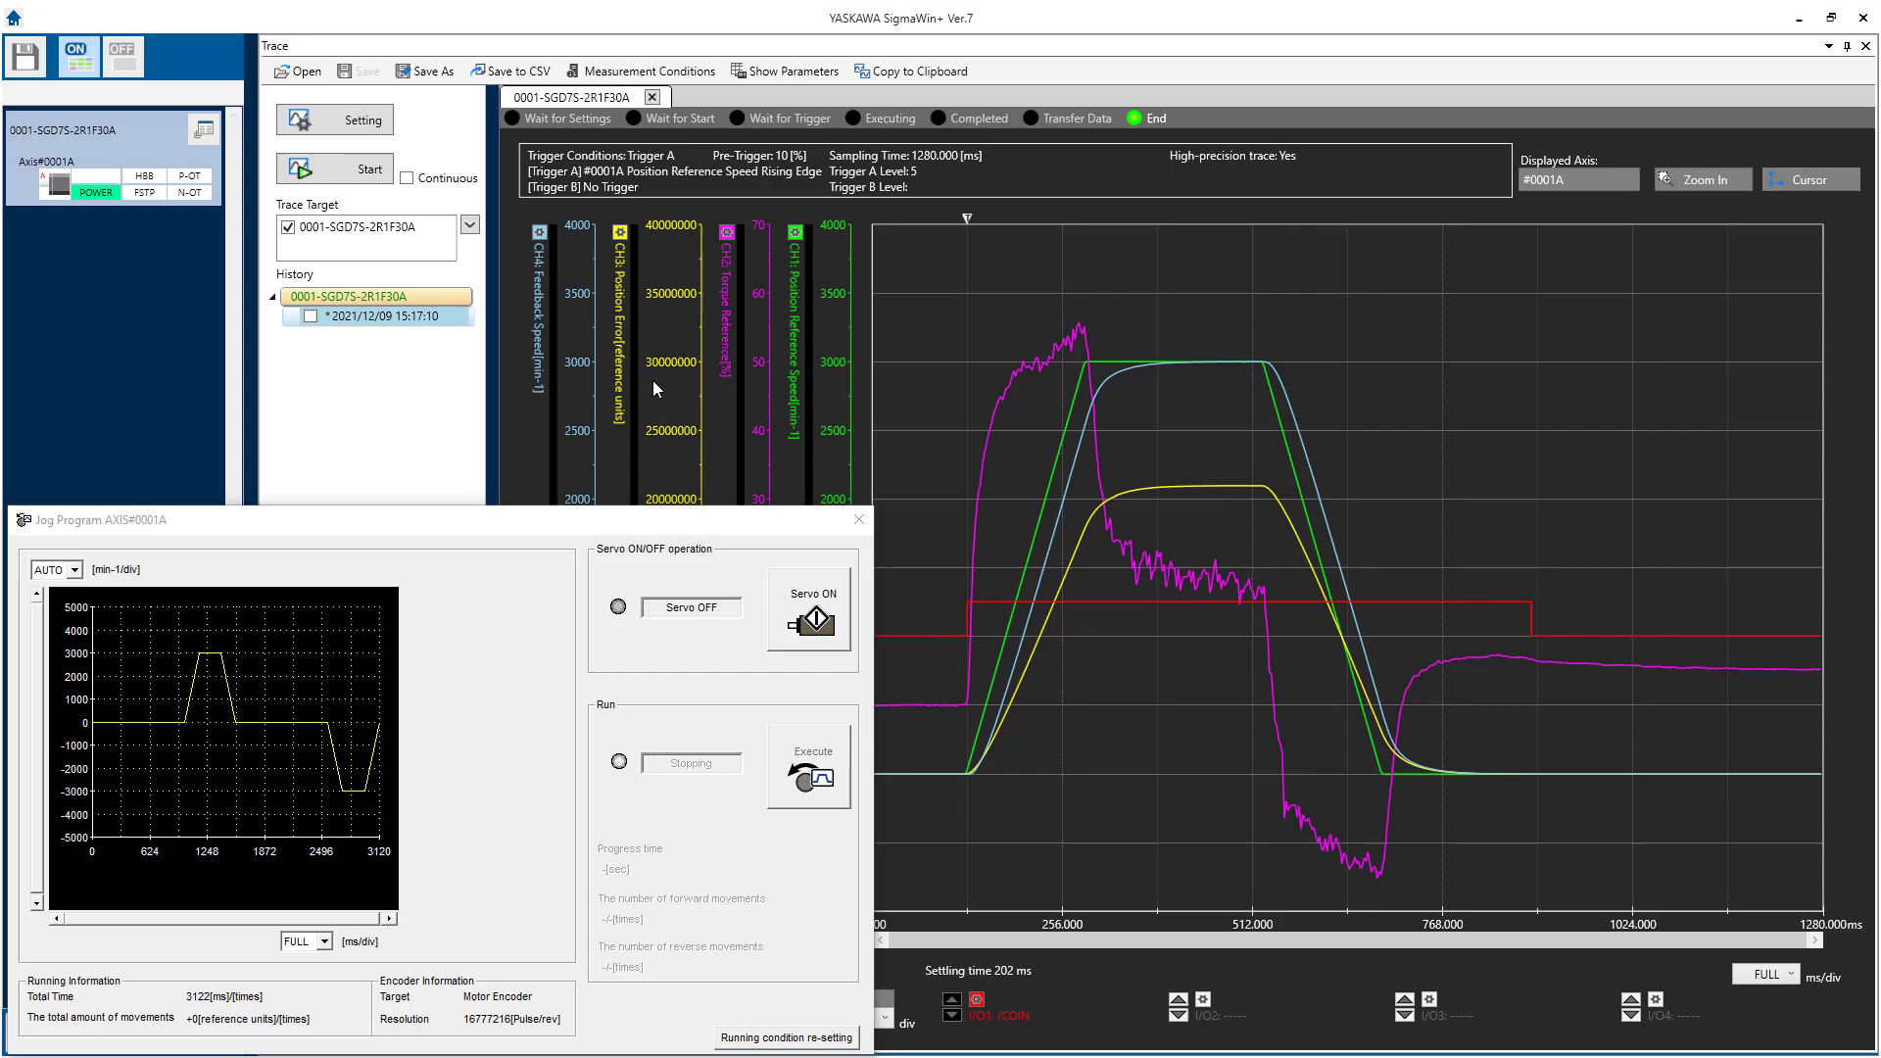
{"action": "left_click_drag", "start_coordinate": [521, 531], "coordinate": [537, 495]}
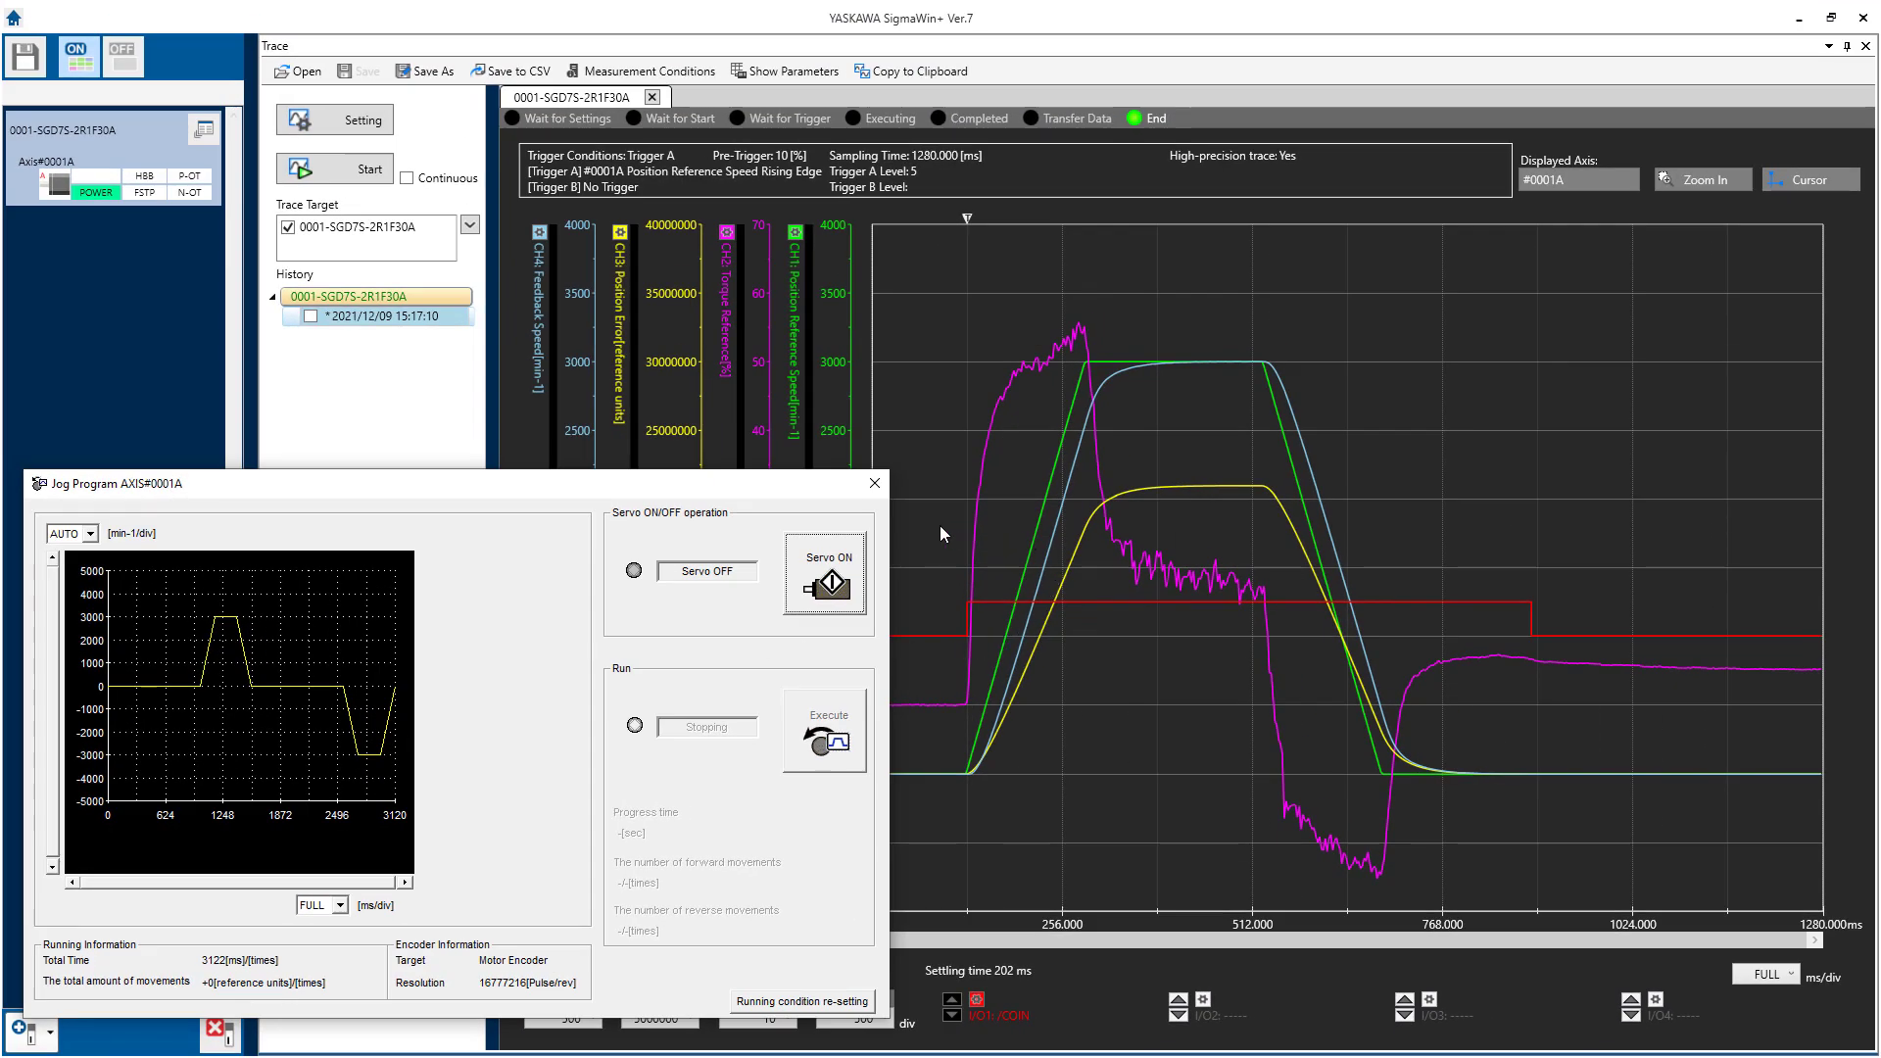
{"action": "left_click_drag", "start_coordinate": [805, 482], "coordinate": [771, 532]}
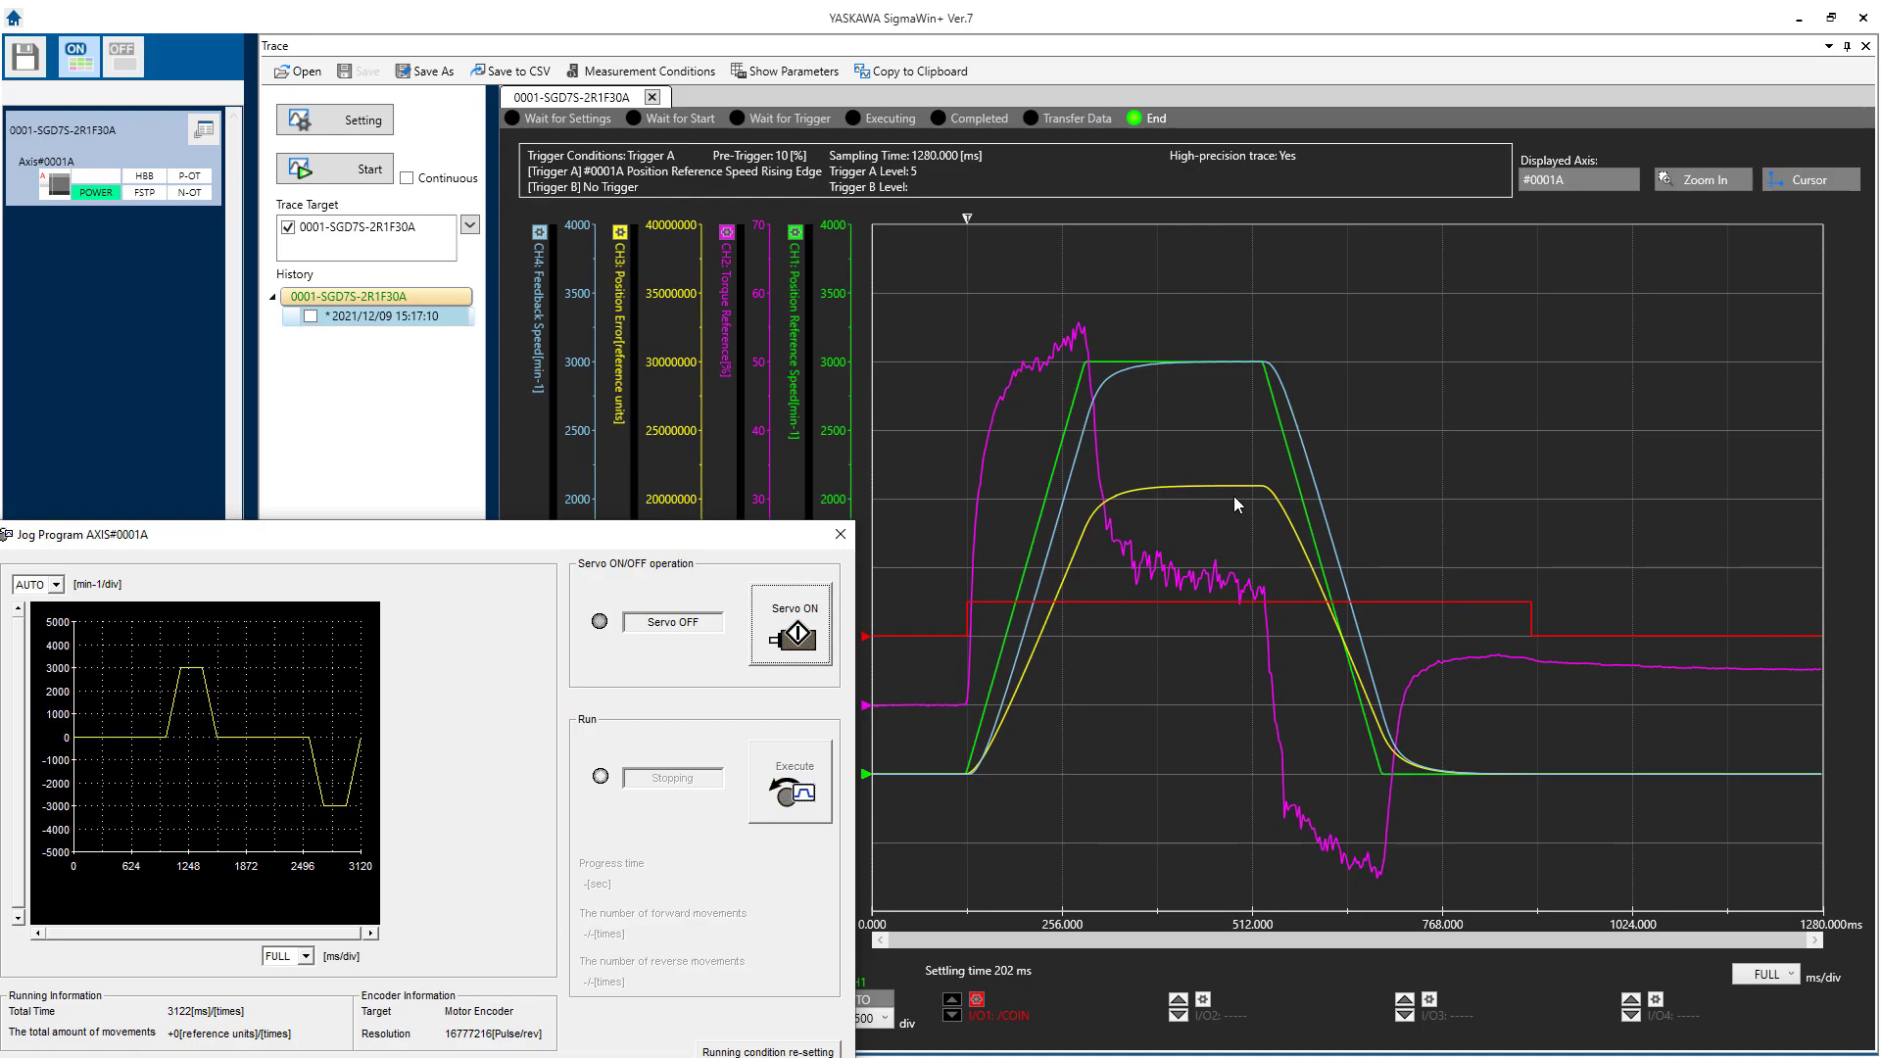
{"action": "left_click", "coordinate": [1462, 661]}
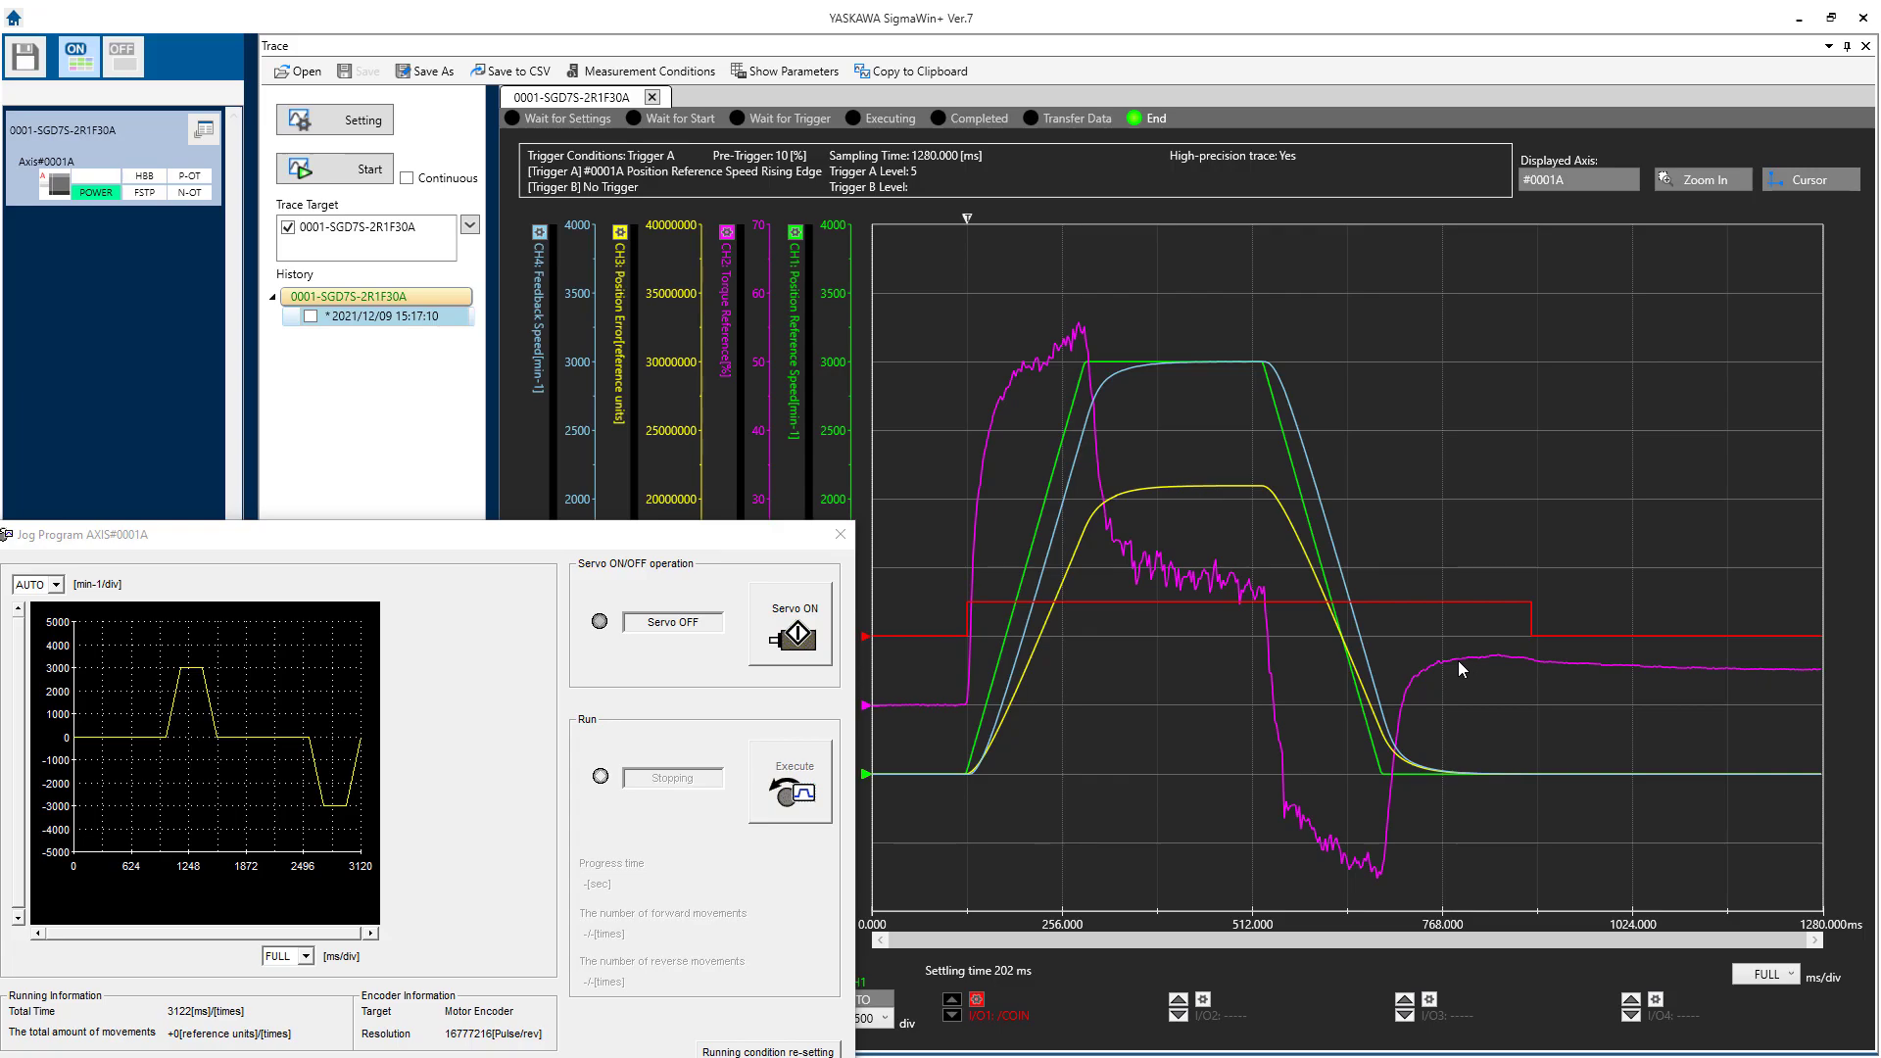
{"action": "left_click_drag", "start_coordinate": [759, 534], "coordinate": [762, 542]}
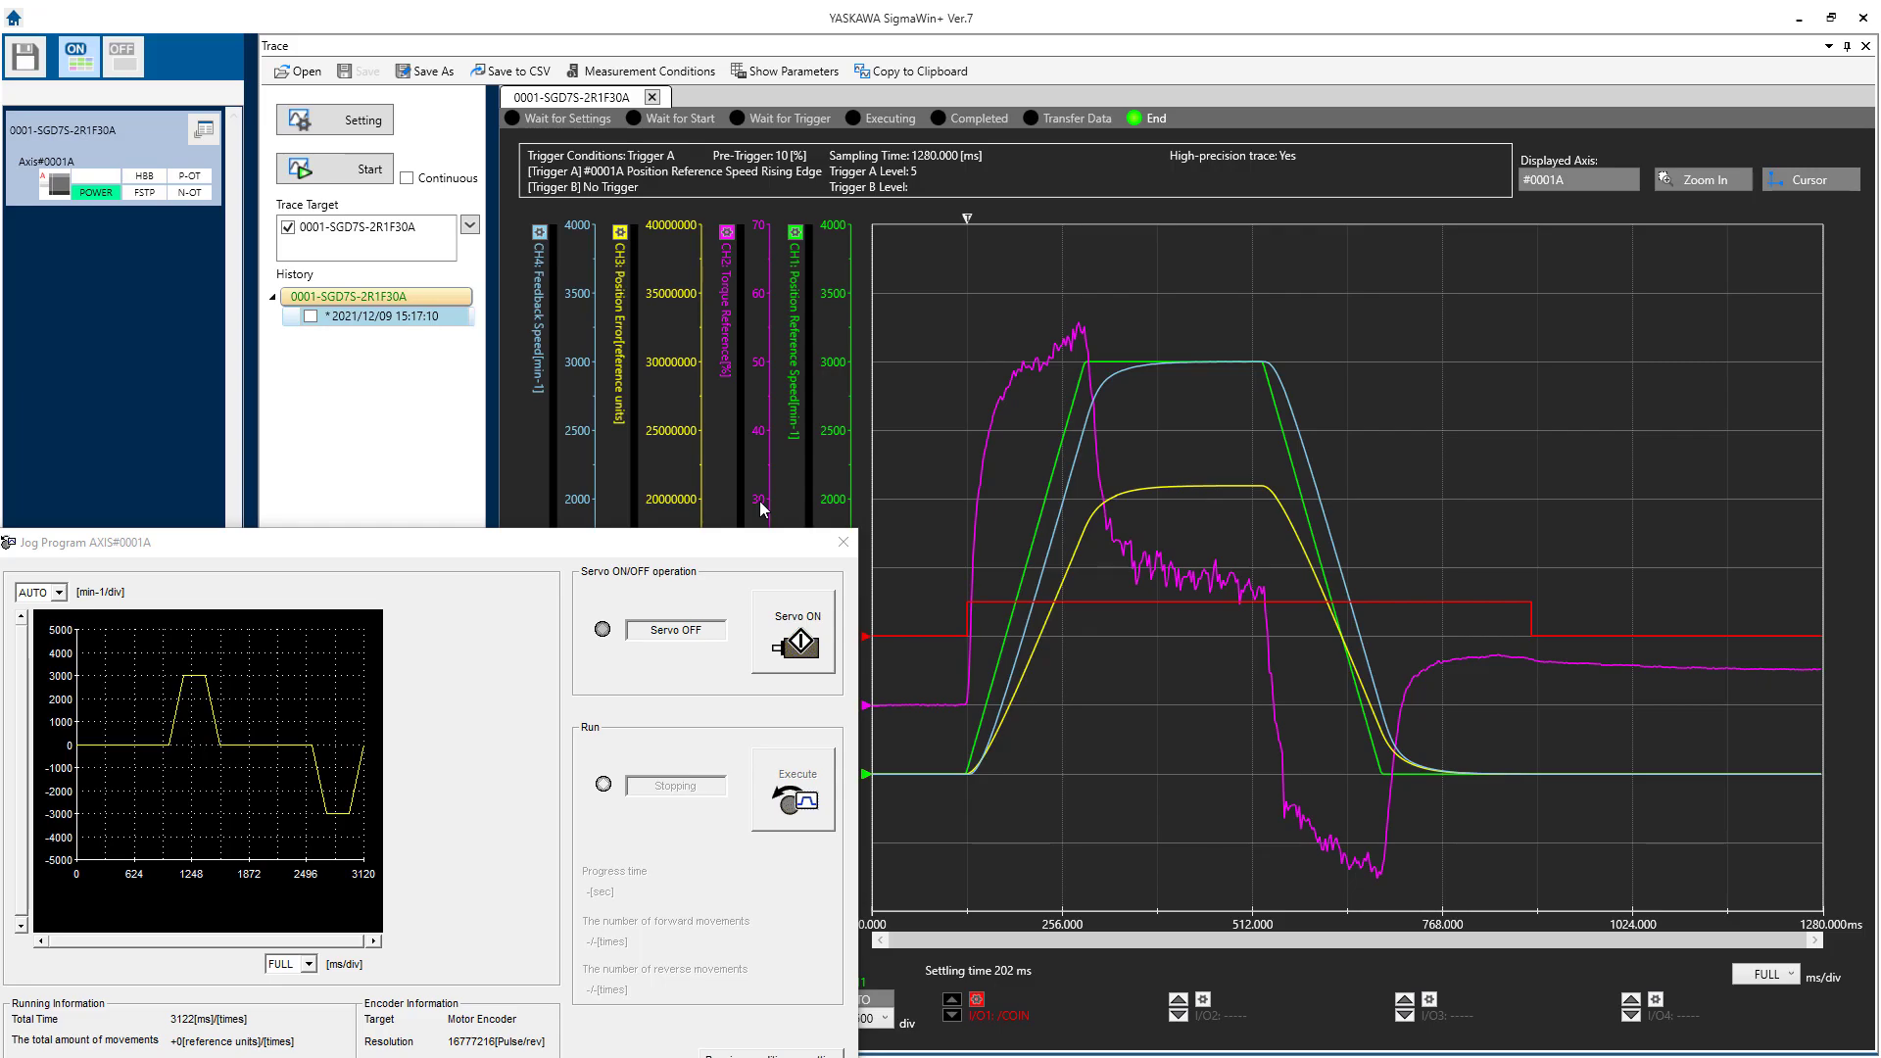
{"action": "left_click_drag", "start_coordinate": [754, 542], "coordinate": [749, 486]}
{"action": "left_click", "coordinate": [343, 1045]}
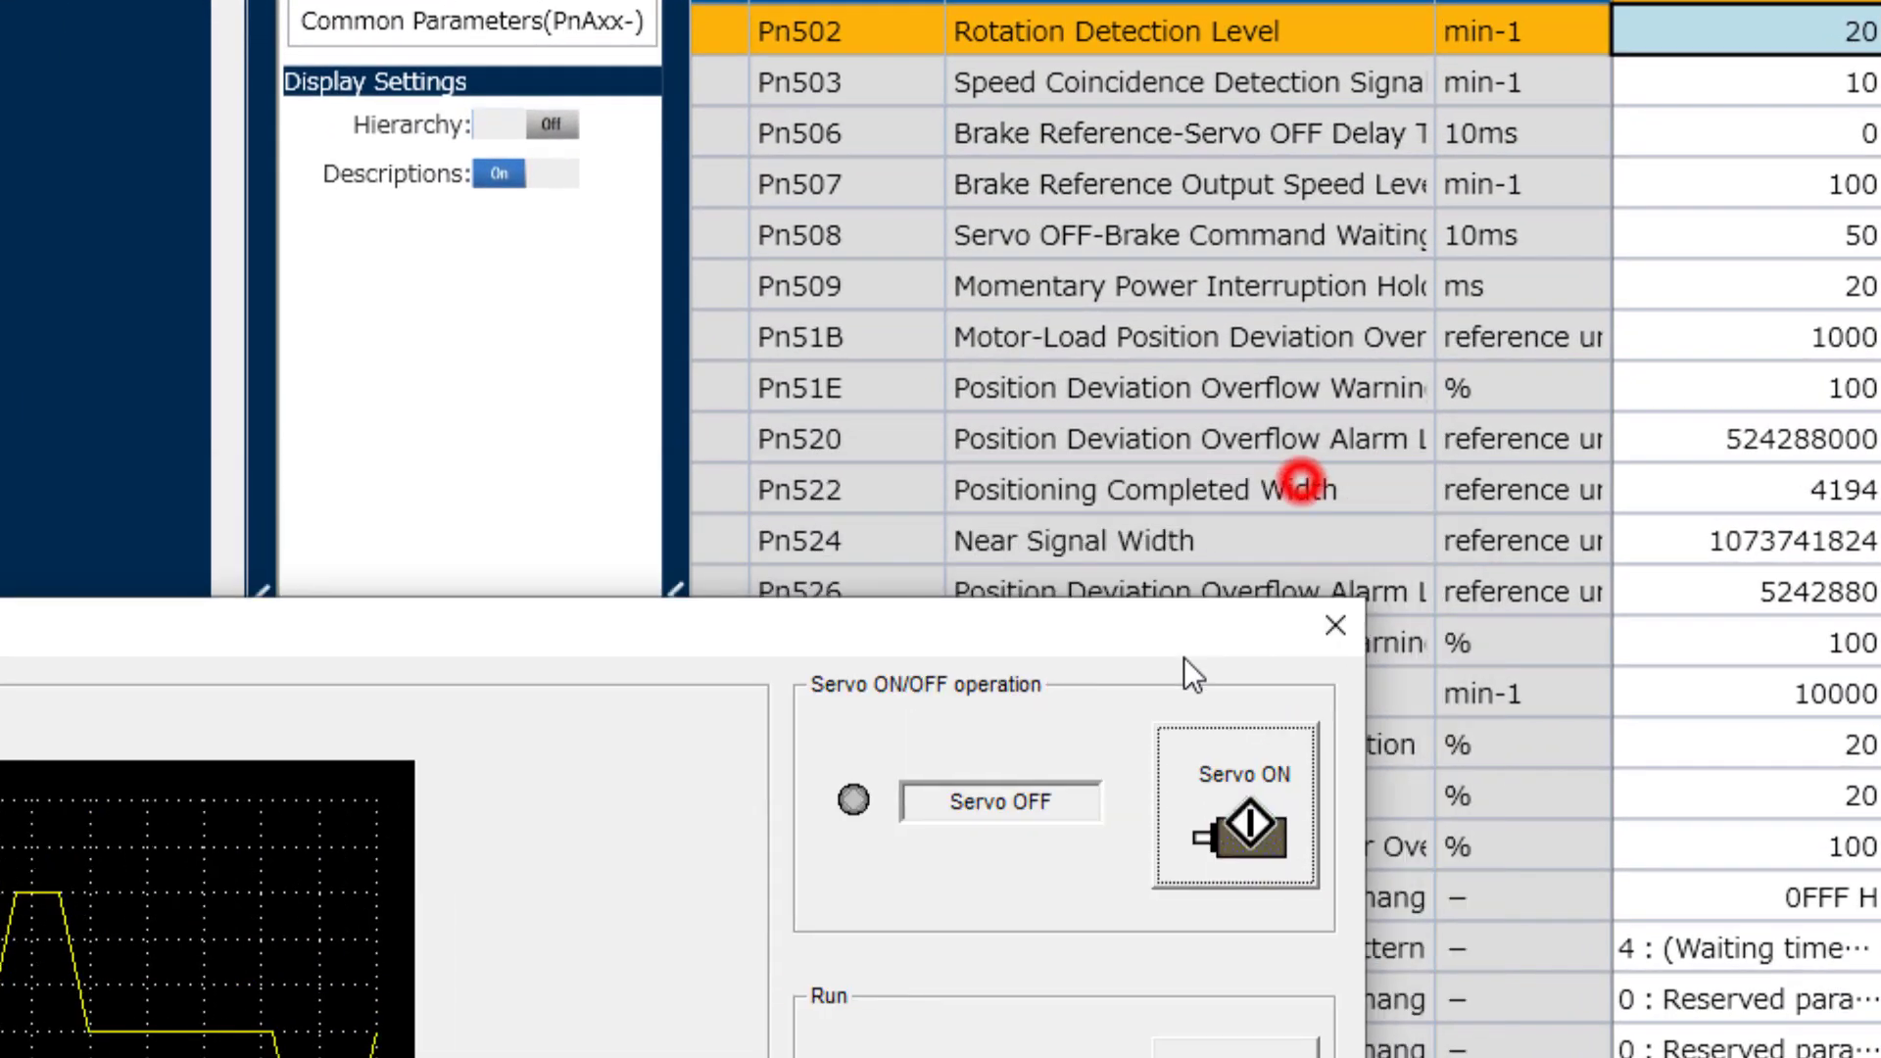
{"action": "left_click", "coordinate": [771, 487]}
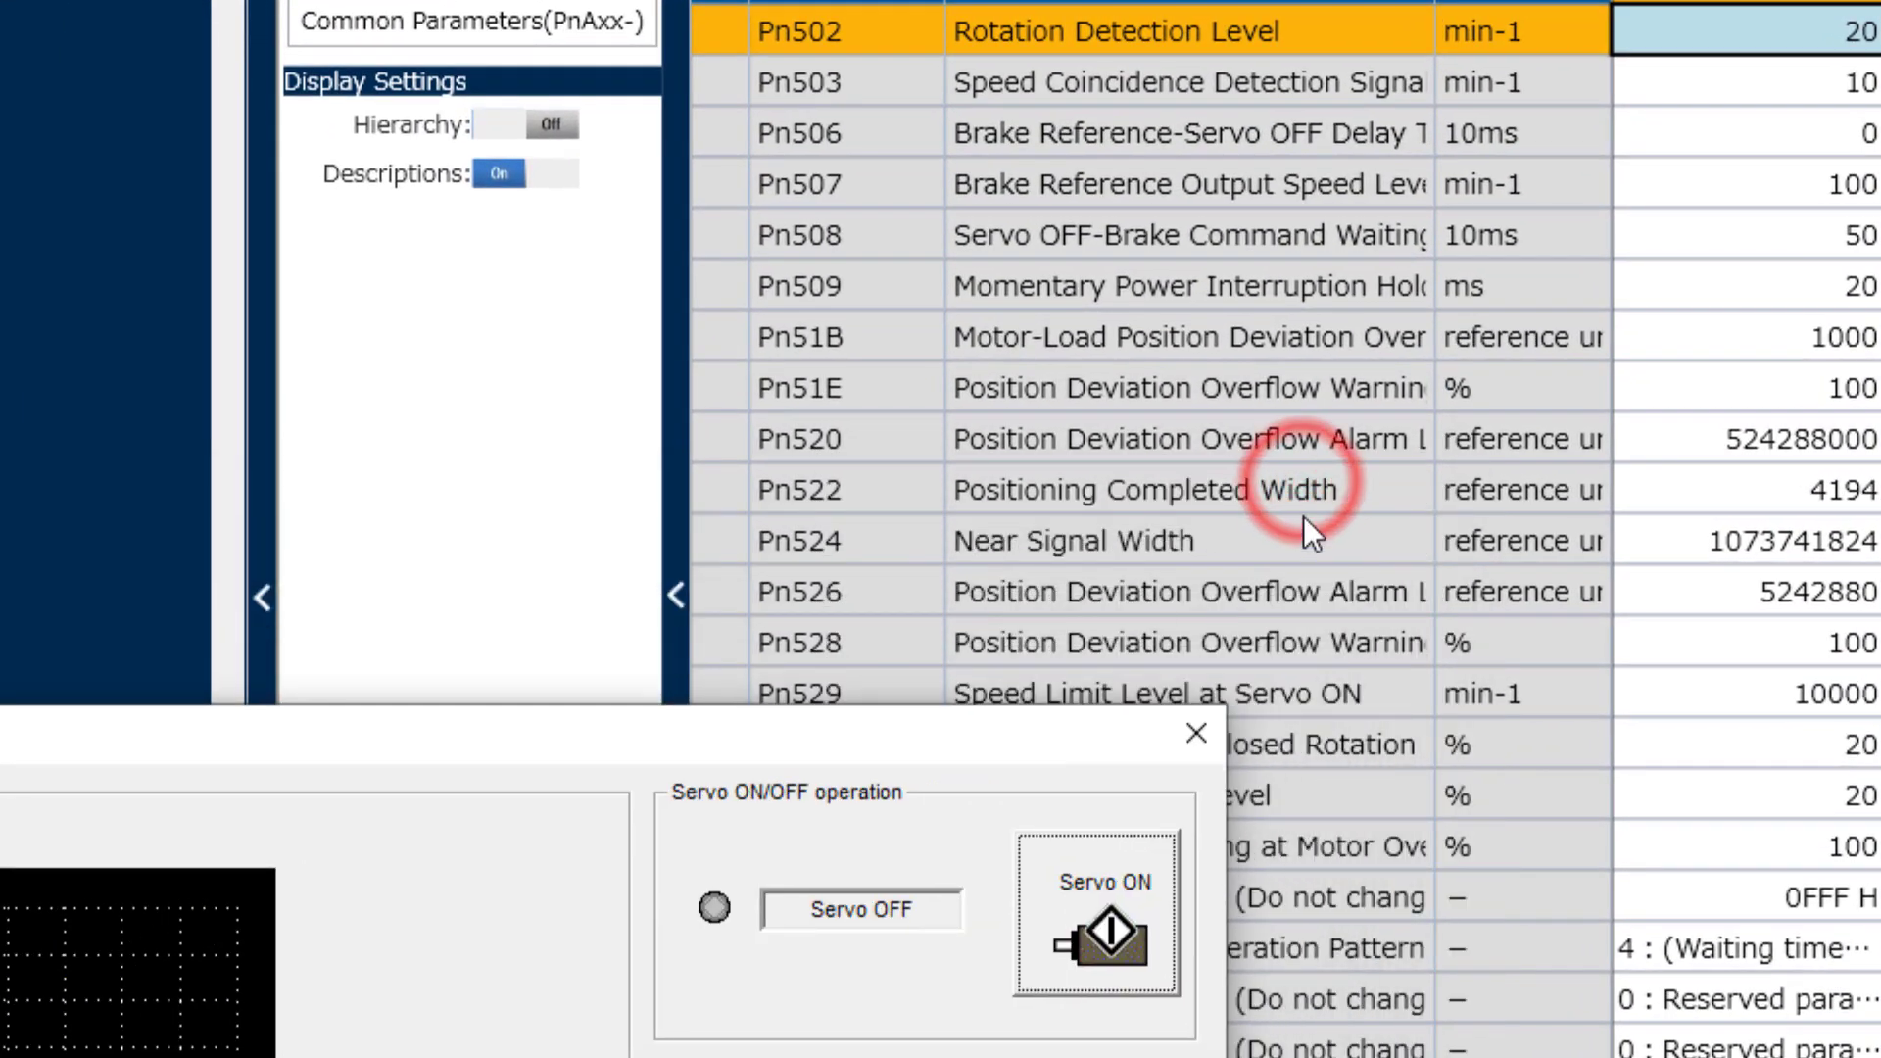
{"action": "left_click", "coordinate": [1783, 488]}
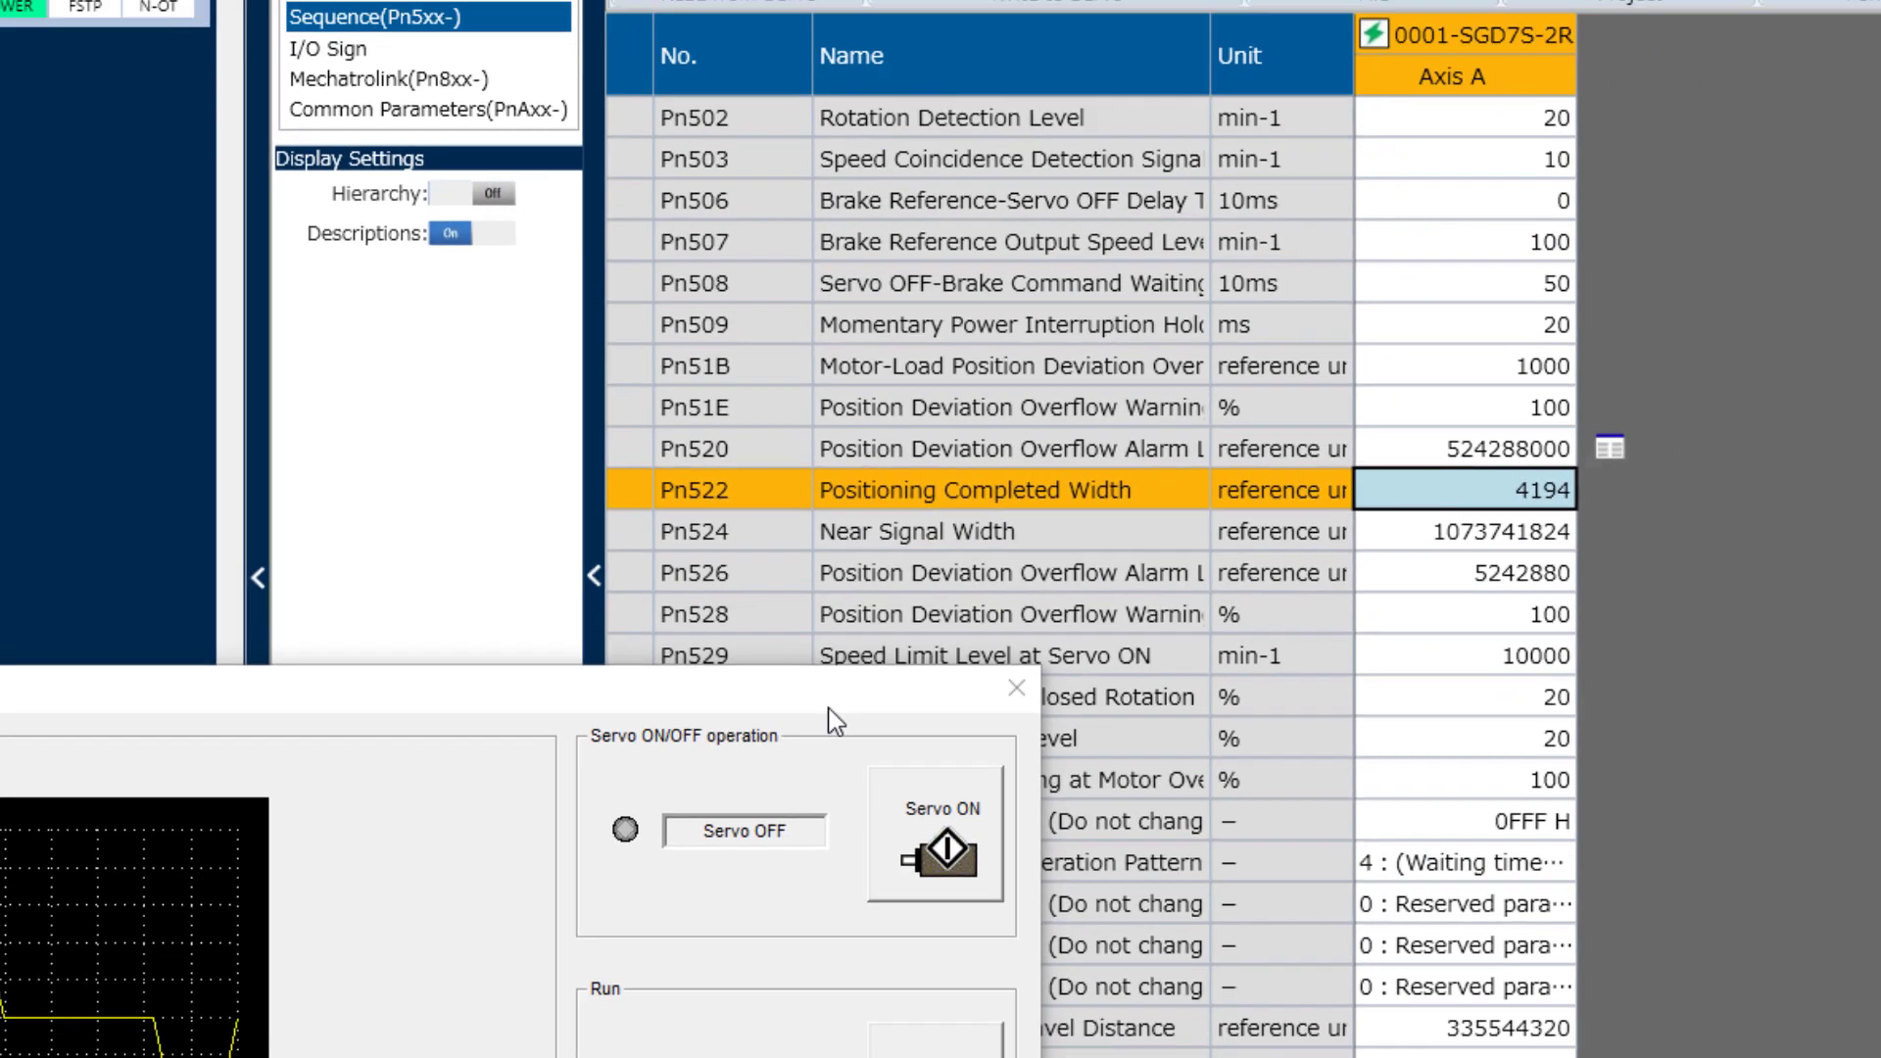
{"action": "left_click_drag", "start_coordinate": [980, 733], "coordinate": [1107, 504]}
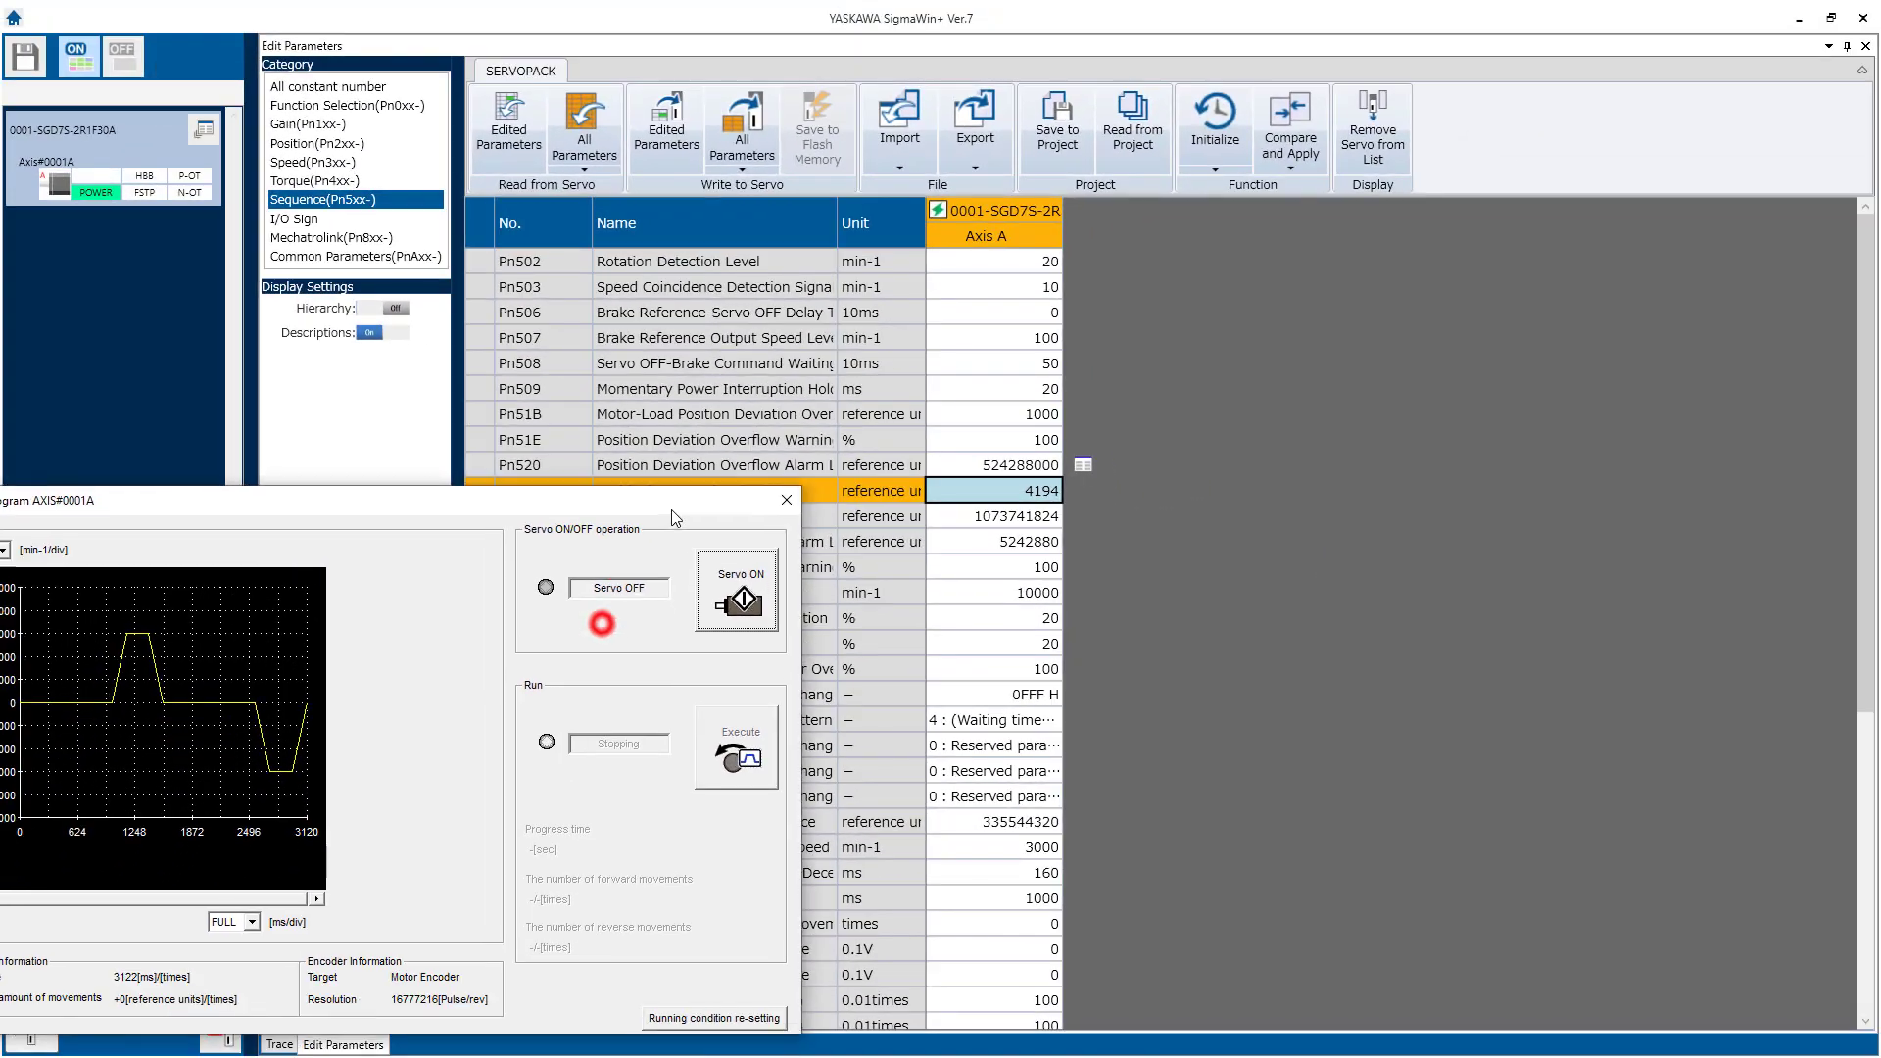
{"action": "left_click", "coordinate": [965, 757]}
{"action": "left_click", "coordinate": [280, 1044]}
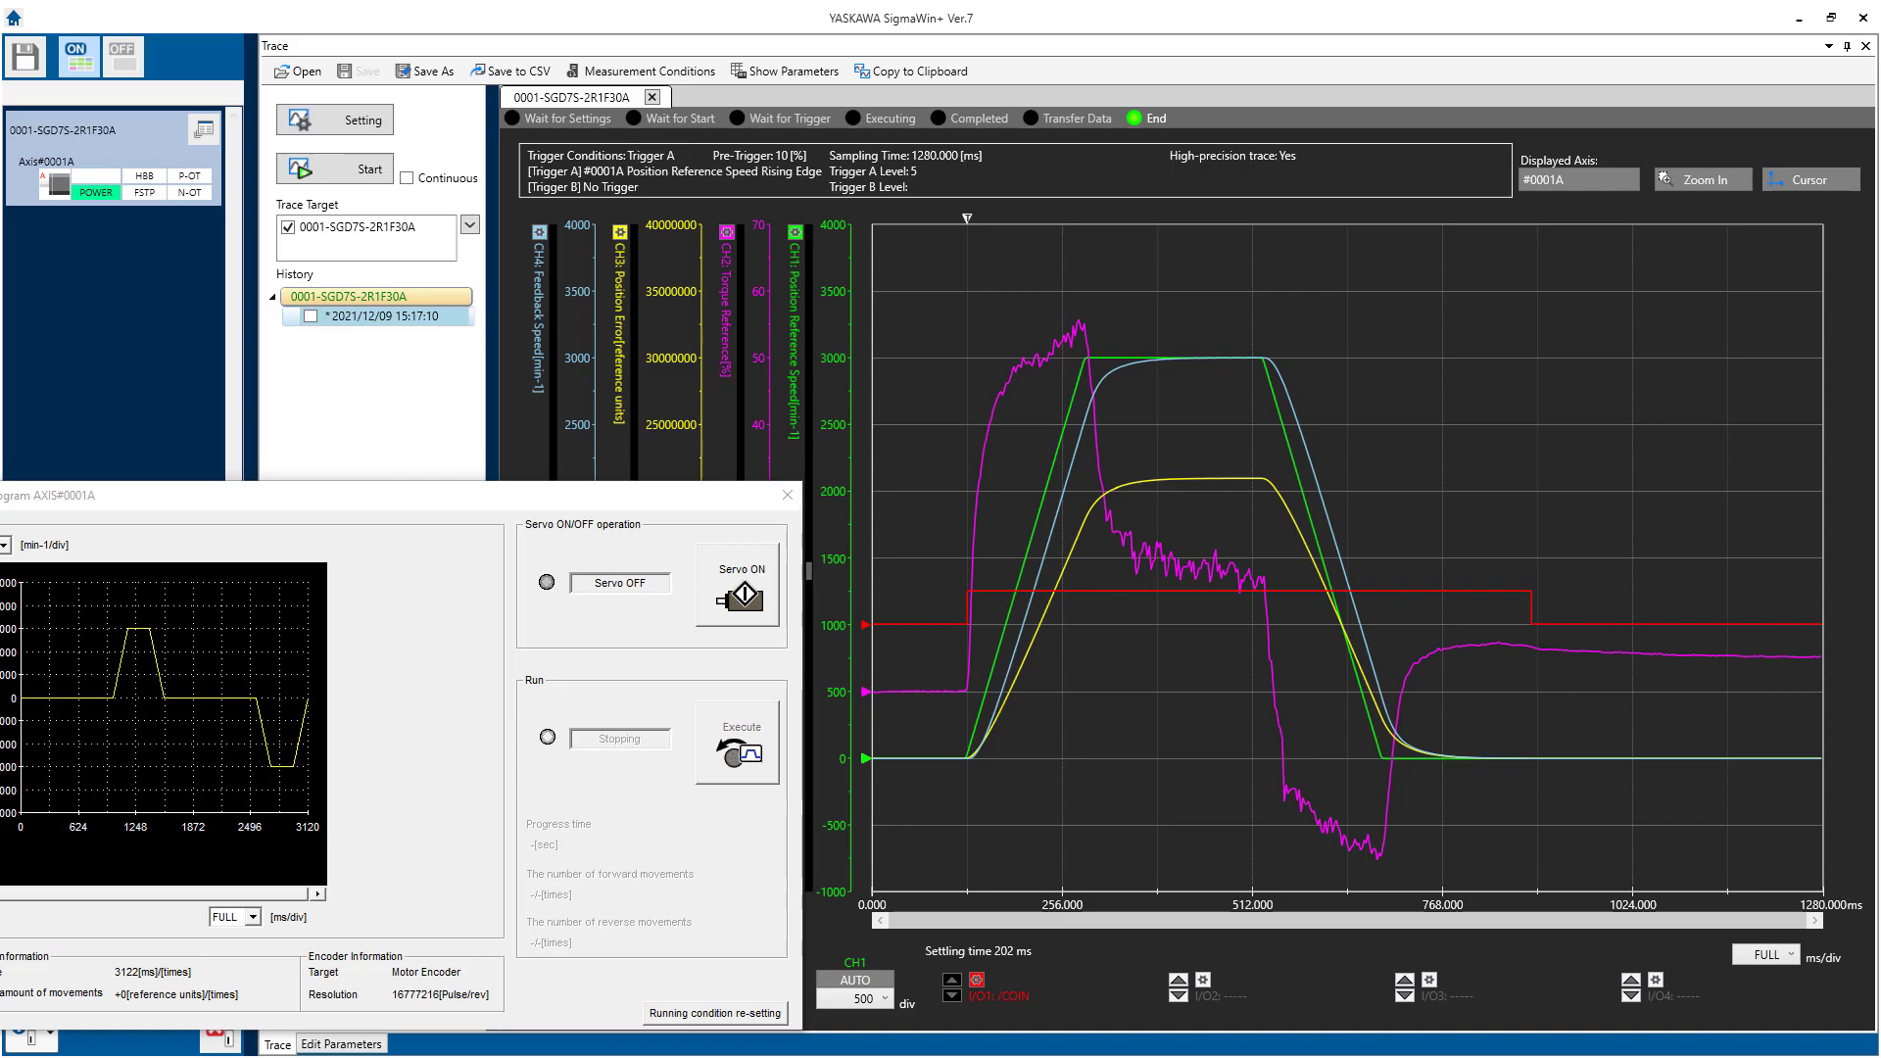
Set Pn109 Feedforward to 100 % in the Gain parameters and open the servo's function menu.
{"action": "left_click", "coordinate": [343, 1044]}
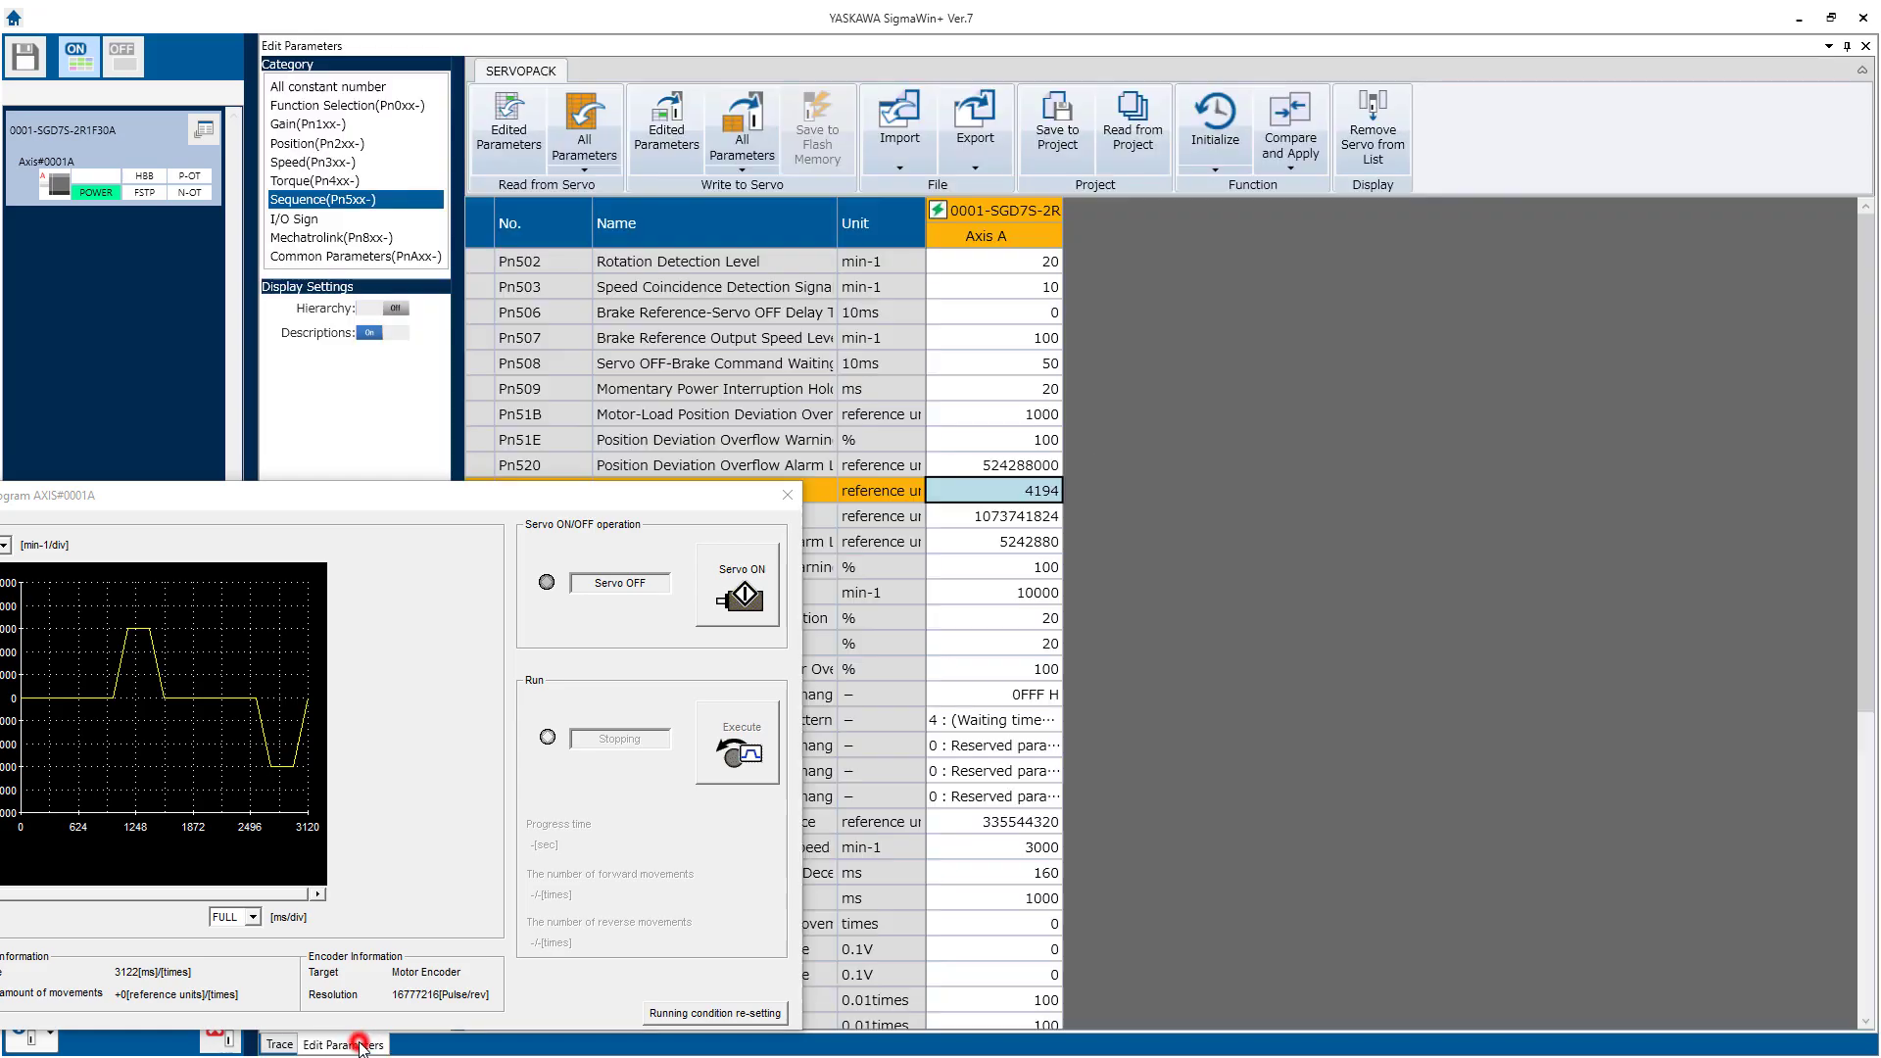
{"action": "left_click", "coordinate": [338, 123]}
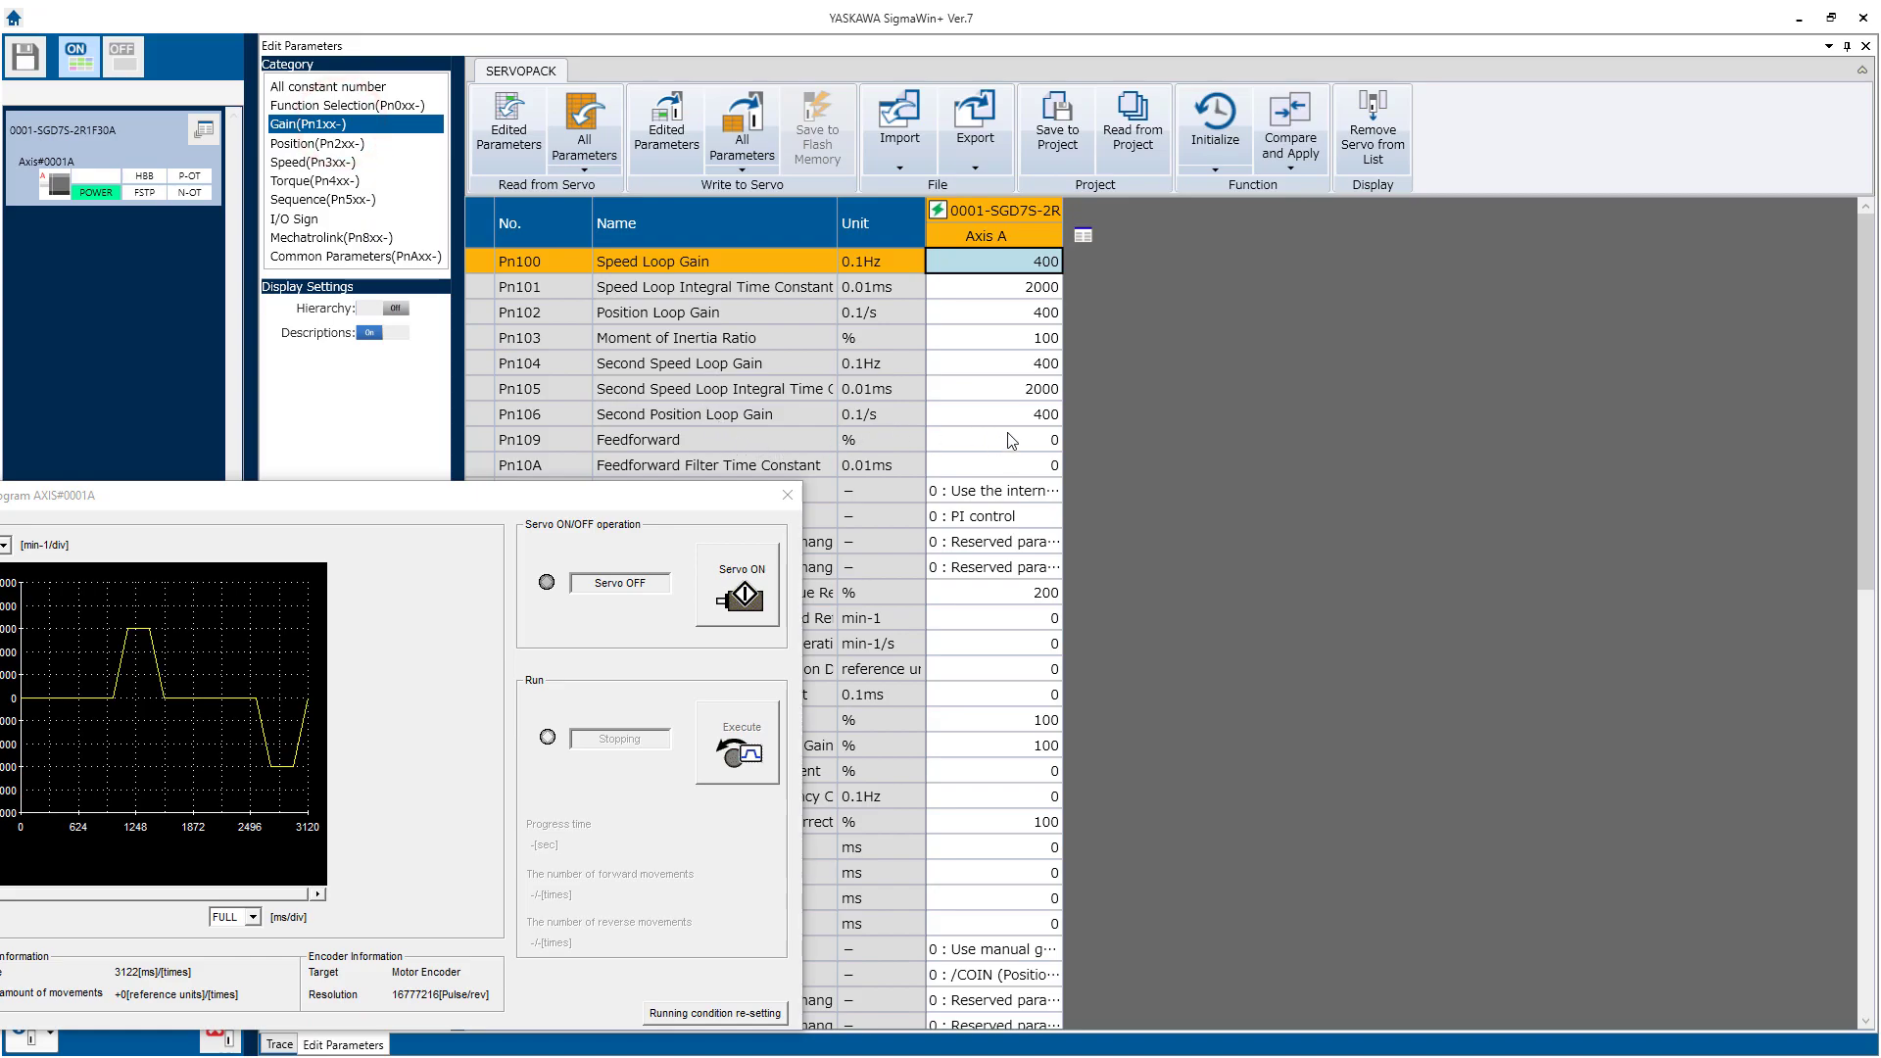
{"action": "left_click", "coordinate": [1019, 438]}
{"action": "type", "text": "100"}
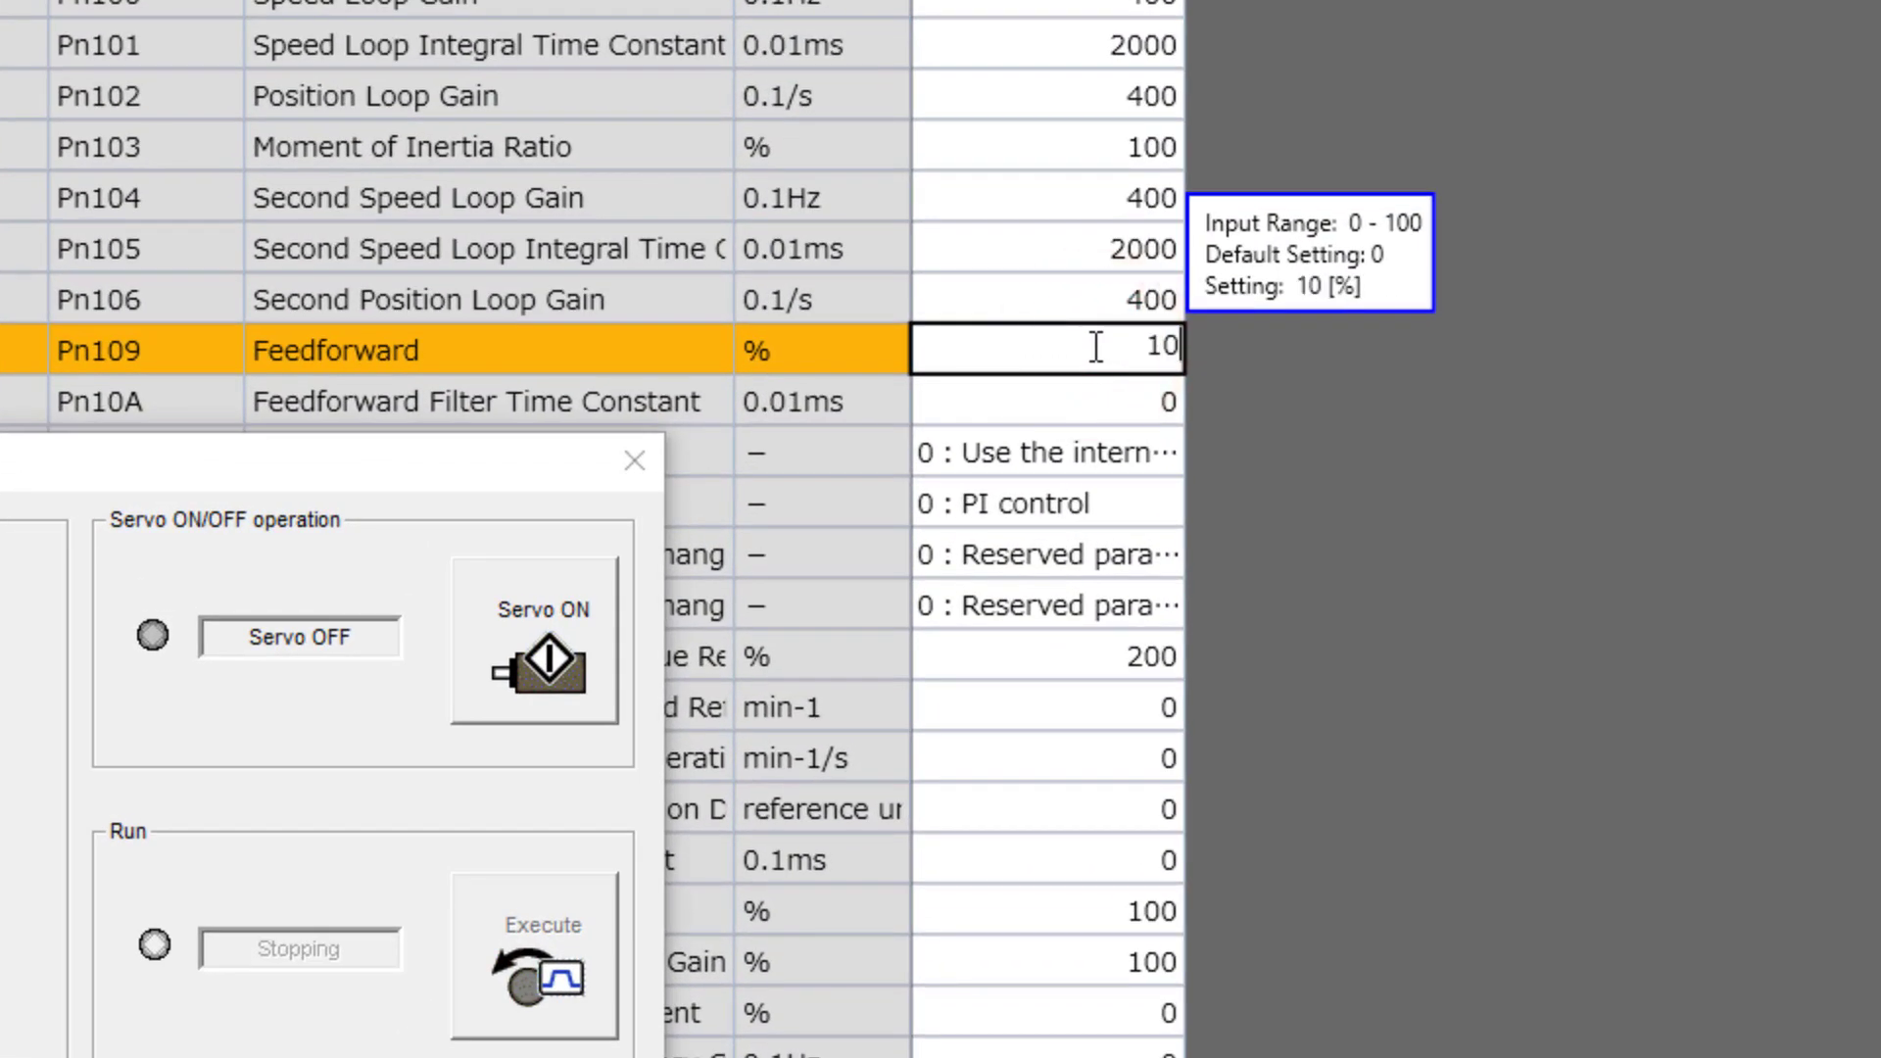
{"action": "key", "text": "Return"}
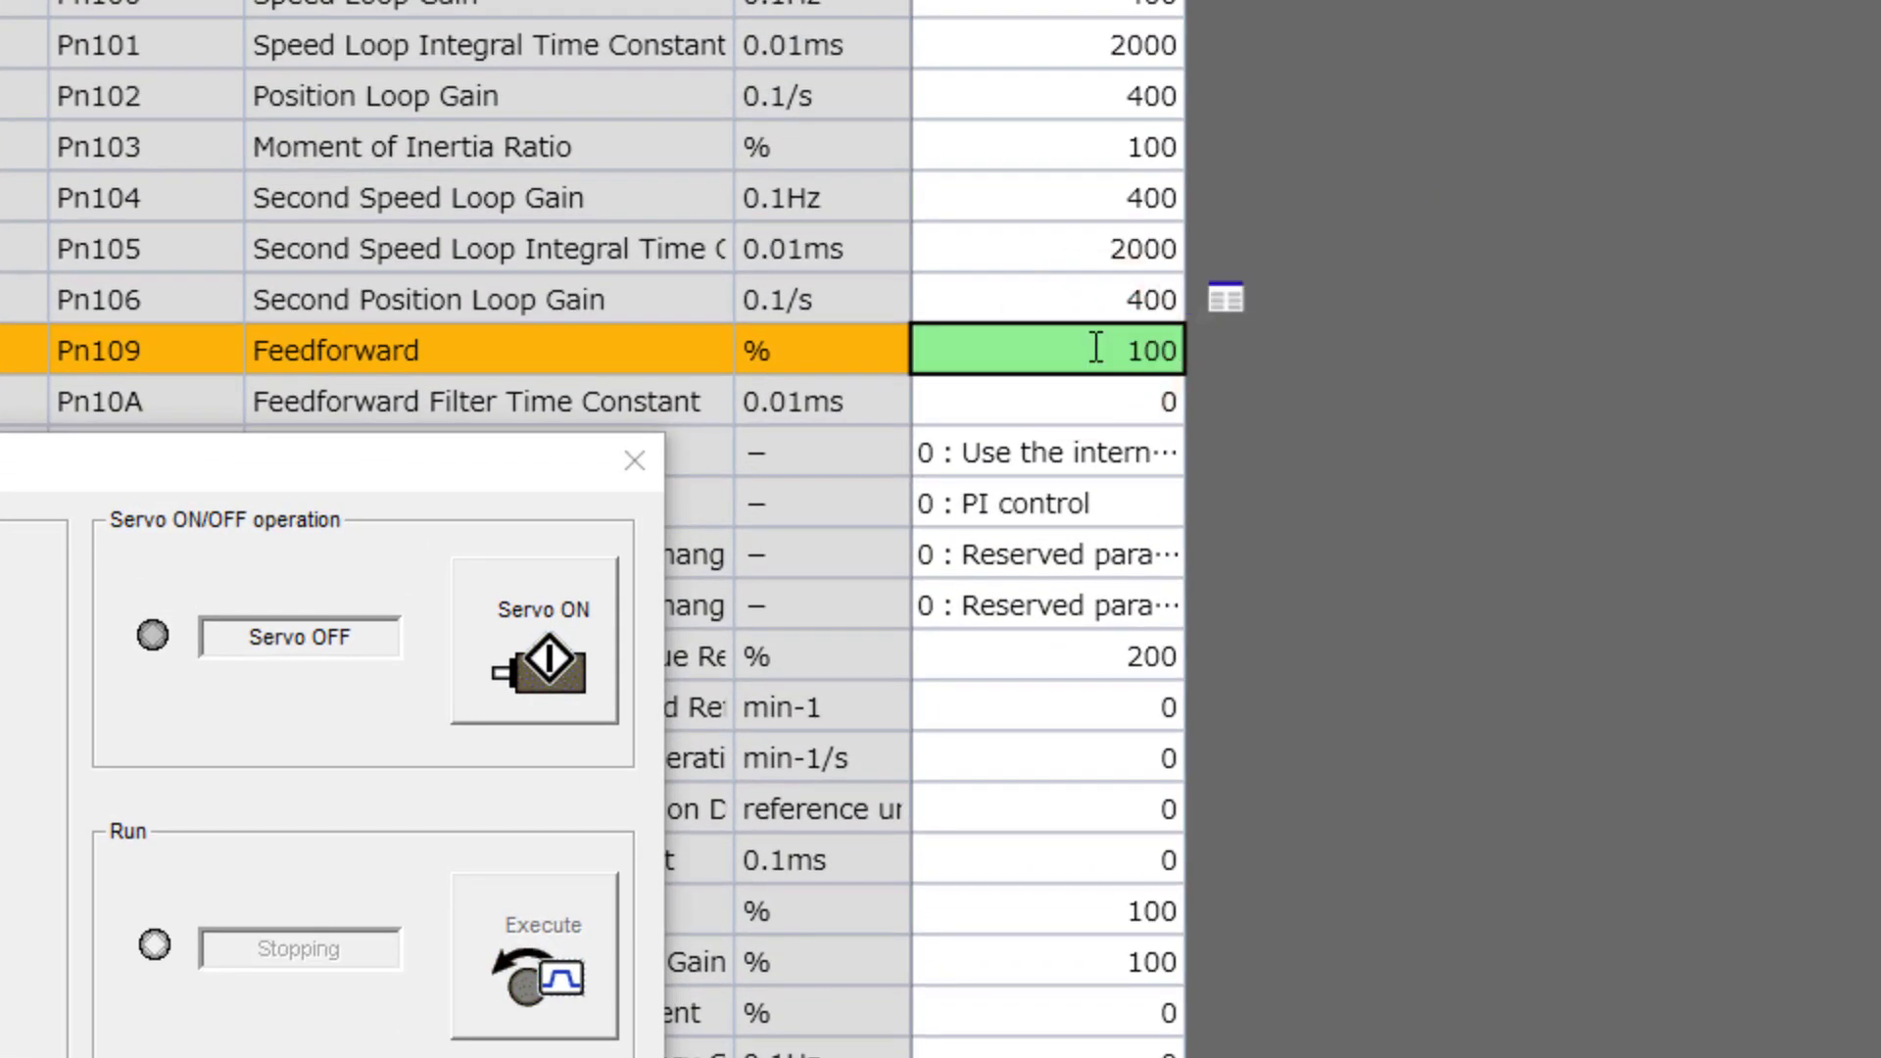
{"action": "left_click", "coordinate": [1264, 308]}
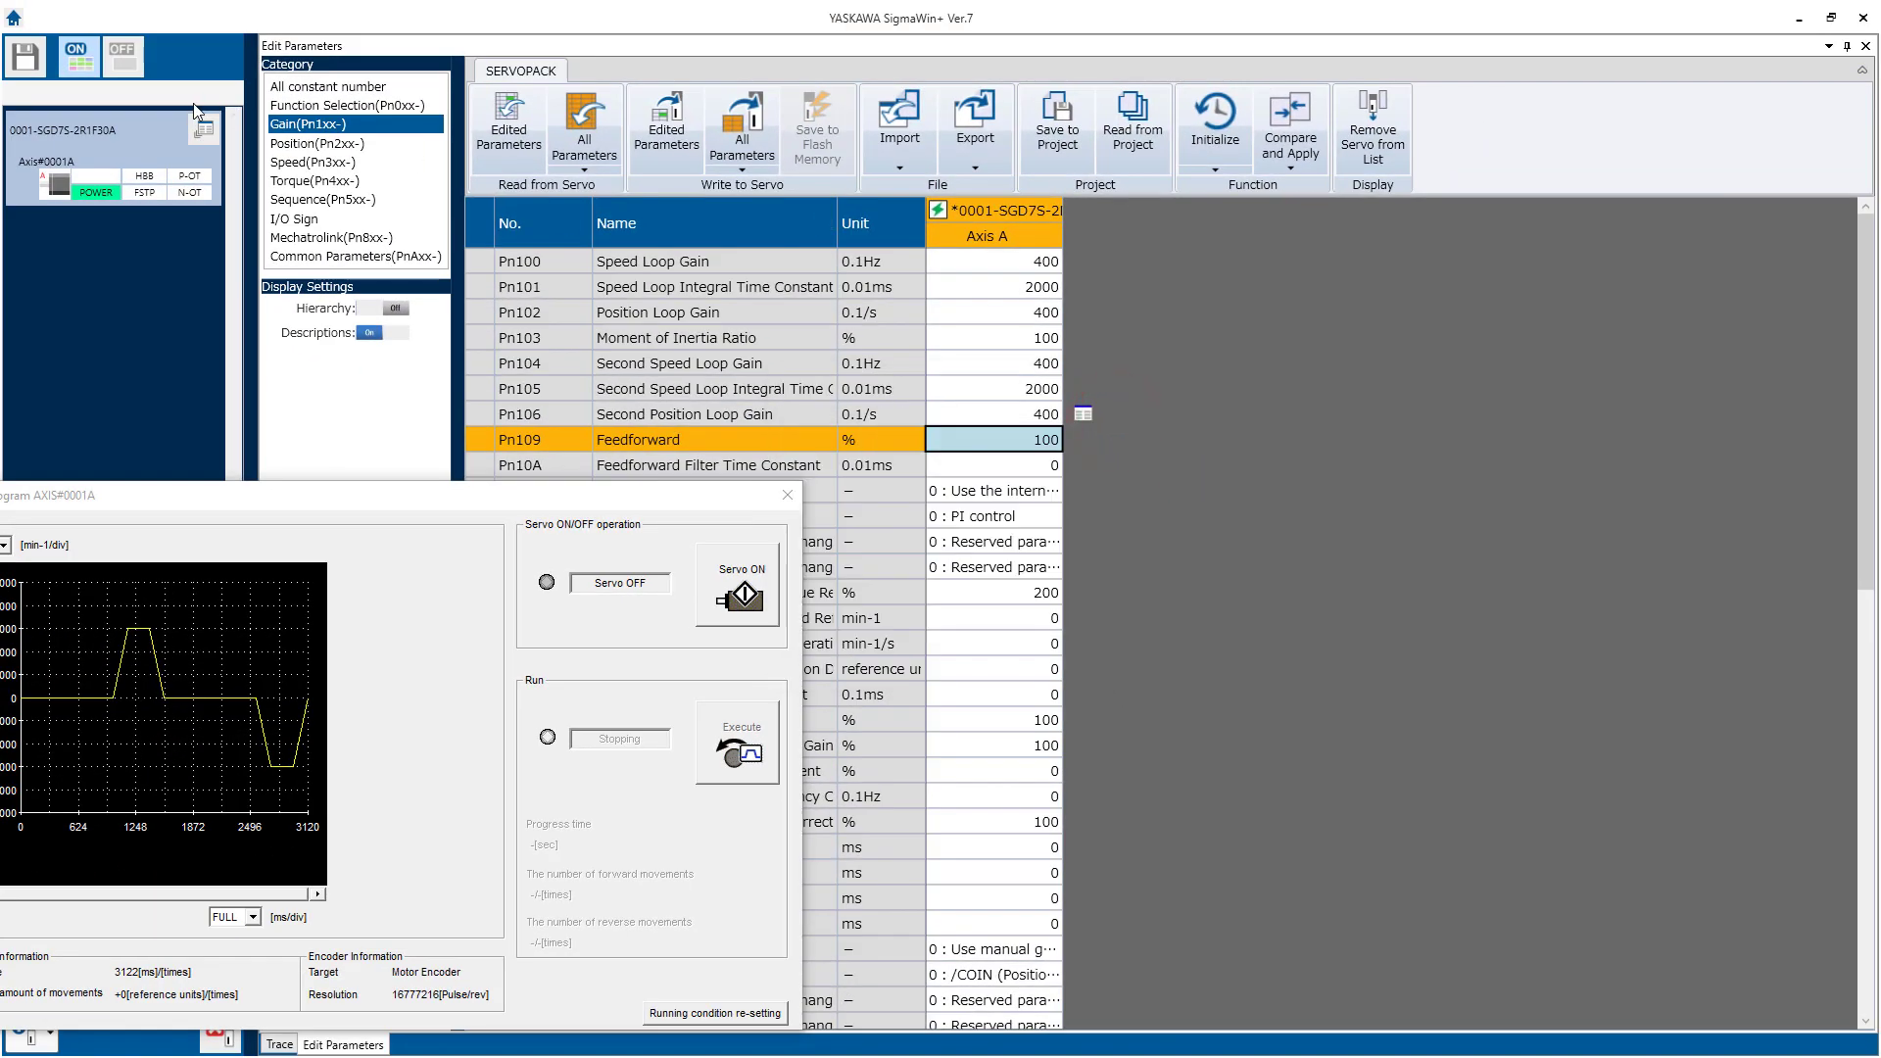
{"action": "left_click", "coordinate": [203, 127]}
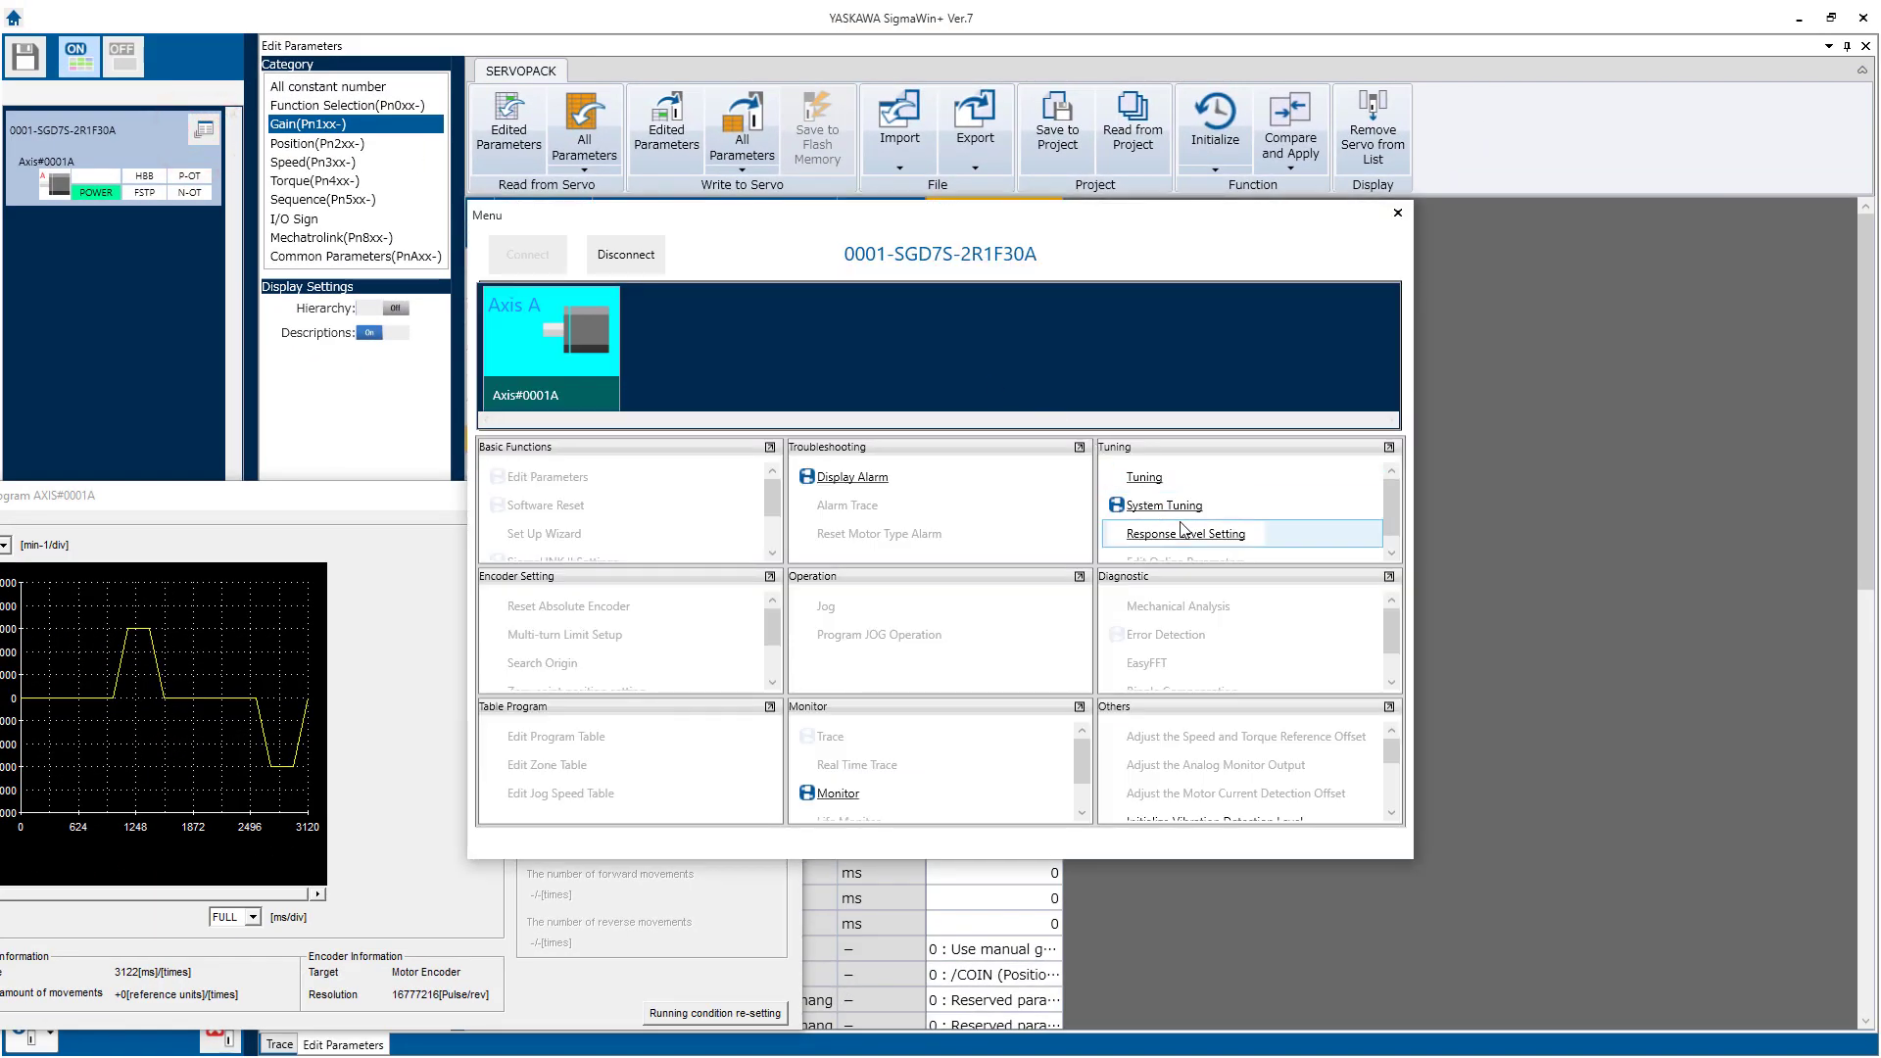
Open Tuning-less Level Setting, turn the servo on and start the jog program run.
{"action": "left_click", "coordinate": [1193, 535]}
{"action": "left_click", "coordinate": [1211, 539]}
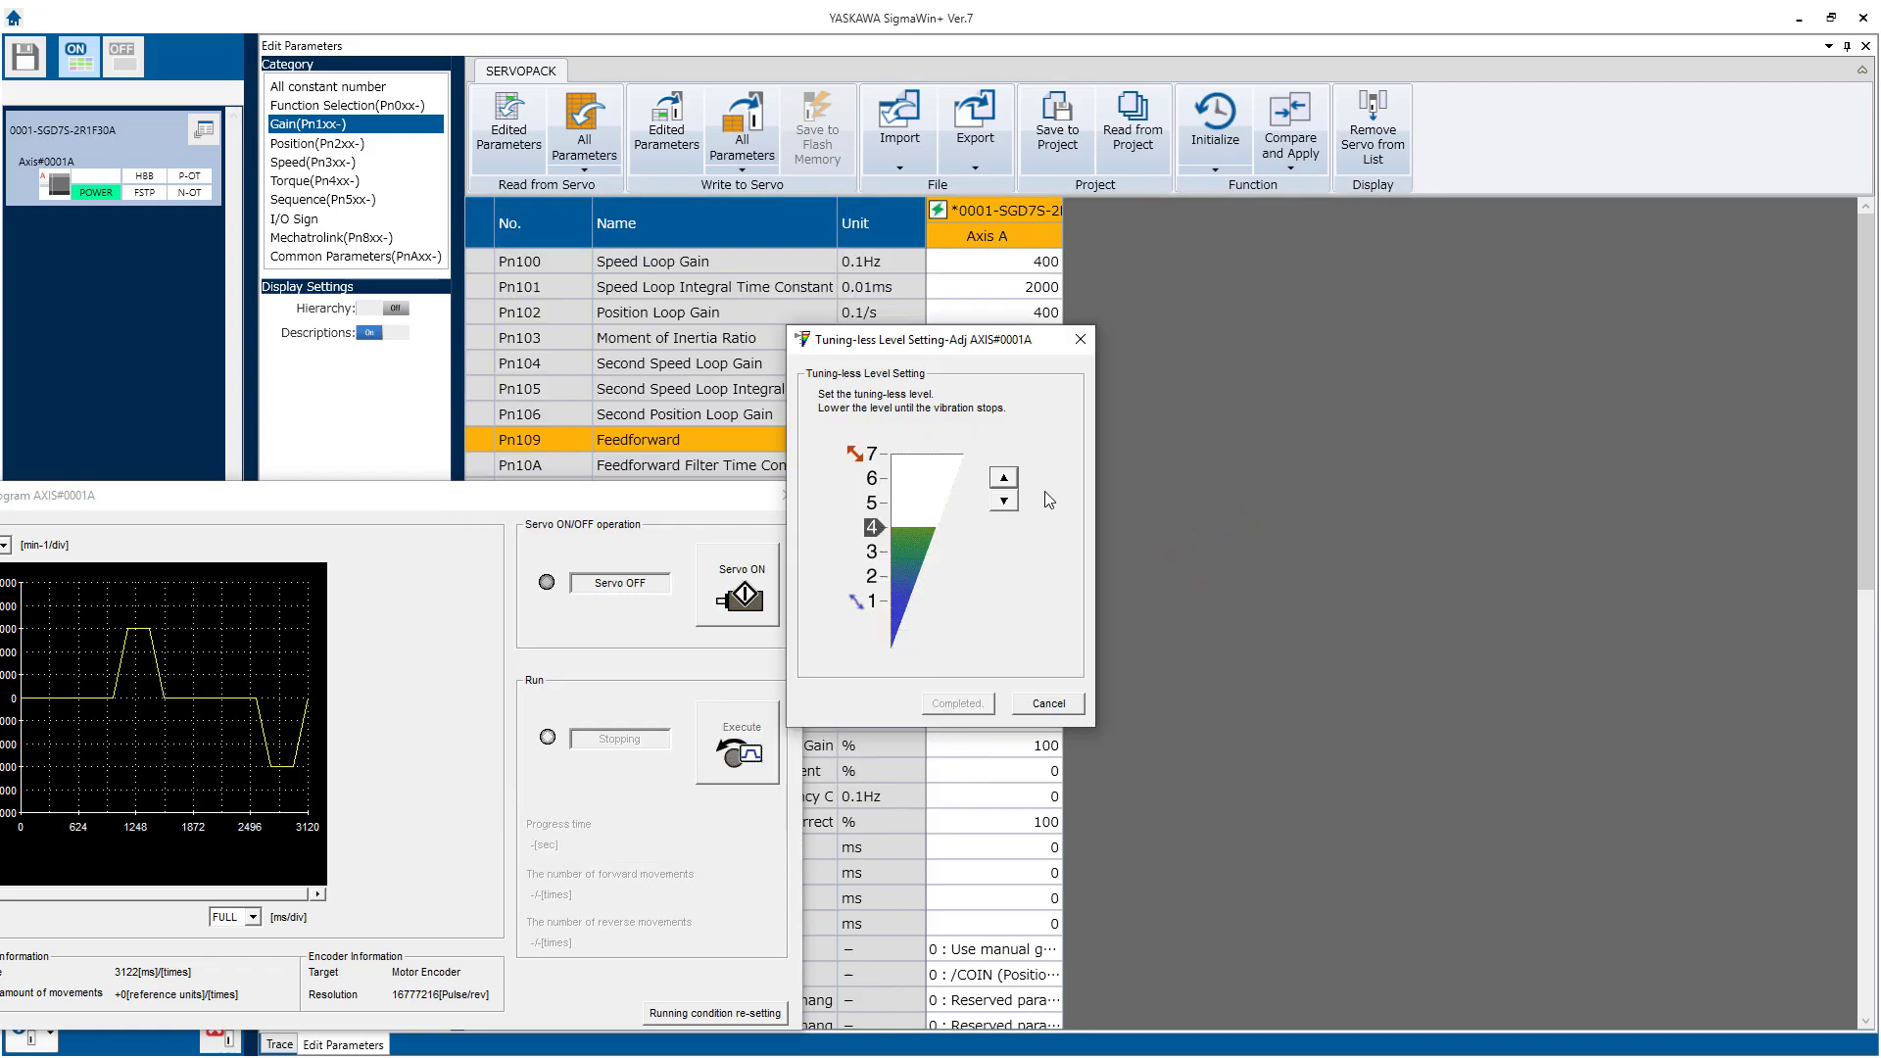
{"action": "left_click", "coordinate": [744, 598]}
{"action": "left_click", "coordinate": [740, 752]}
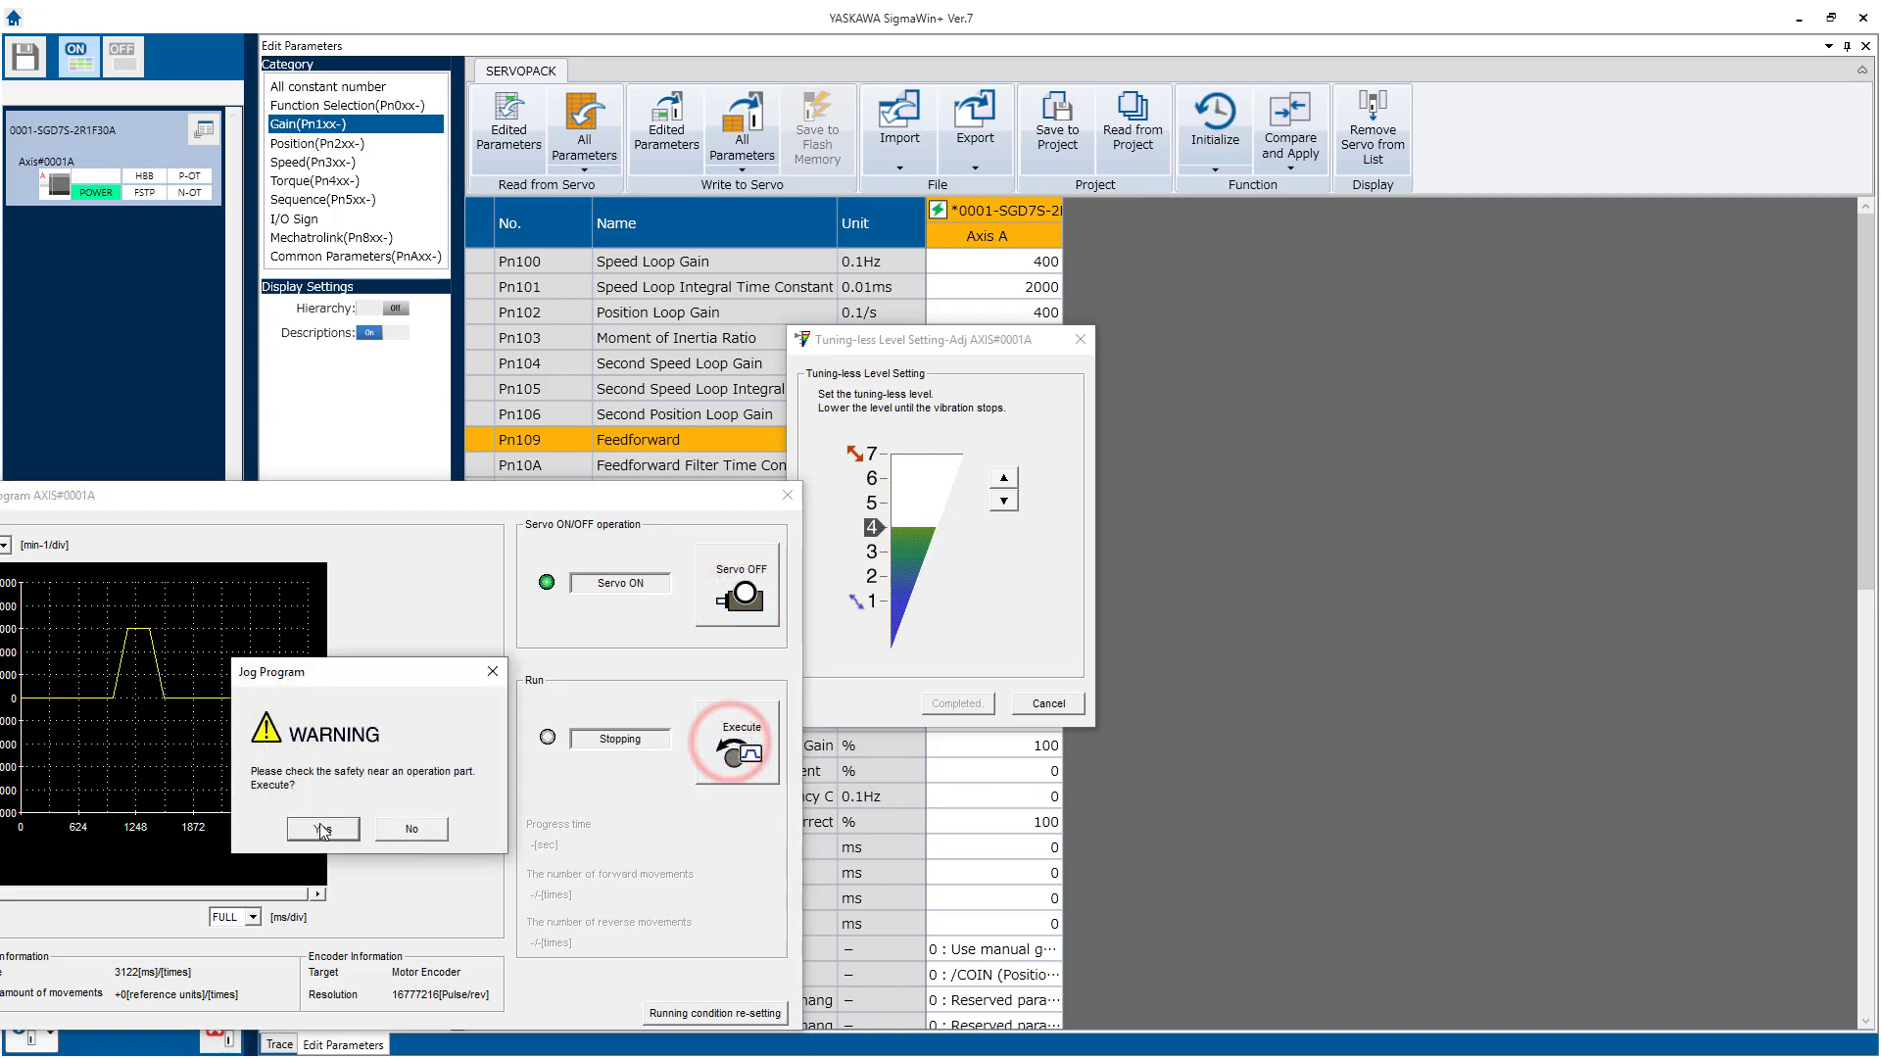
{"action": "left_click", "coordinate": [324, 831]}
Raise the tuning-less level from 4 to 7 during the jog run.
{"action": "left_click", "coordinate": [1004, 477]}
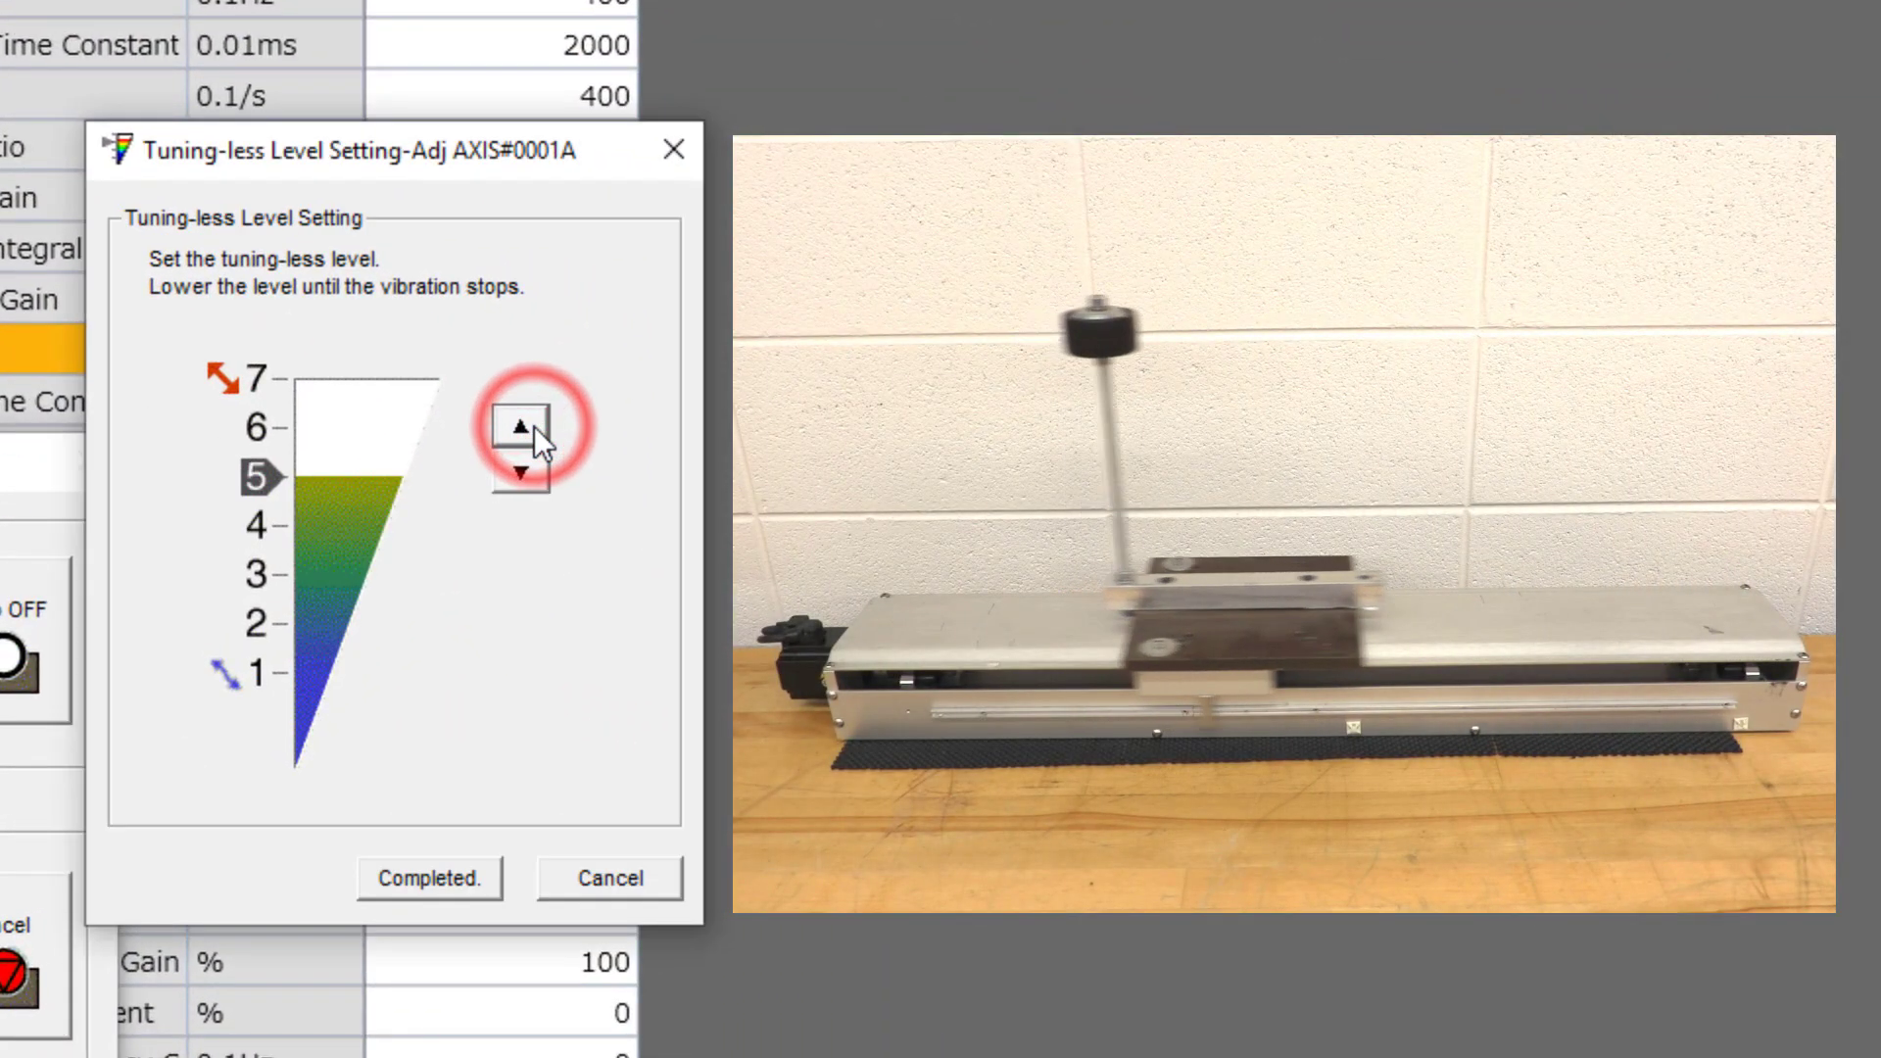
{"action": "left_click", "coordinate": [534, 428]}
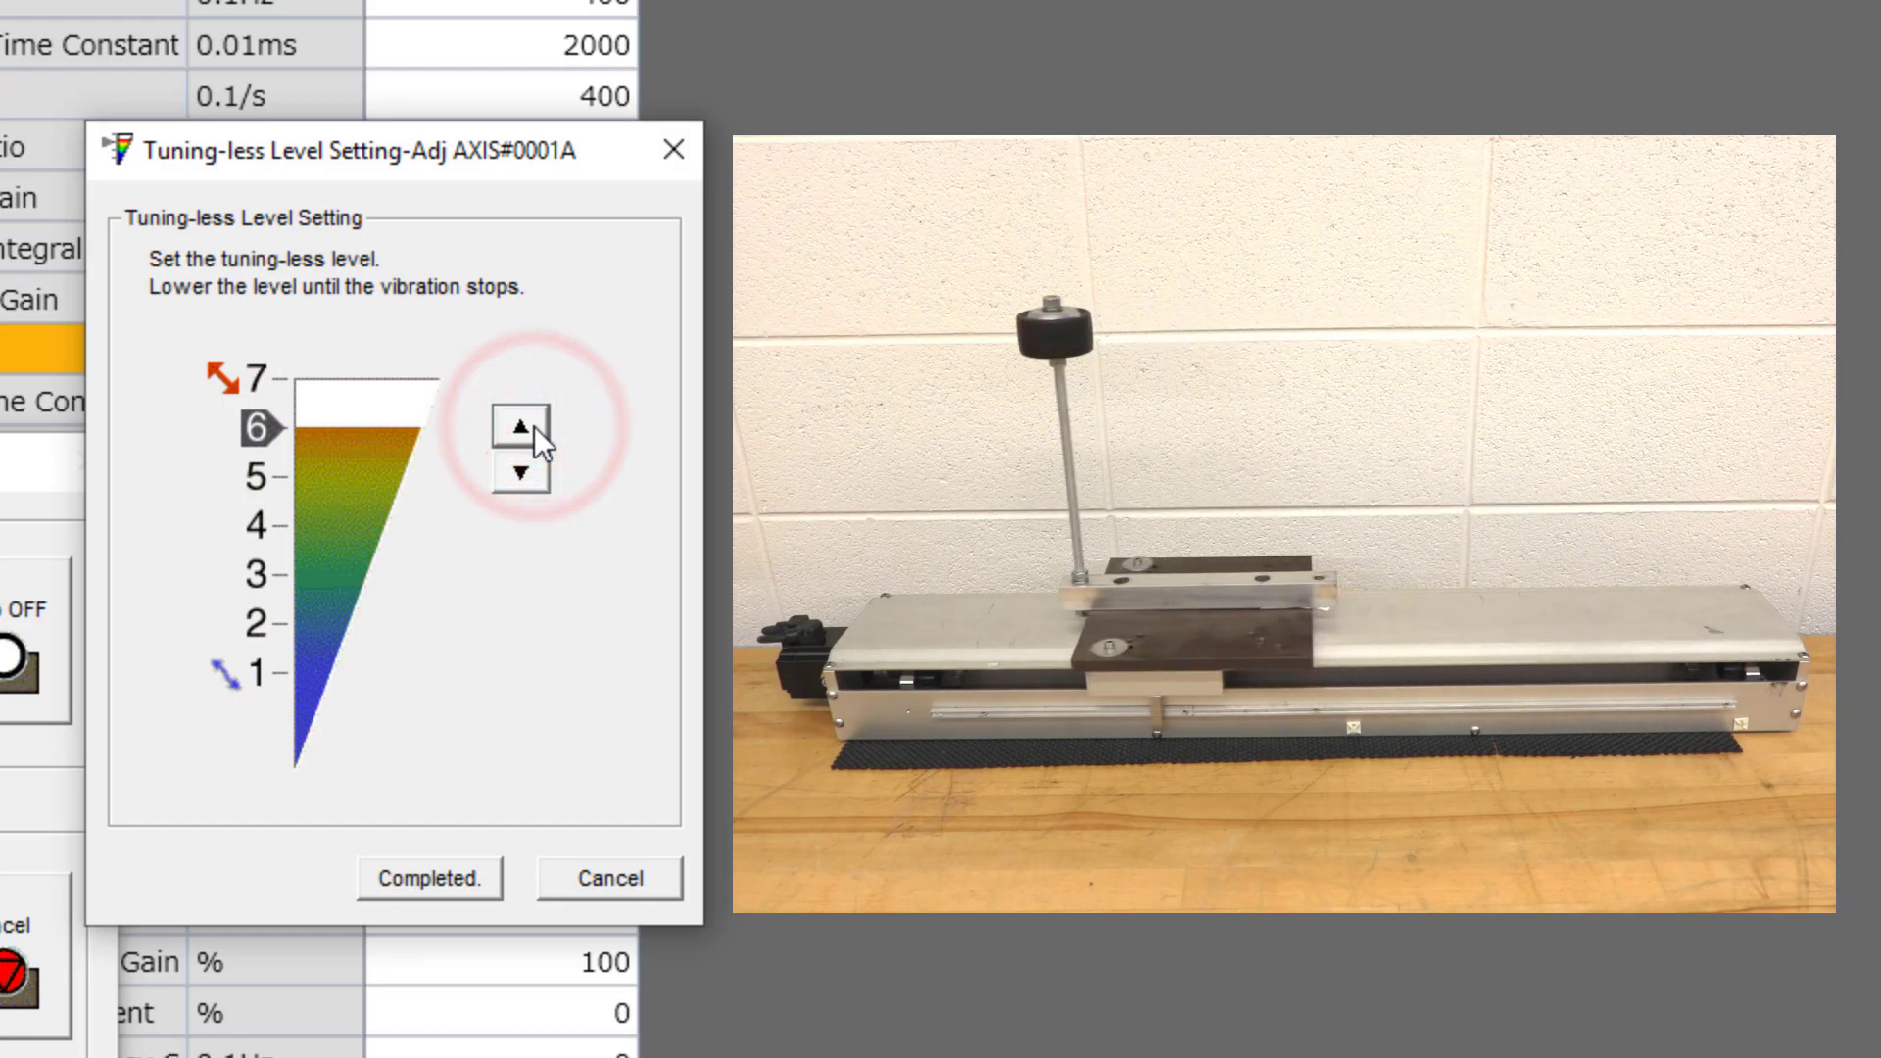
{"action": "left_click", "coordinate": [534, 429]}
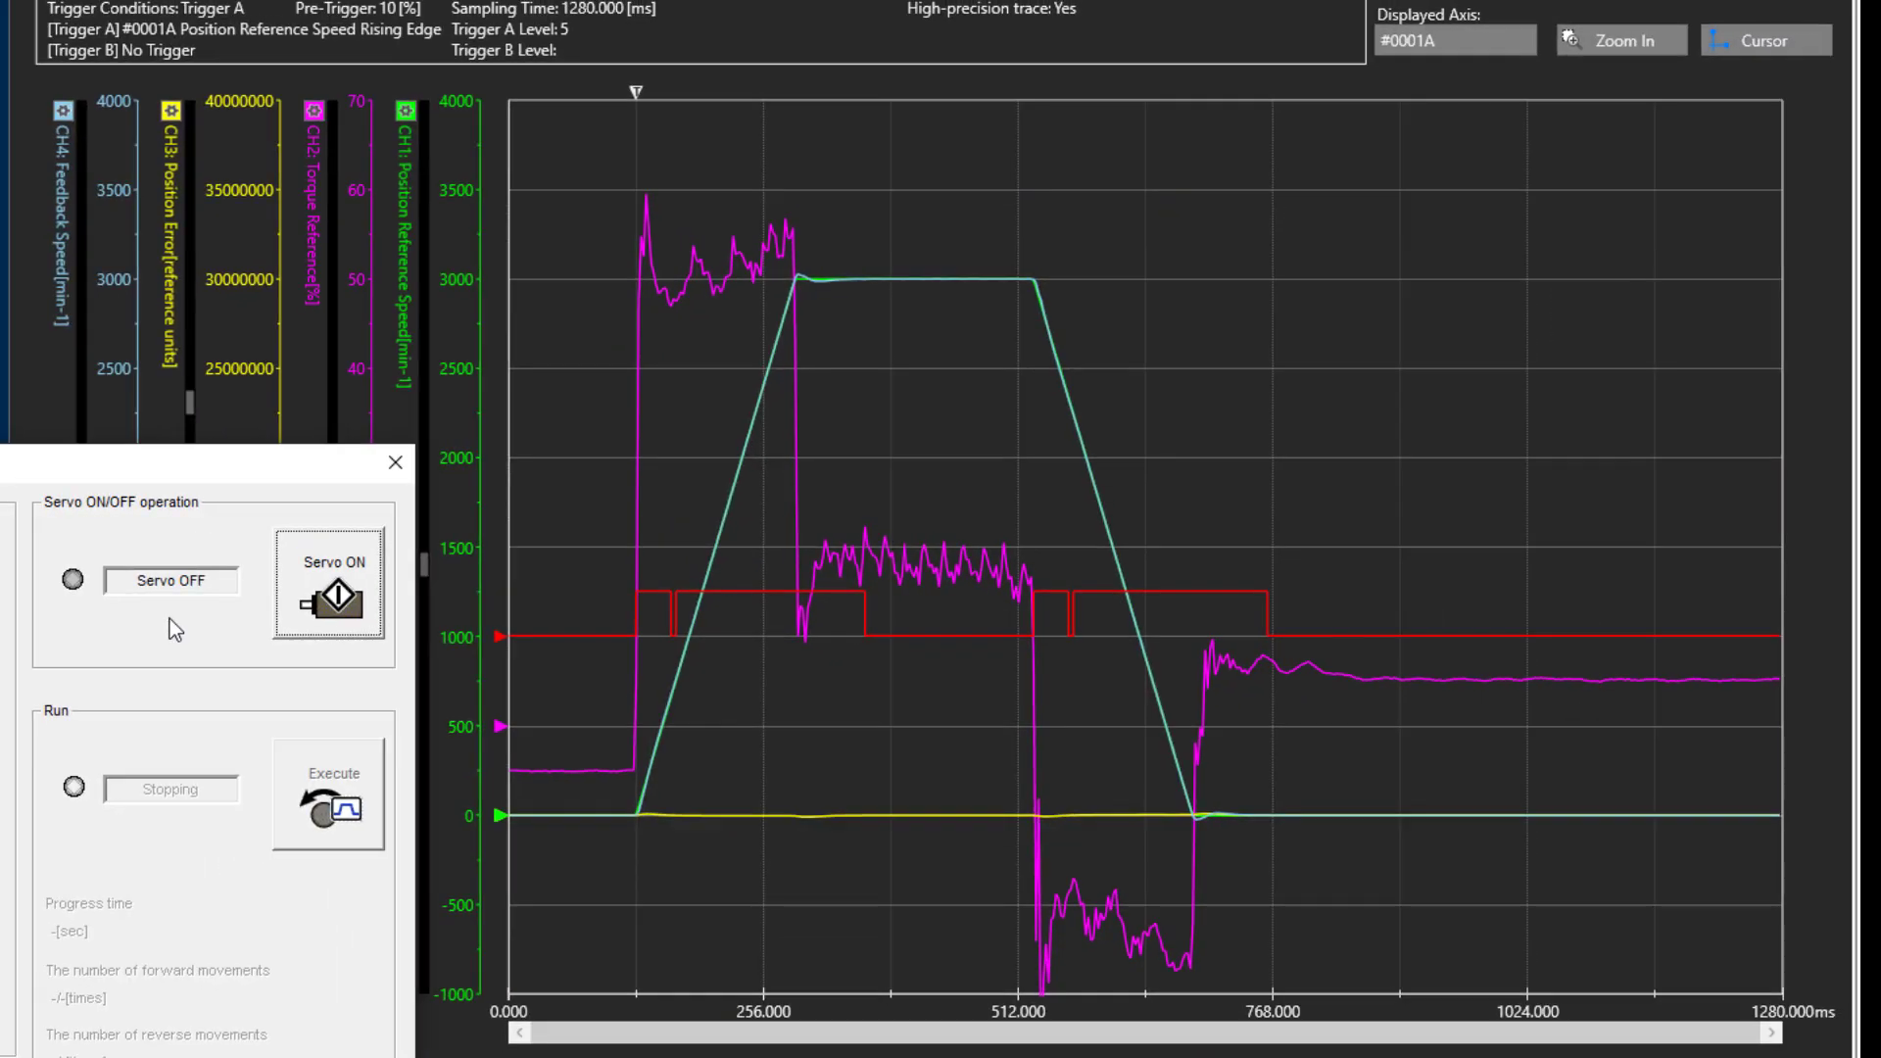
Move the Servo window off the trace and show the A/B and C/D measurement cursors.
{"action": "left_click_drag", "start_coordinate": [204, 474], "coordinate": [2, 546]}
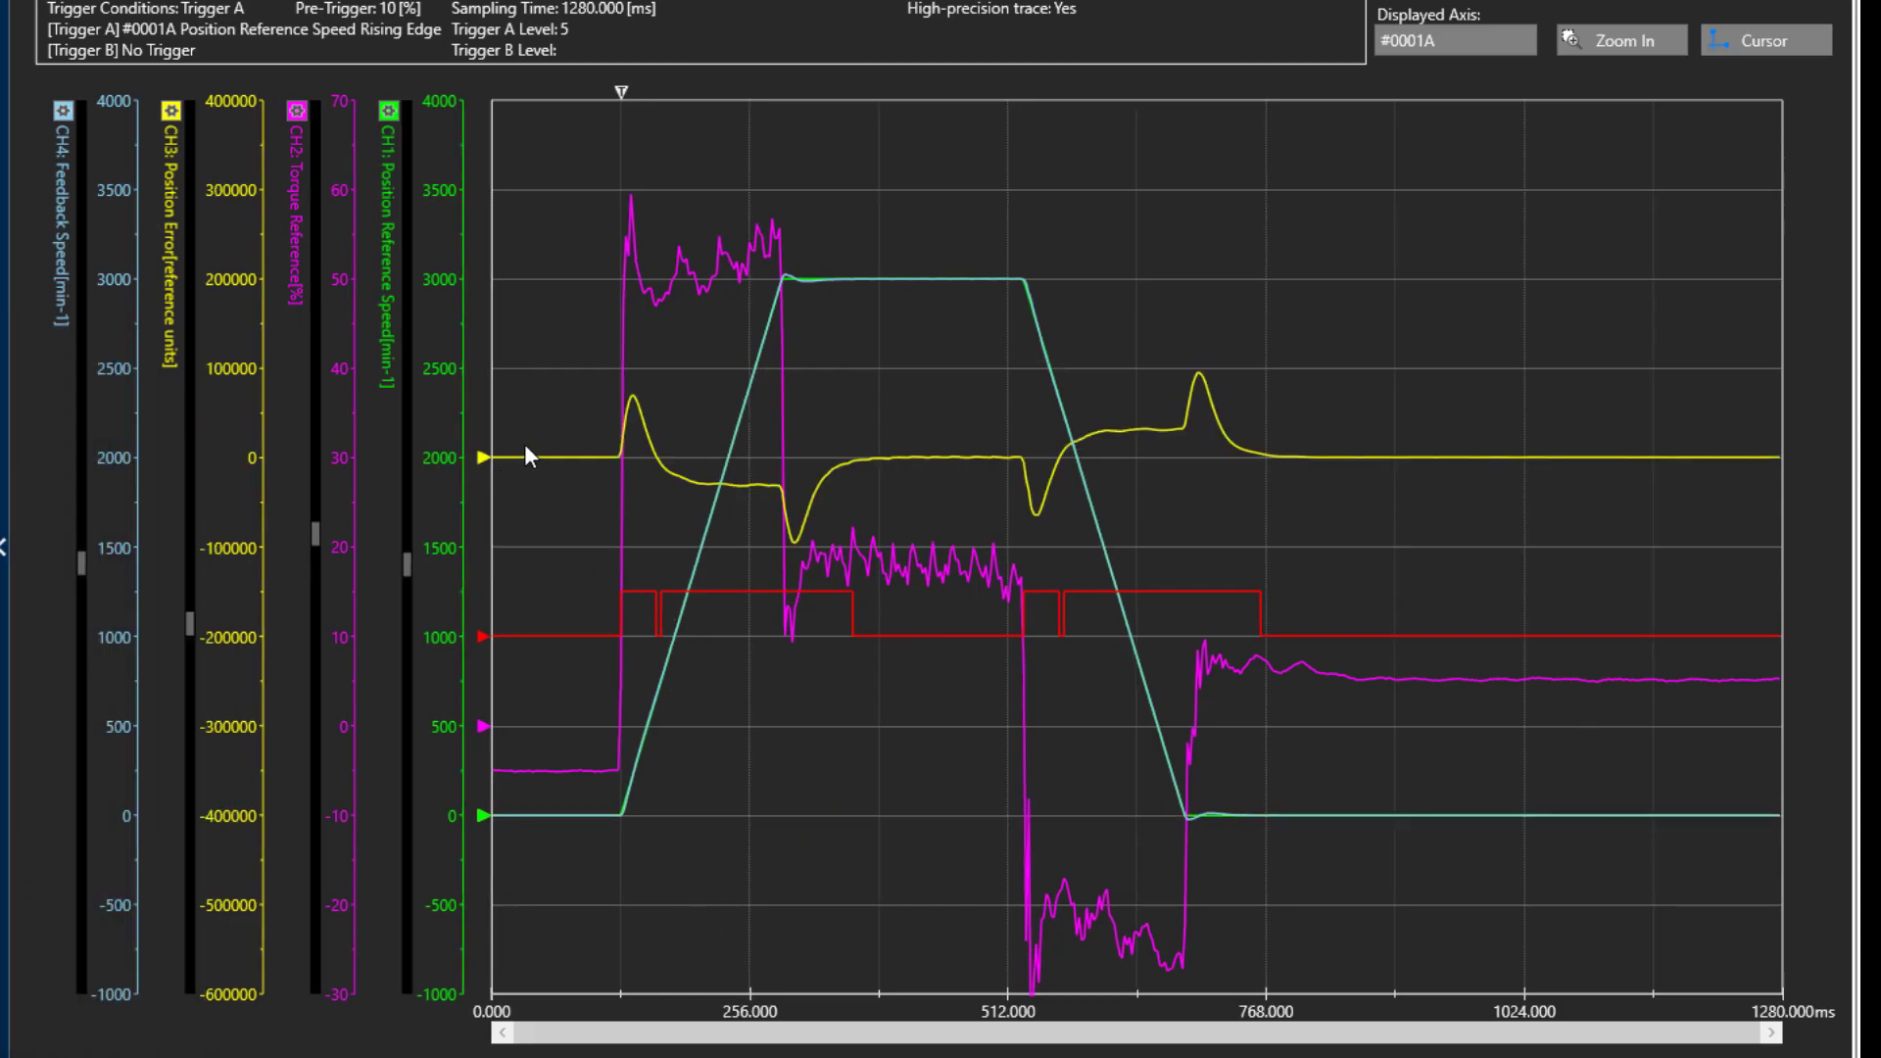
{"action": "left_click", "coordinate": [1764, 40]}
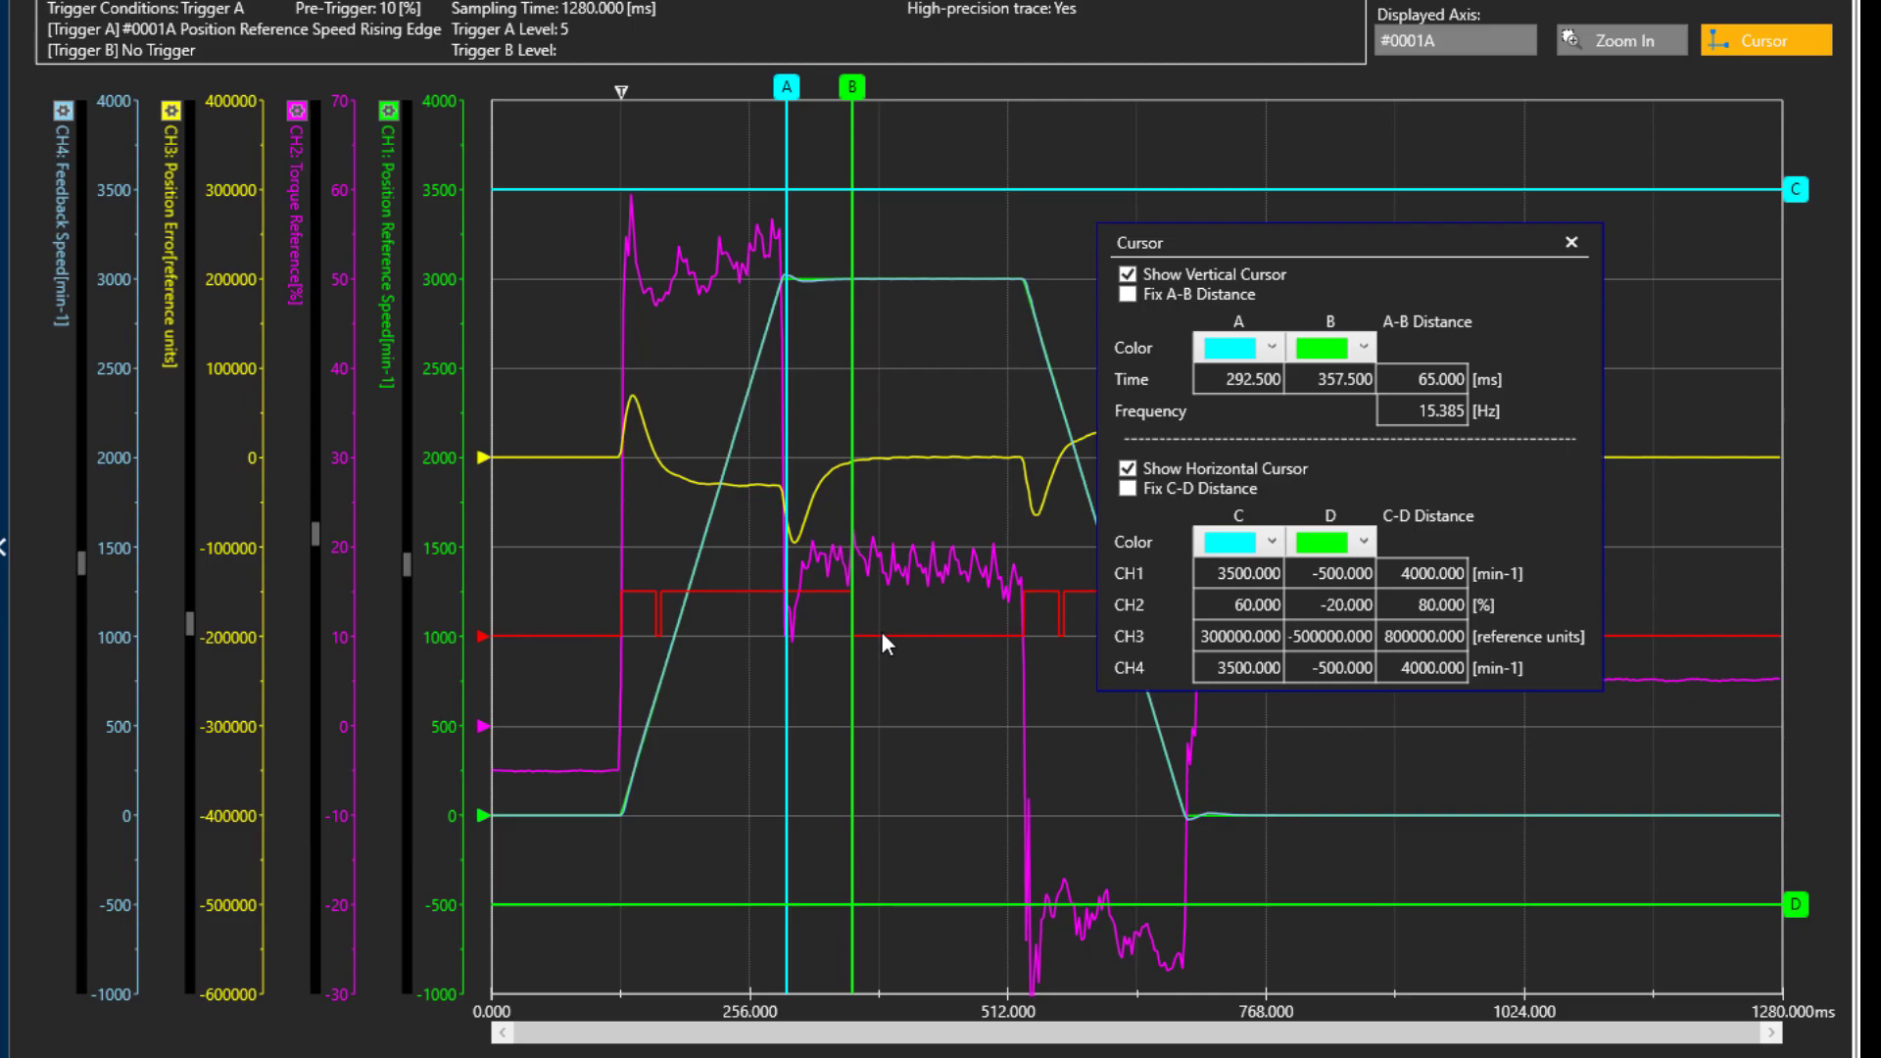
Set the CH3 Position Error trace scale to 100000 per division.
{"action": "left_click", "coordinate": [225, 984]}
{"action": "left_click", "coordinate": [225, 957]}
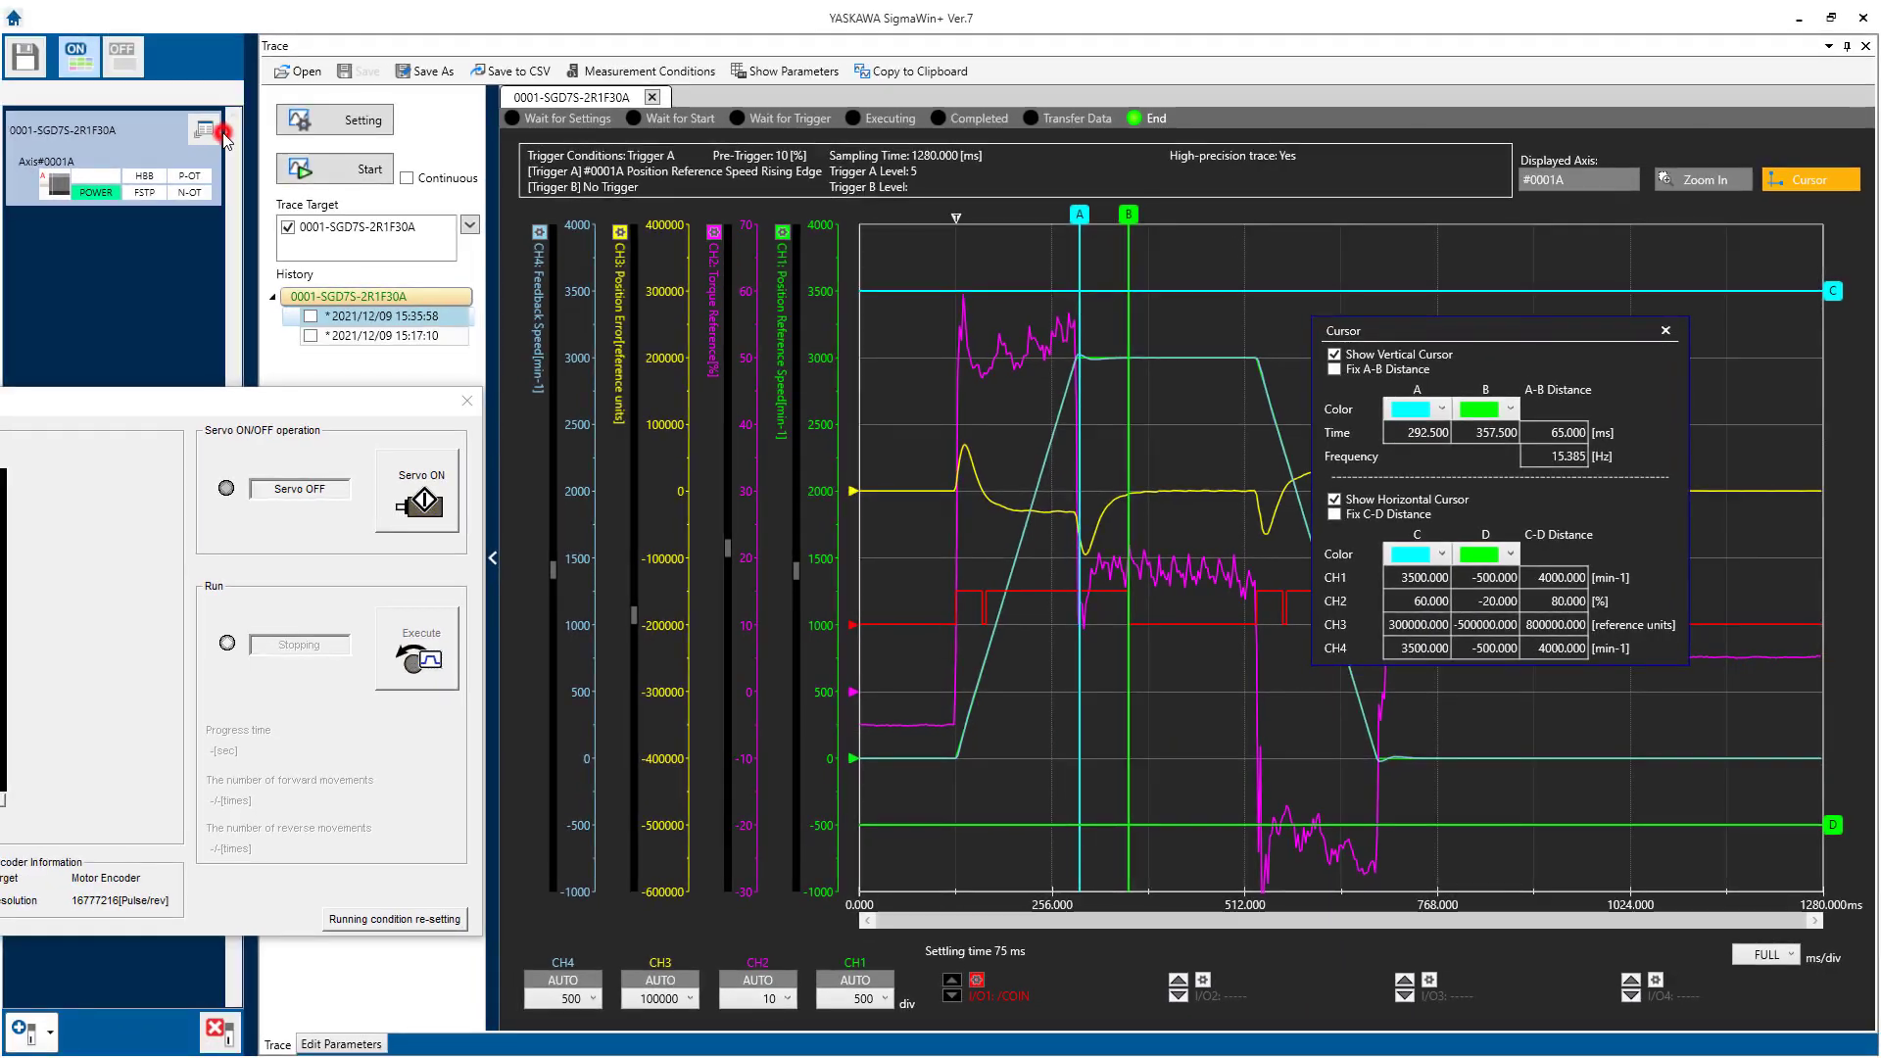
Start tuning, accept disabling the tuning-less function in Pn170, and dismiss the power-supply notice.
{"action": "left_click", "coordinate": [207, 132]}
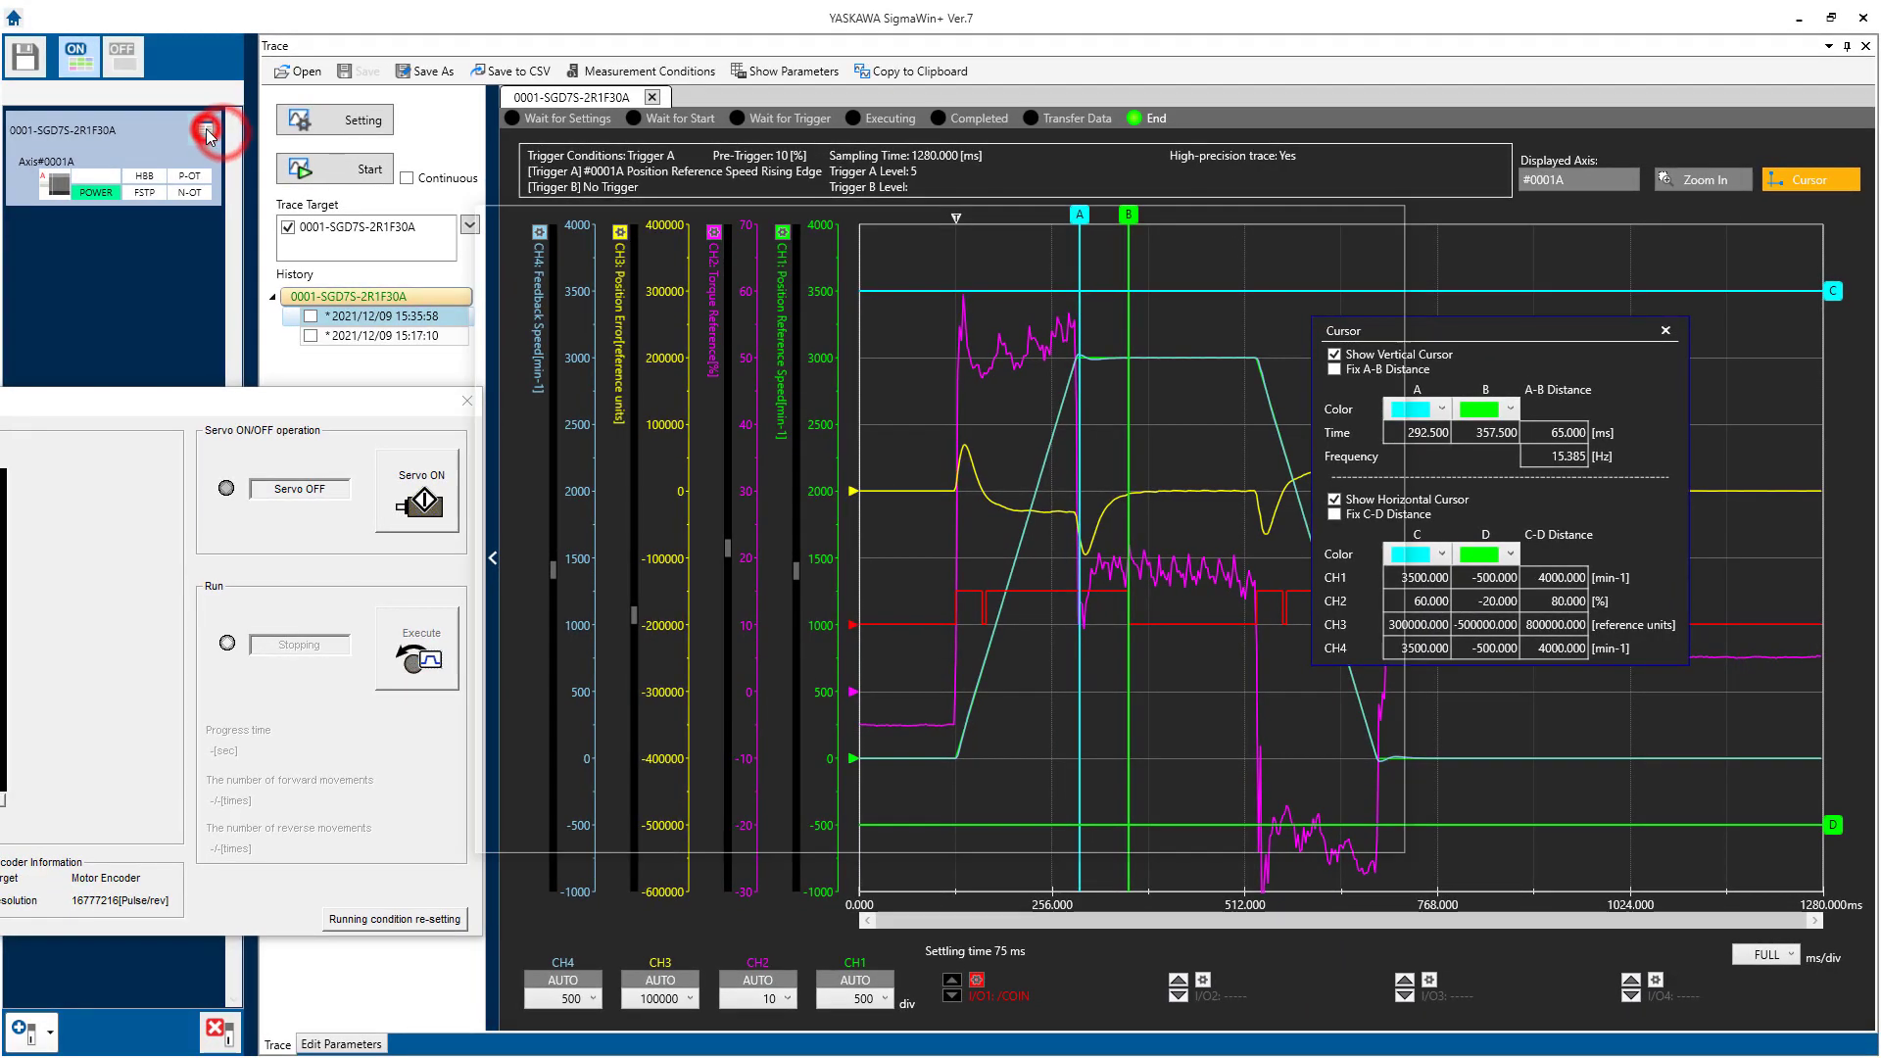
{"action": "left_click", "coordinate": [1142, 484]}
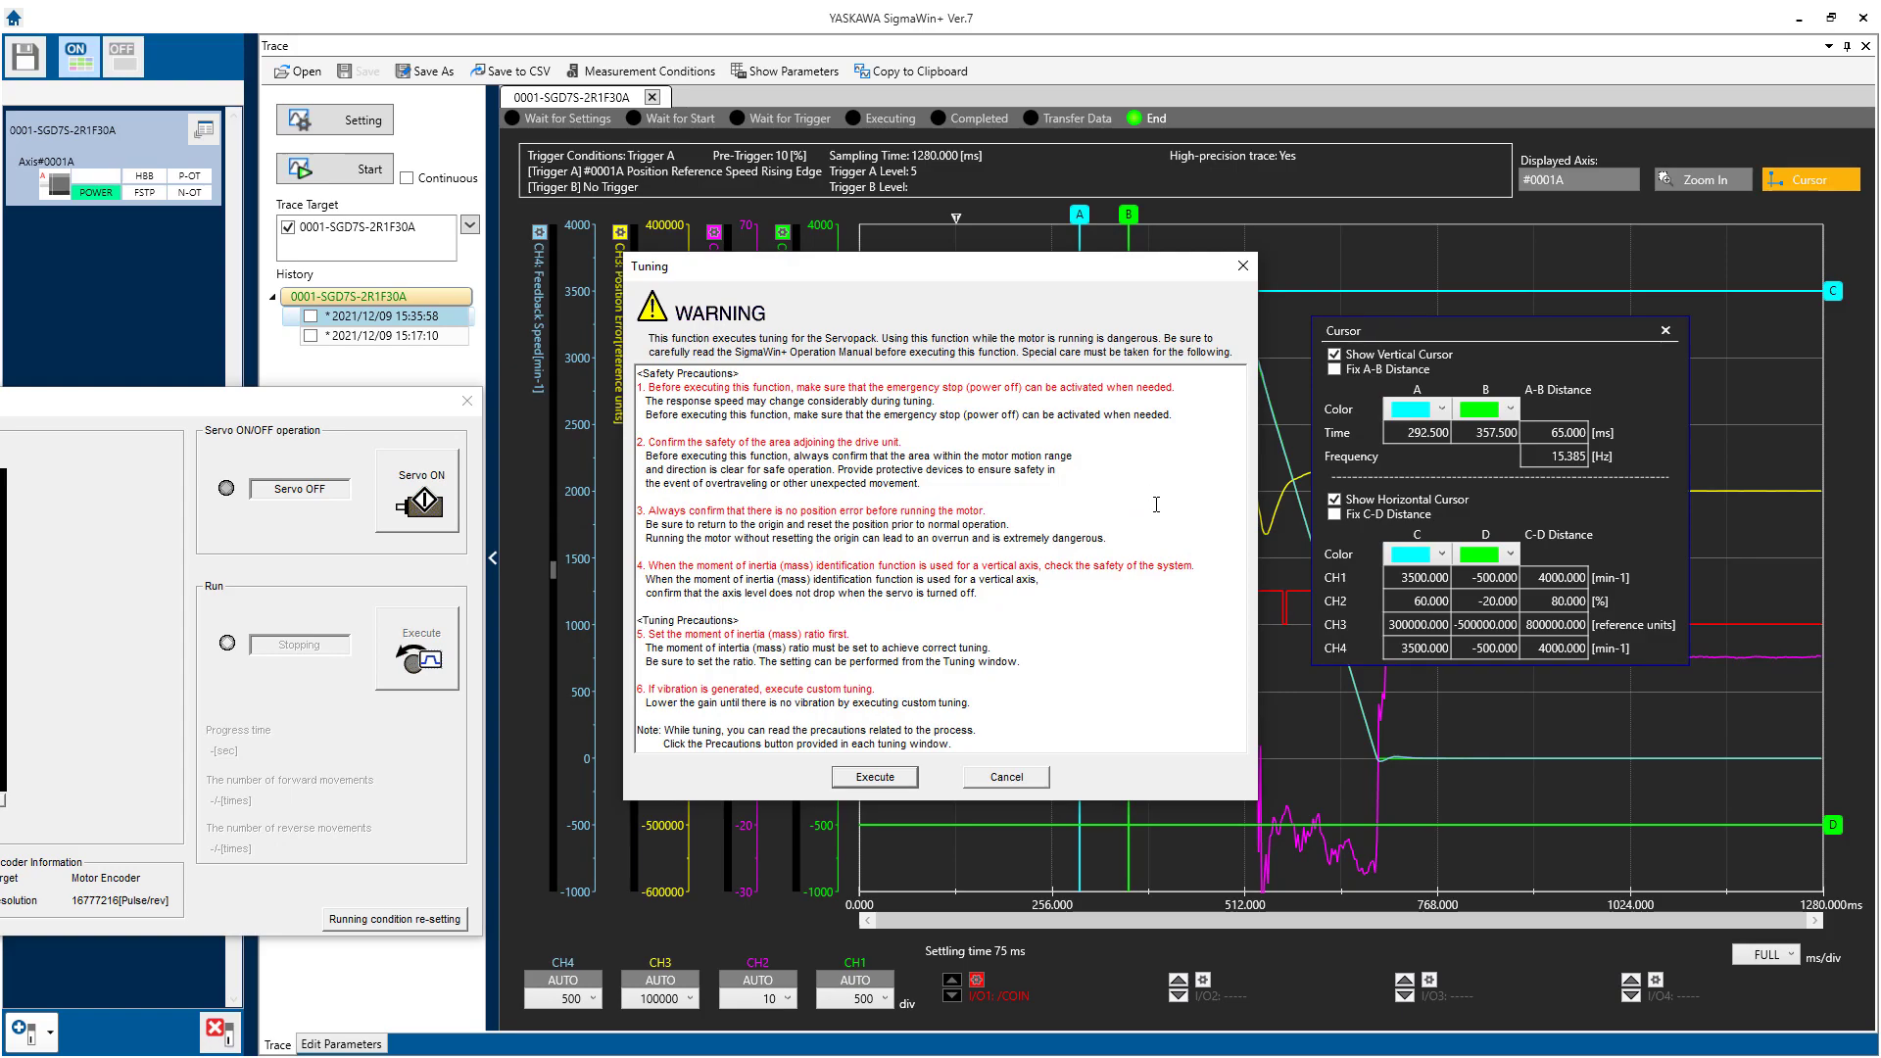
{"action": "left_click", "coordinate": [882, 777]}
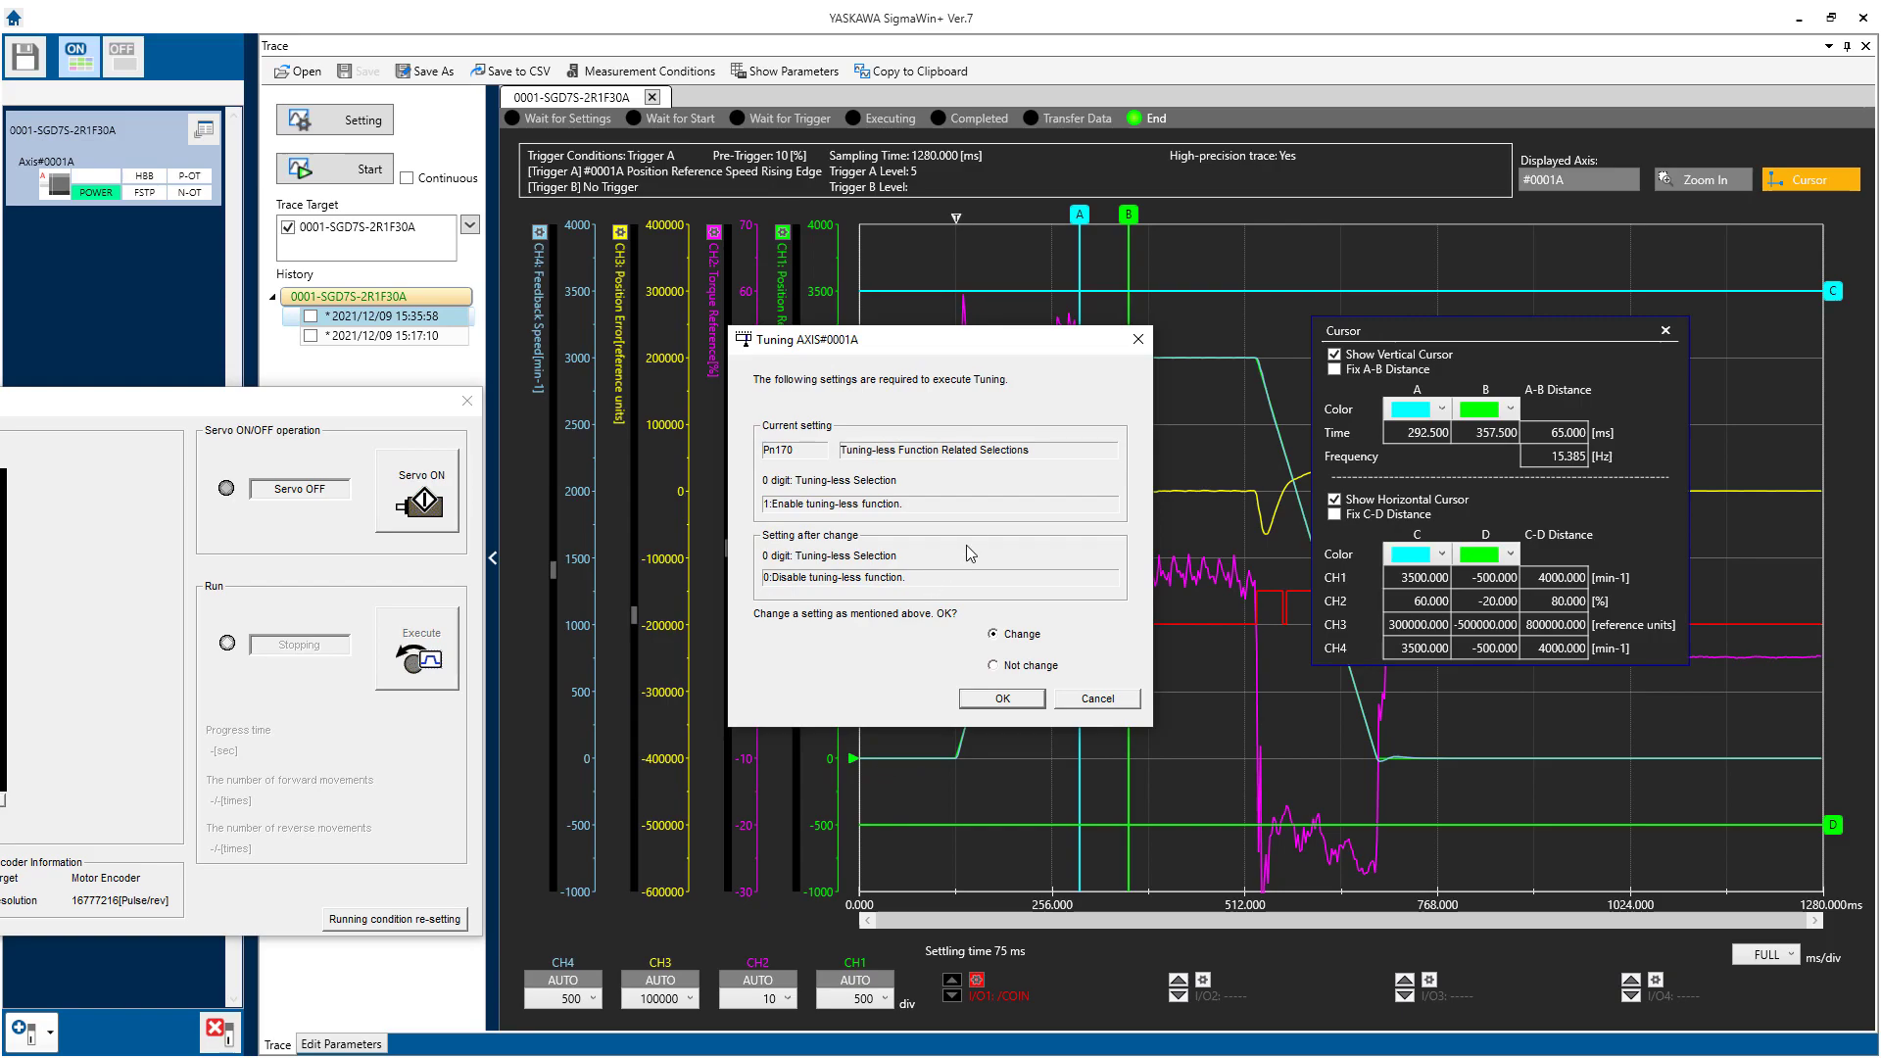
{"action": "left_click", "coordinate": [1003, 699]}
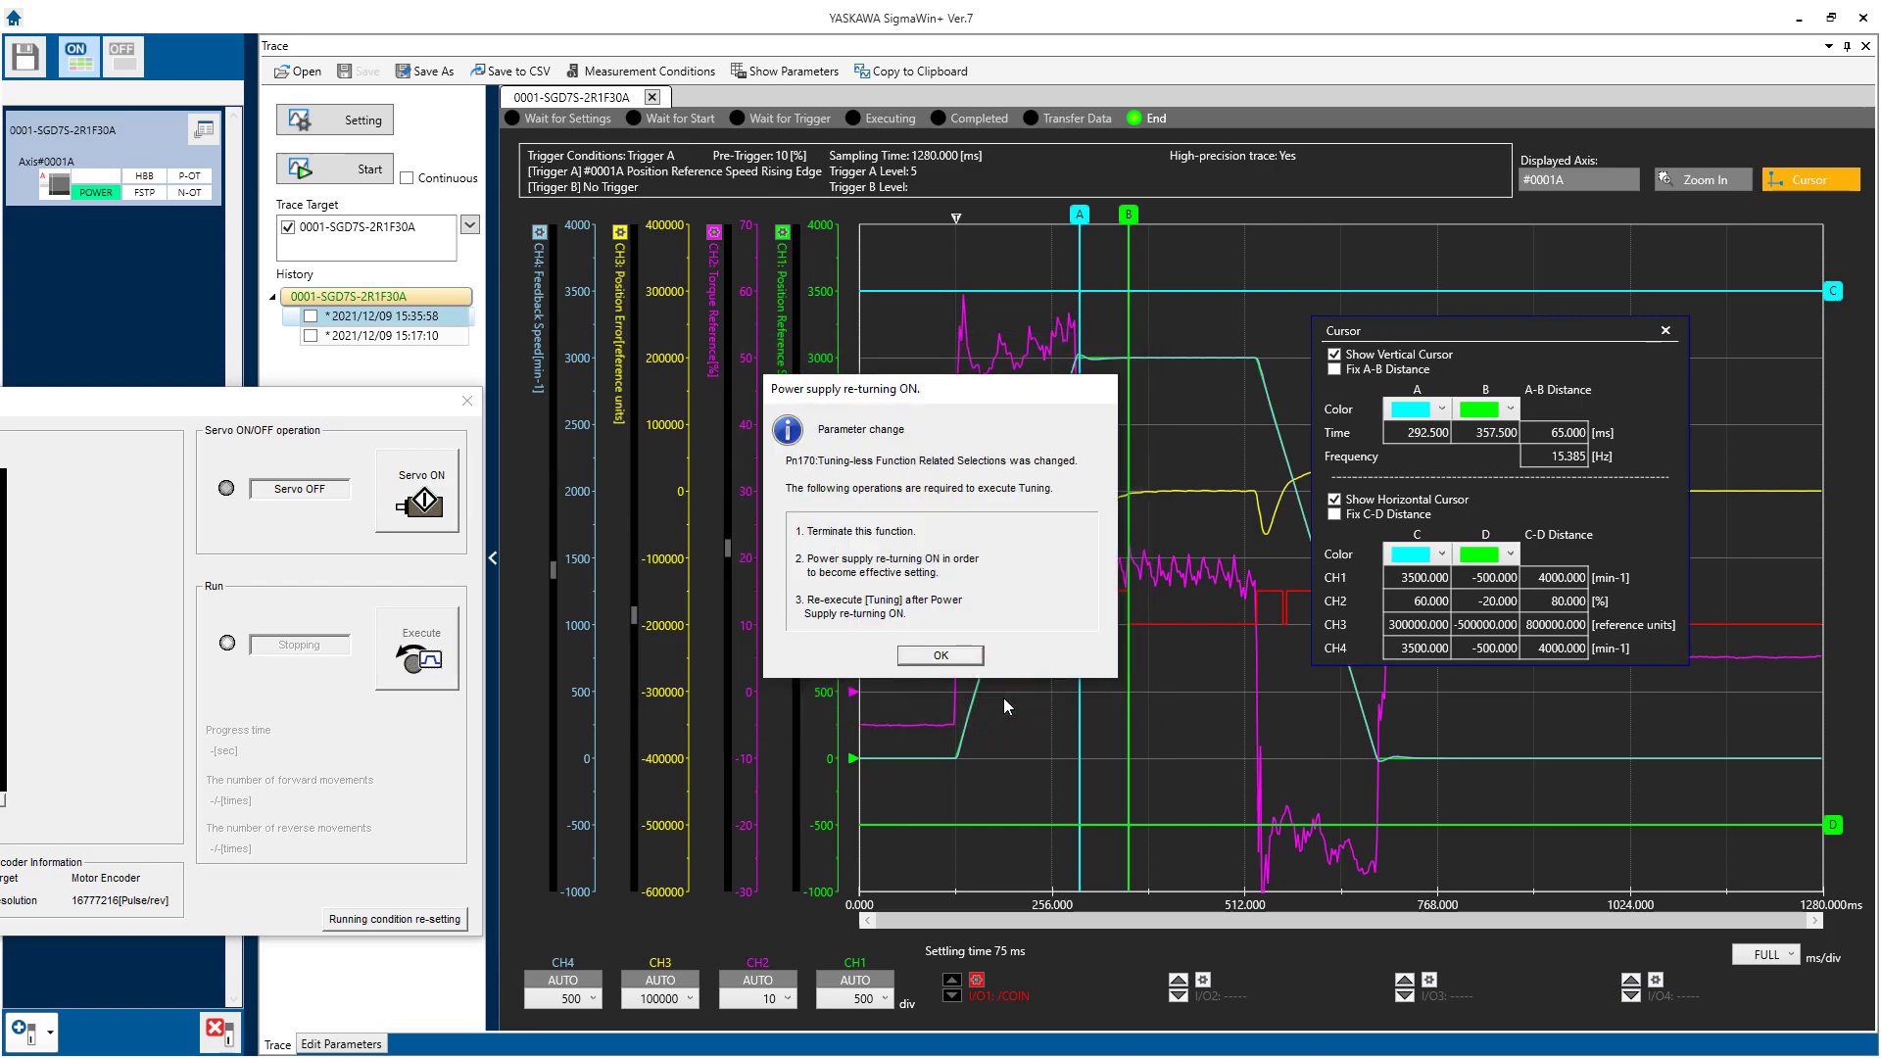
{"action": "left_click", "coordinate": [952, 656]}
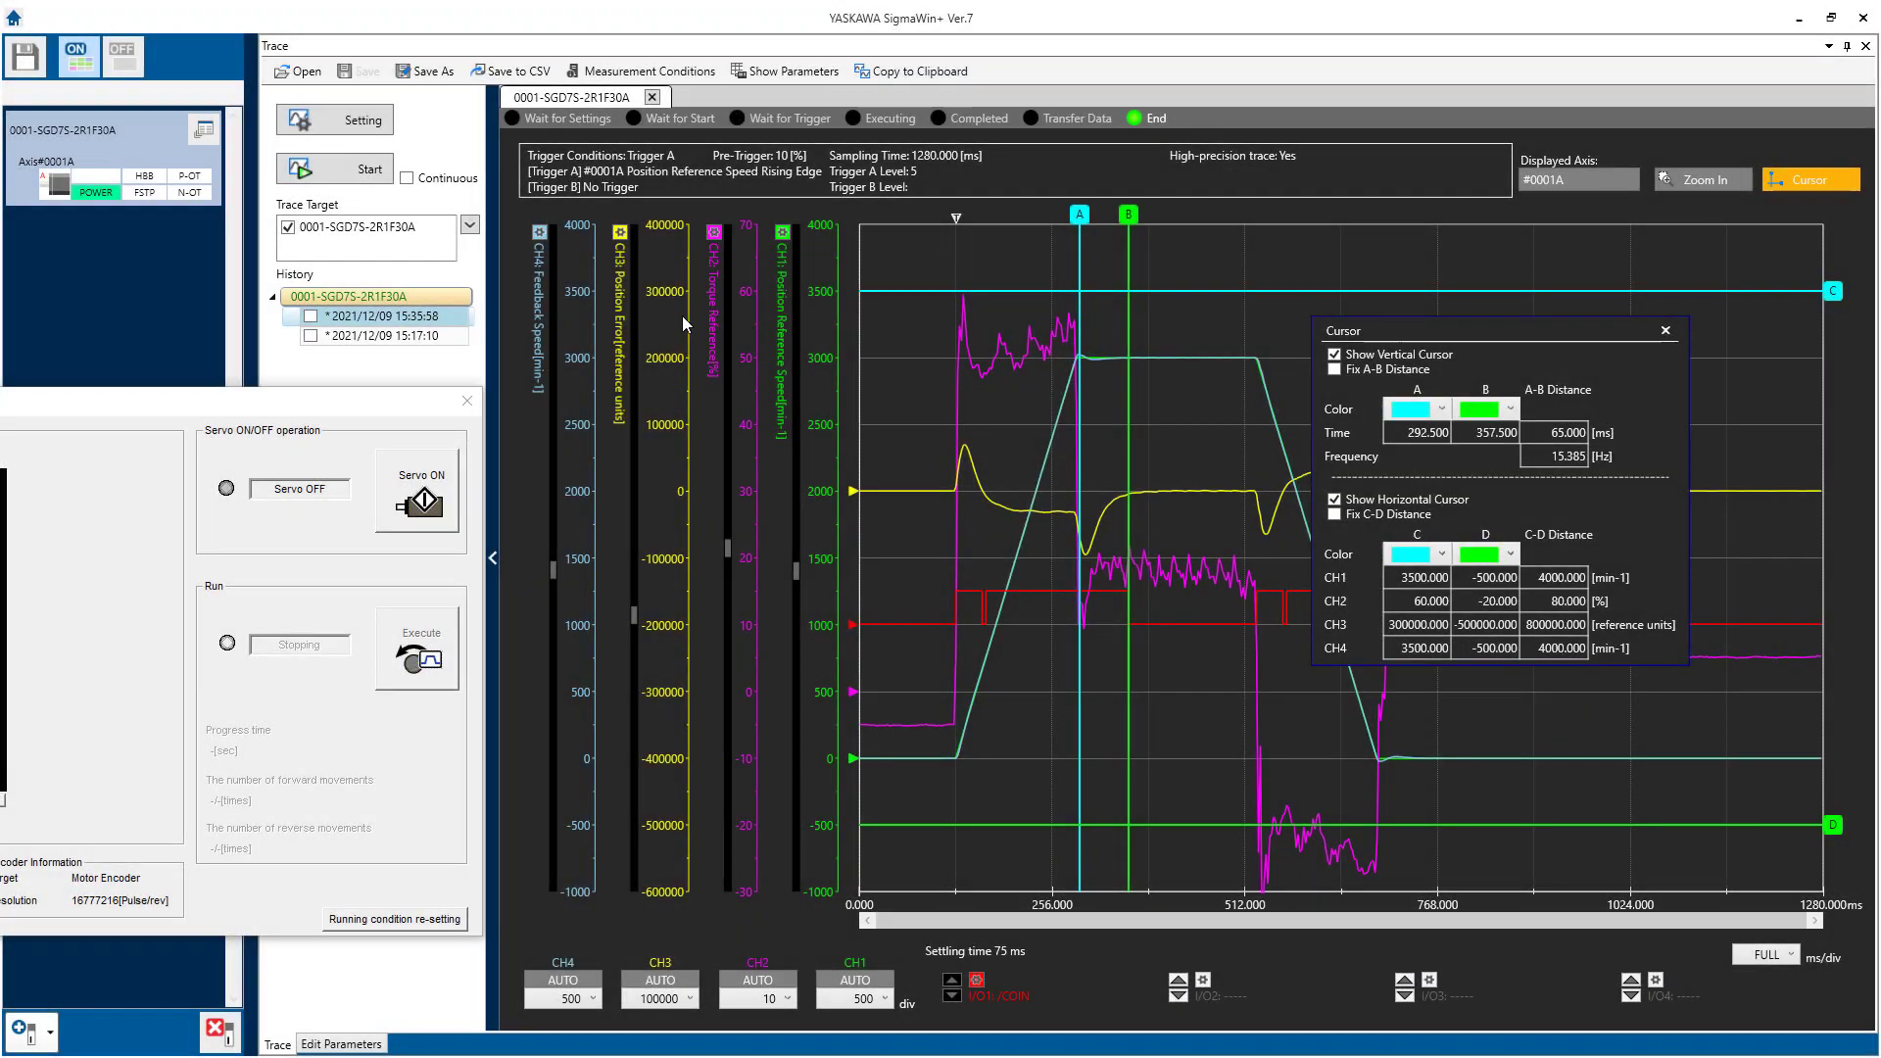
{"action": "left_click", "coordinate": [204, 129]}
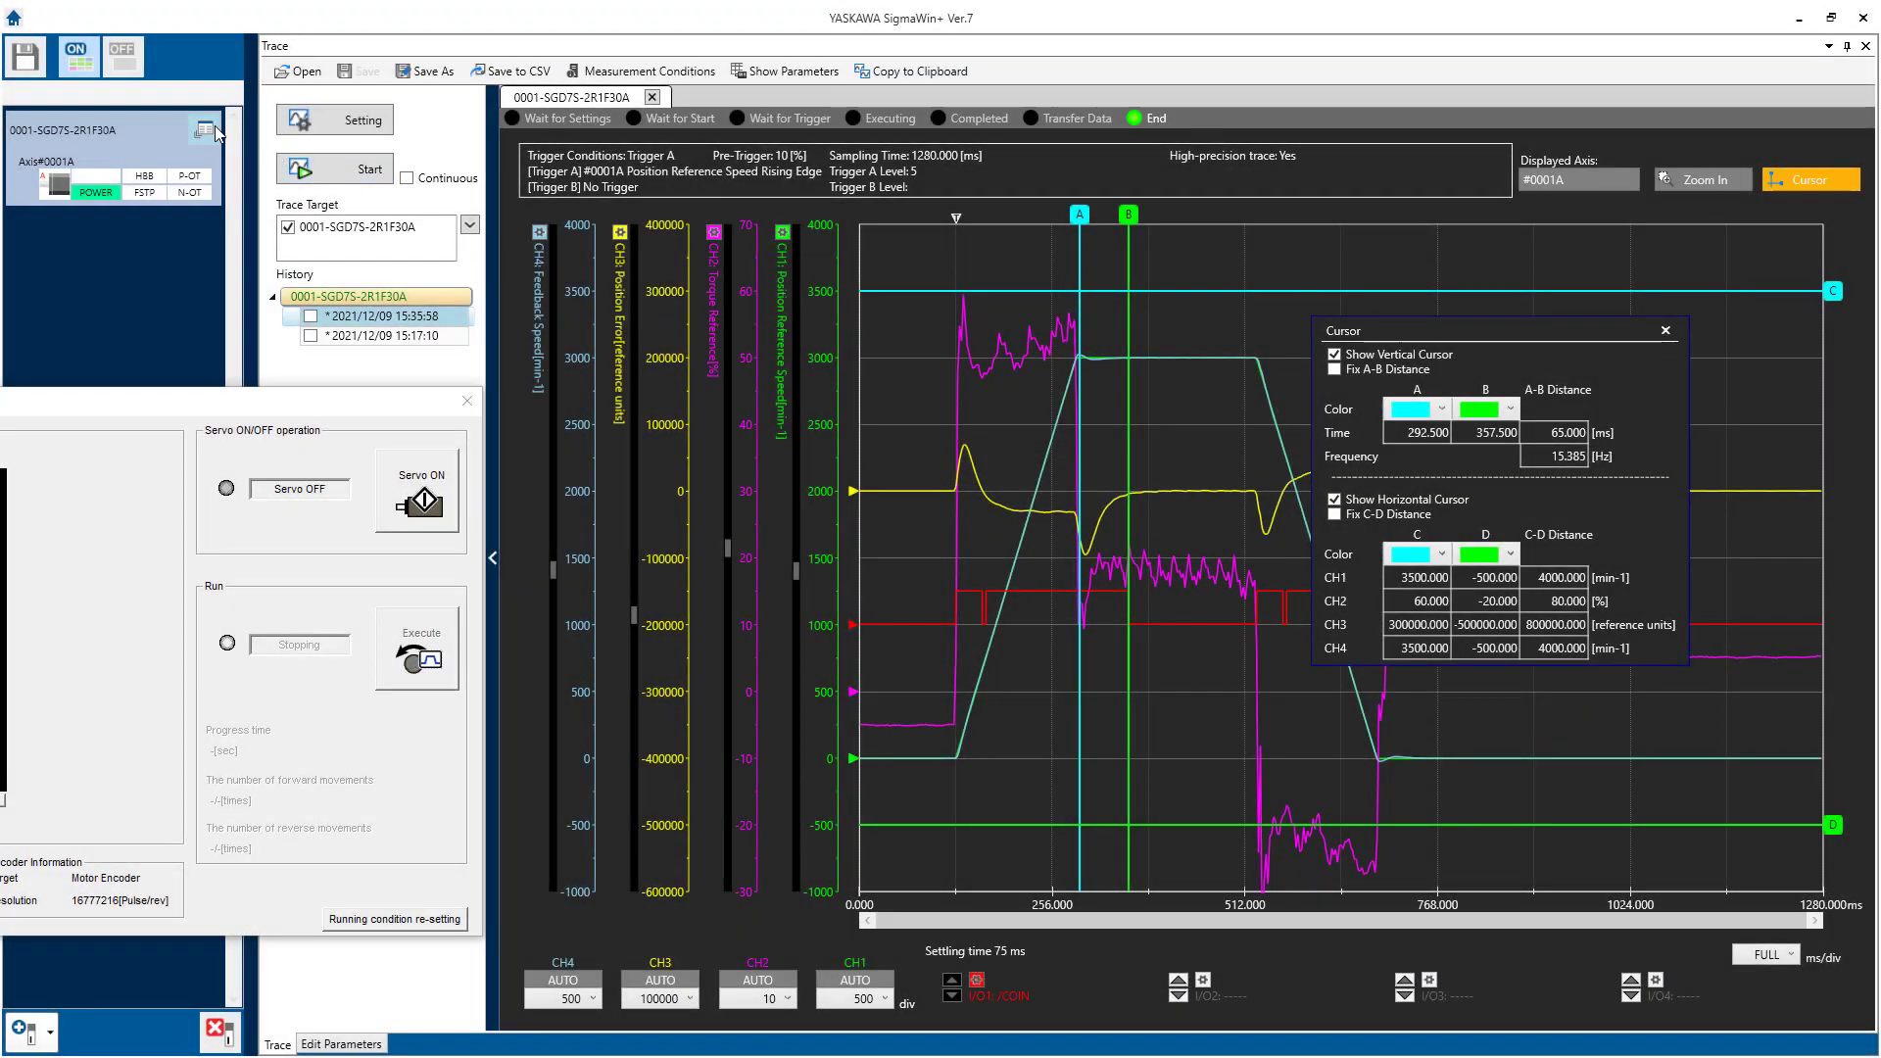
Start System Tuning for the axis and accept the tuning safety warning.
{"action": "left_click", "coordinate": [1158, 501]}
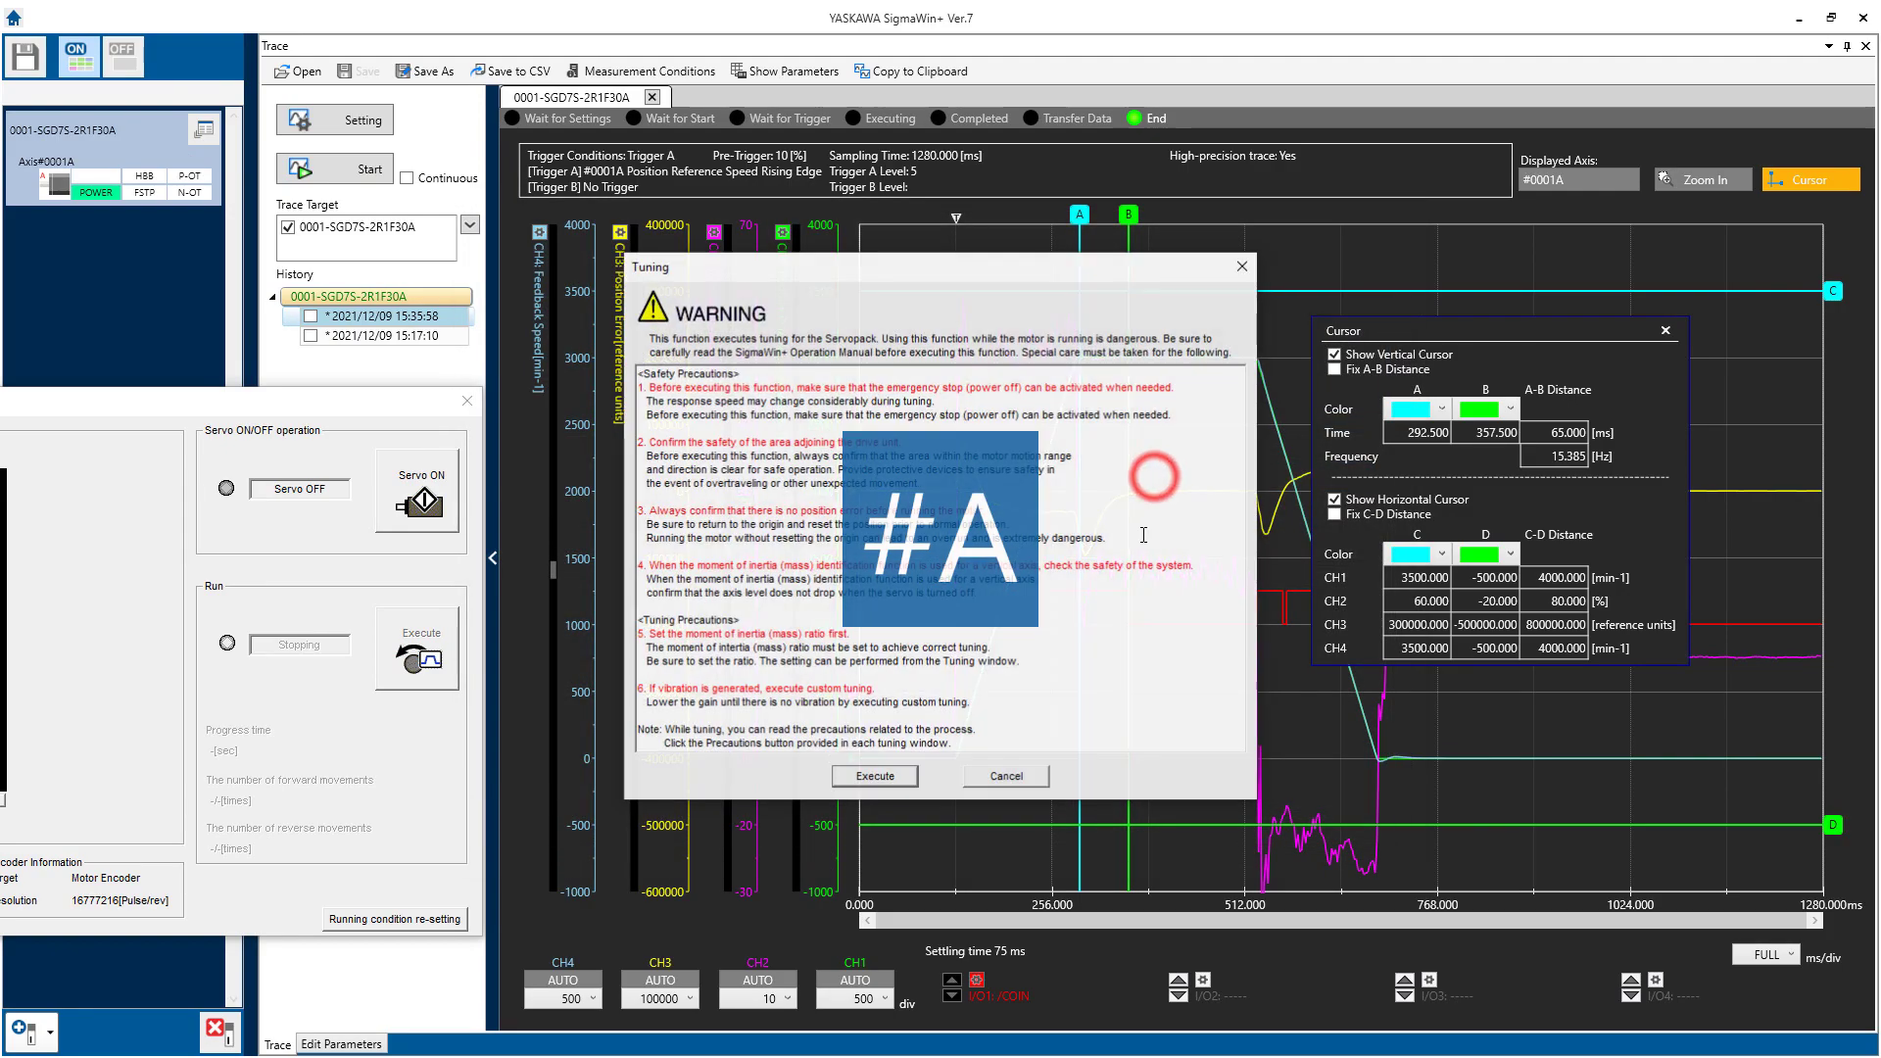
{"action": "left_click", "coordinate": [893, 773]}
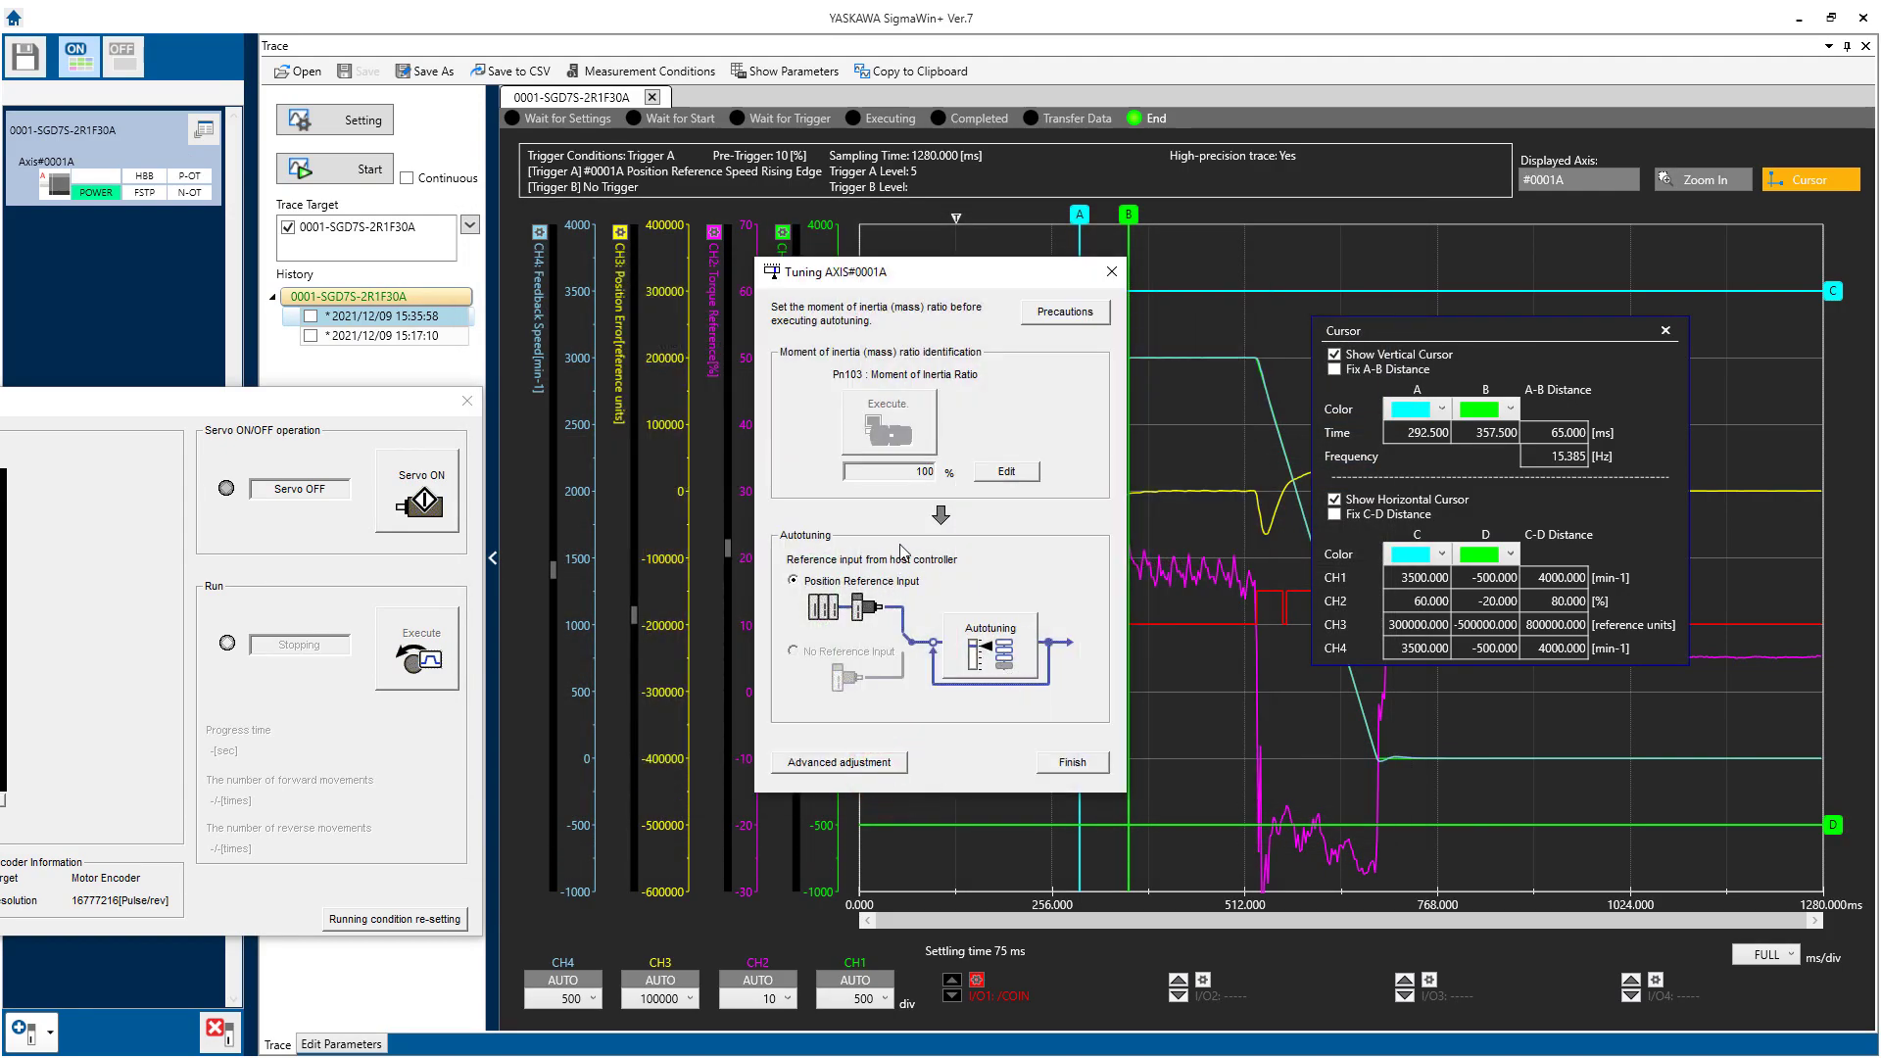
{"action": "left_click", "coordinate": [901, 423]}
Close the cursor and jog panels, start inertia identification, and preview the 500 min-1 driving pattern.
{"action": "left_click", "coordinate": [1665, 334]}
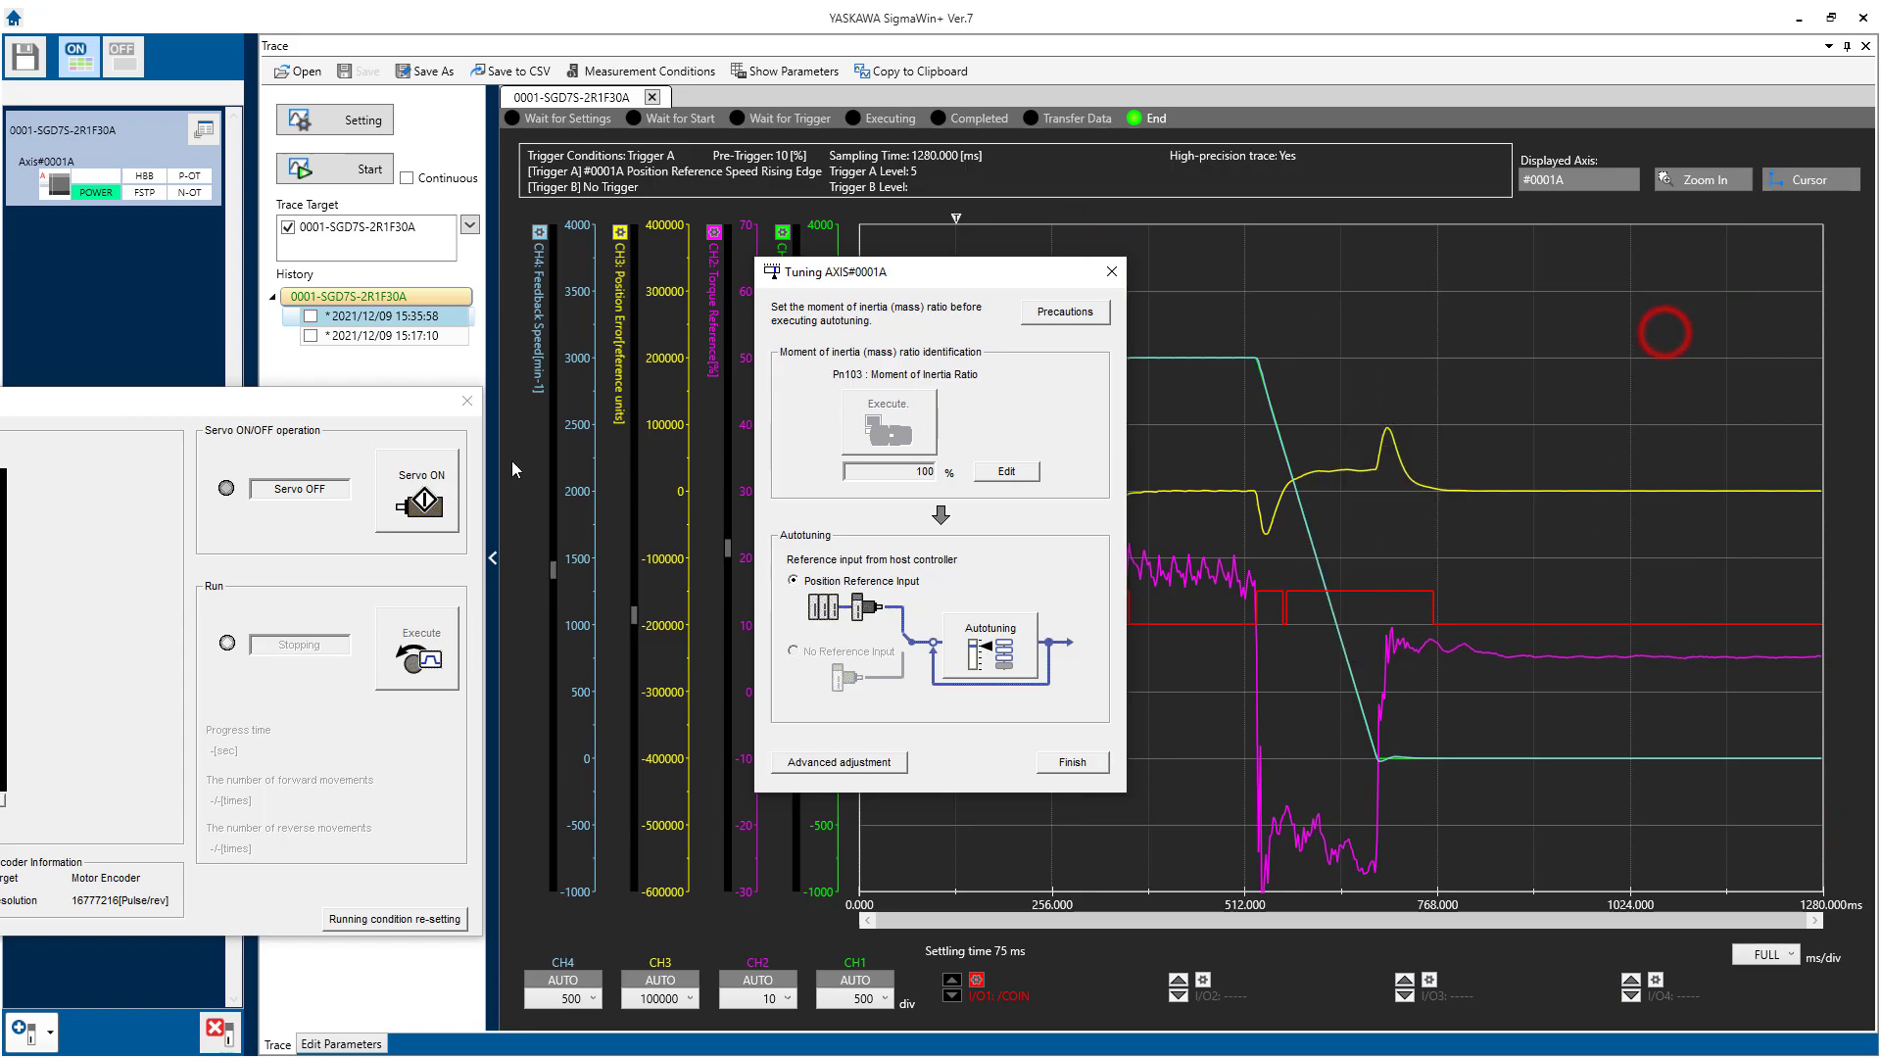
{"action": "left_click", "coordinate": [467, 401]}
{"action": "left_click", "coordinate": [946, 609]}
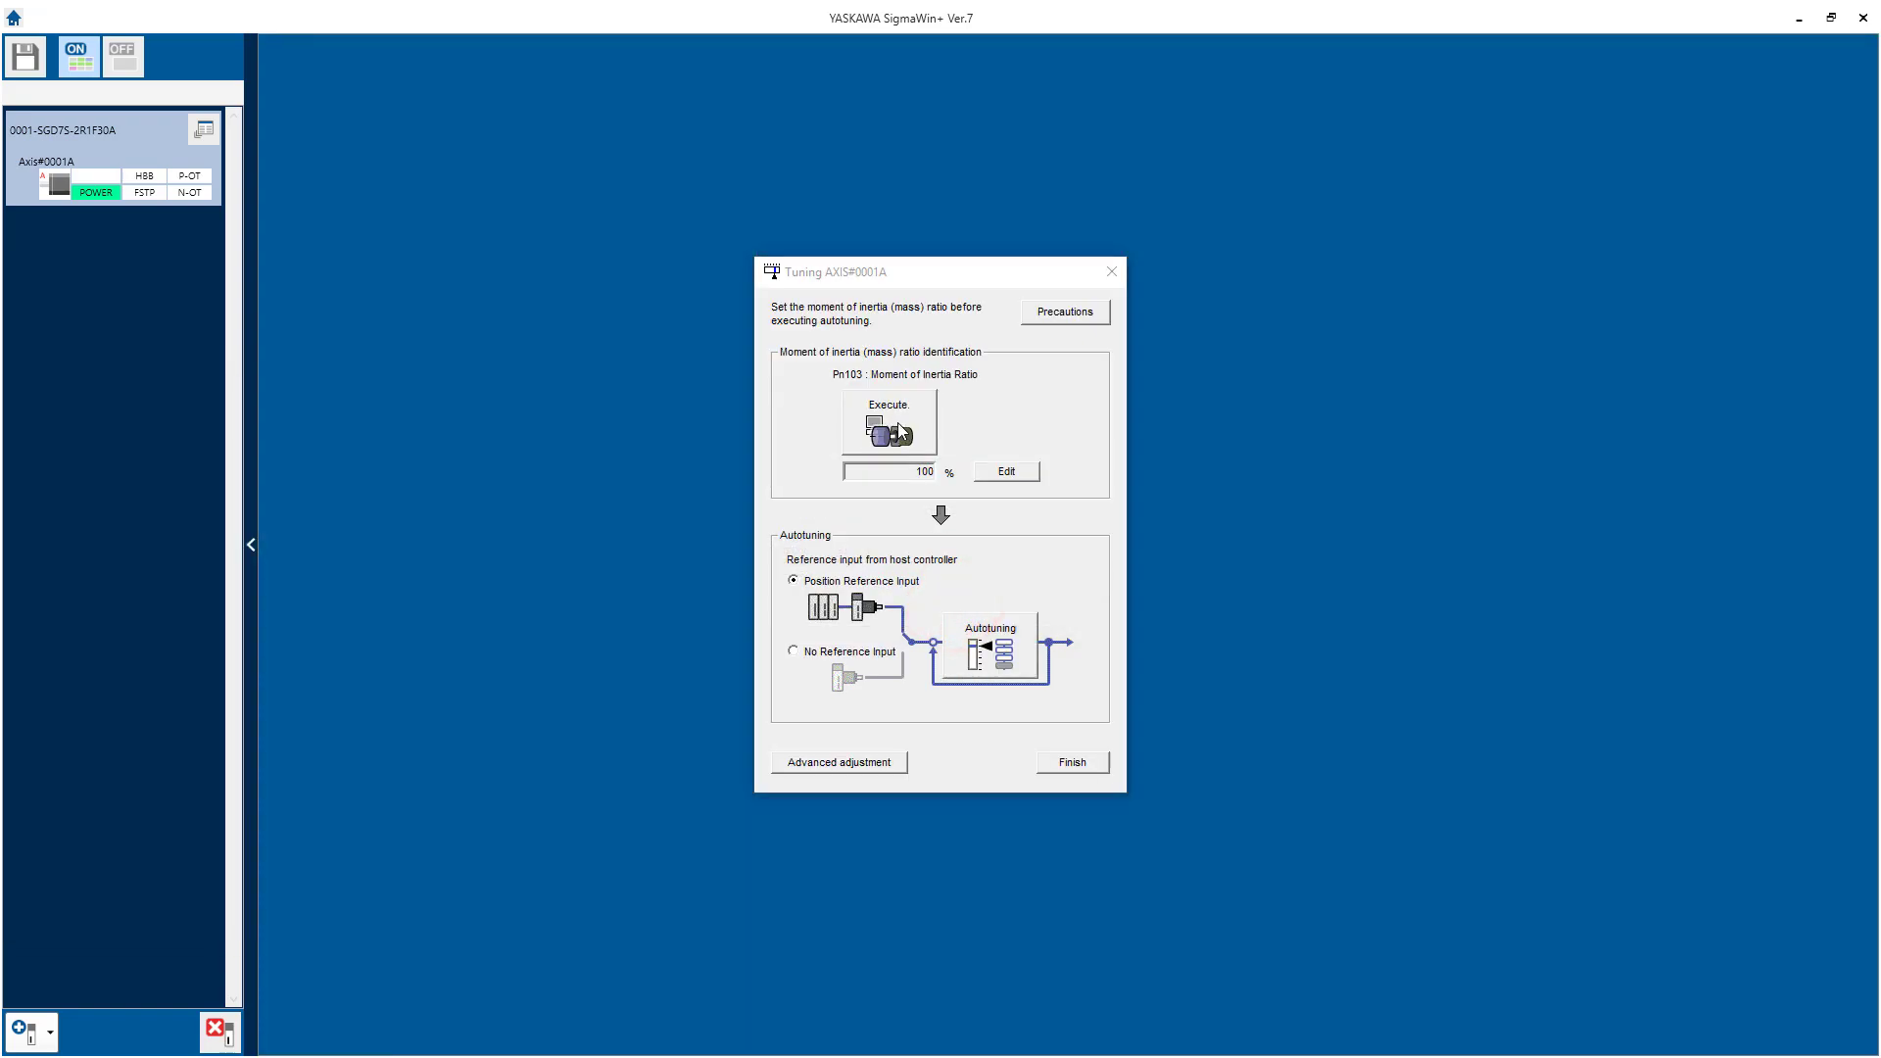
{"action": "left_click", "coordinate": [898, 429]}
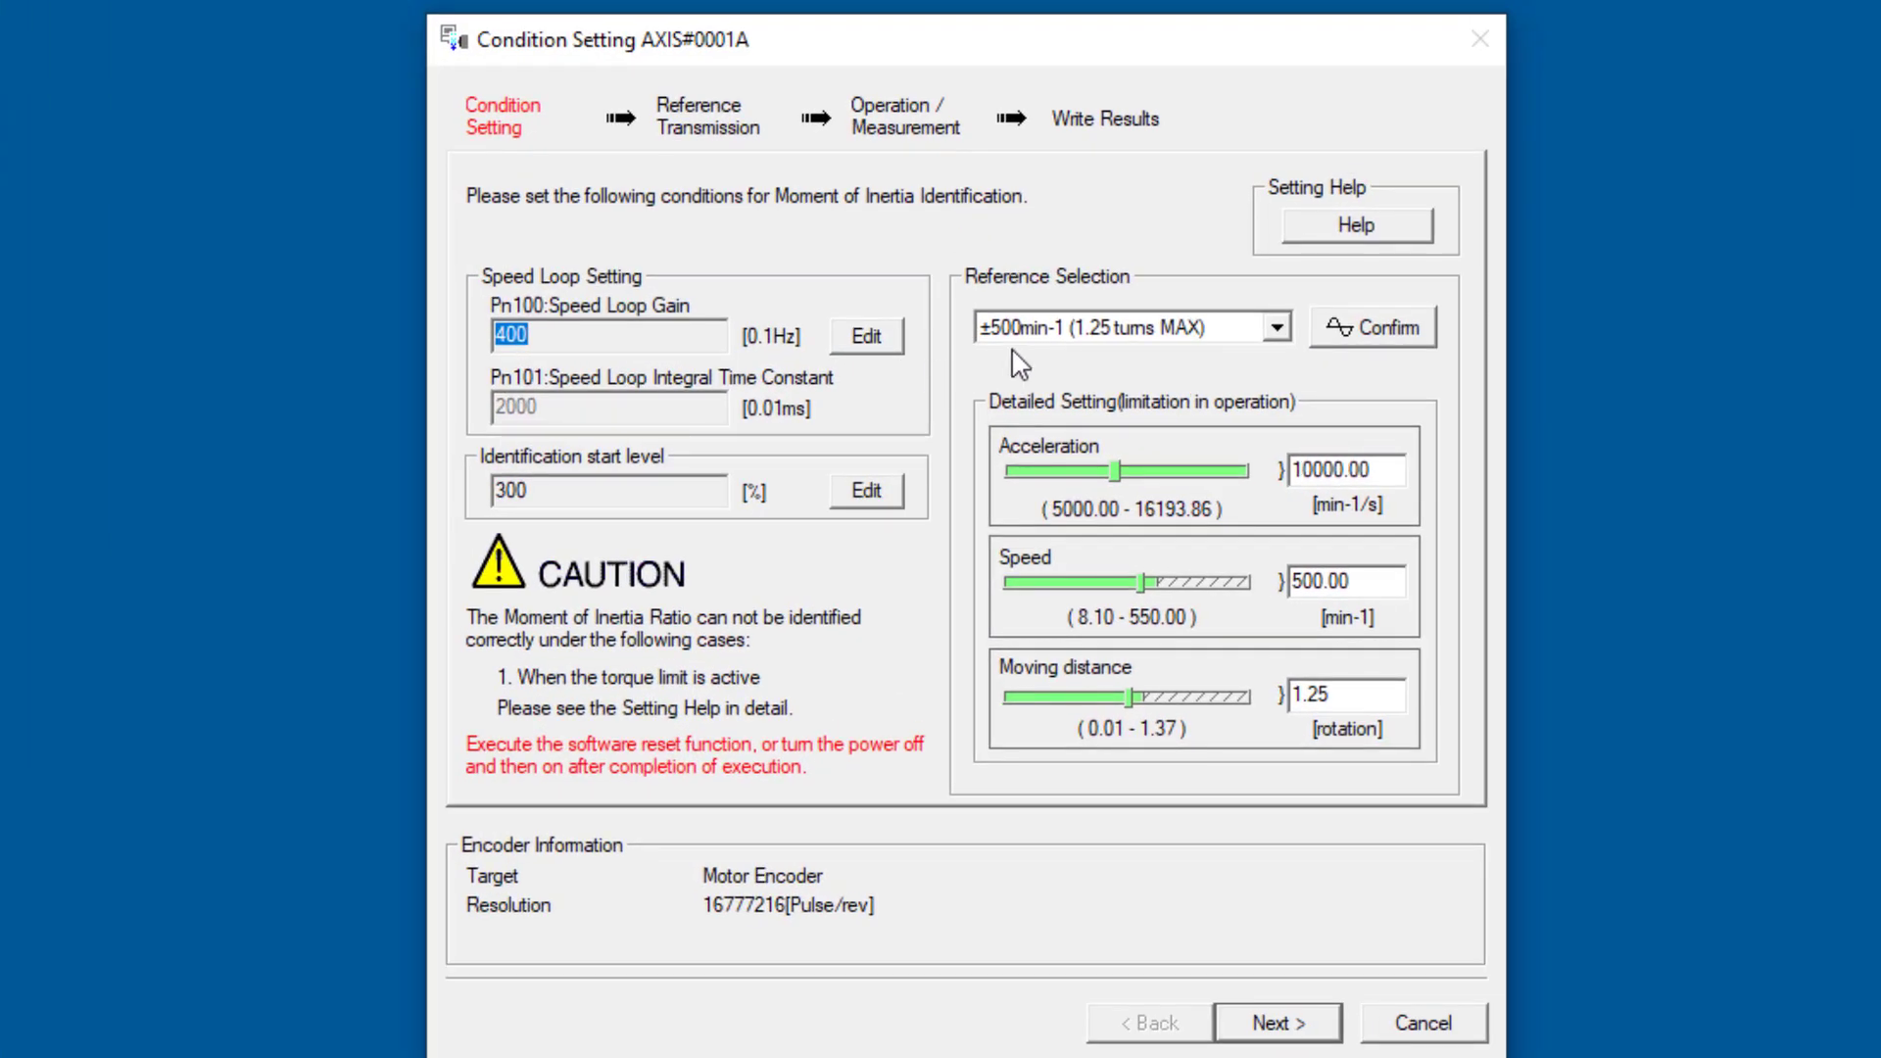
{"action": "left_click", "coordinate": [1336, 326]}
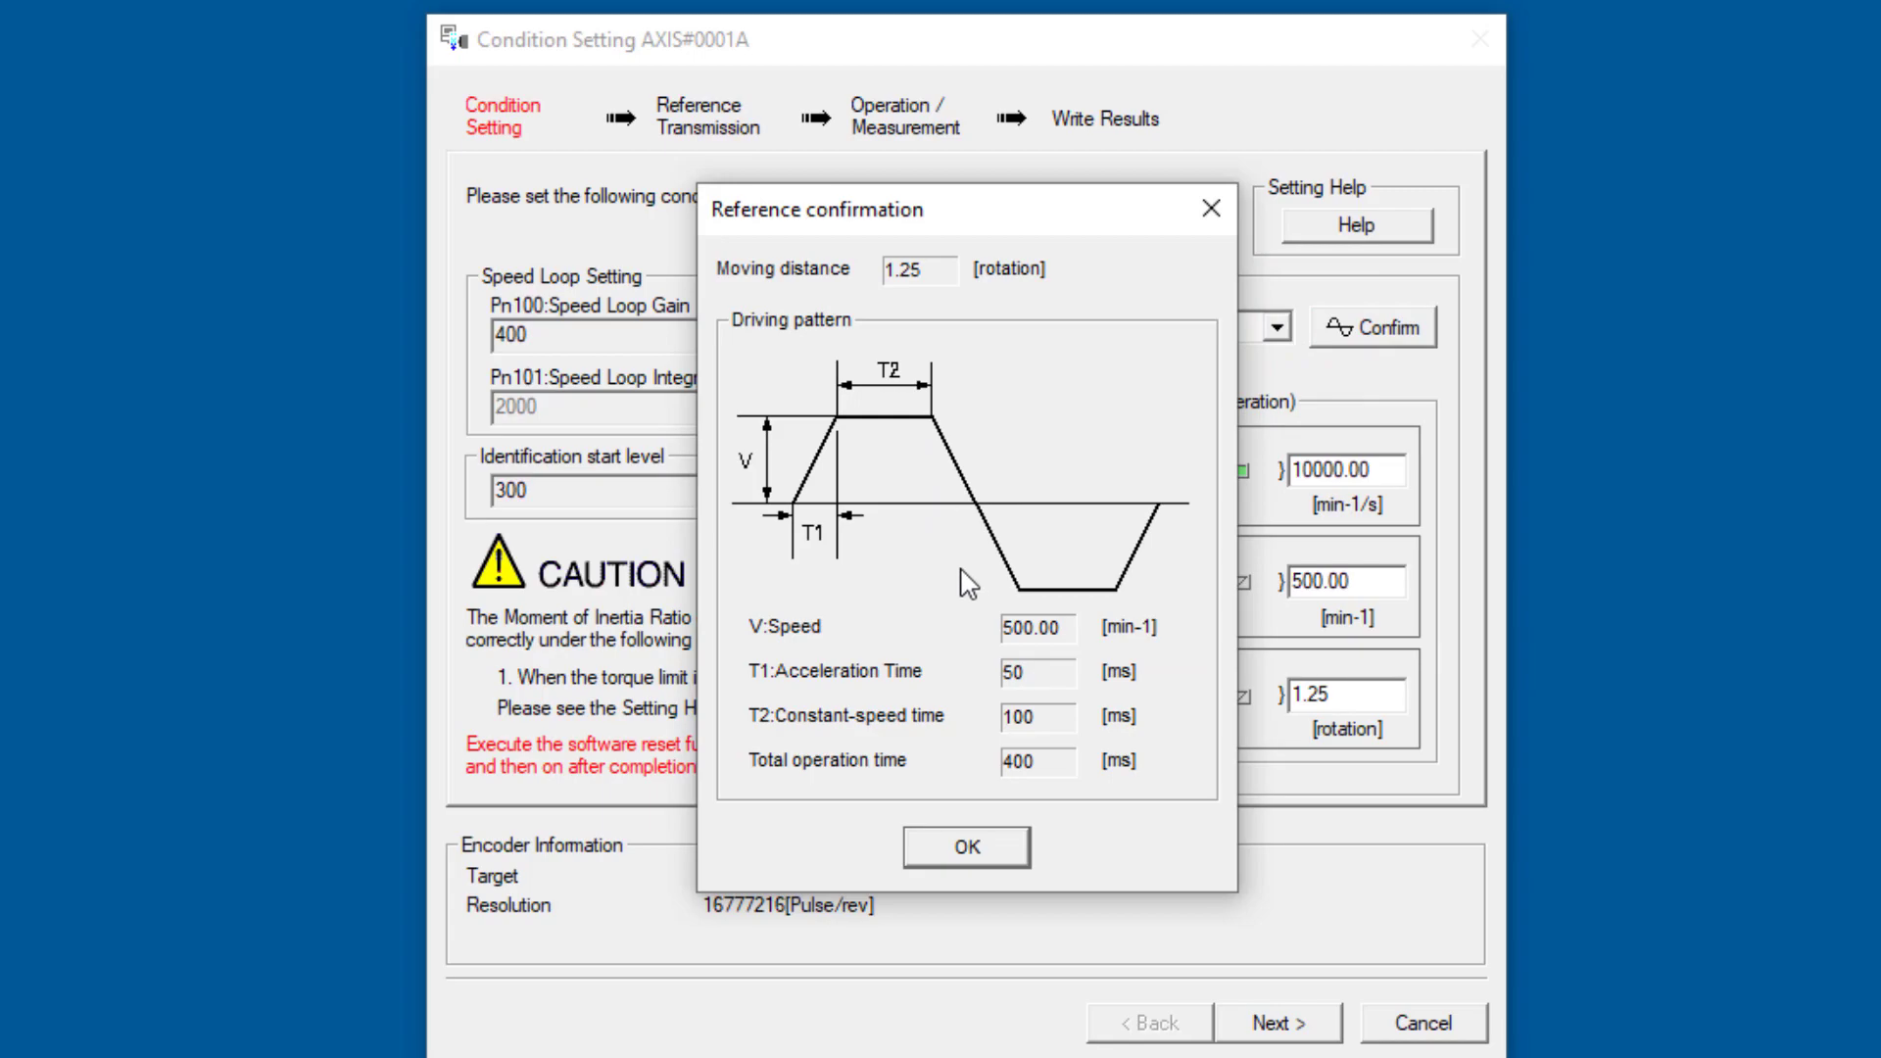
Cancel the identification setup and jog the carriage forward to mid-stroke, leaving the servo off.
{"action": "left_click", "coordinate": [972, 844]}
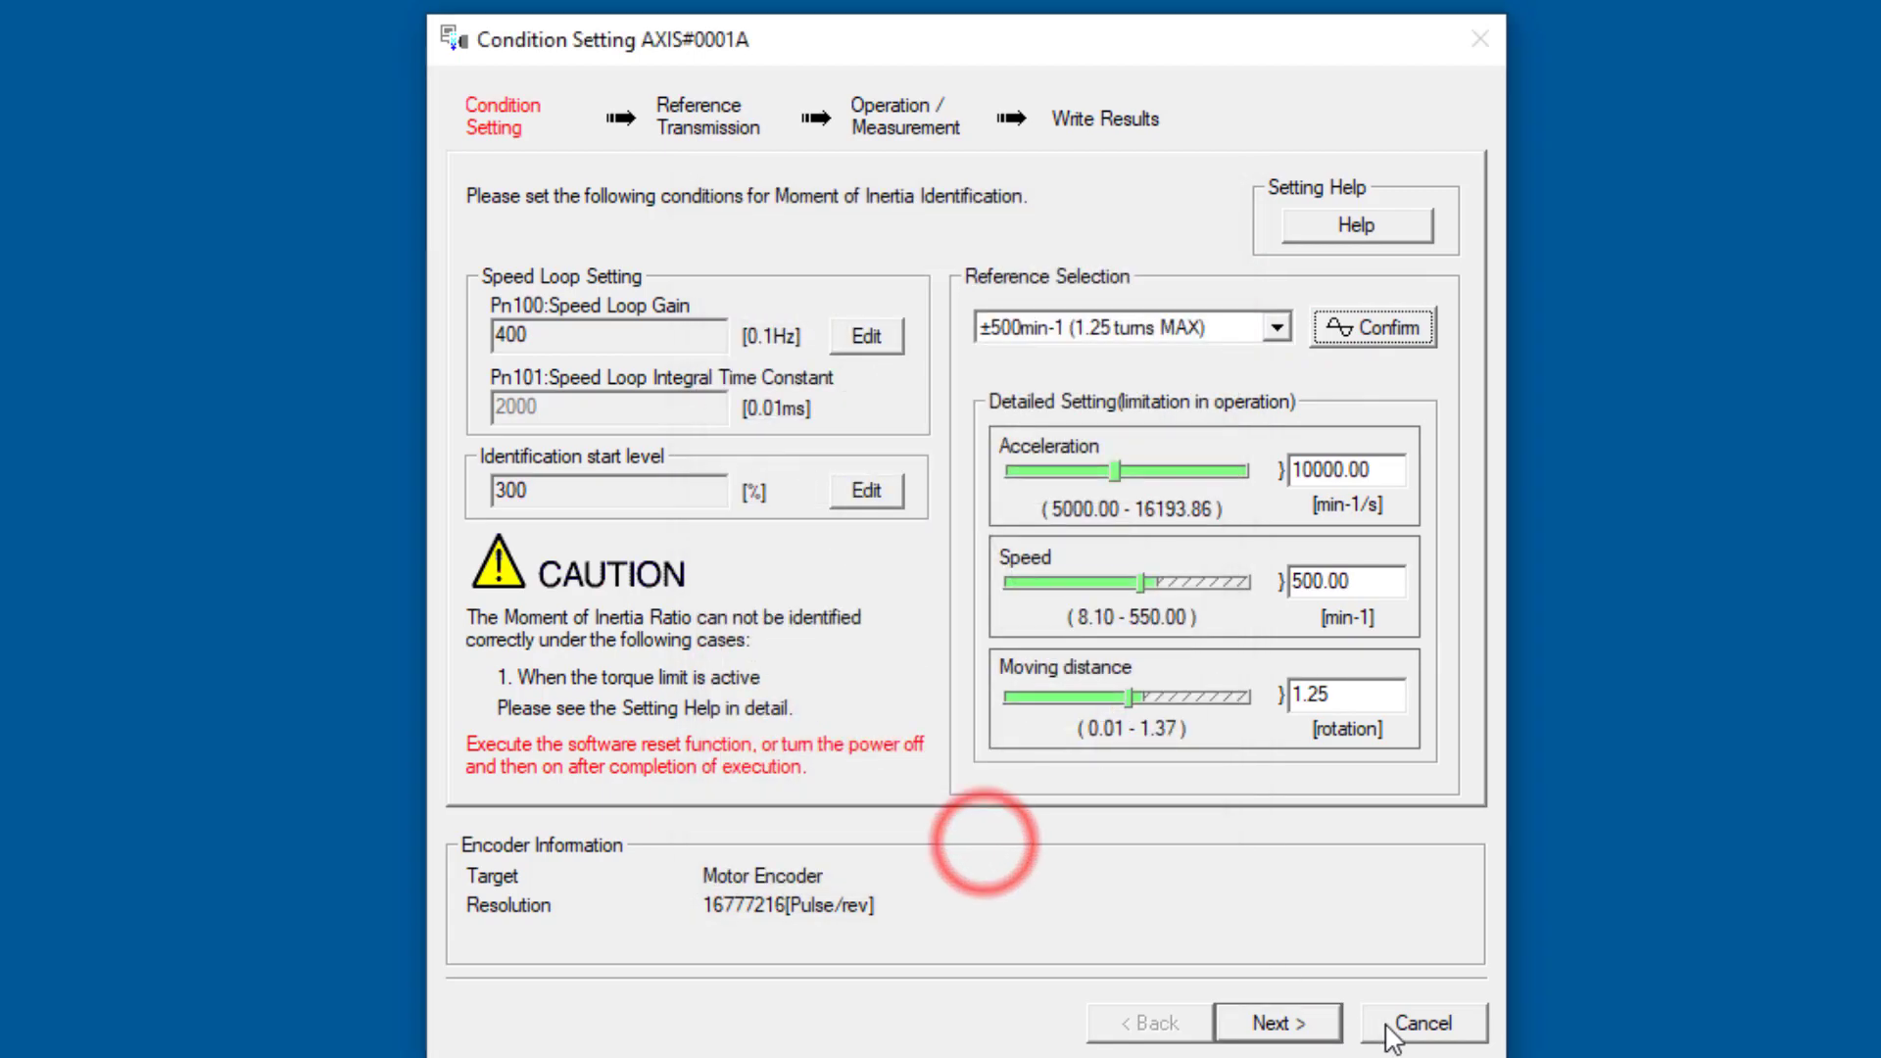
{"action": "left_click", "coordinate": [1423, 1022]}
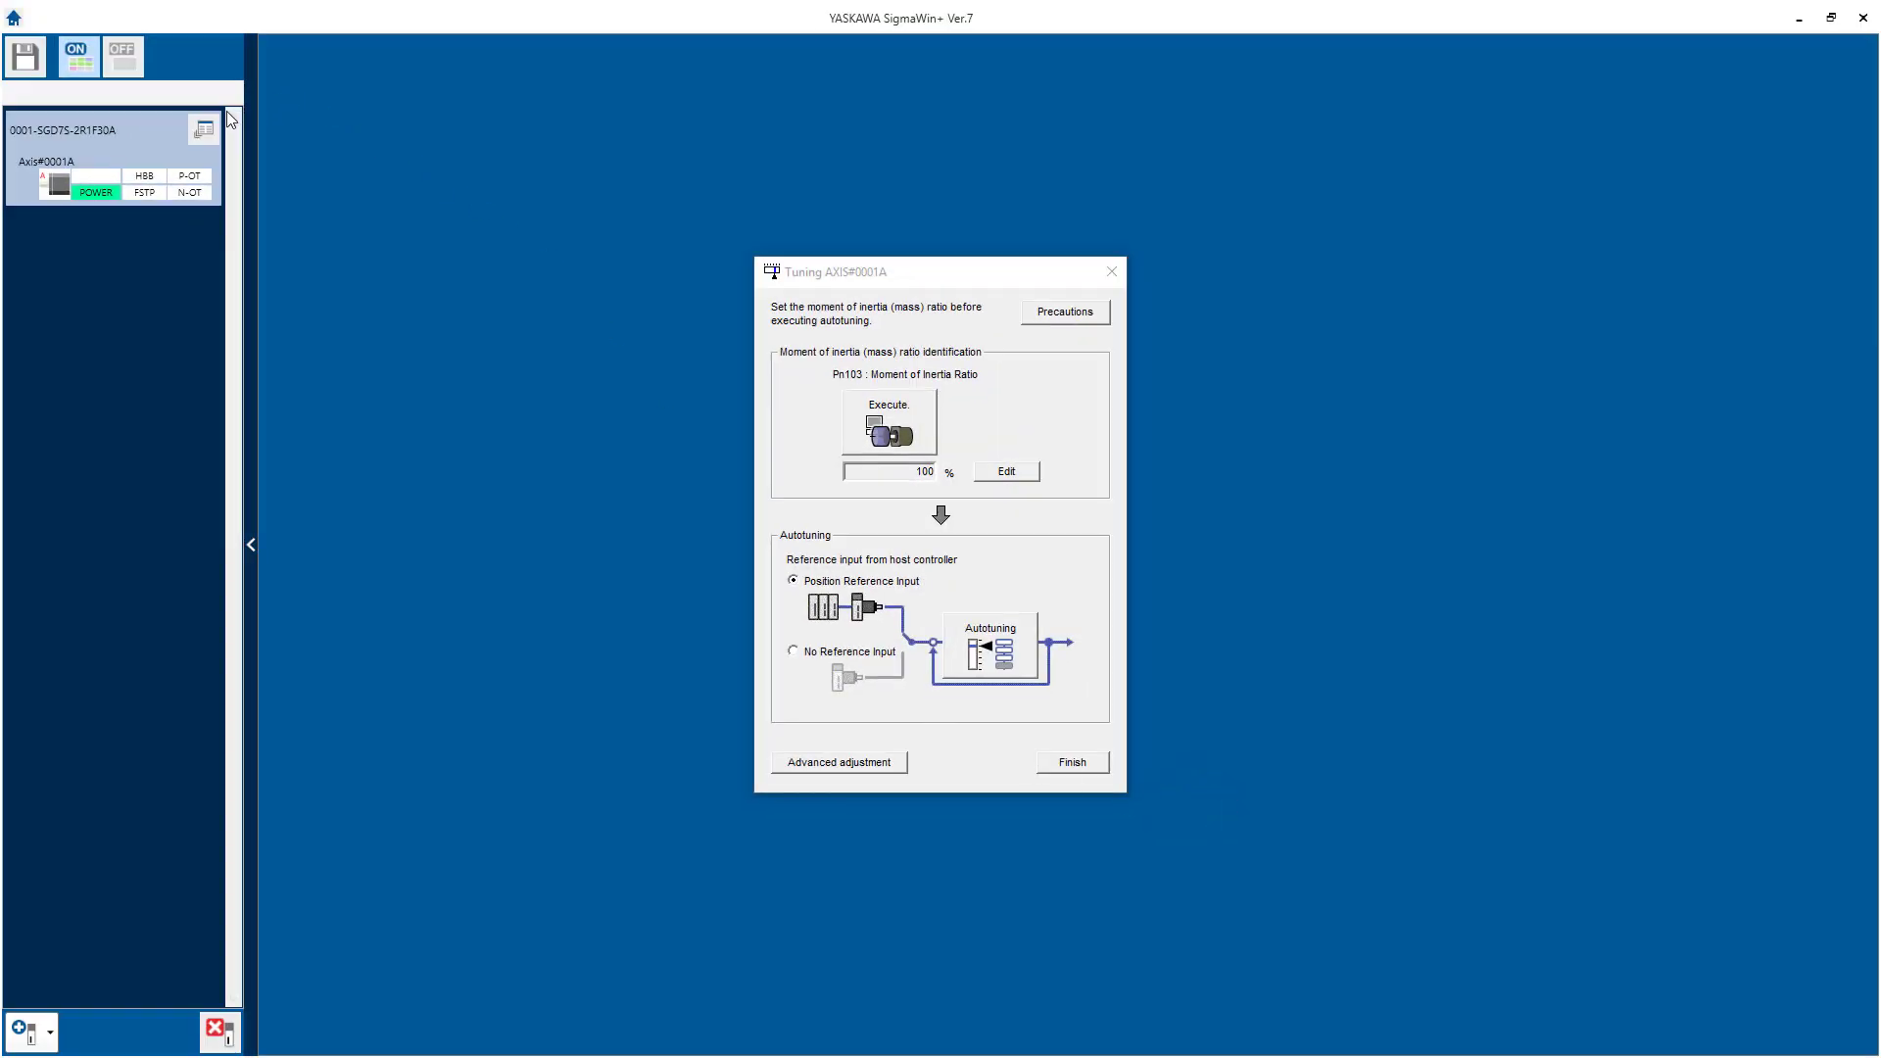
{"action": "left_click", "coordinate": [205, 126]}
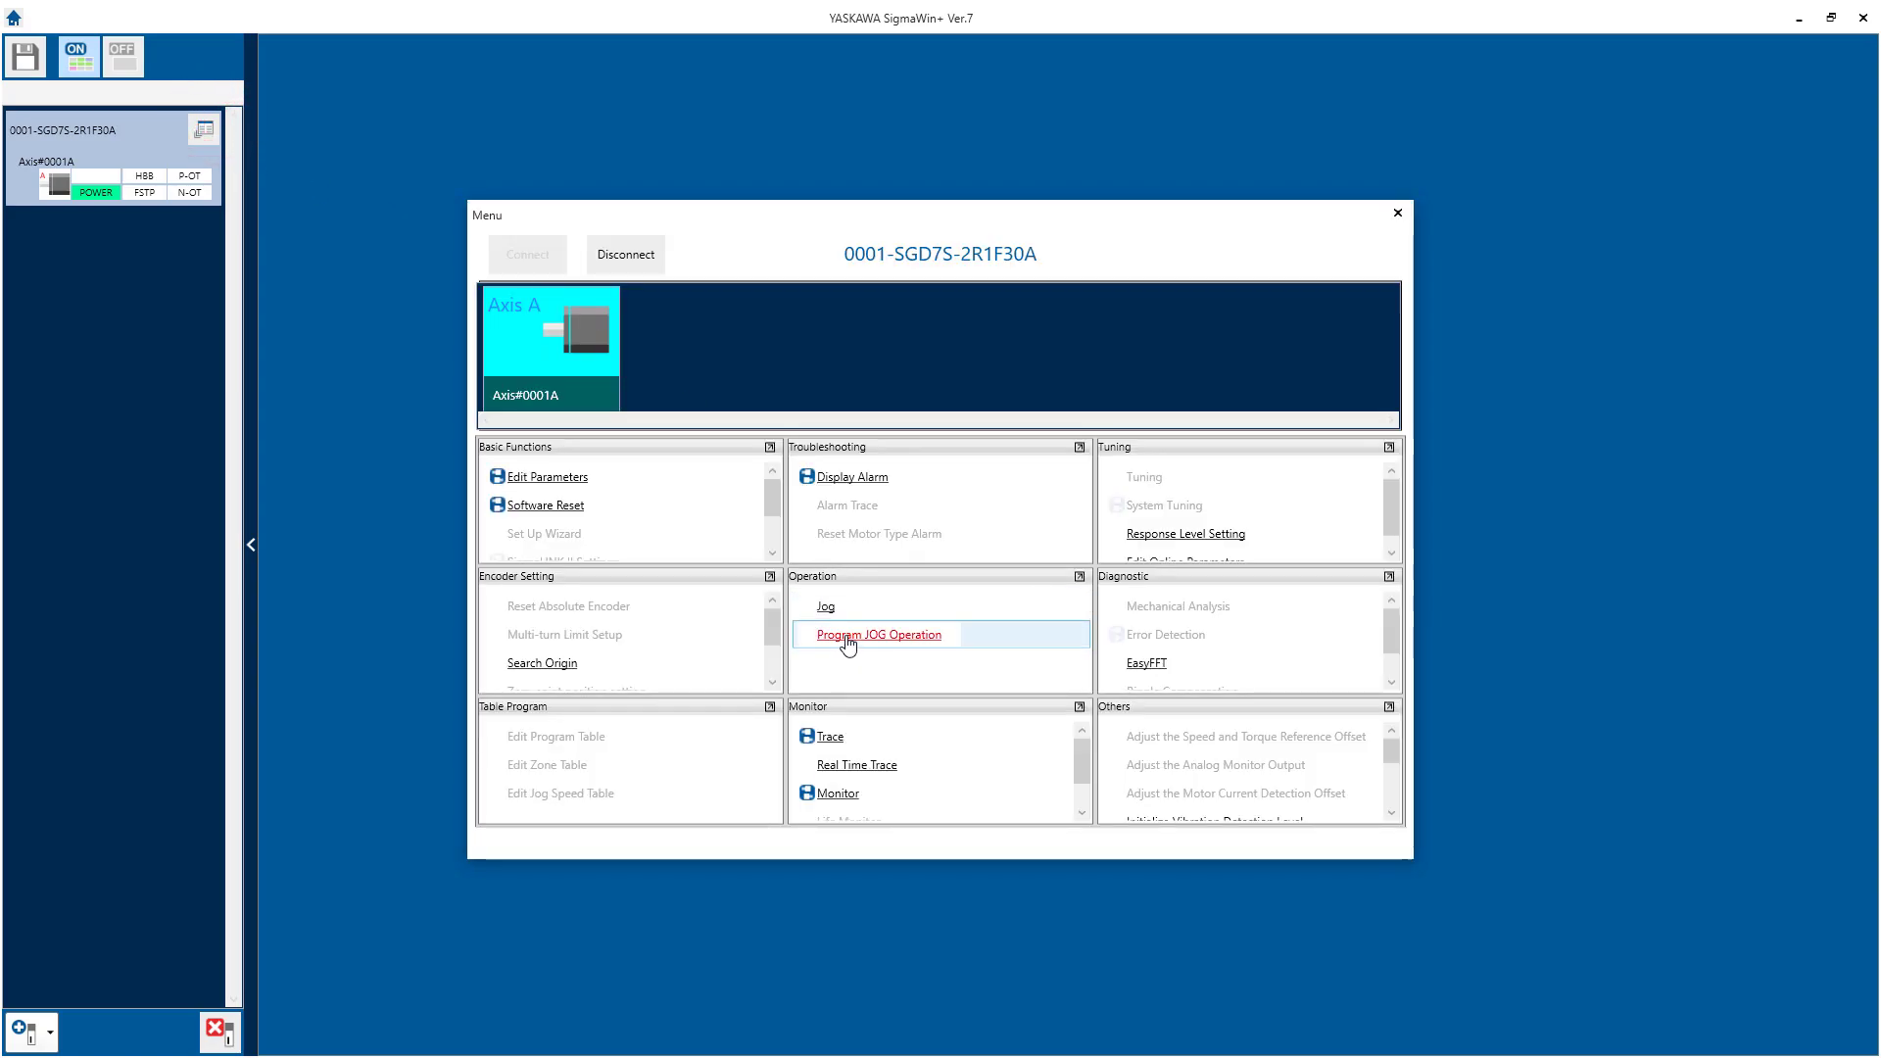
{"action": "left_click", "coordinate": [828, 609]}
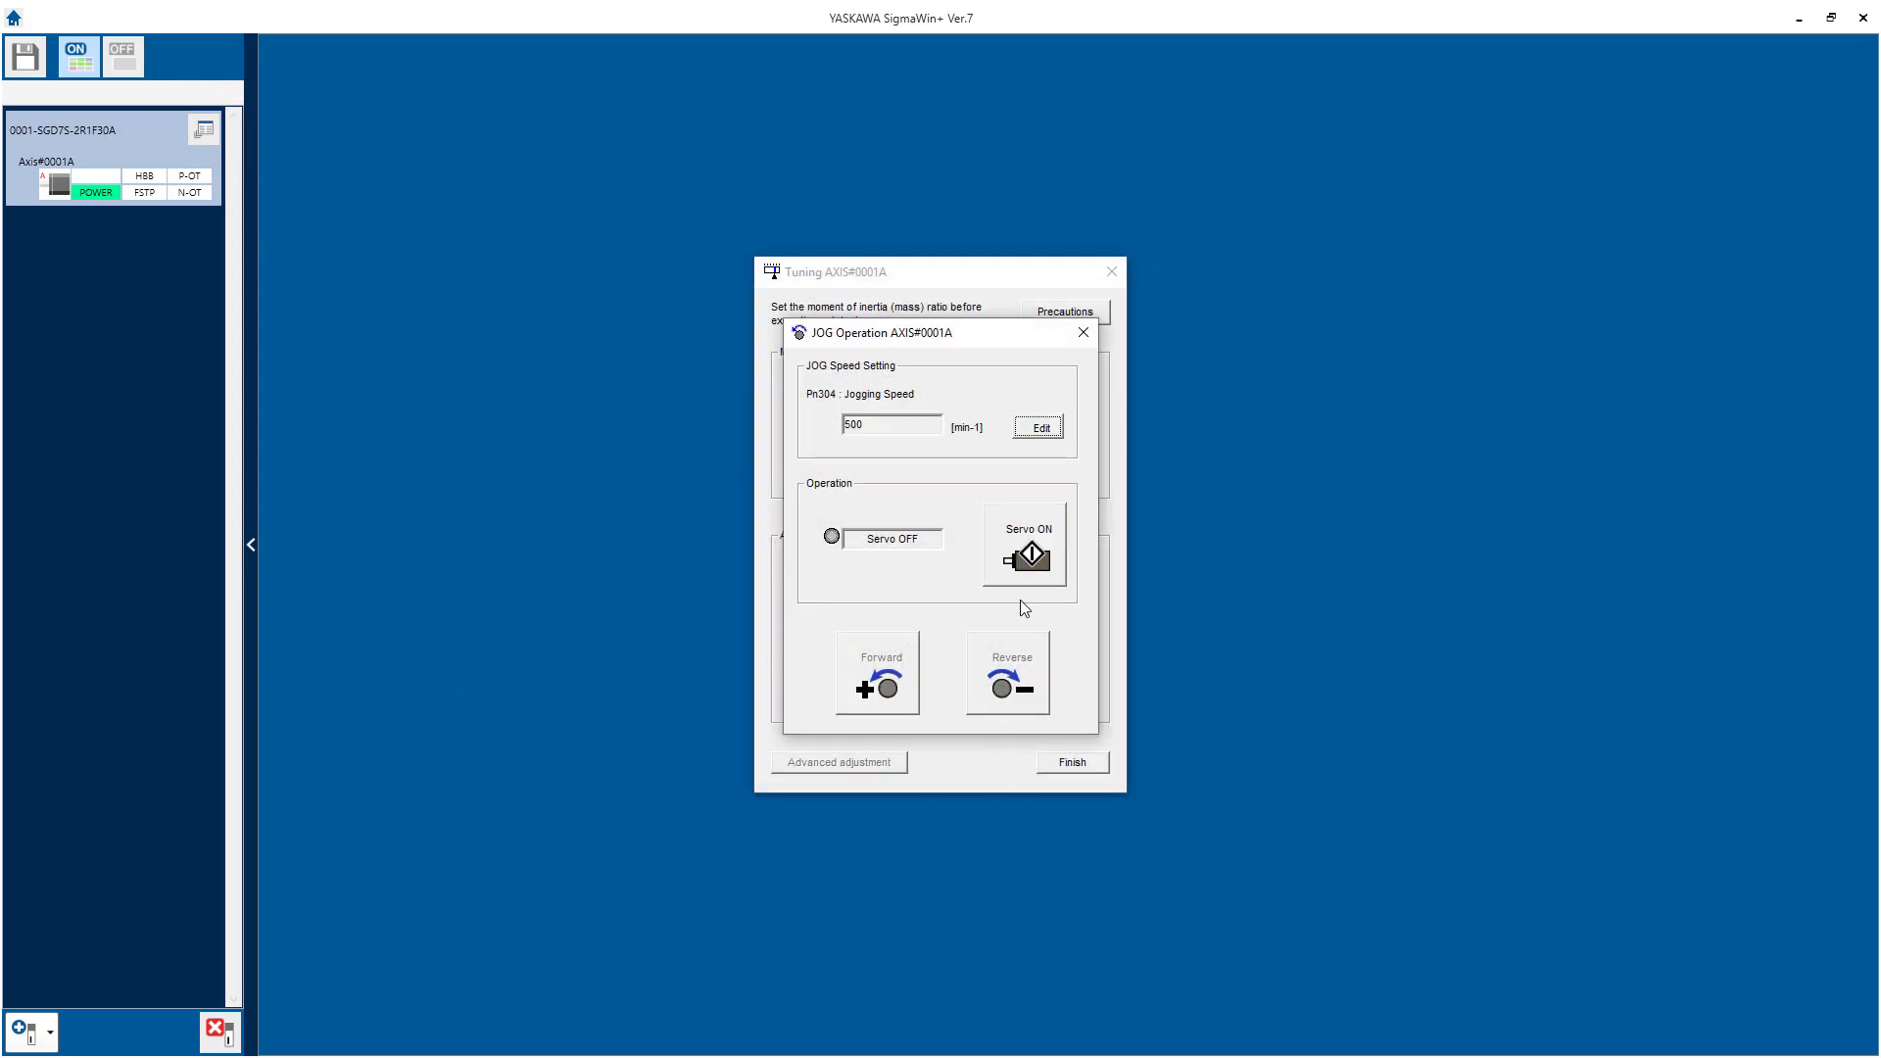
{"action": "left_click", "coordinate": [1025, 556]}
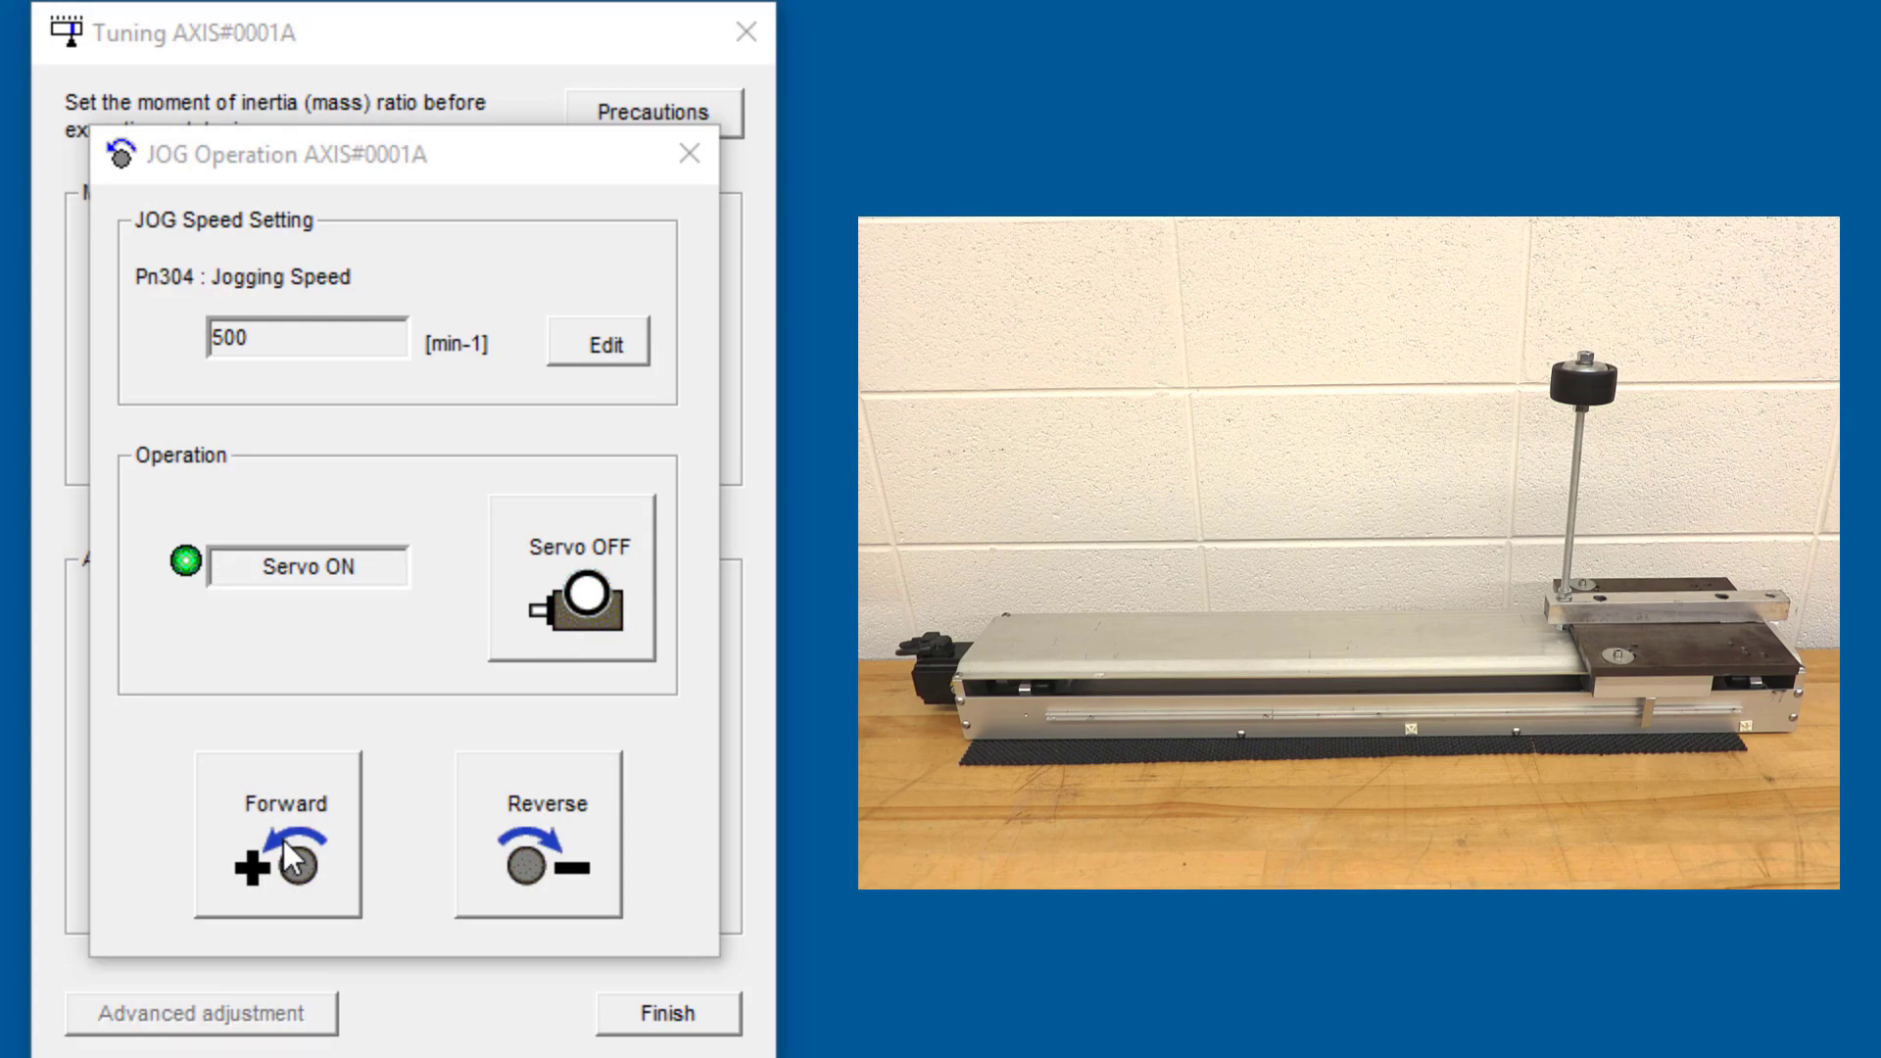
{"action": "left_click", "coordinate": [290, 858]}
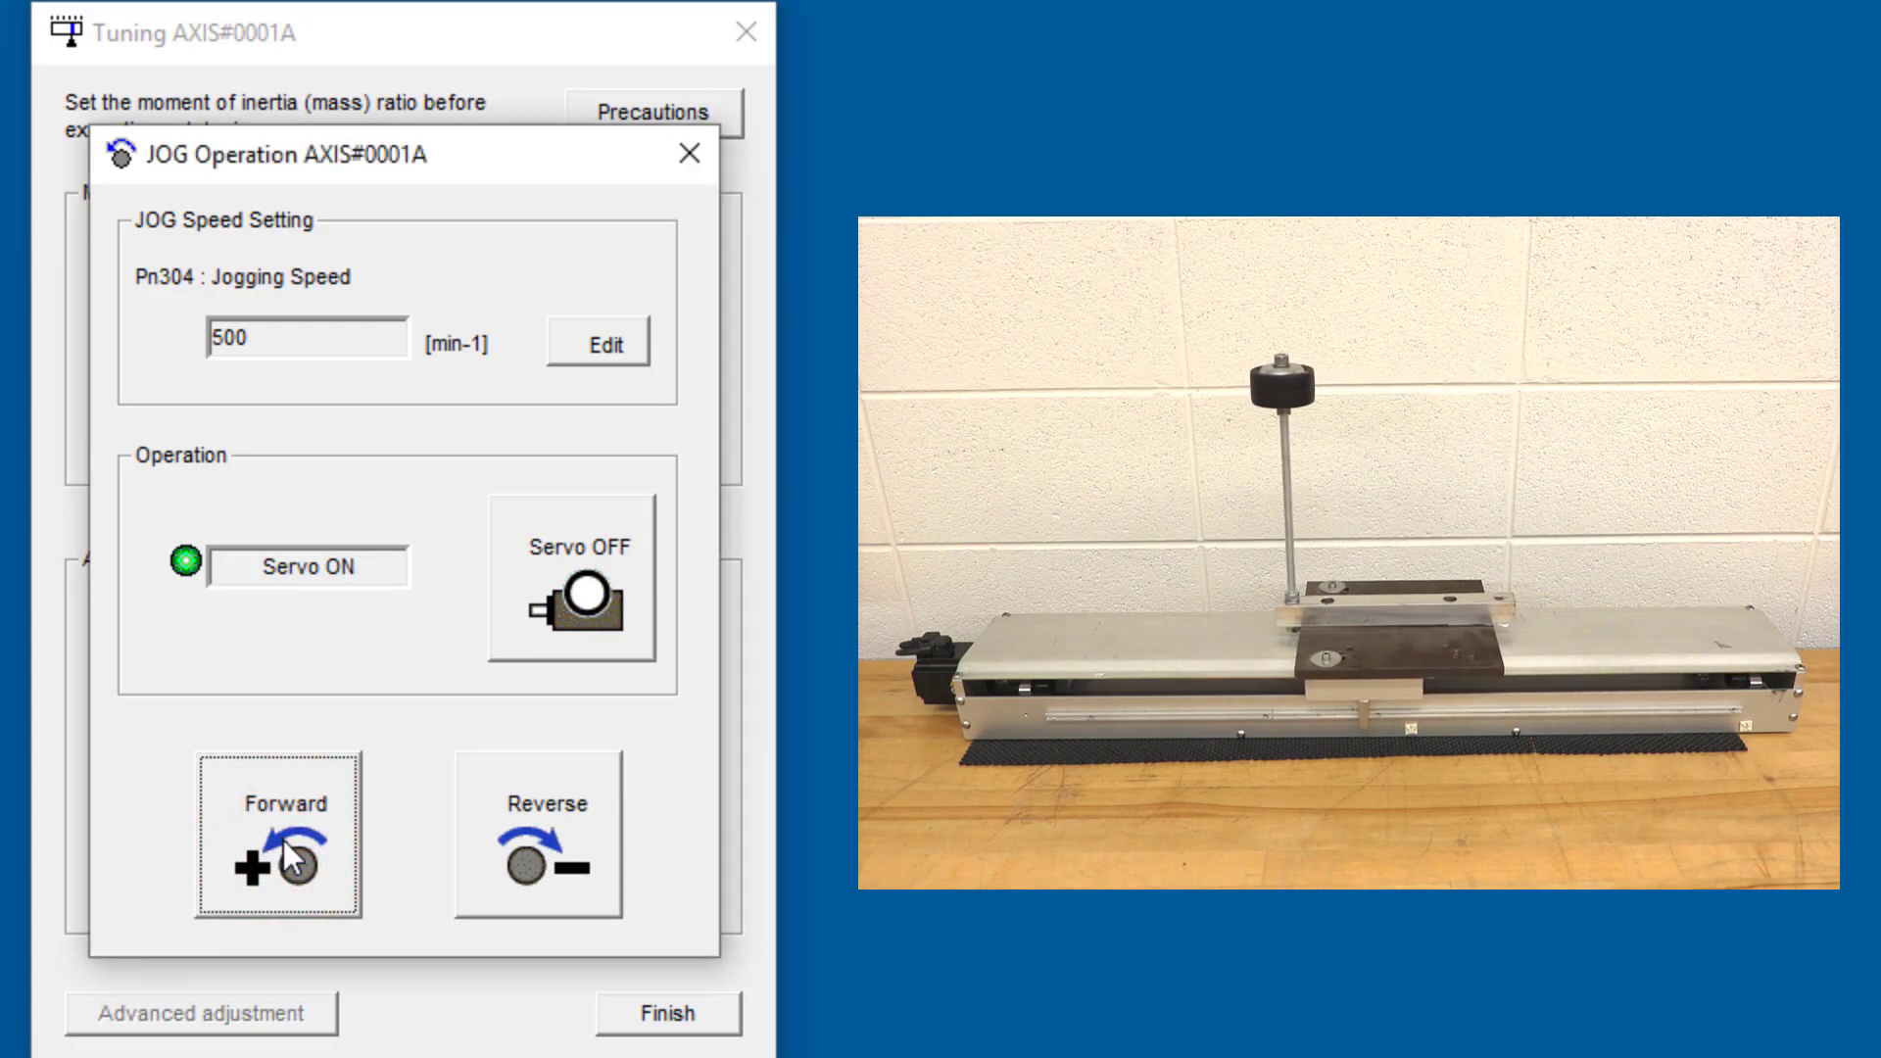
{"action": "left_click", "coordinate": [584, 601]}
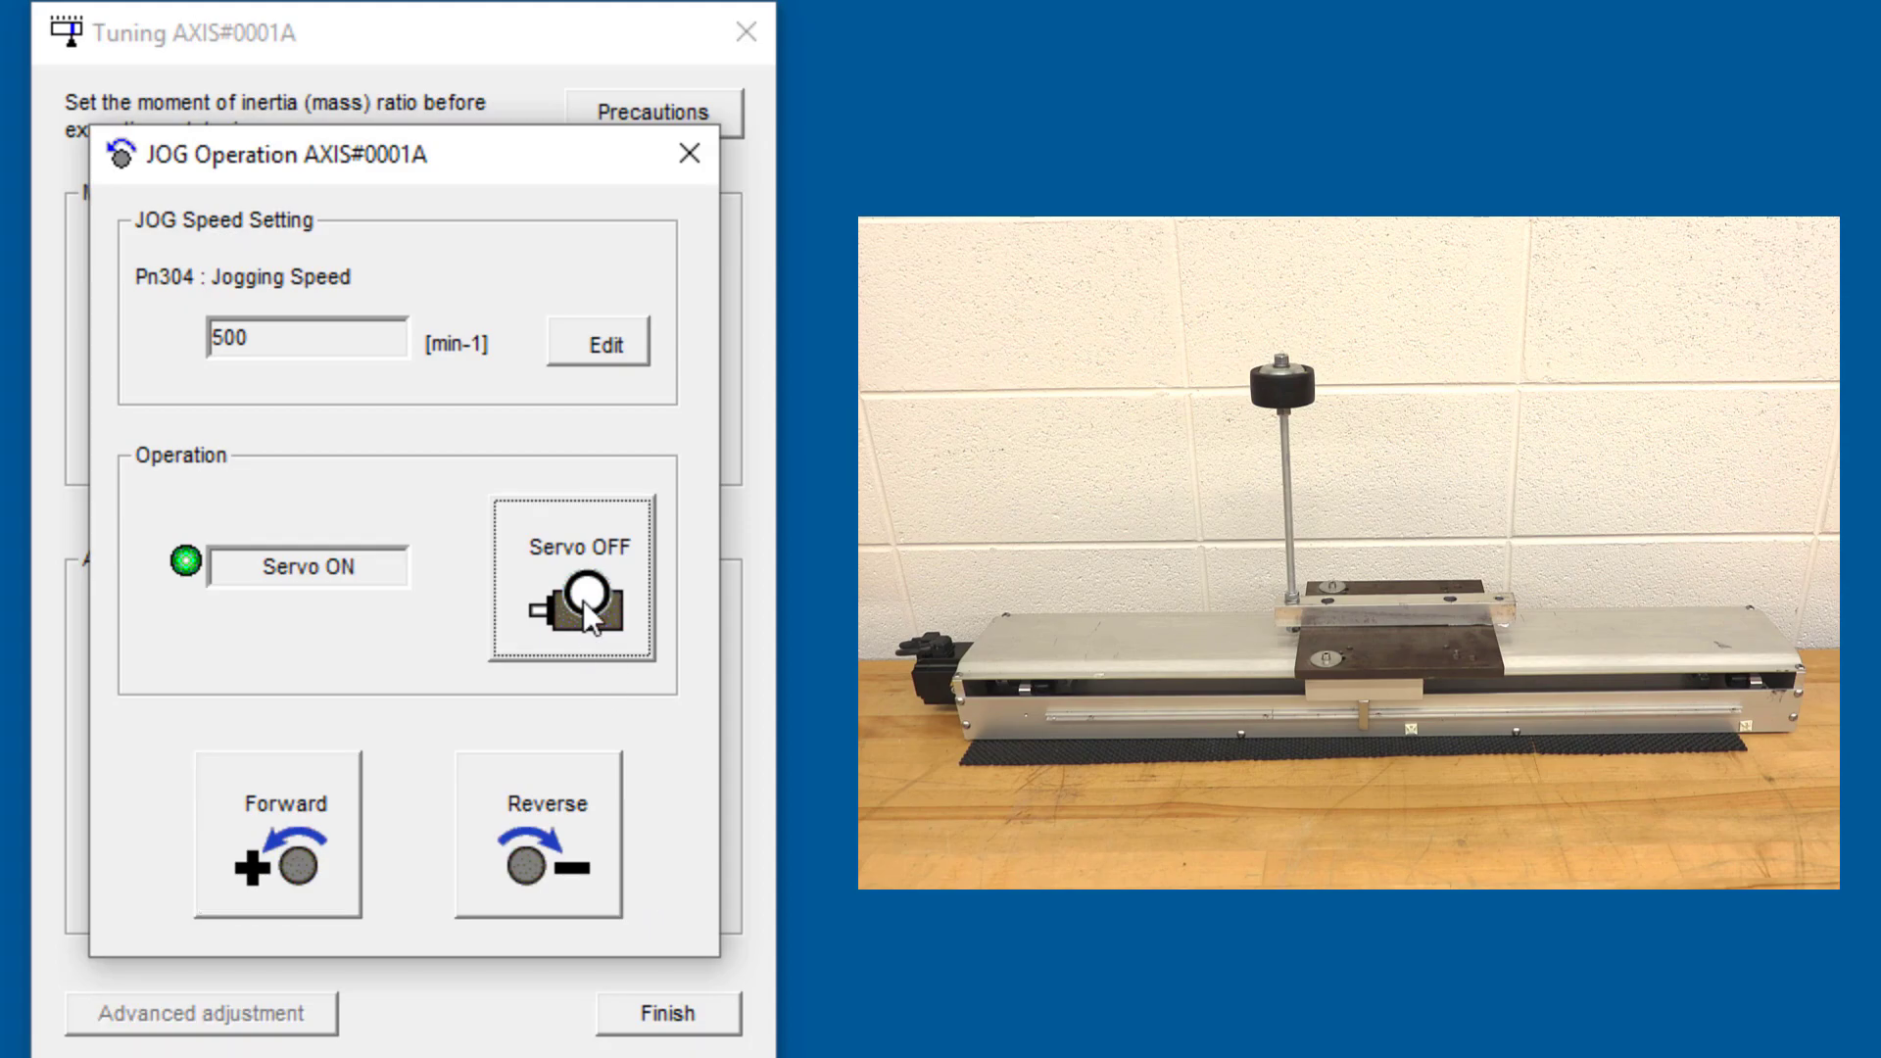
{"action": "left_click", "coordinate": [685, 155]}
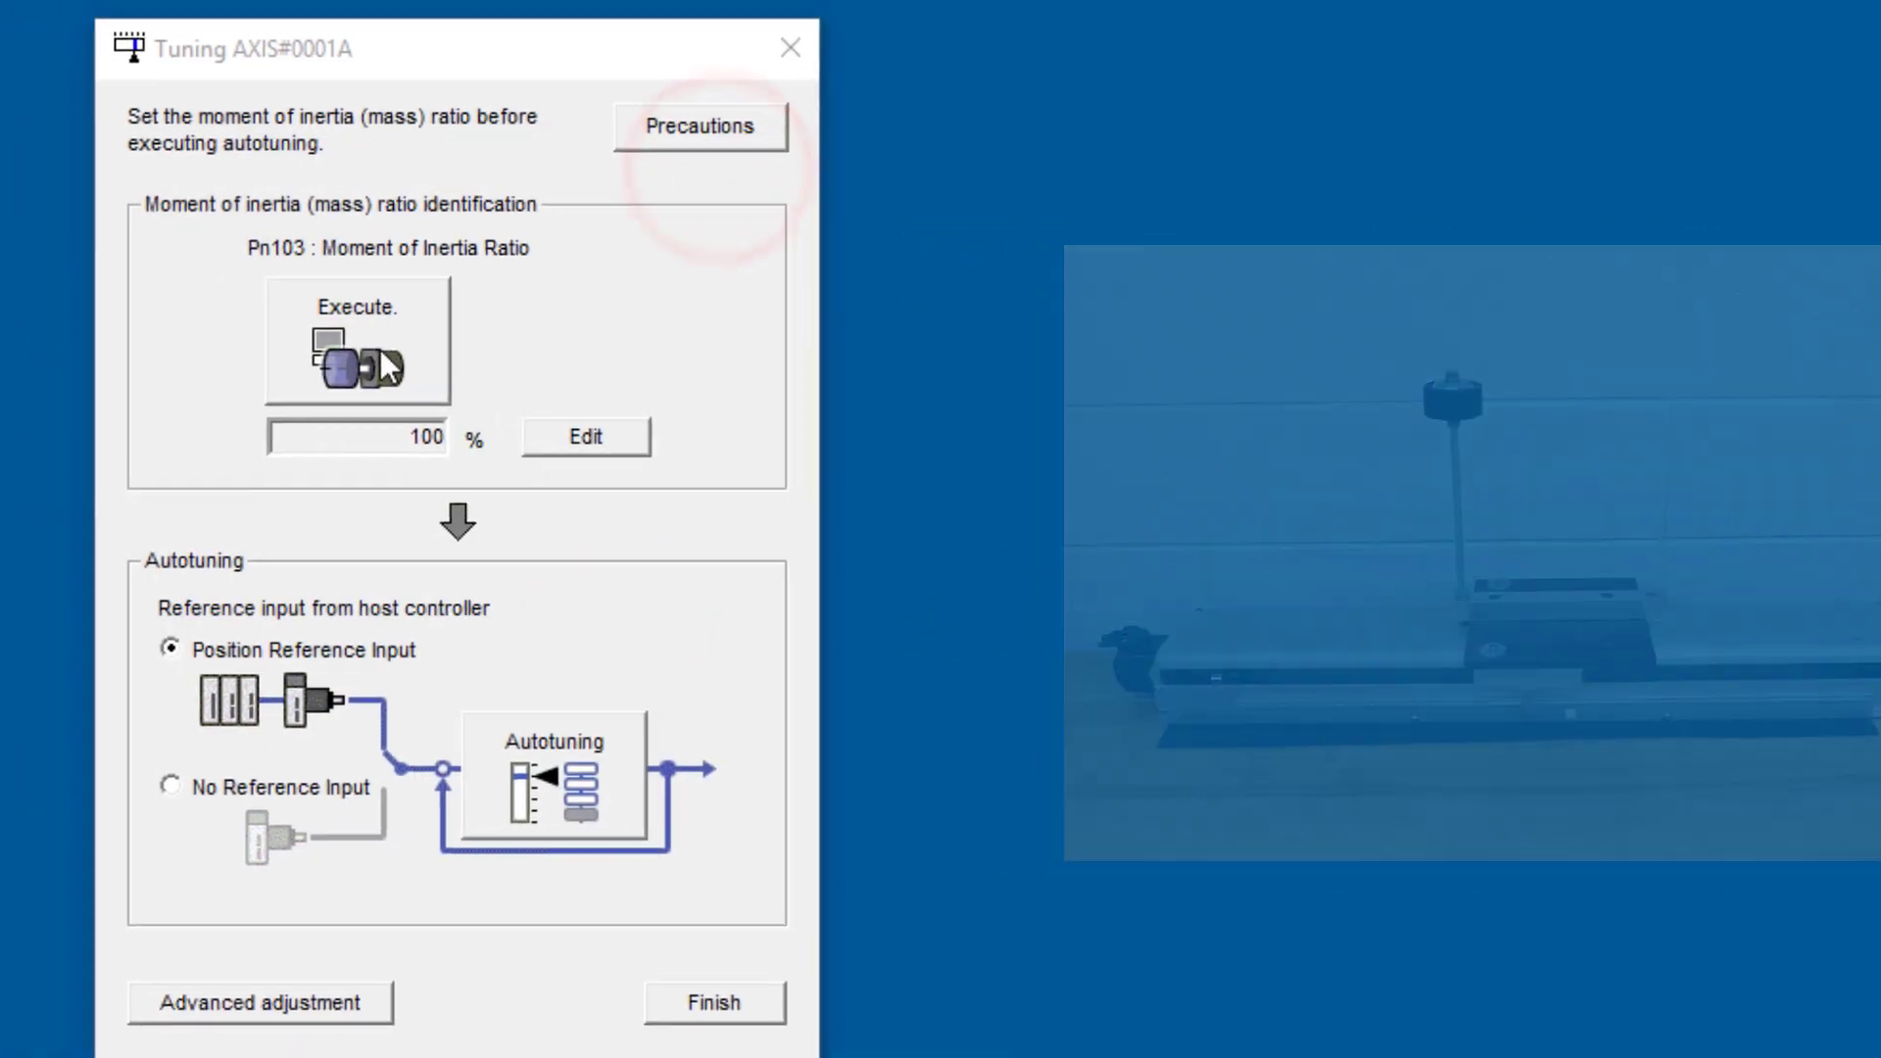
Restart inertia identification, accept the conditions and send them to the servopack.
{"action": "left_click", "coordinate": [322, 349]}
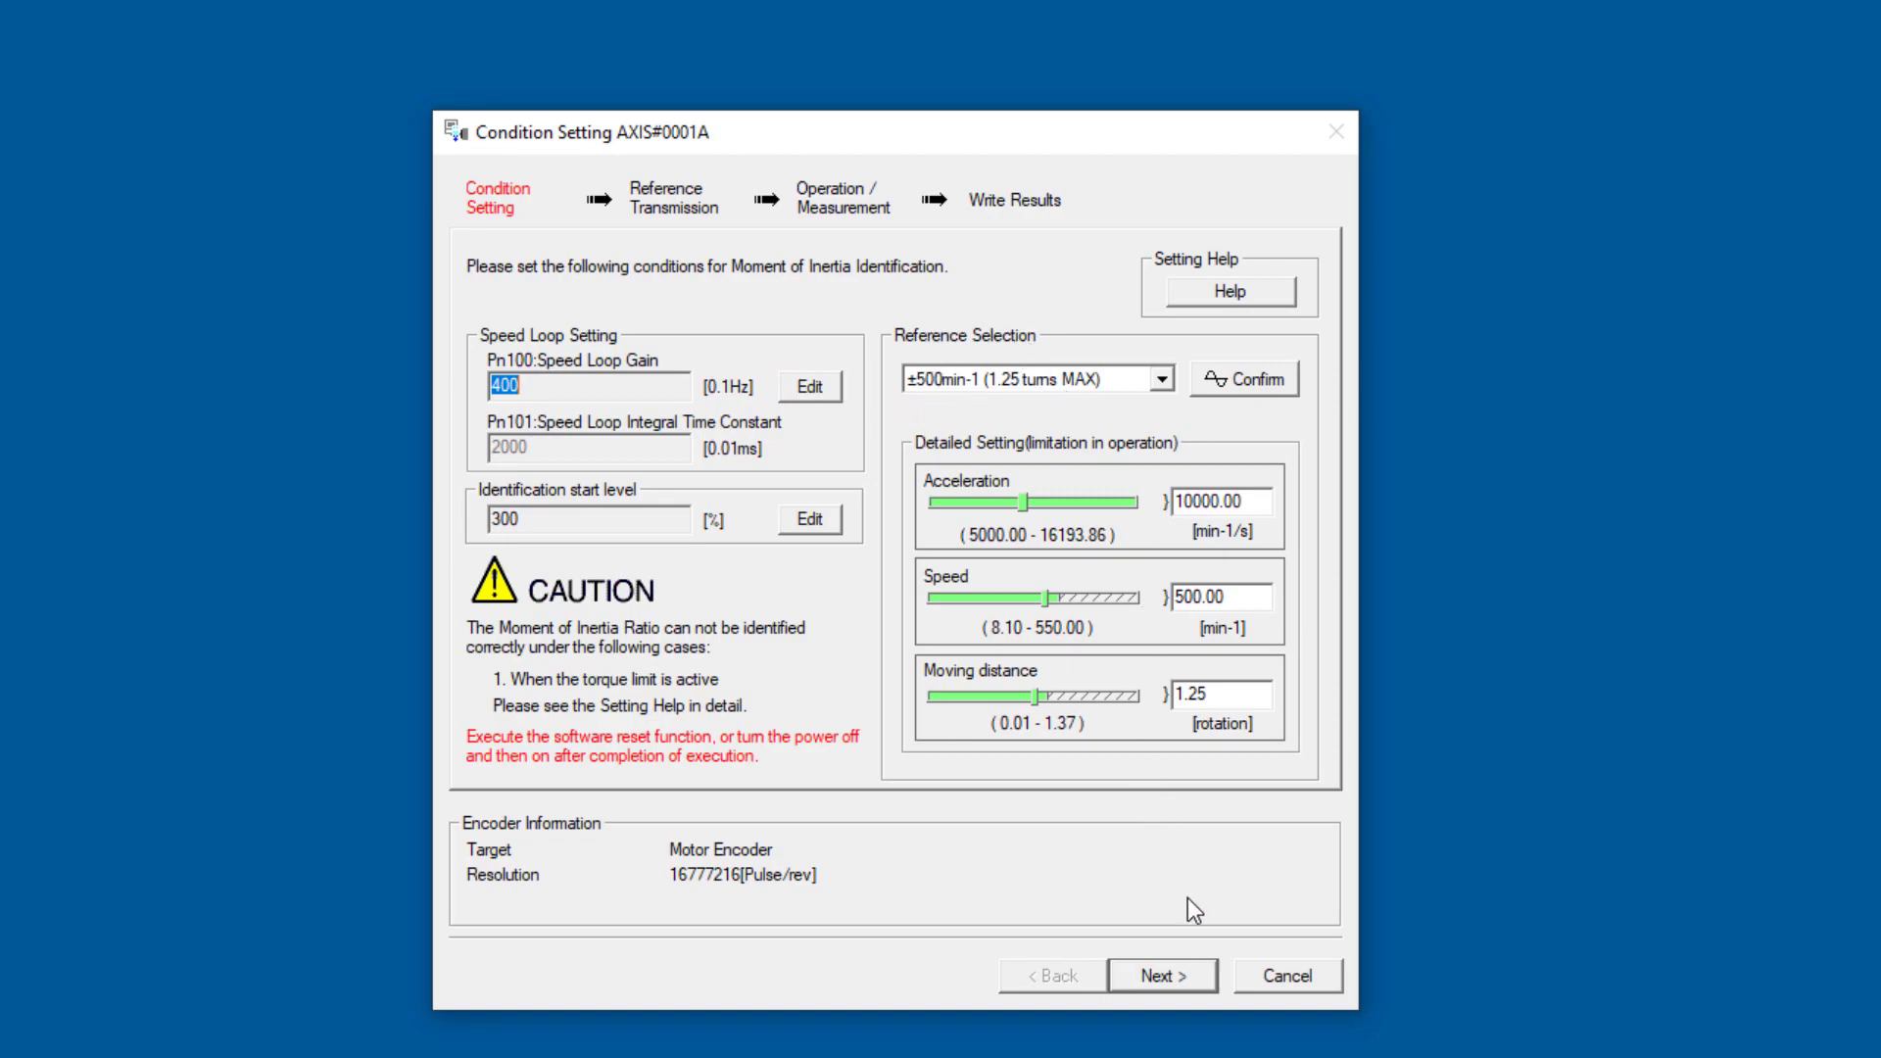
{"action": "left_click", "coordinate": [1166, 976]}
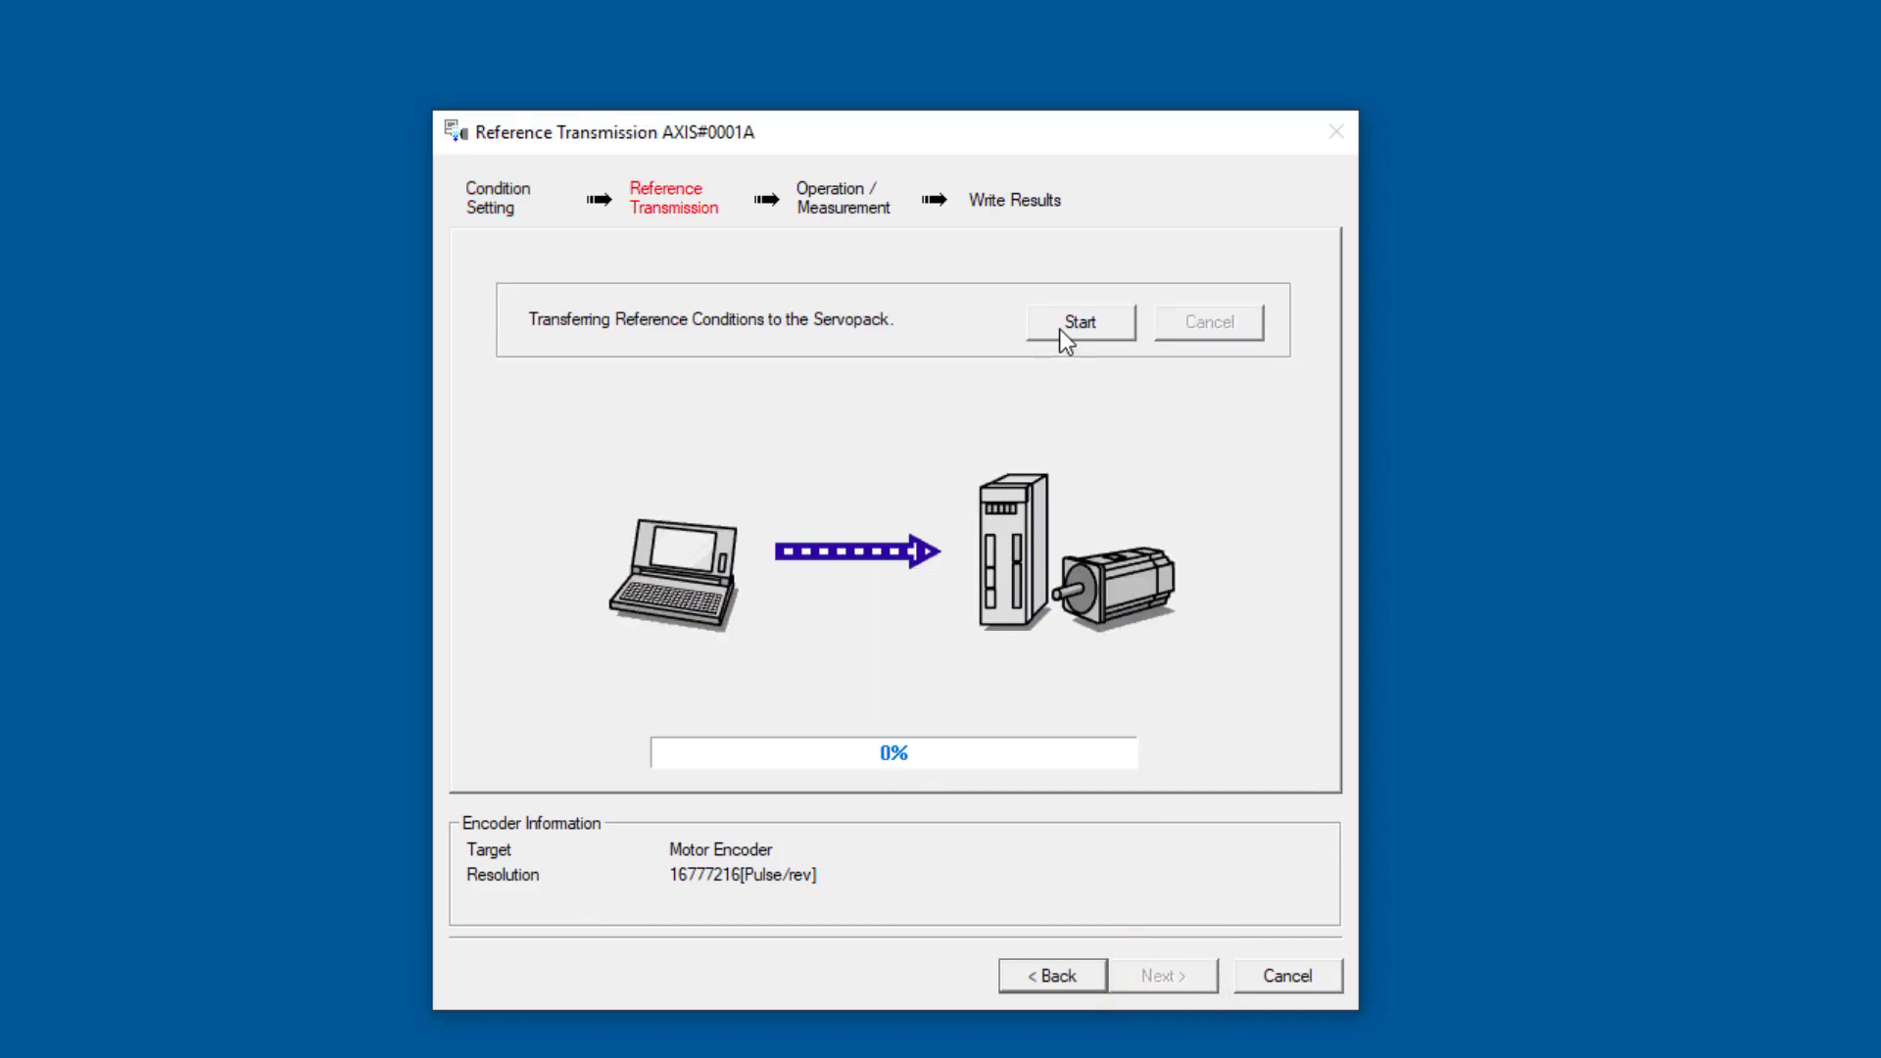
{"action": "left_click", "coordinate": [1063, 324]}
{"action": "left_click", "coordinate": [1200, 976]}
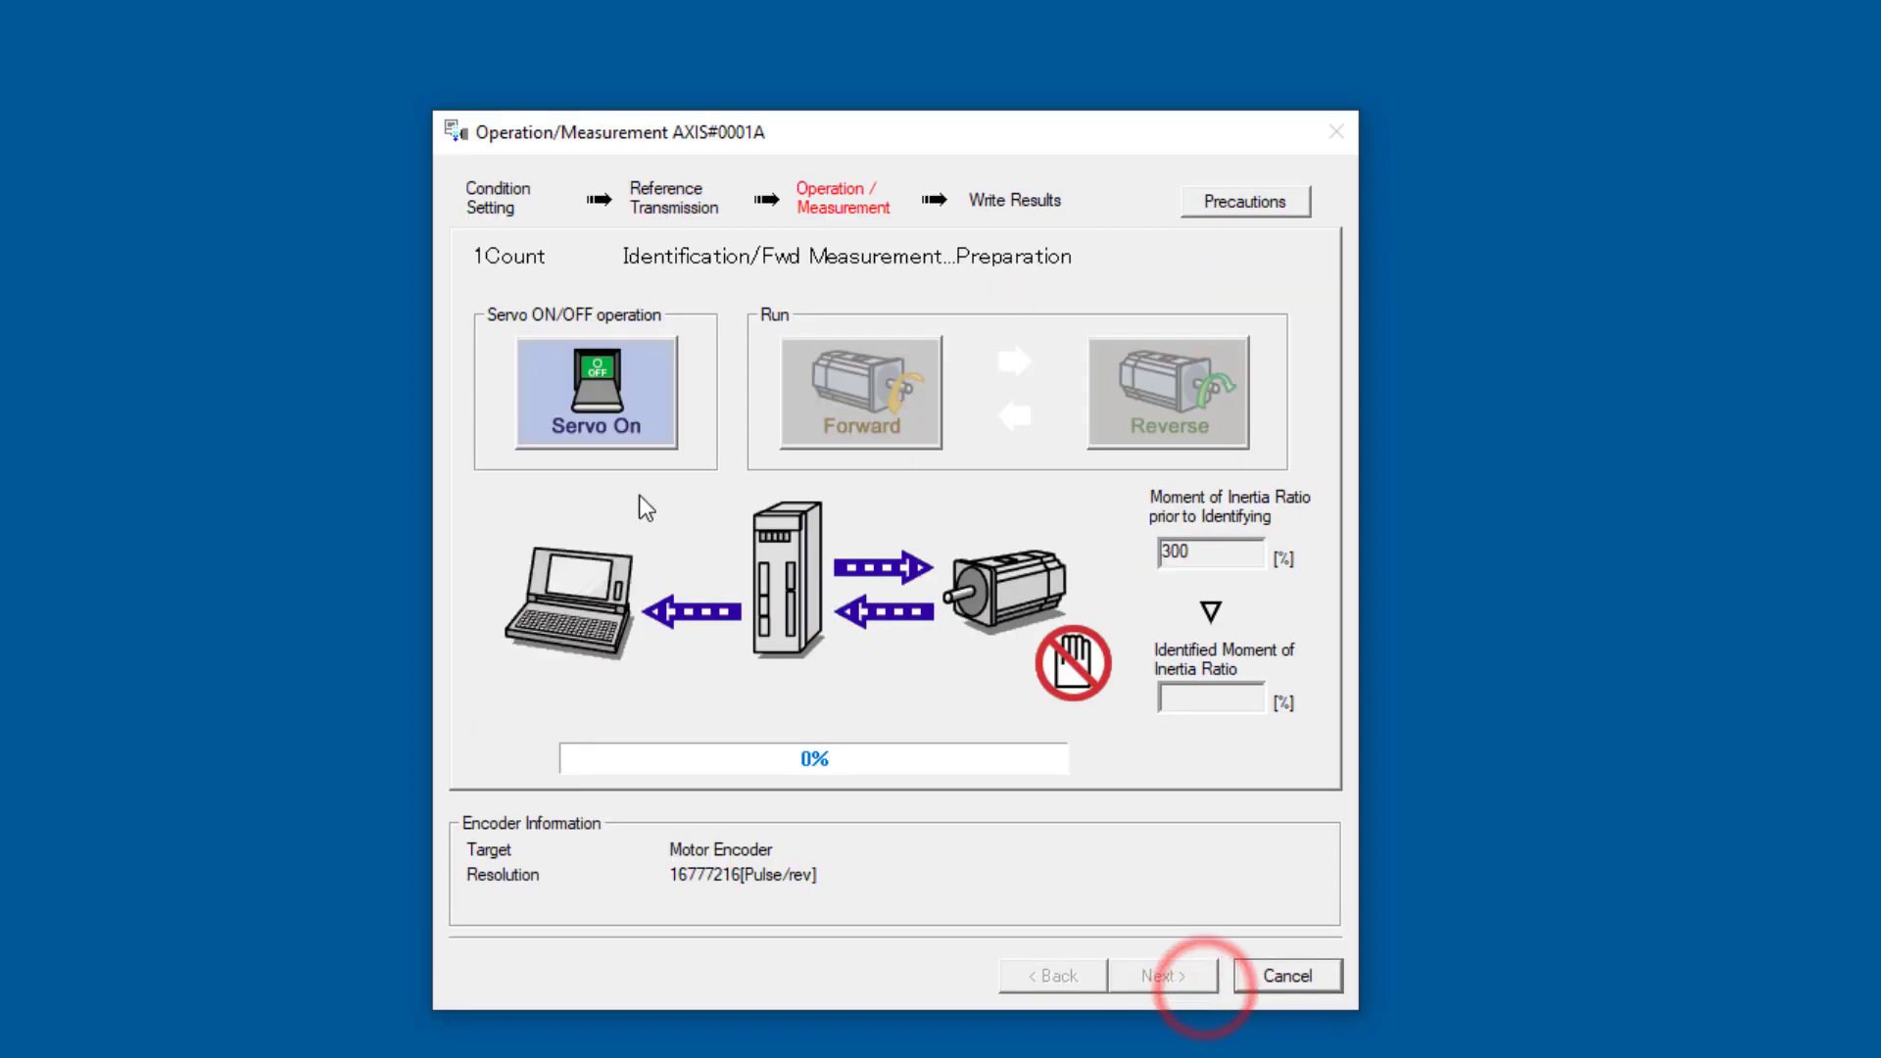
Run two forward/reverse measurement moves with servo on, then write the 342% ratio to Pn103.
{"action": "left_click", "coordinate": [620, 423]}
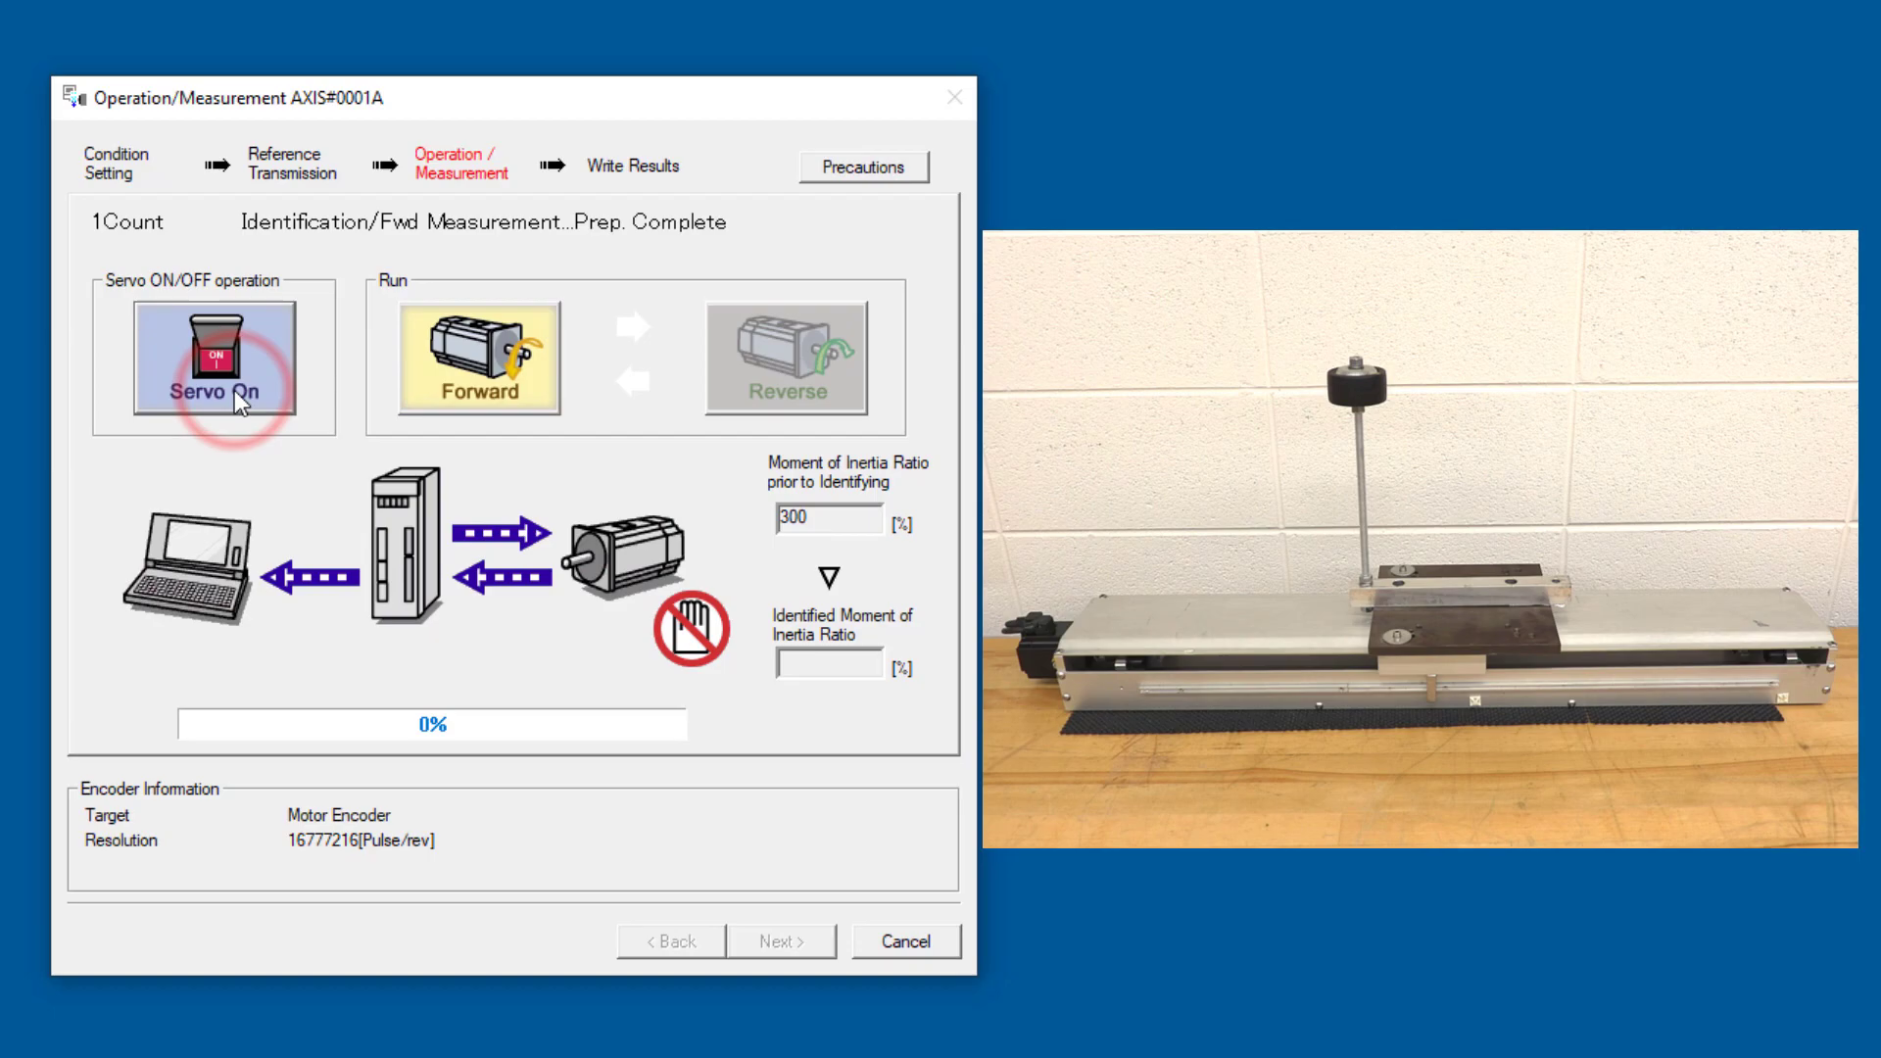
{"action": "left_click", "coordinate": [484, 368]}
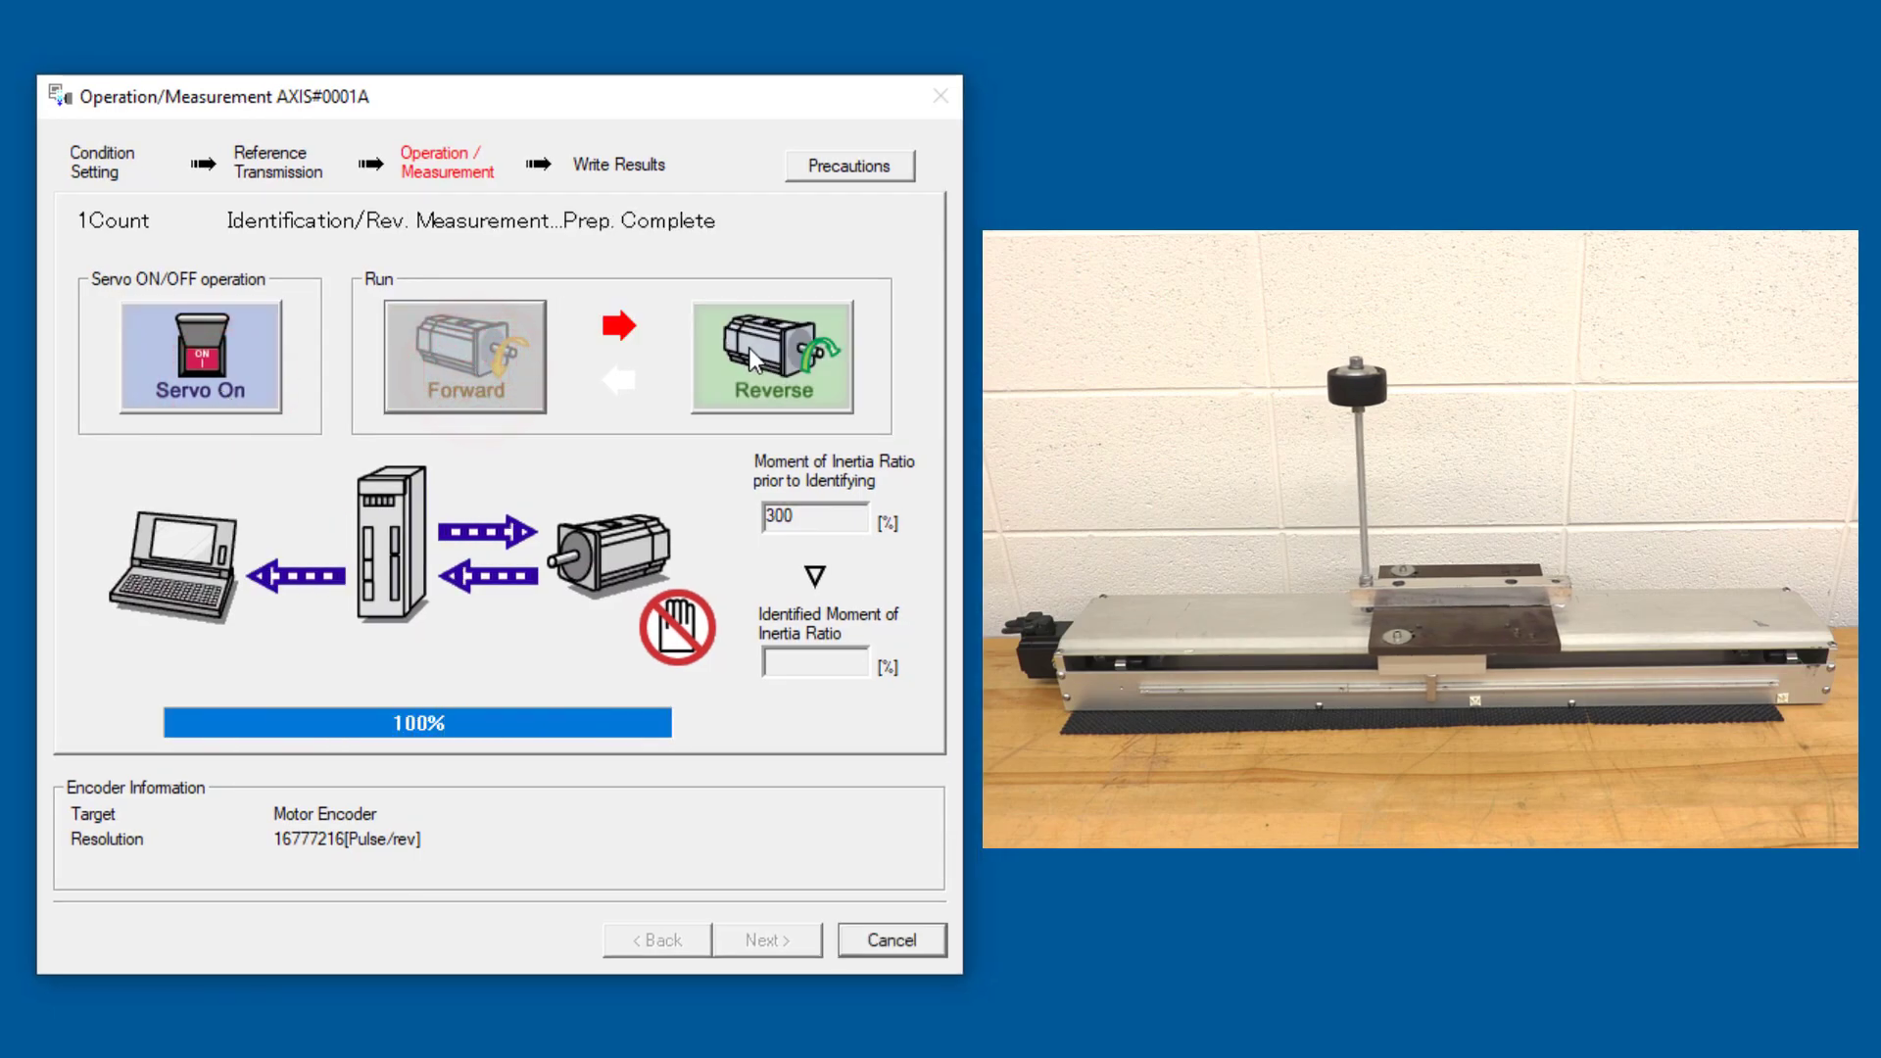
{"action": "left_click", "coordinate": [754, 360]}
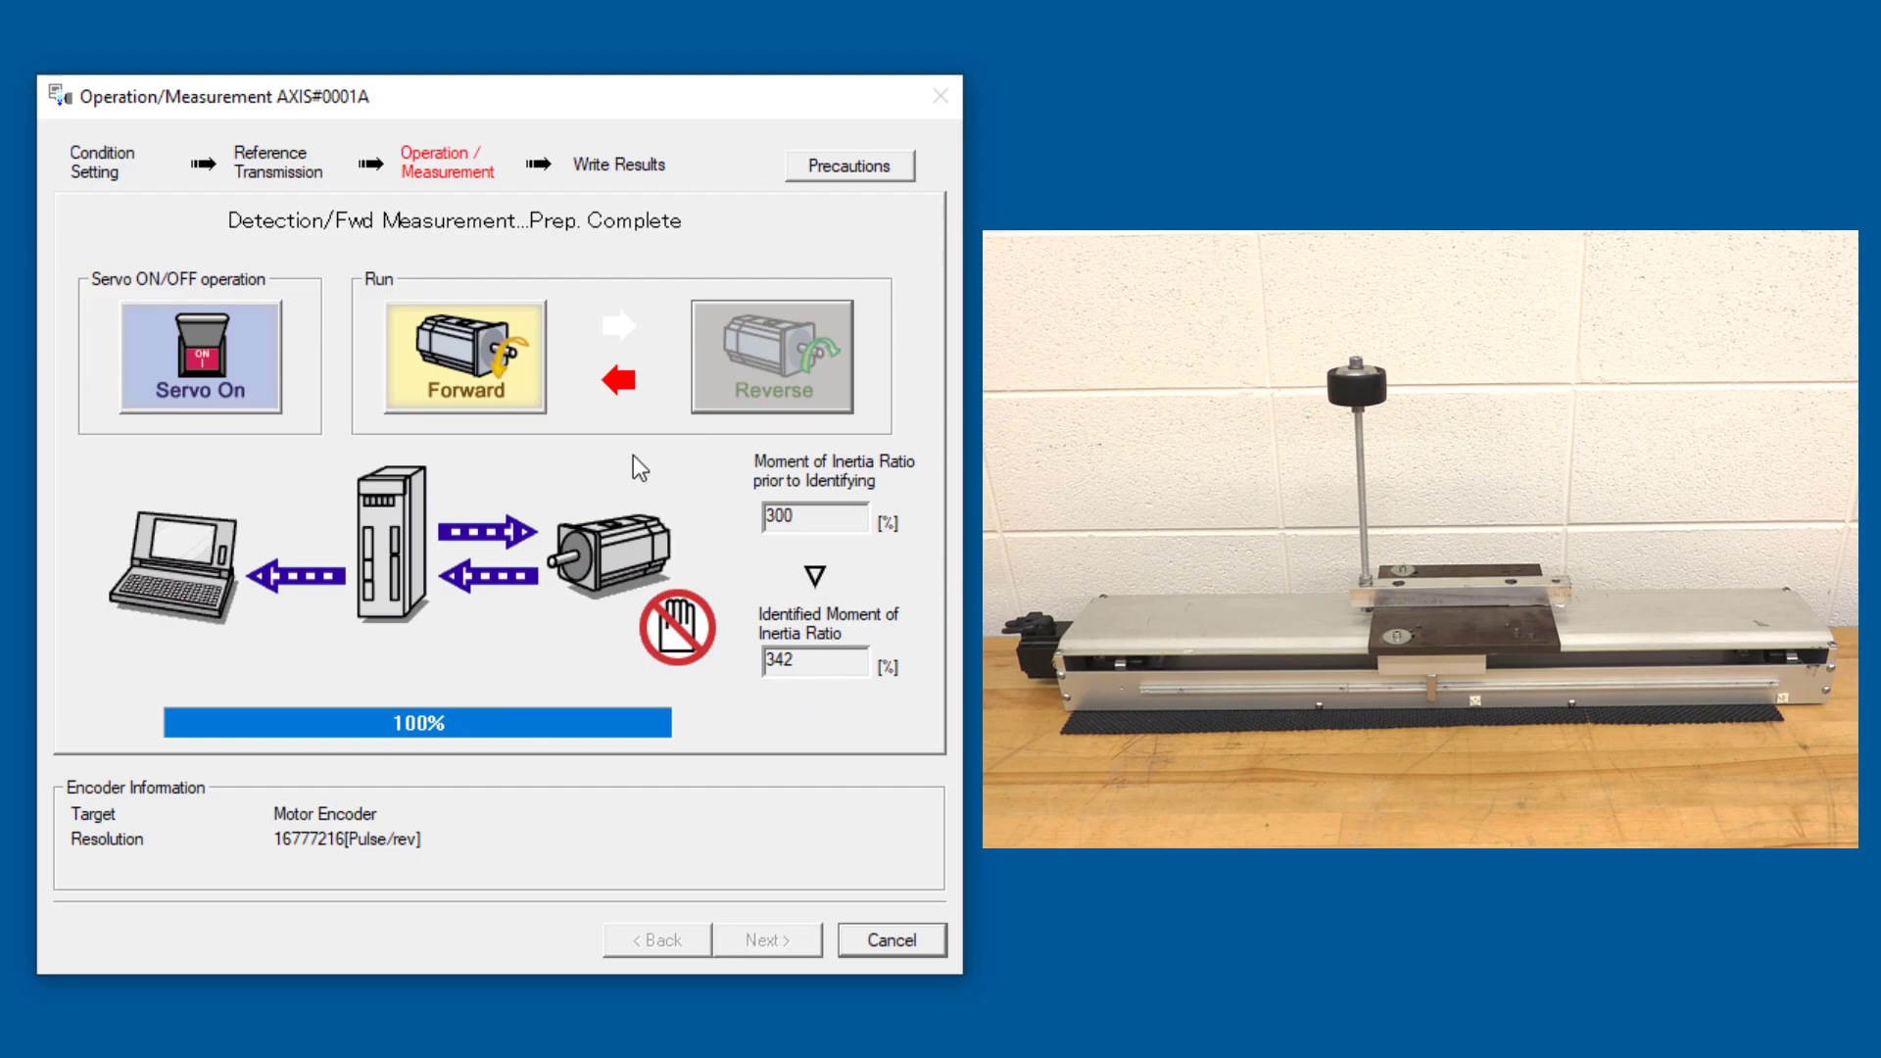
{"action": "left_click", "coordinate": [479, 368]}
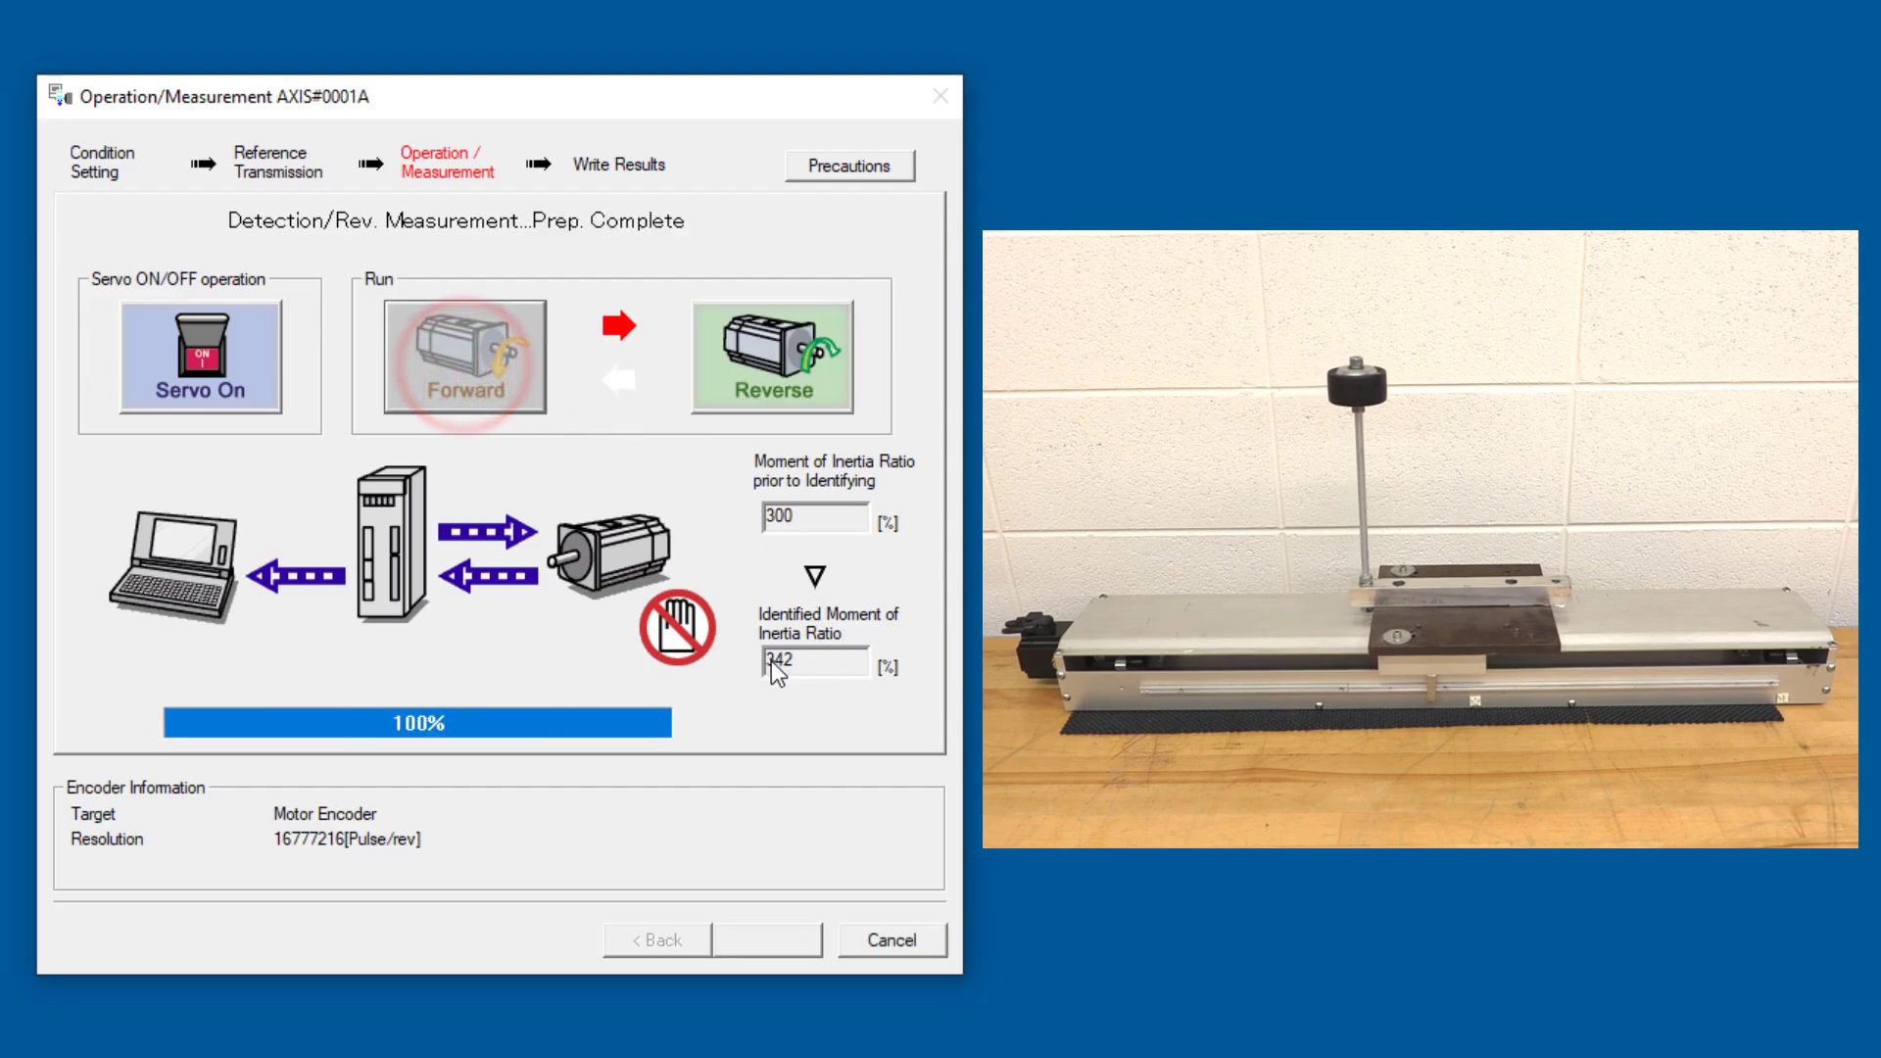
{"action": "left_click", "coordinate": [767, 373]}
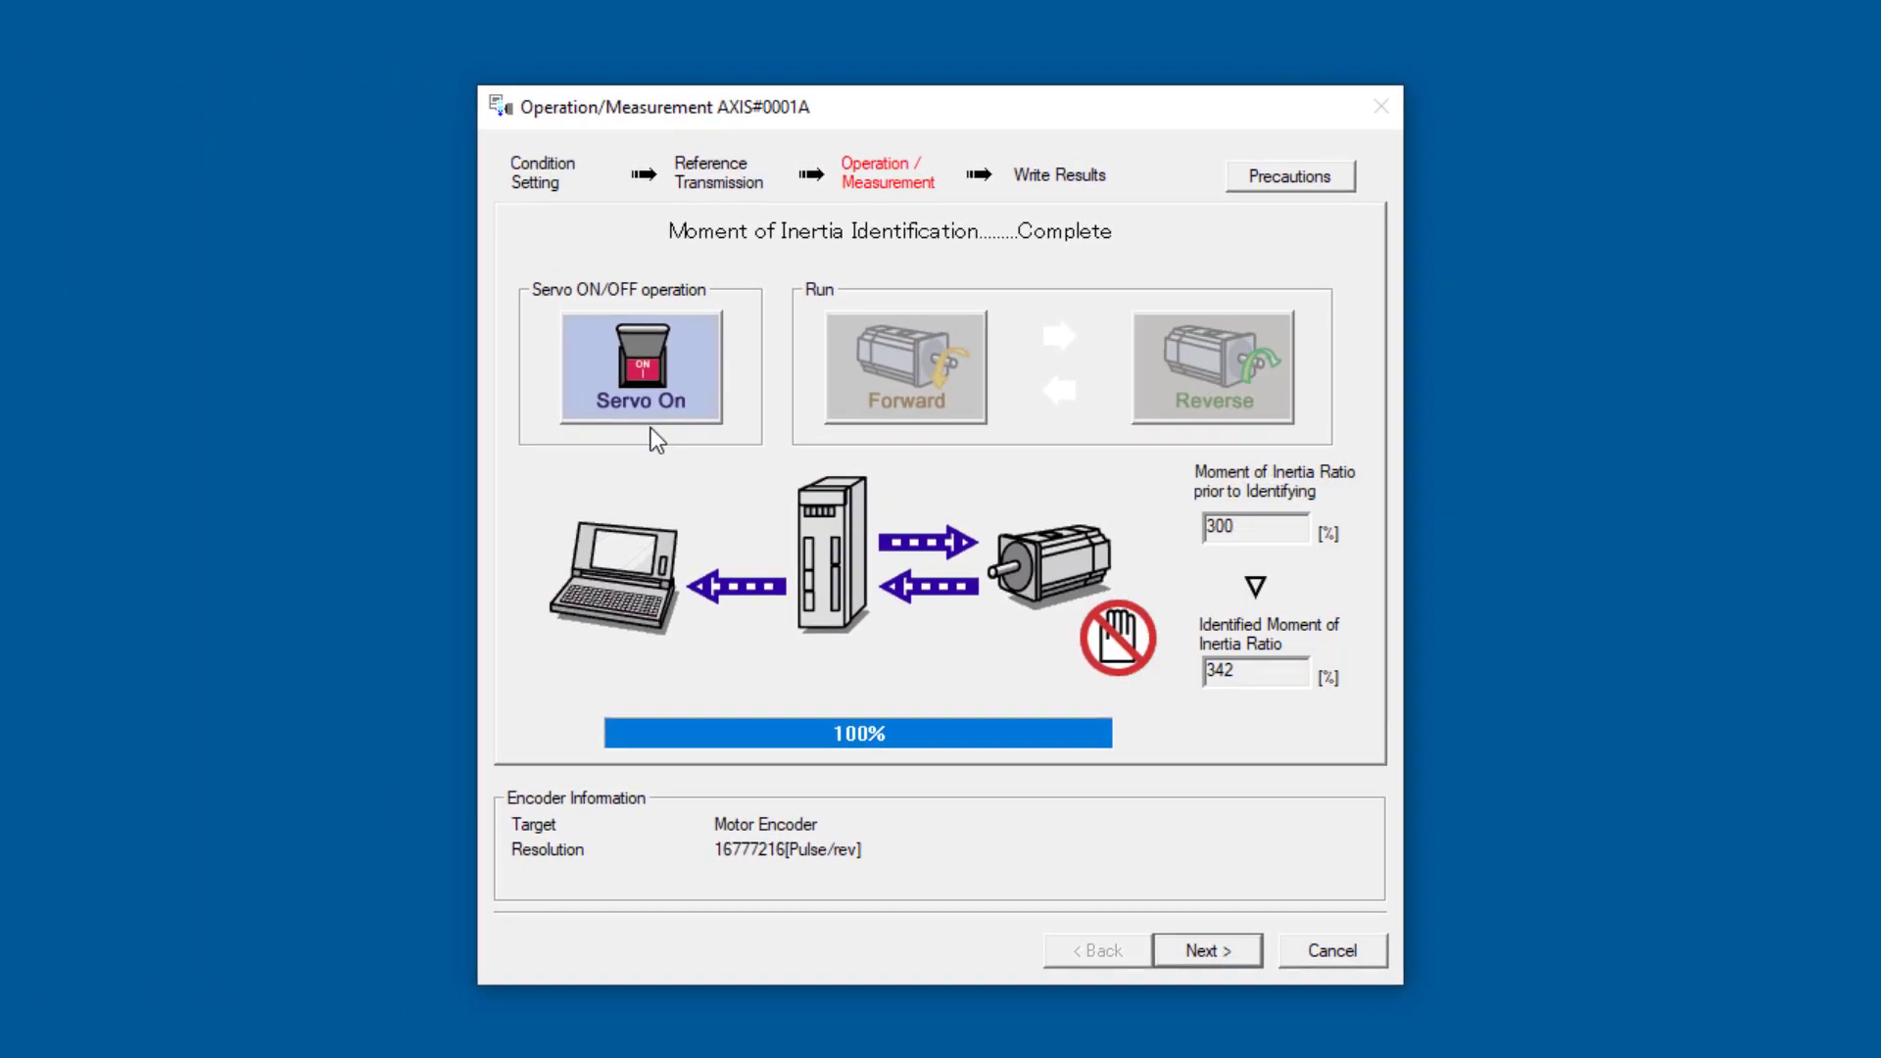
{"action": "left_click", "coordinate": [660, 384]}
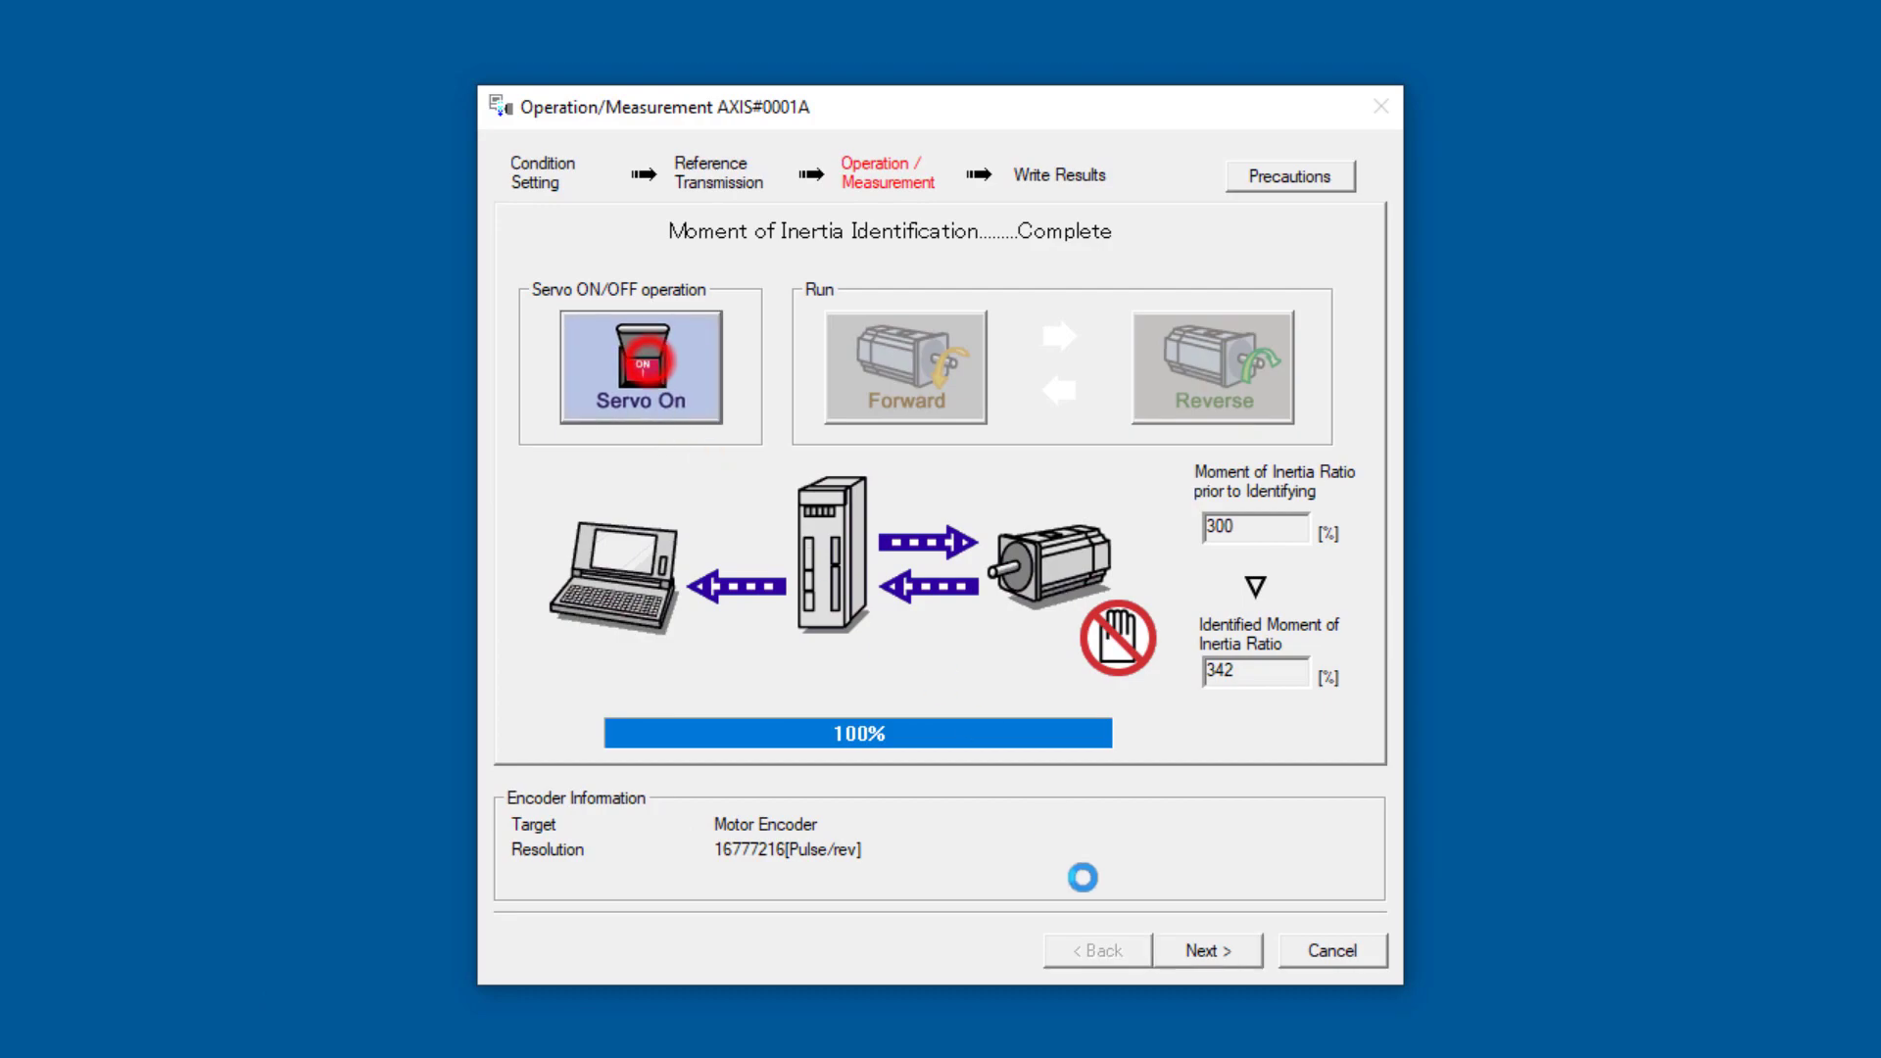
{"action": "left_click", "coordinate": [1201, 950]}
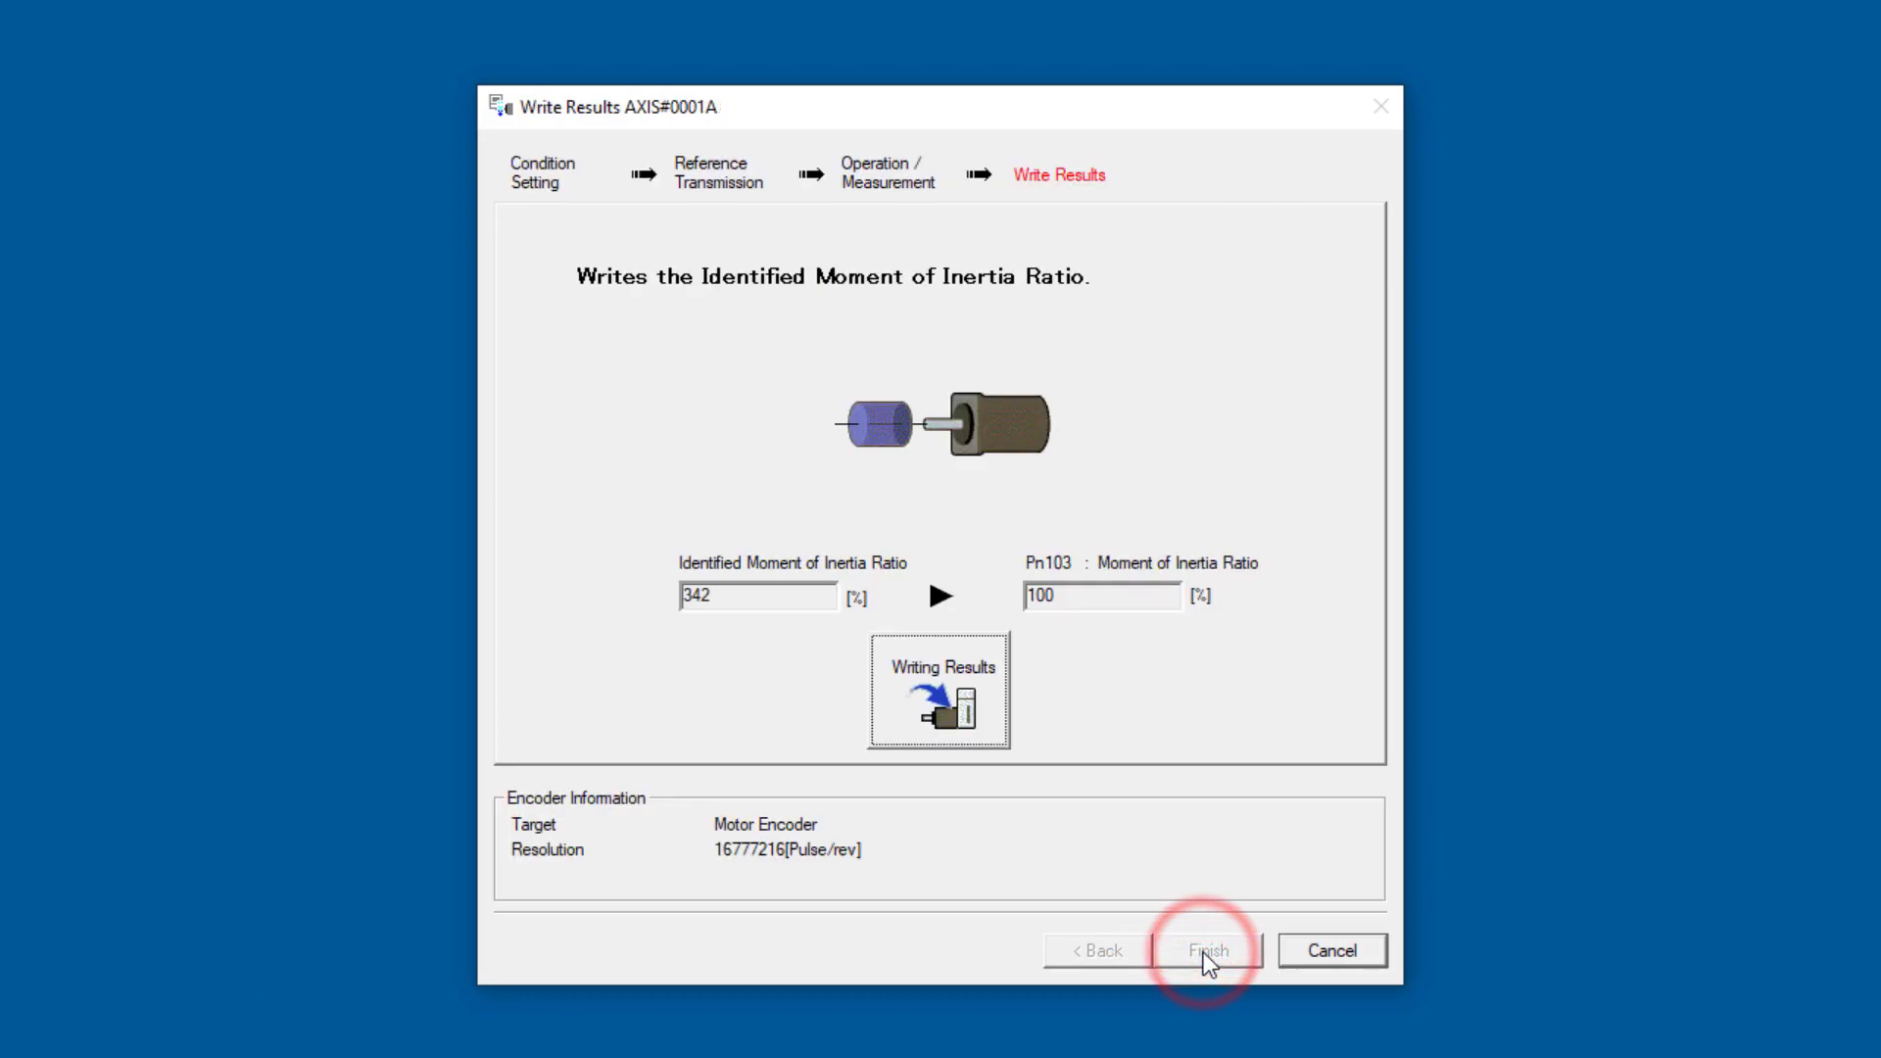
{"action": "left_click", "coordinate": [925, 691]}
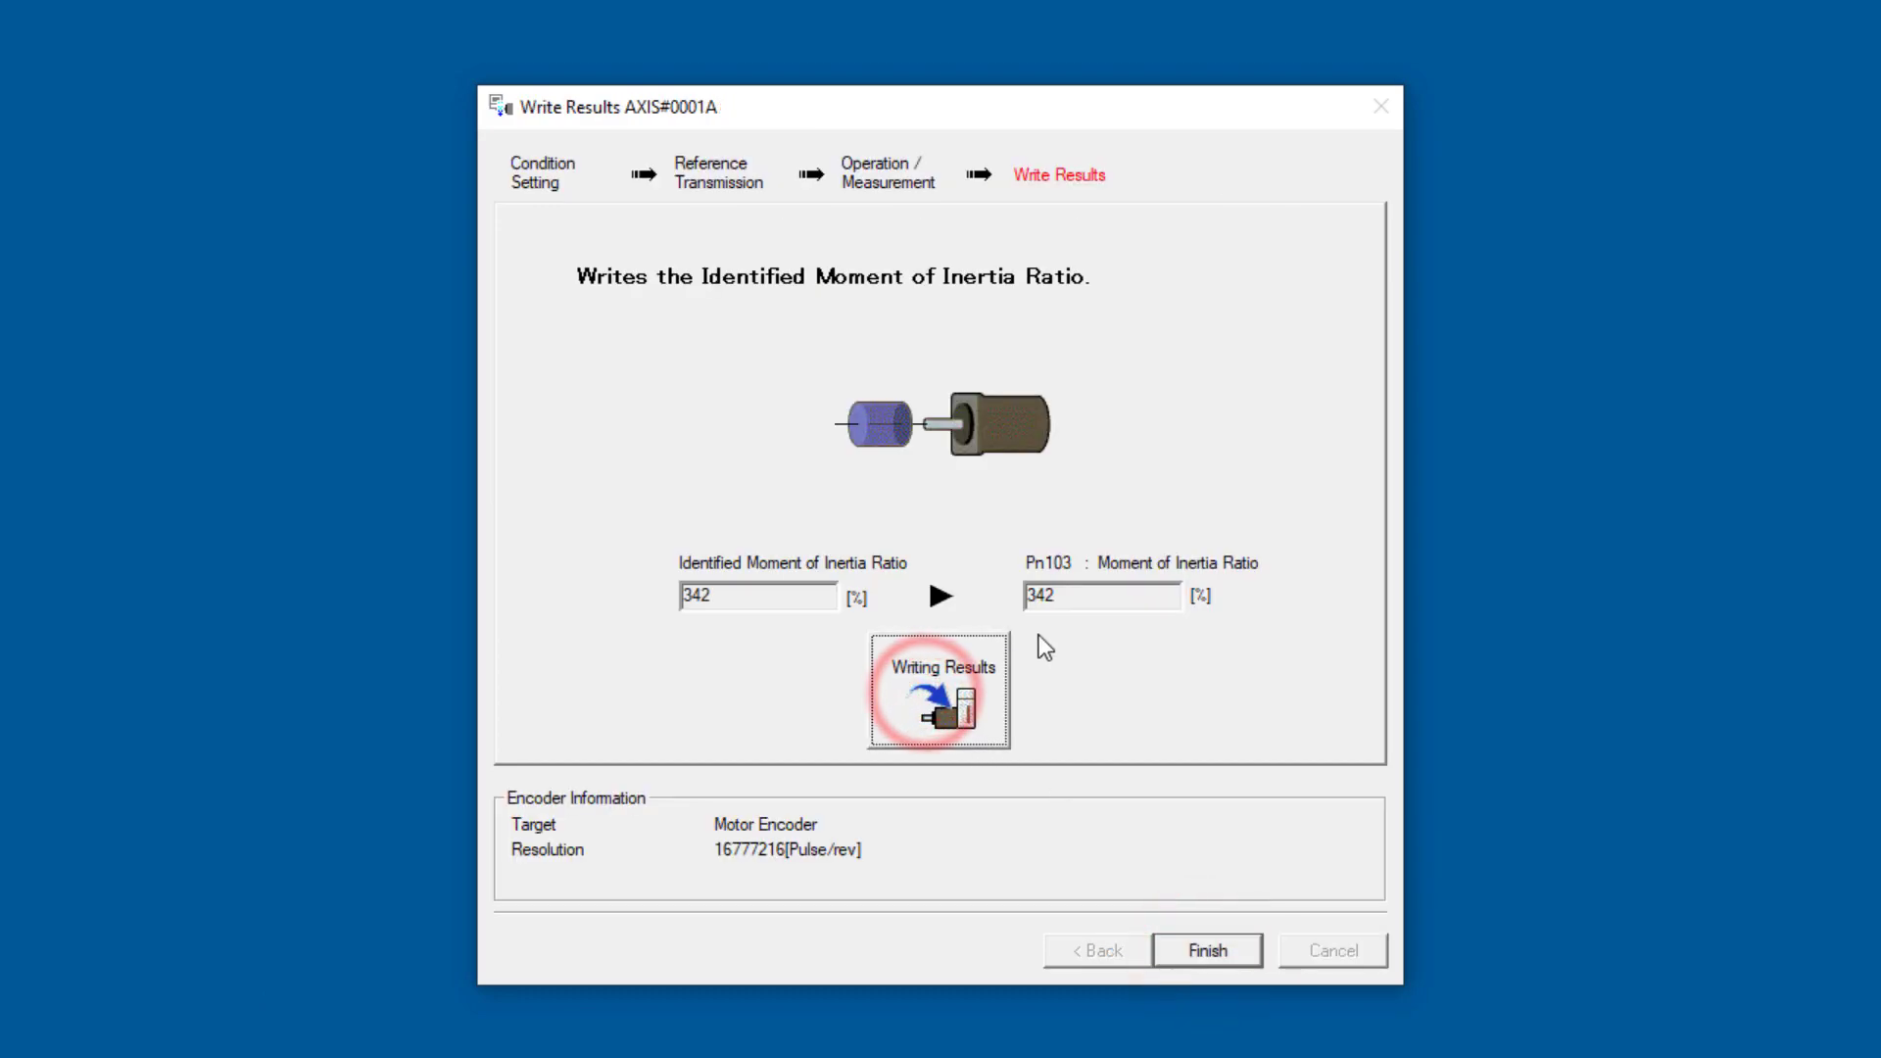
Write the identified inertia ratio and run a software reset of the servopack.
{"action": "left_click", "coordinate": [1202, 951]}
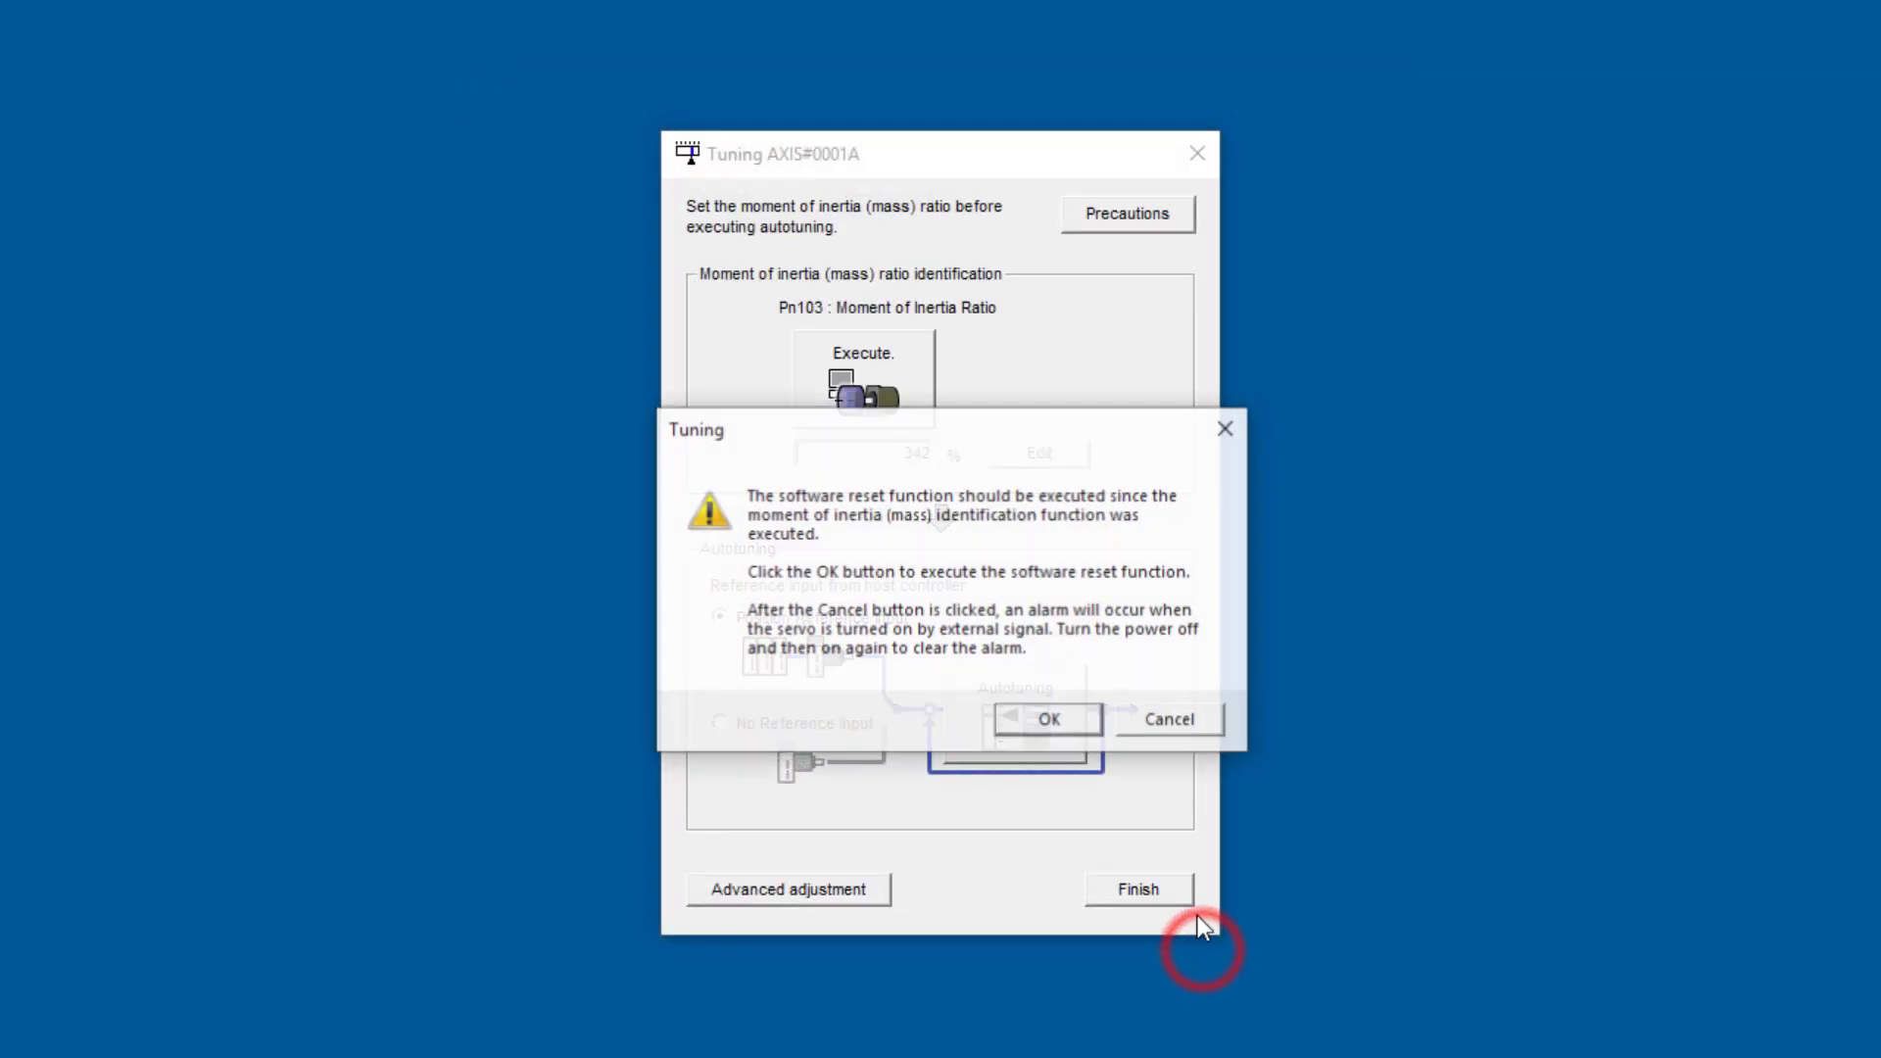
{"action": "left_click", "coordinate": [1050, 720]}
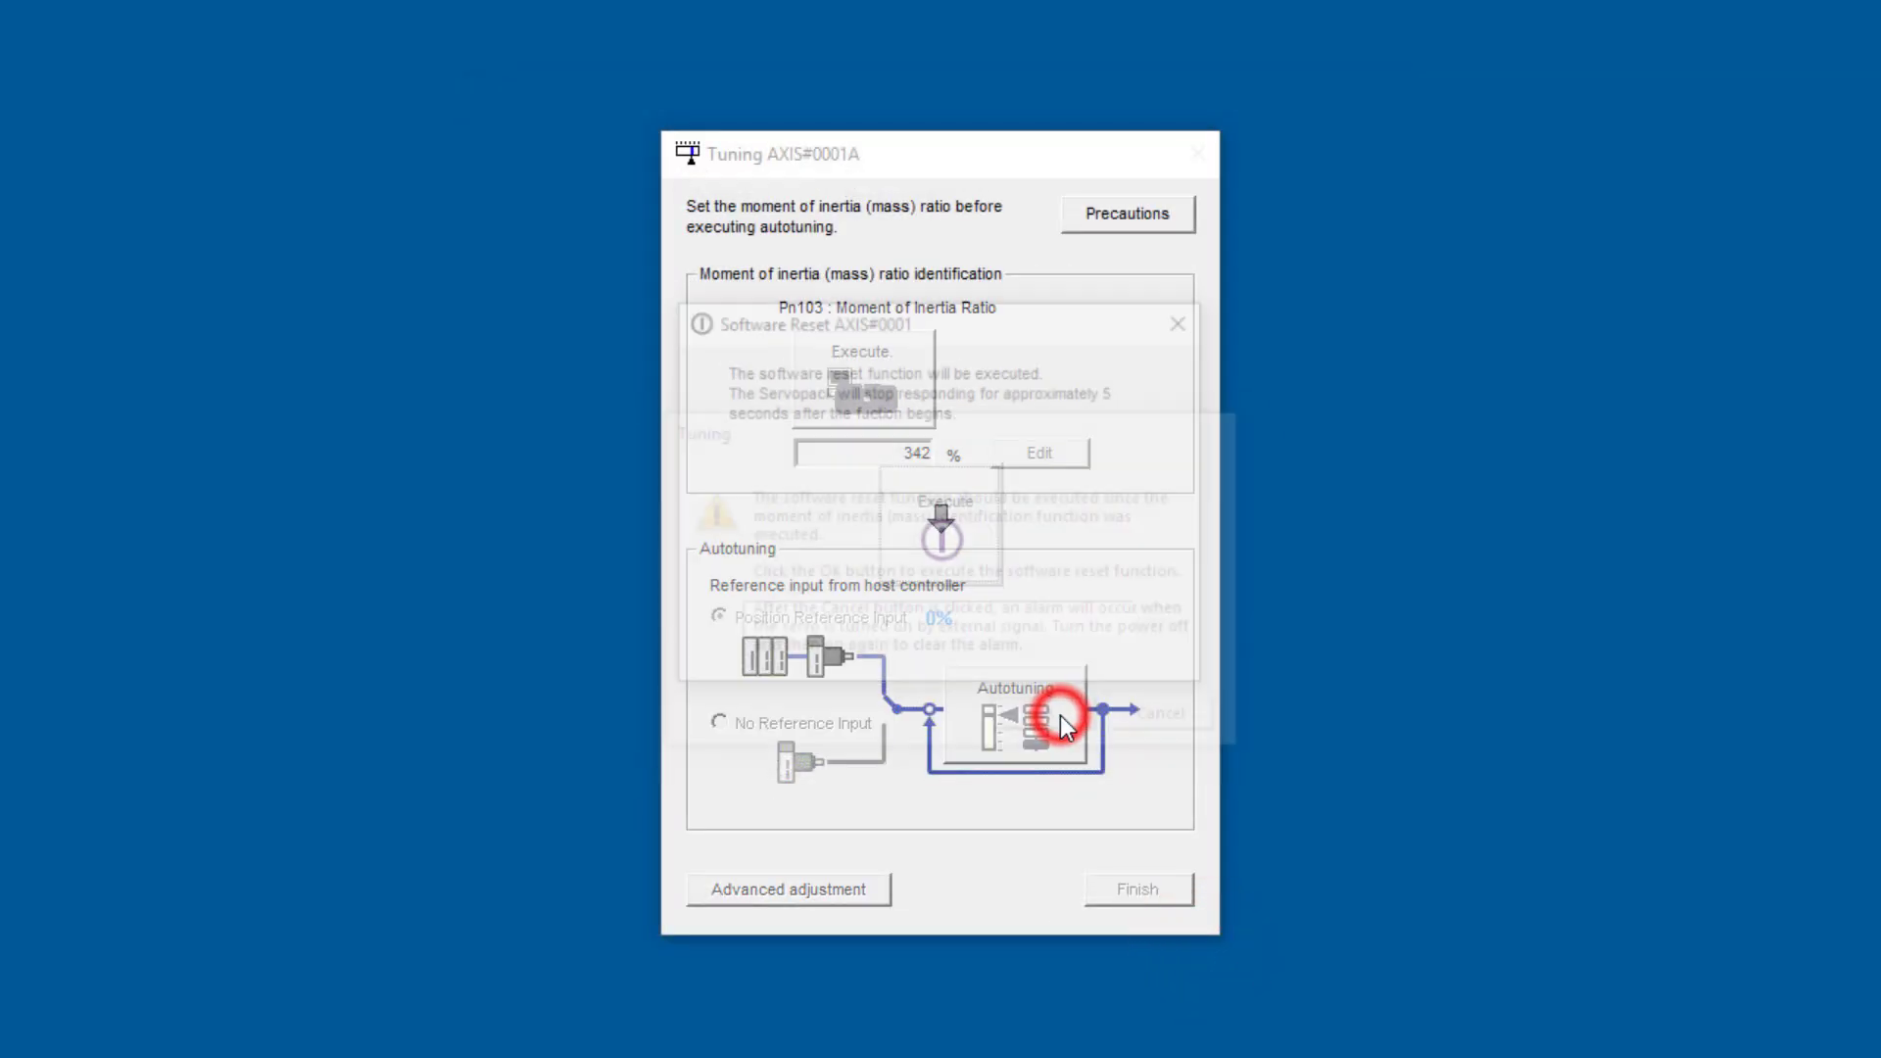
{"action": "left_click", "coordinate": [944, 545]}
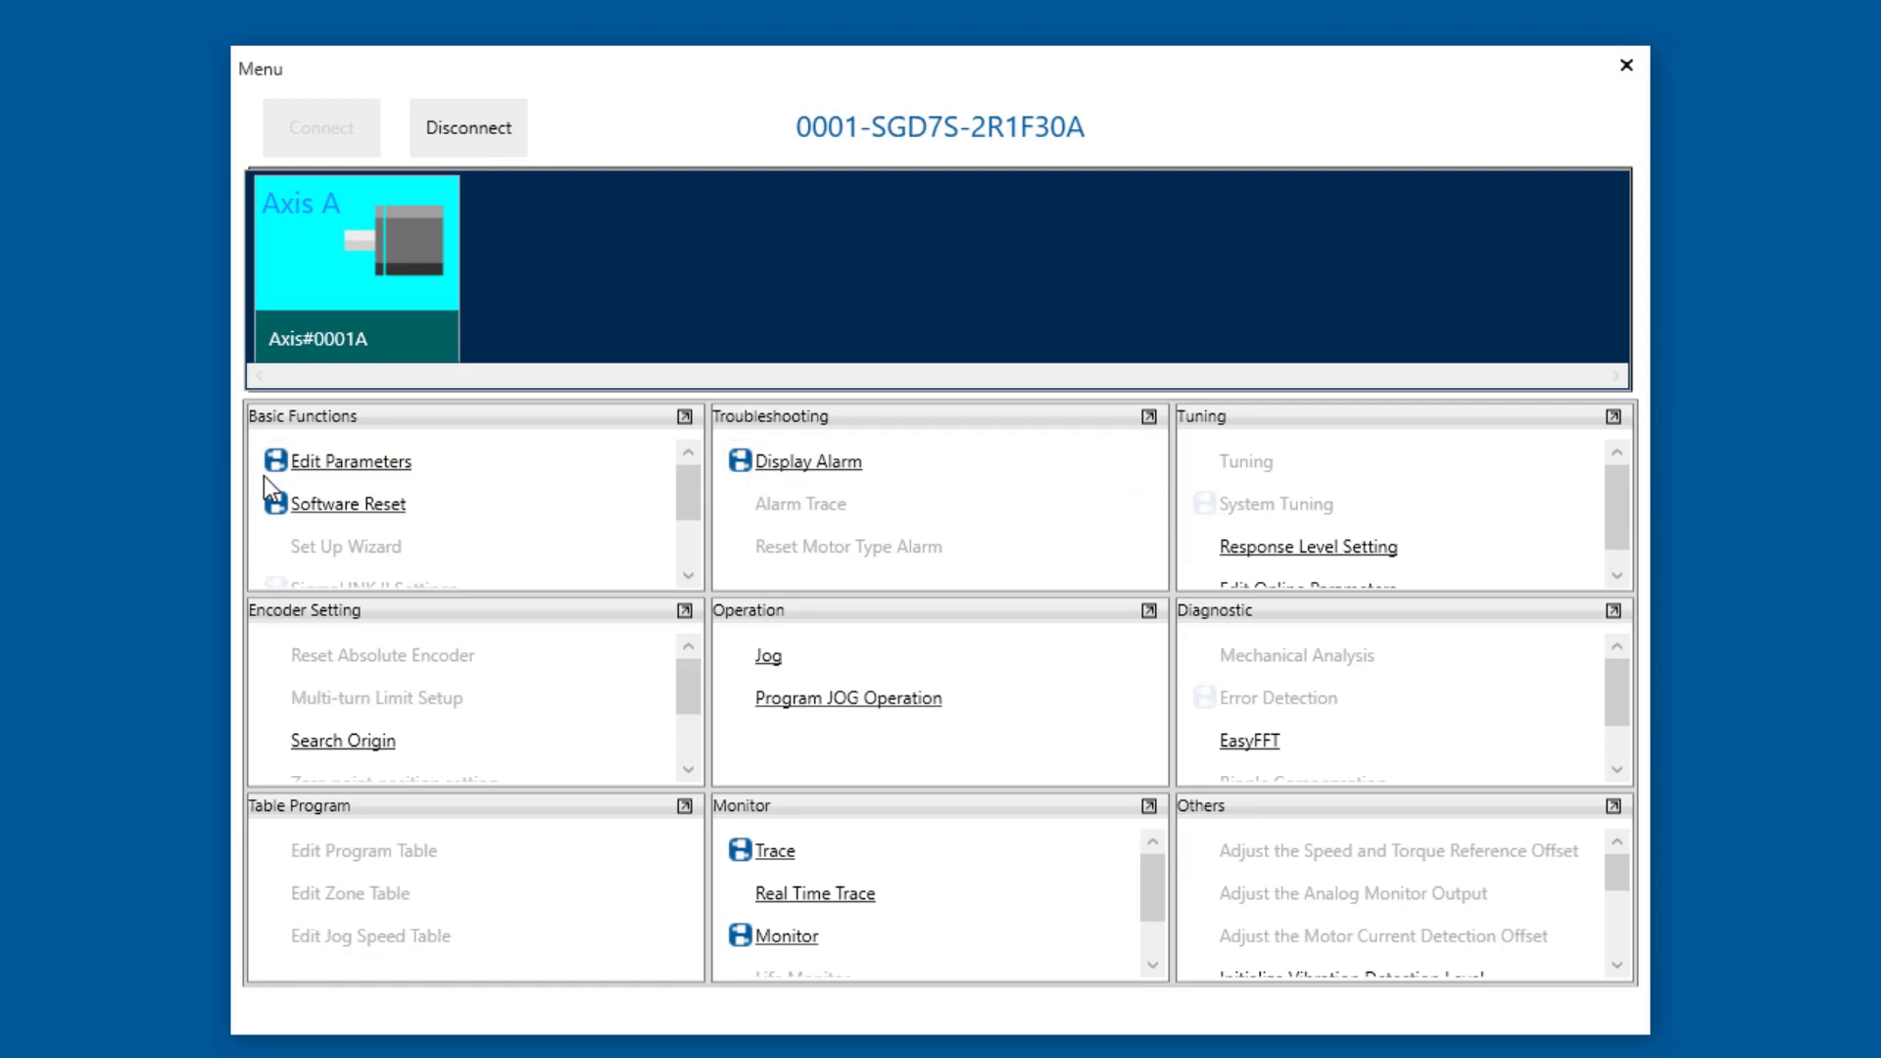
Set Pn109 Feedforward to 0 in the parameter list and write it to the servo.
{"action": "left_click", "coordinate": [766, 162]}
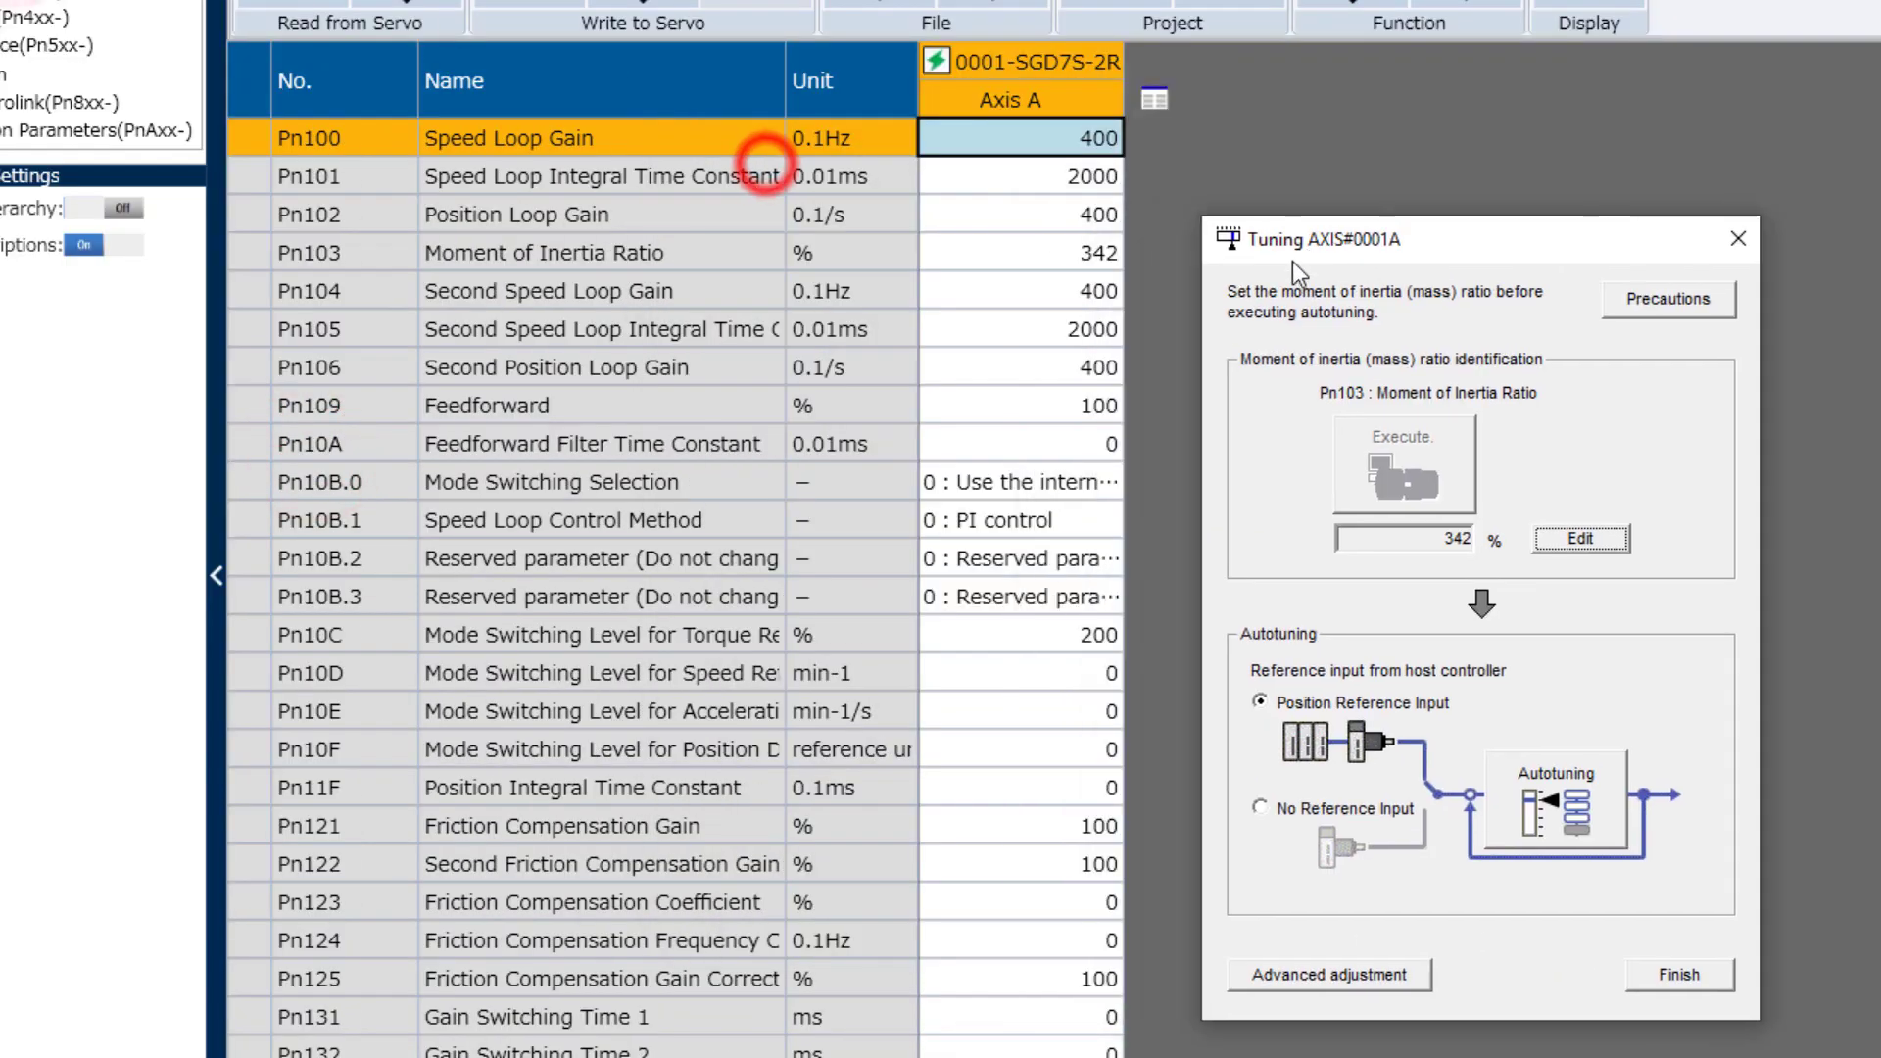
{"action": "left_click", "coordinate": [956, 402]}
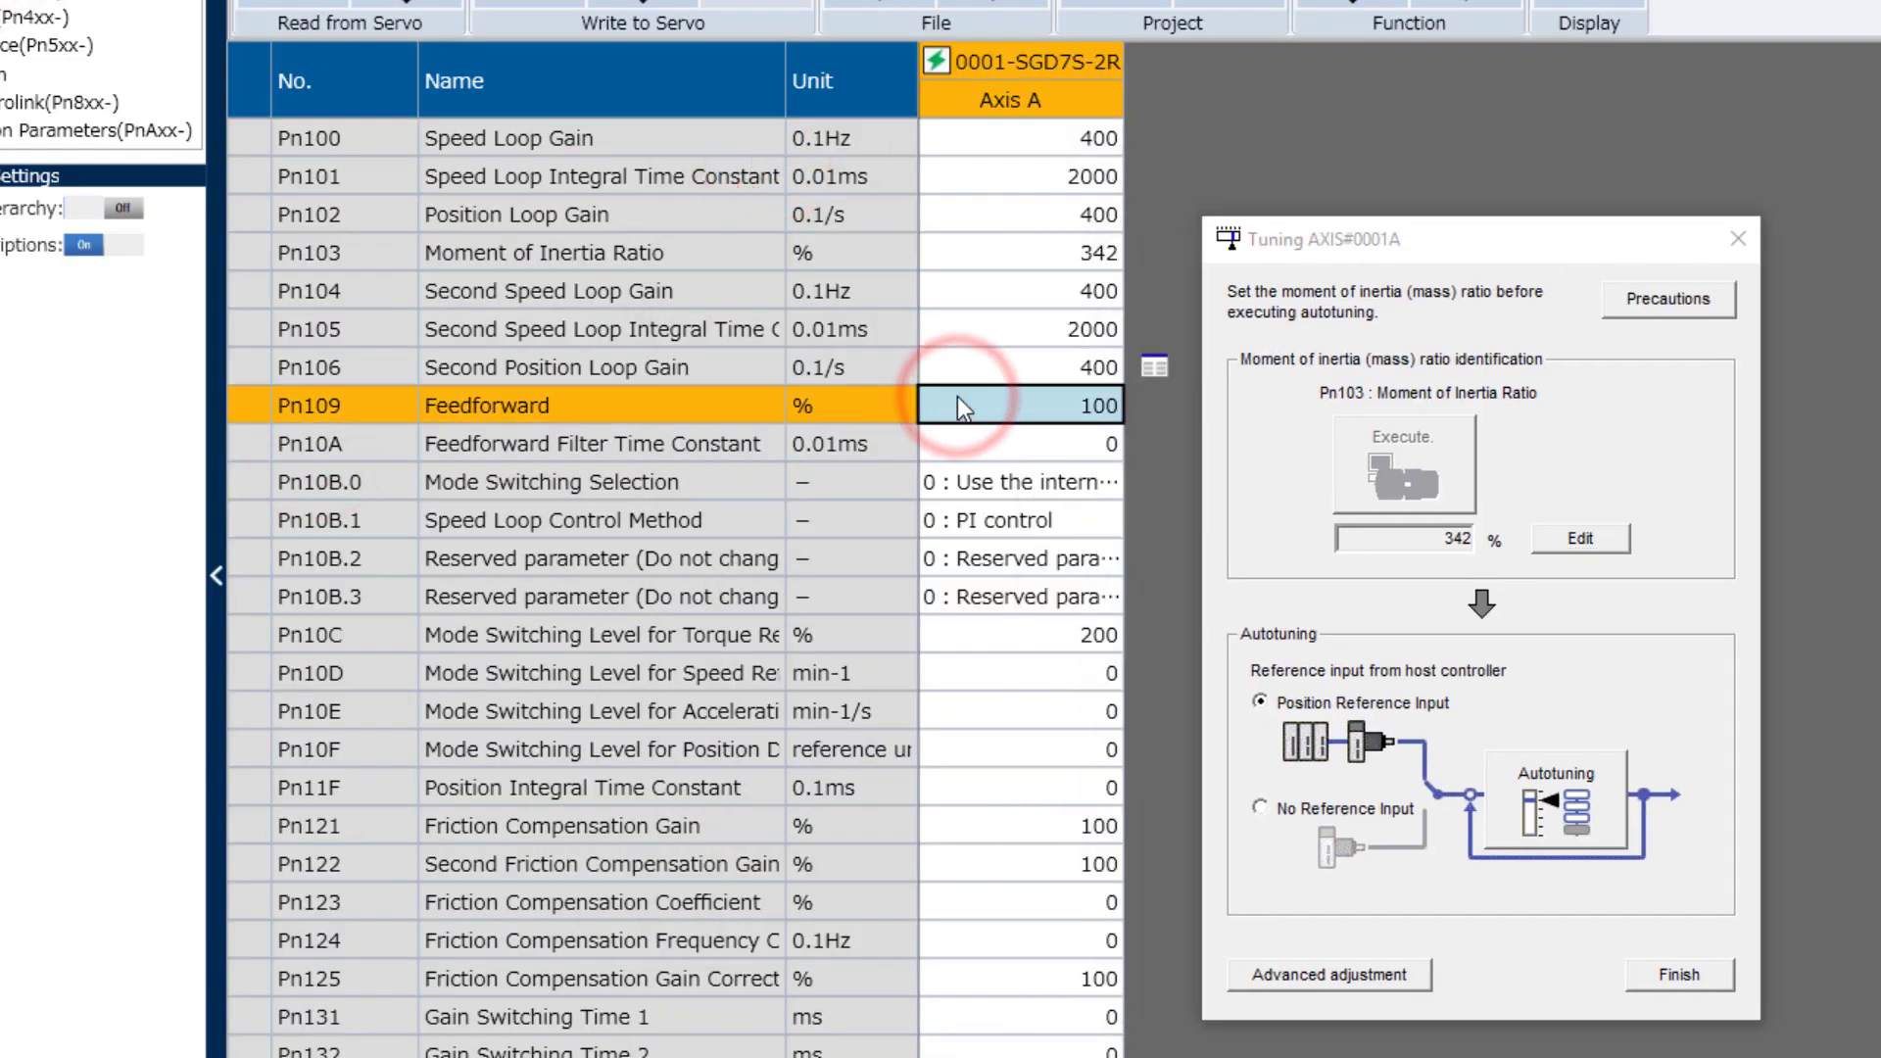
{"action": "type", "text": "0"}
{"action": "key", "text": "Return"}
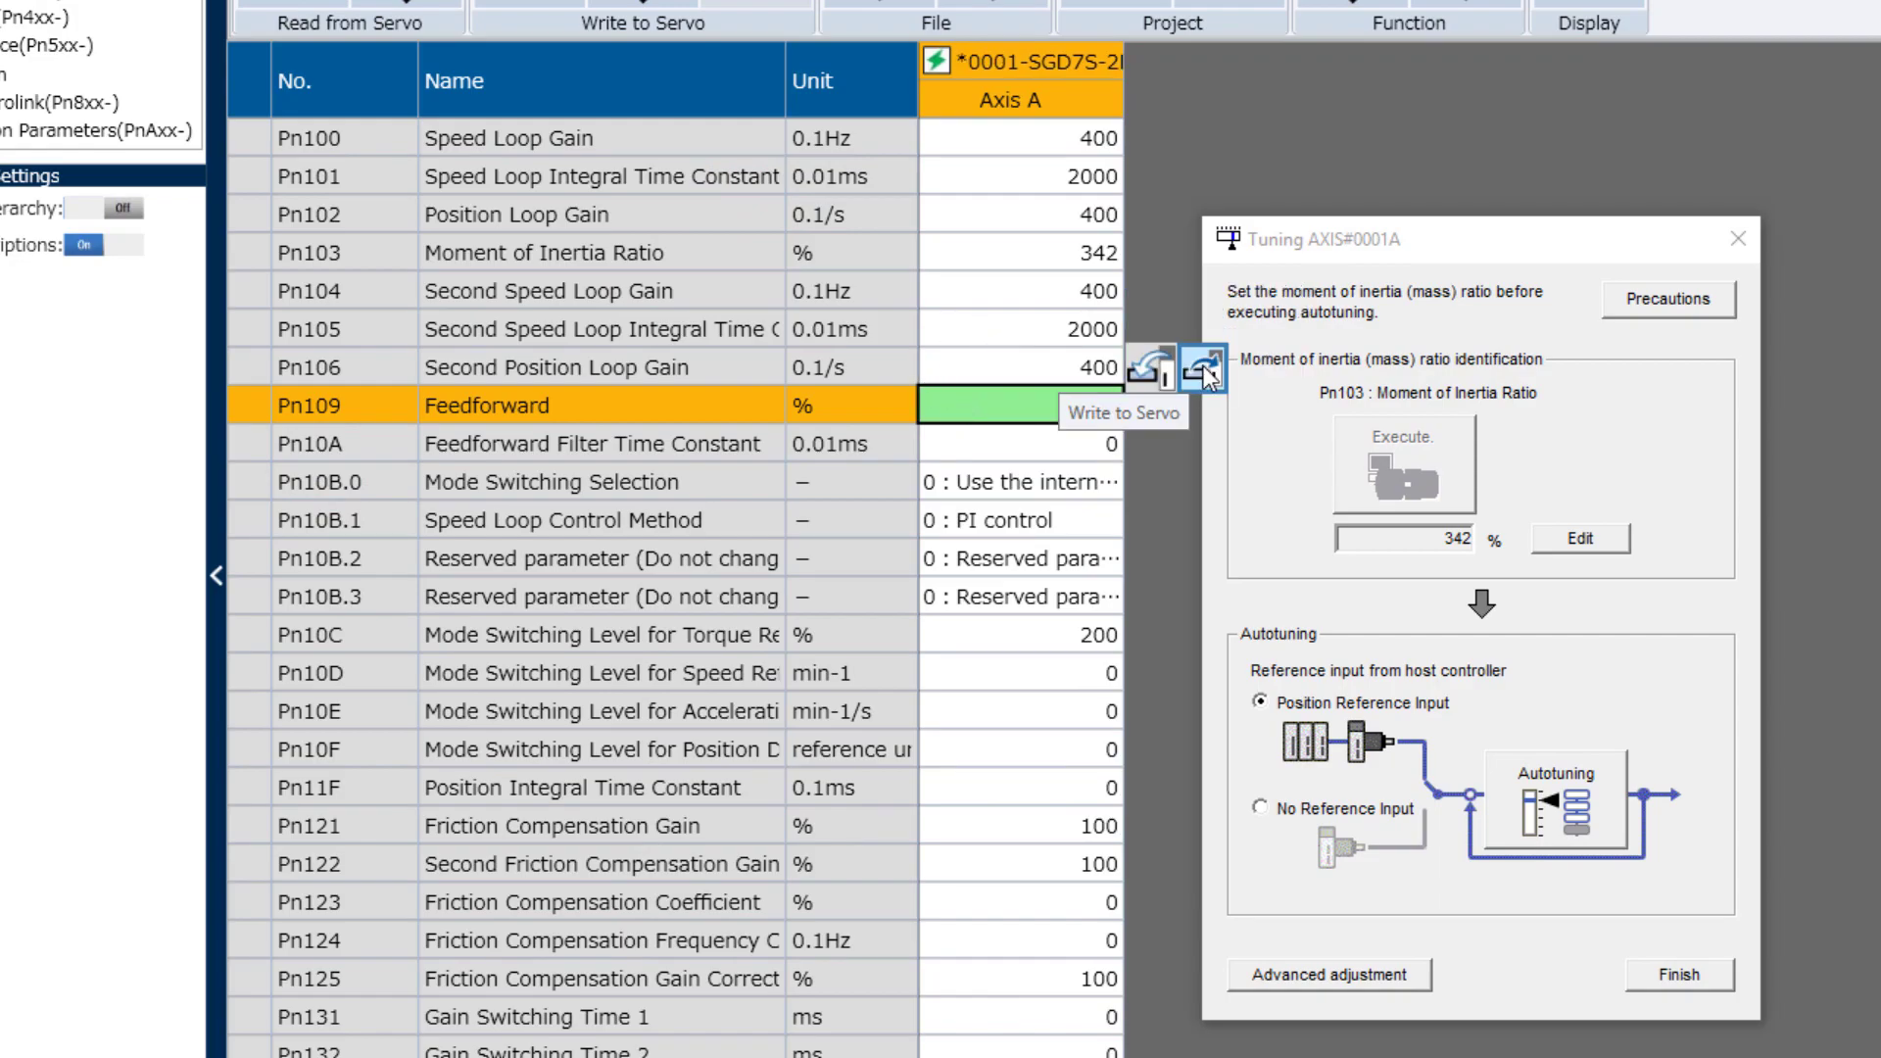
{"action": "left_click", "coordinate": [1203, 366]}
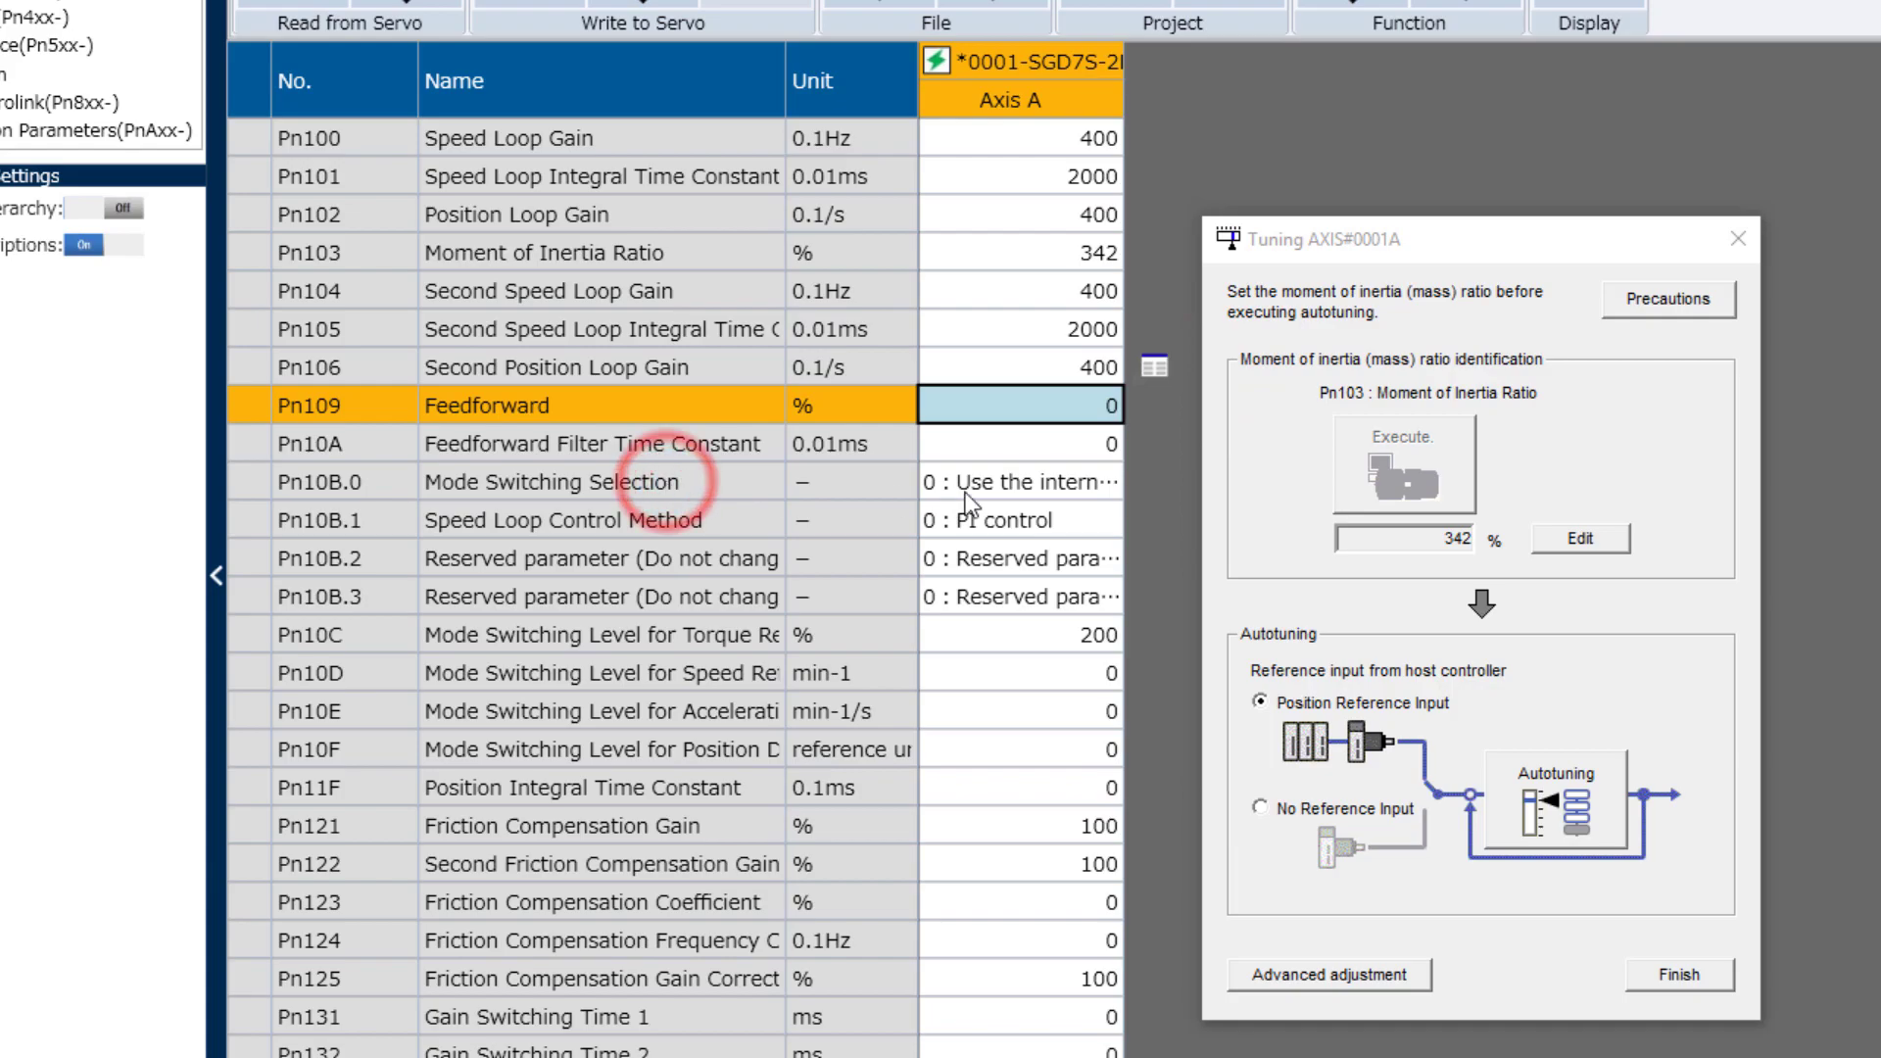
Change Pn10C torque mode-switching level from 200 to 800 % and write it to the servo.
{"action": "left_click", "coordinate": [1046, 642]}
{"action": "left_click", "coordinate": [1046, 641]}
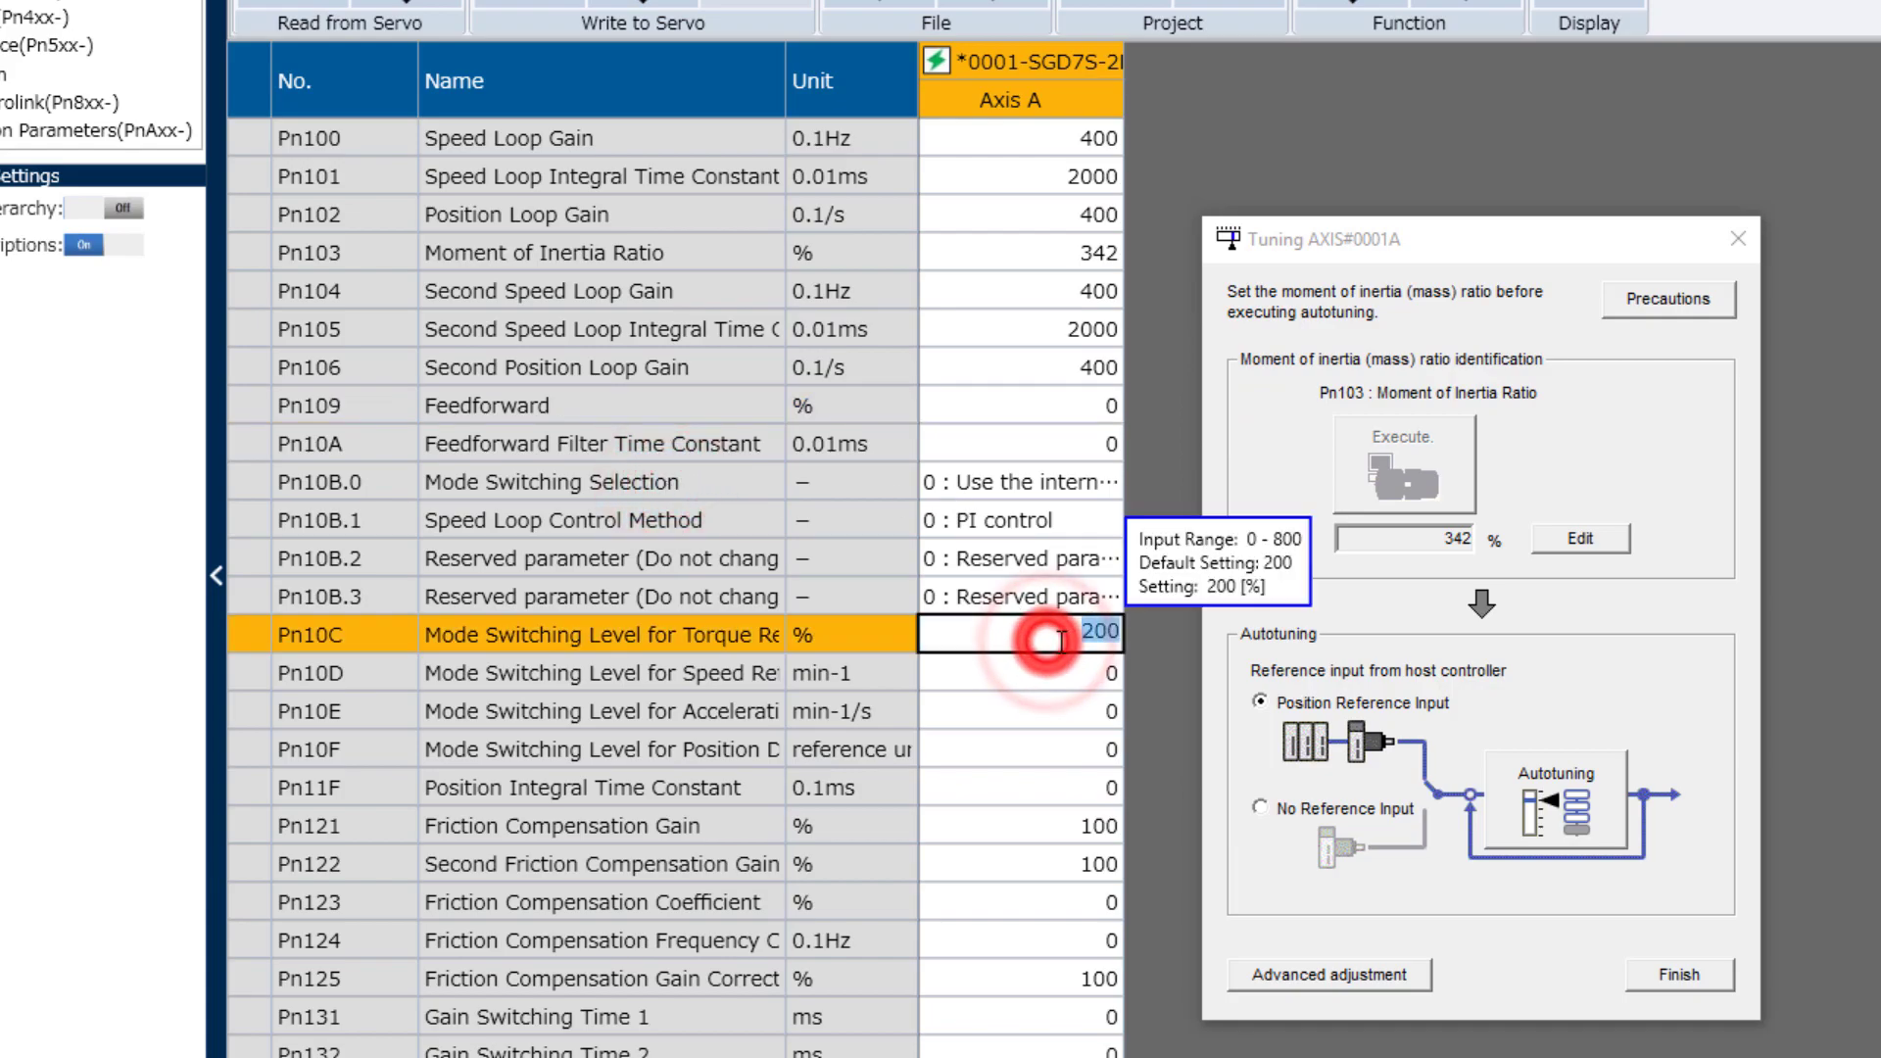
{"action": "type", "text": "800"}
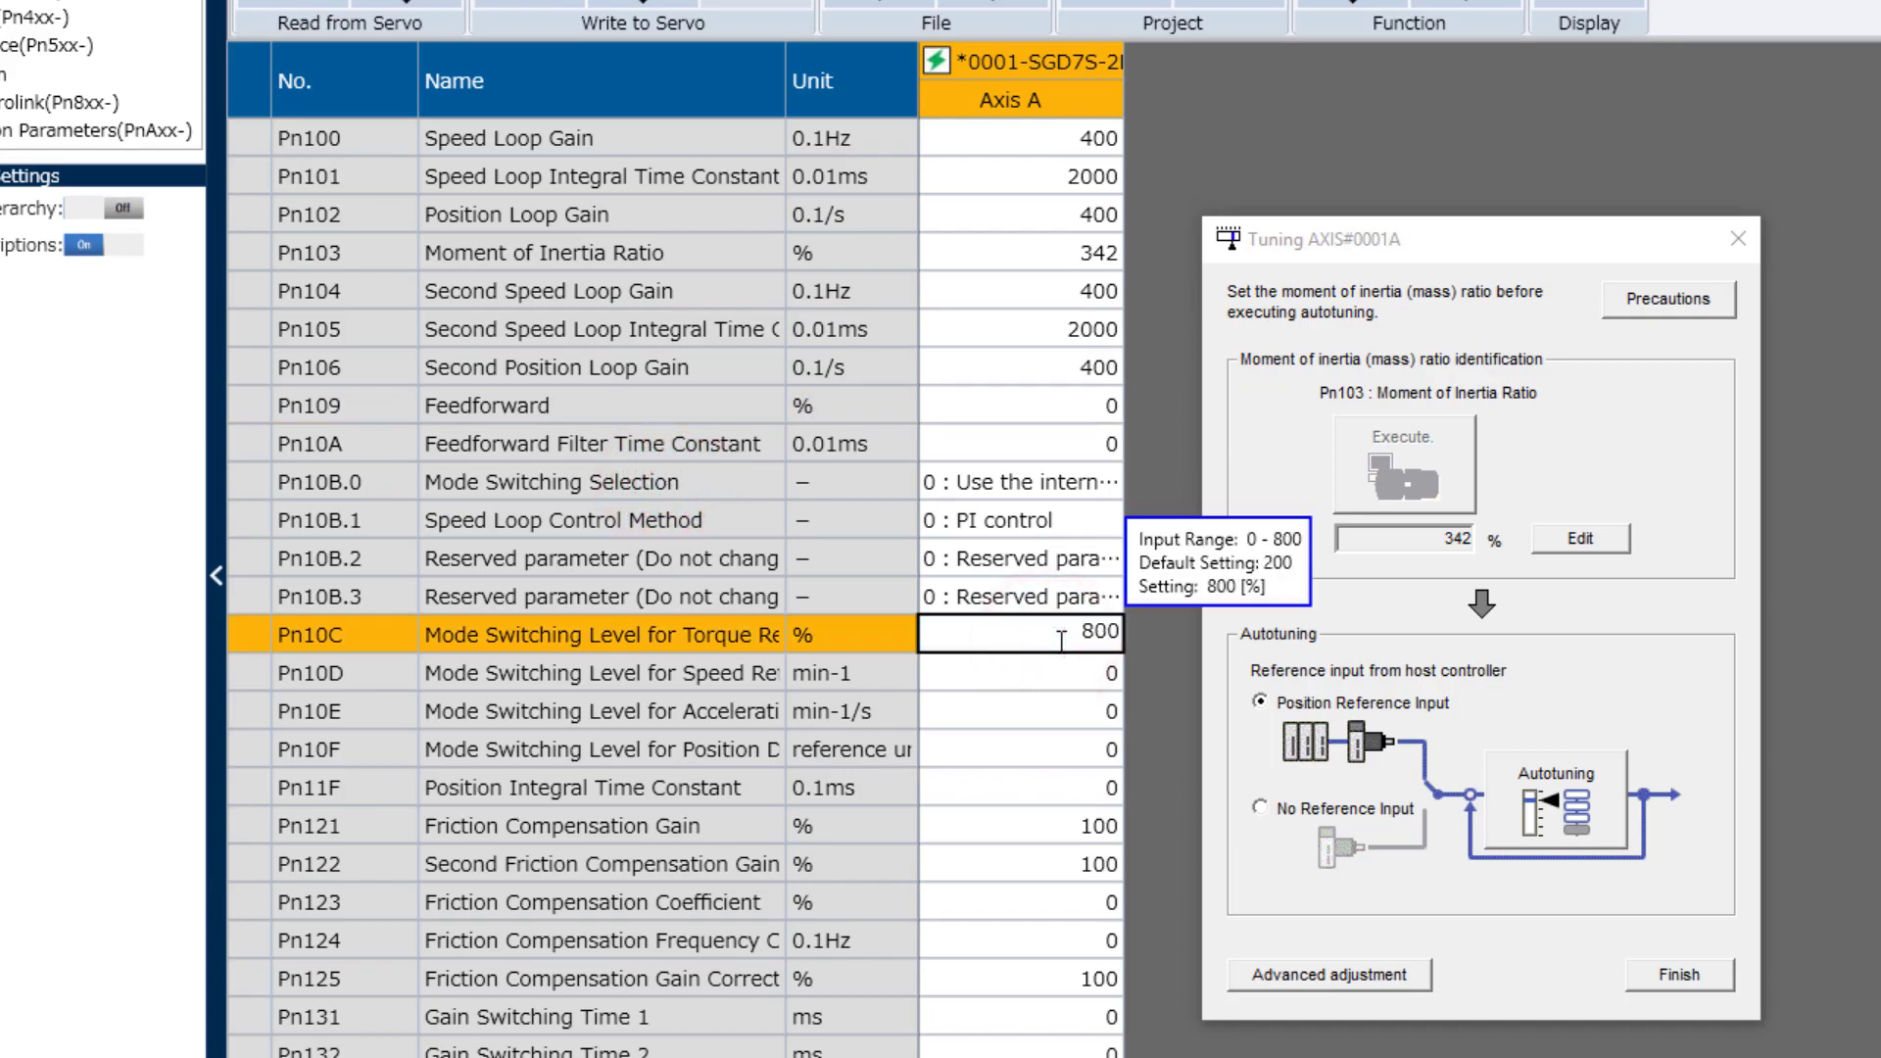
{"action": "key", "text": "Return"}
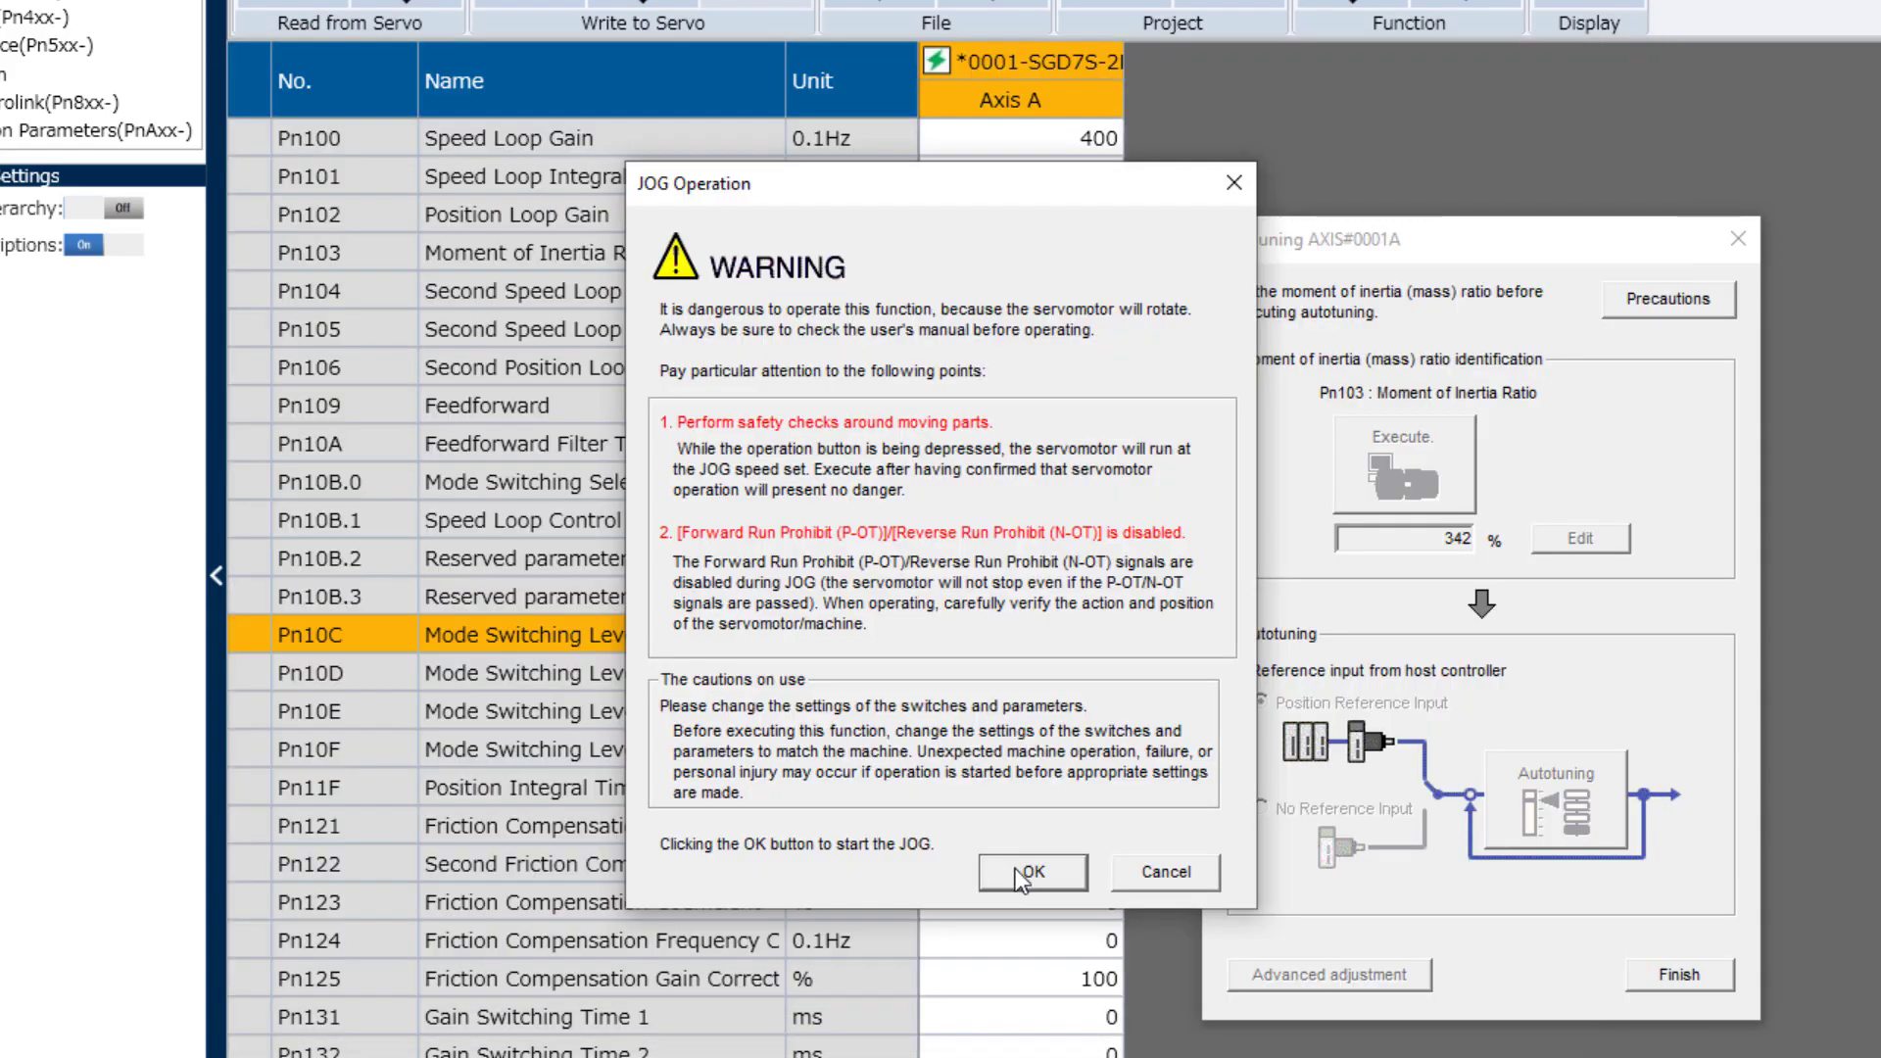
Jog the carriage in reverse with the servo on, then switch the servo off and close jog.
{"action": "left_click", "coordinate": [1021, 872]}
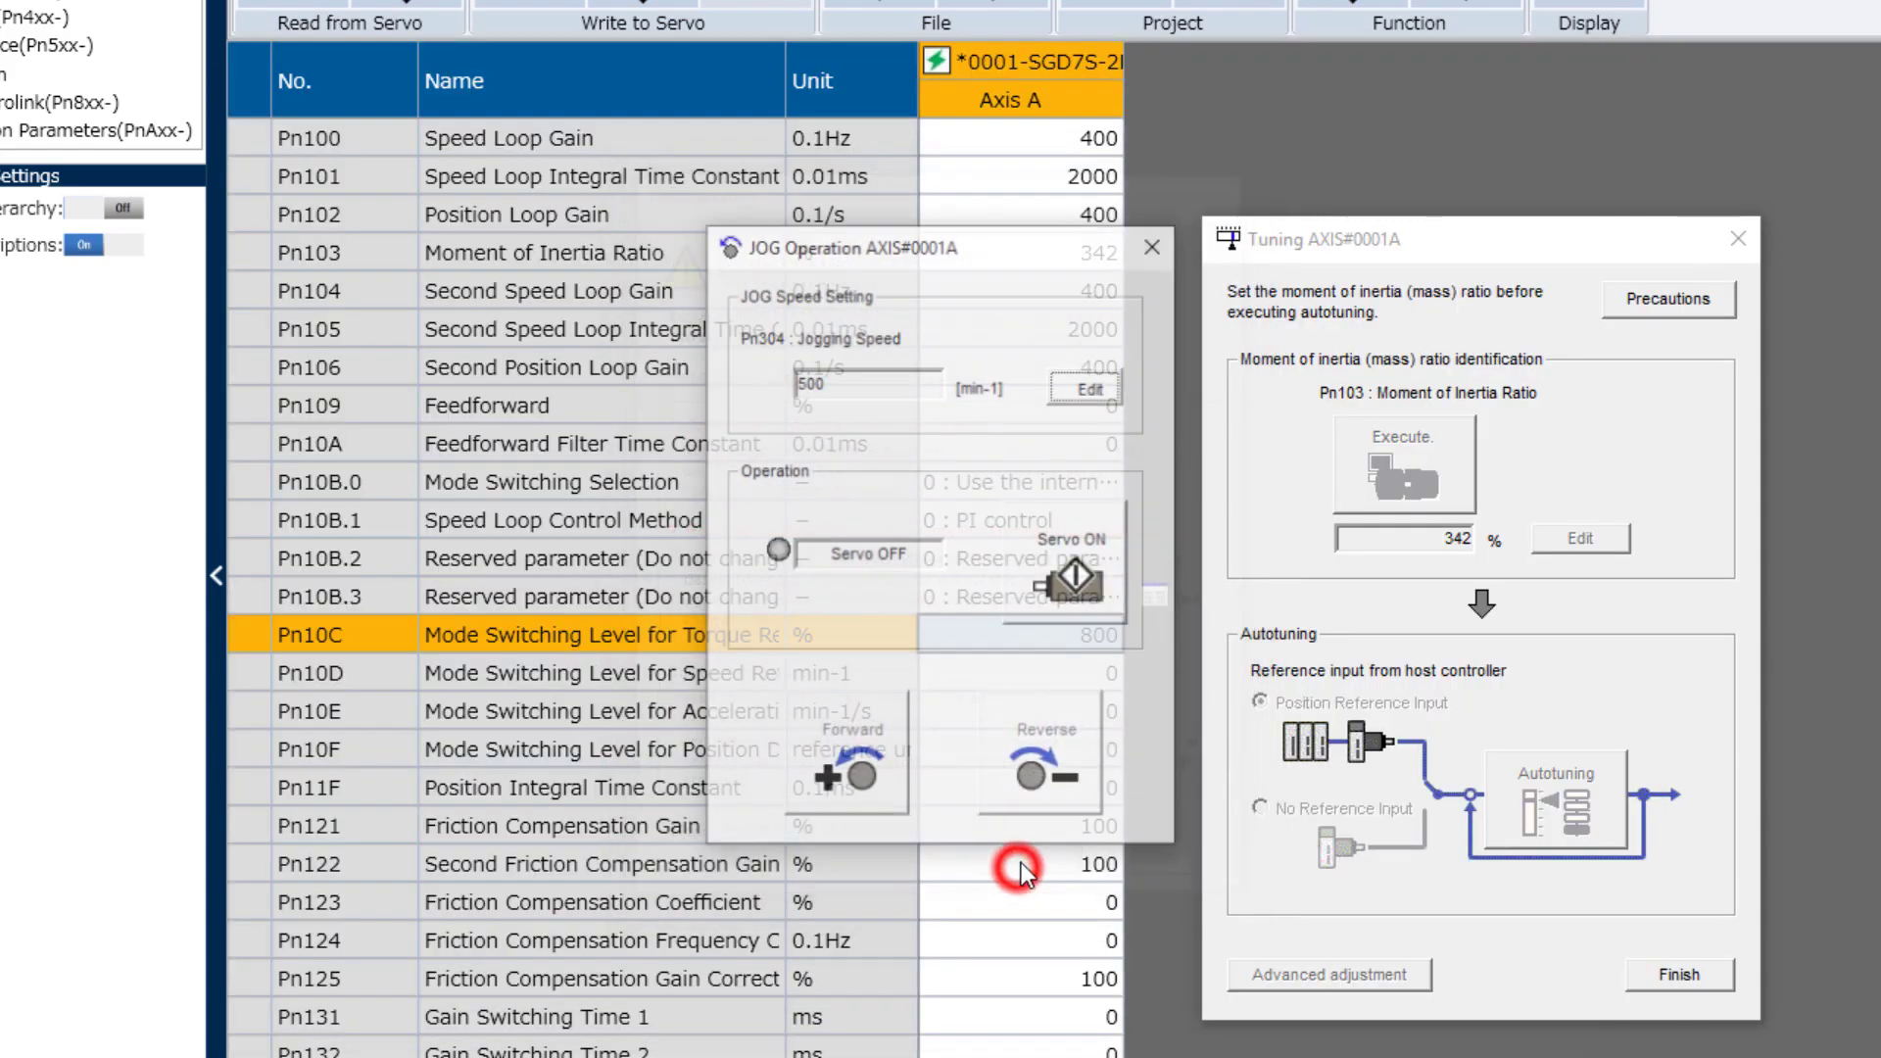
{"action": "left_click", "coordinate": [1105, 567]}
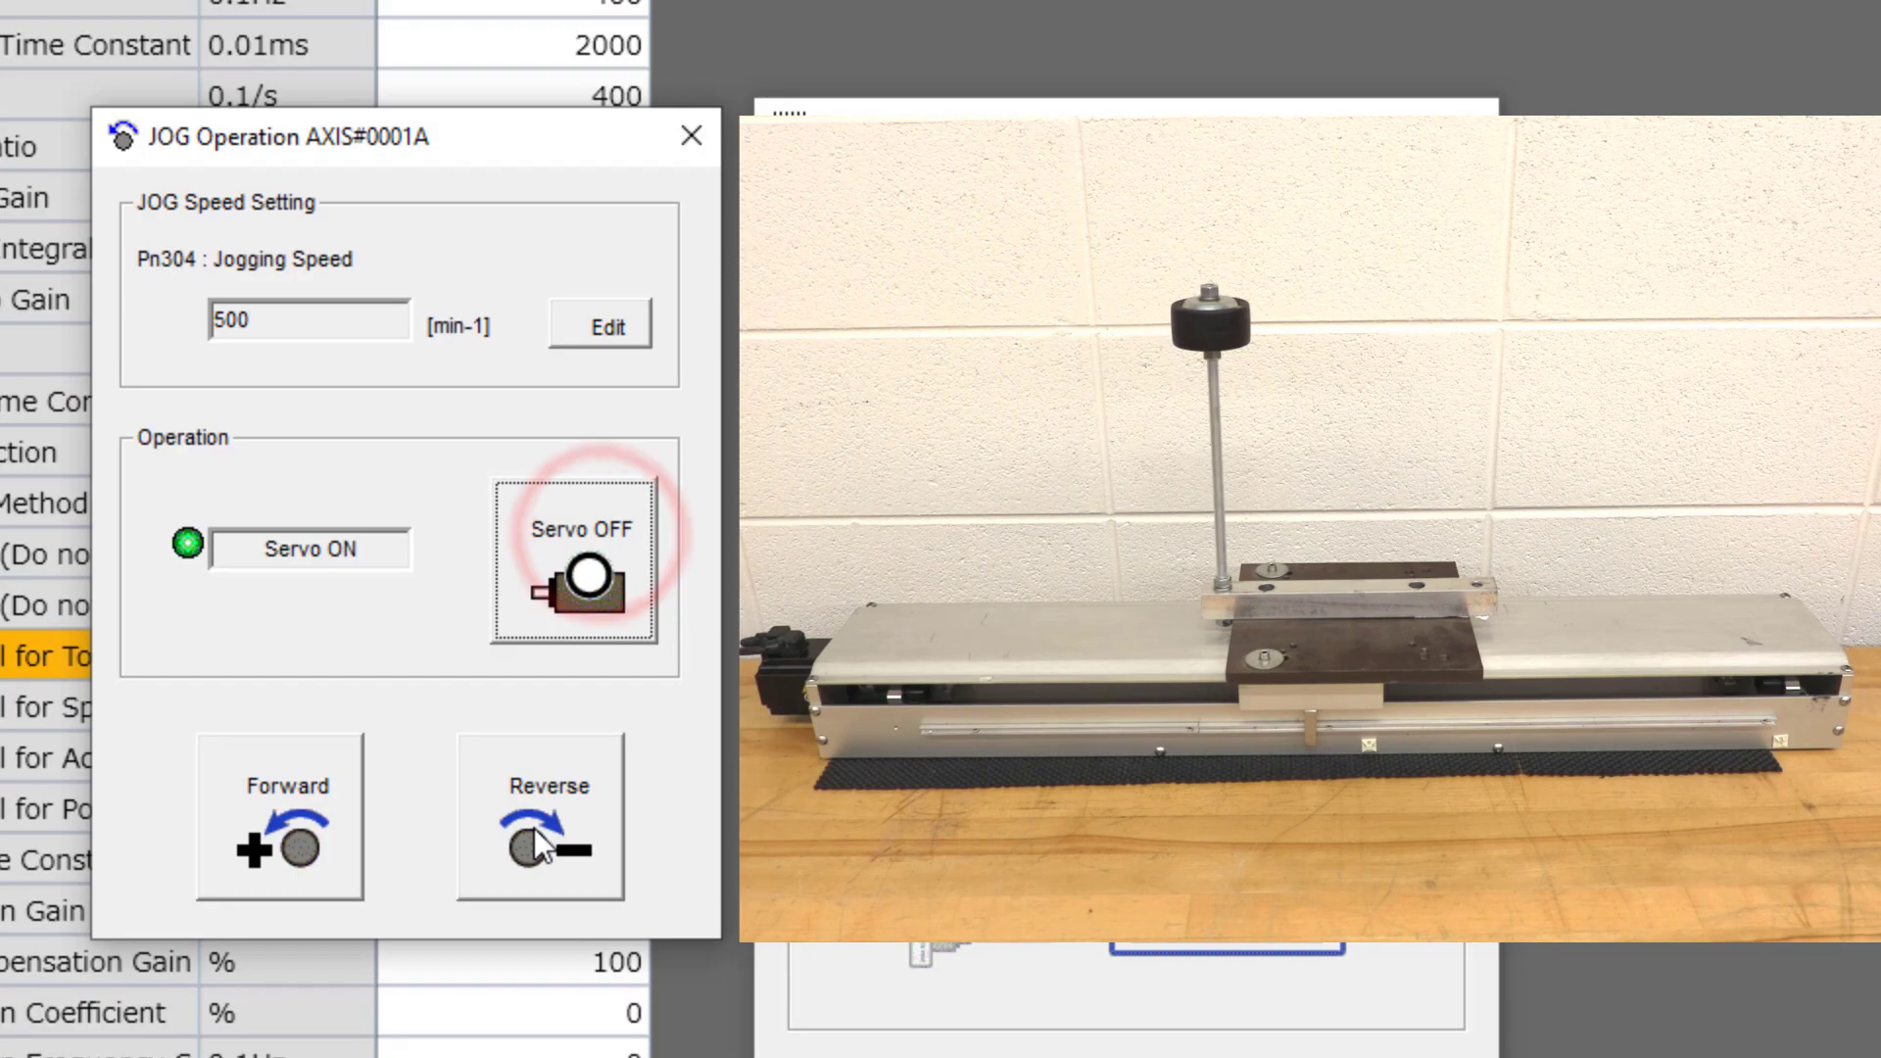
{"action": "left_click", "coordinate": [532, 827]}
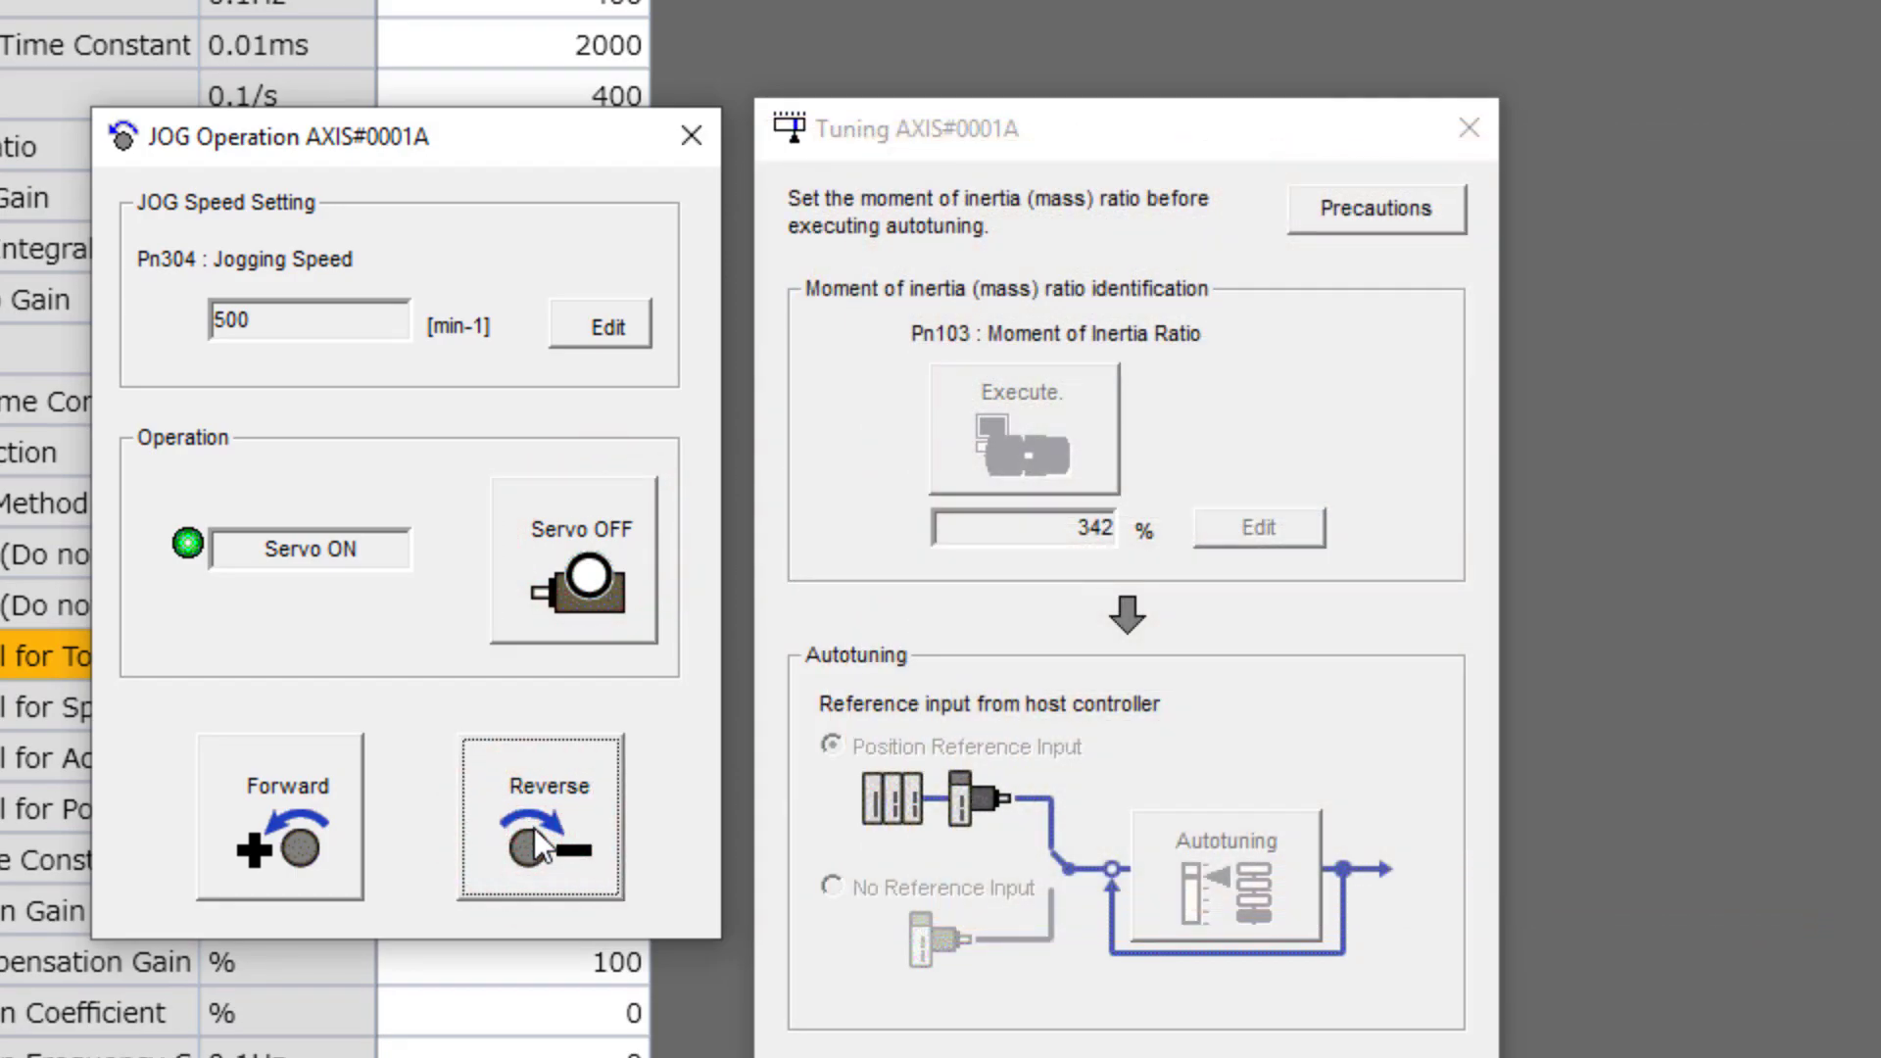
{"action": "left_click", "coordinate": [609, 590]}
{"action": "left_click", "coordinate": [690, 137]}
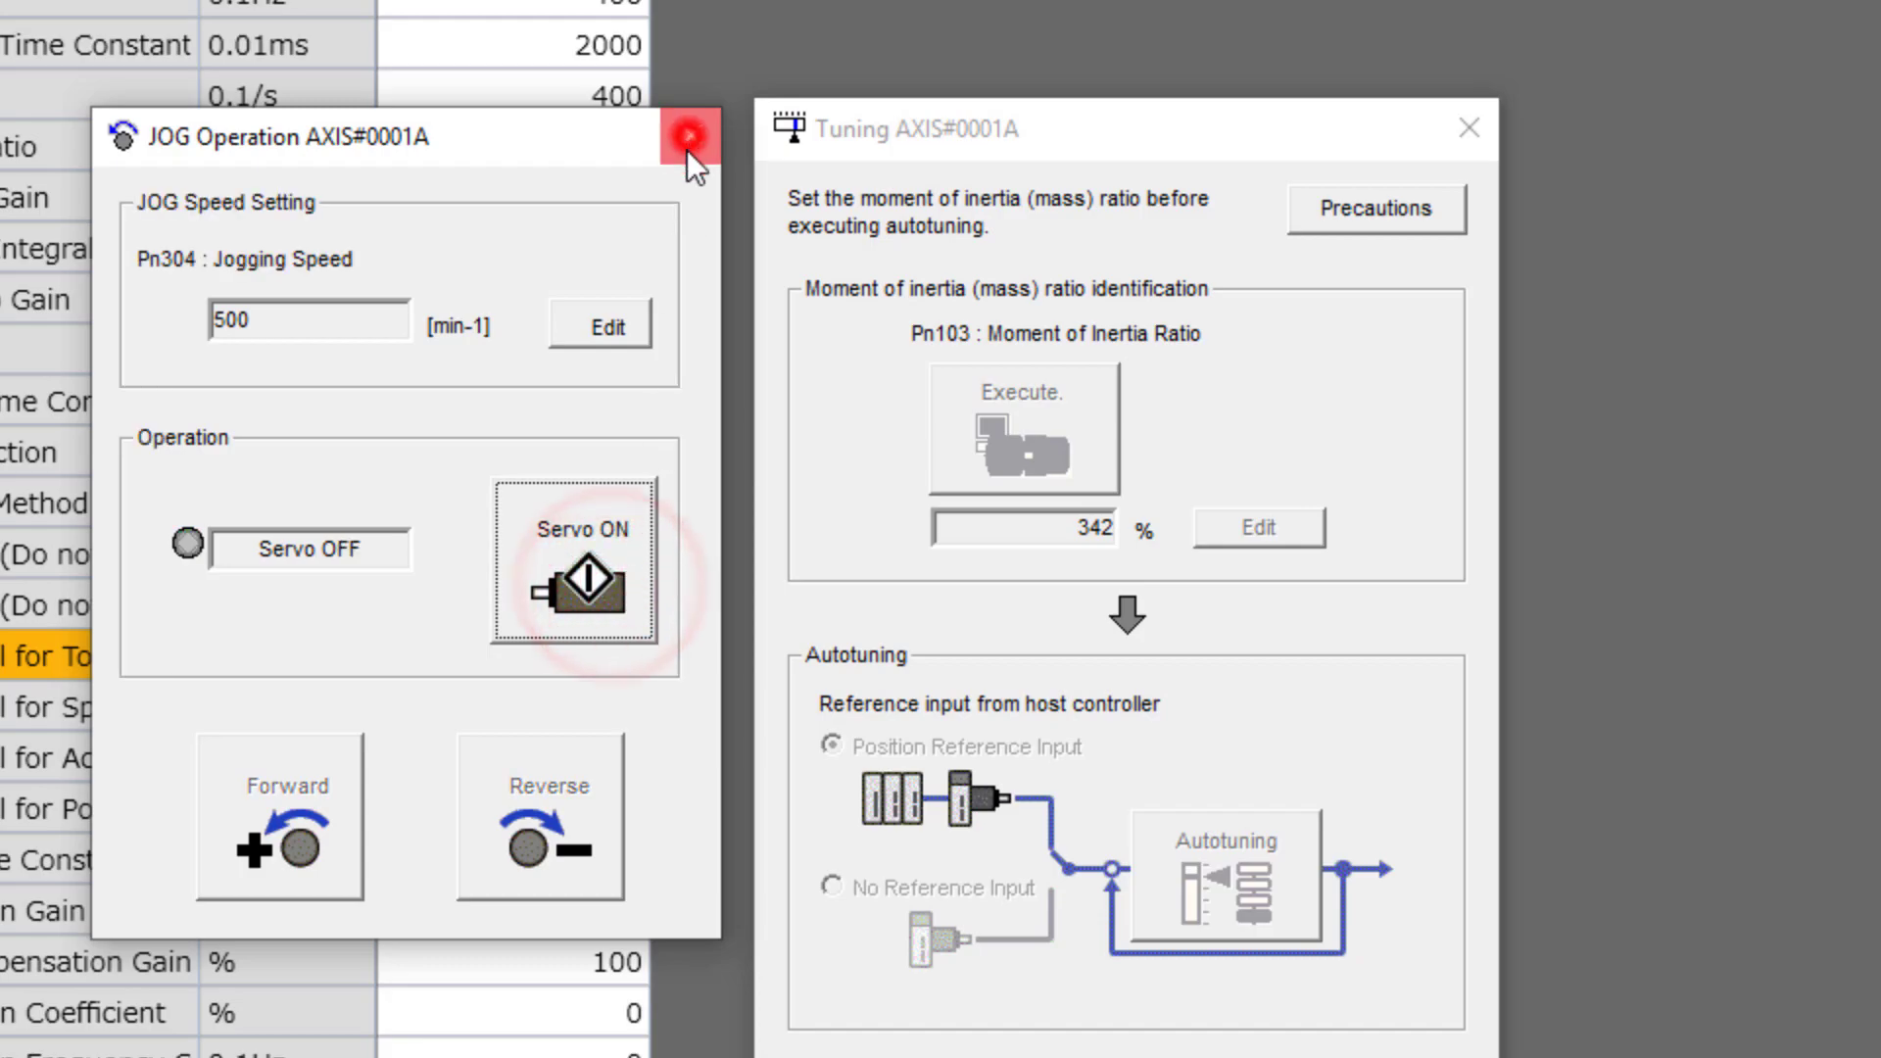
Choose 1:Standard mode, keep 2:Ball screw mechanism, and tick starting from default settings.
{"action": "left_click", "coordinate": [1250, 878]}
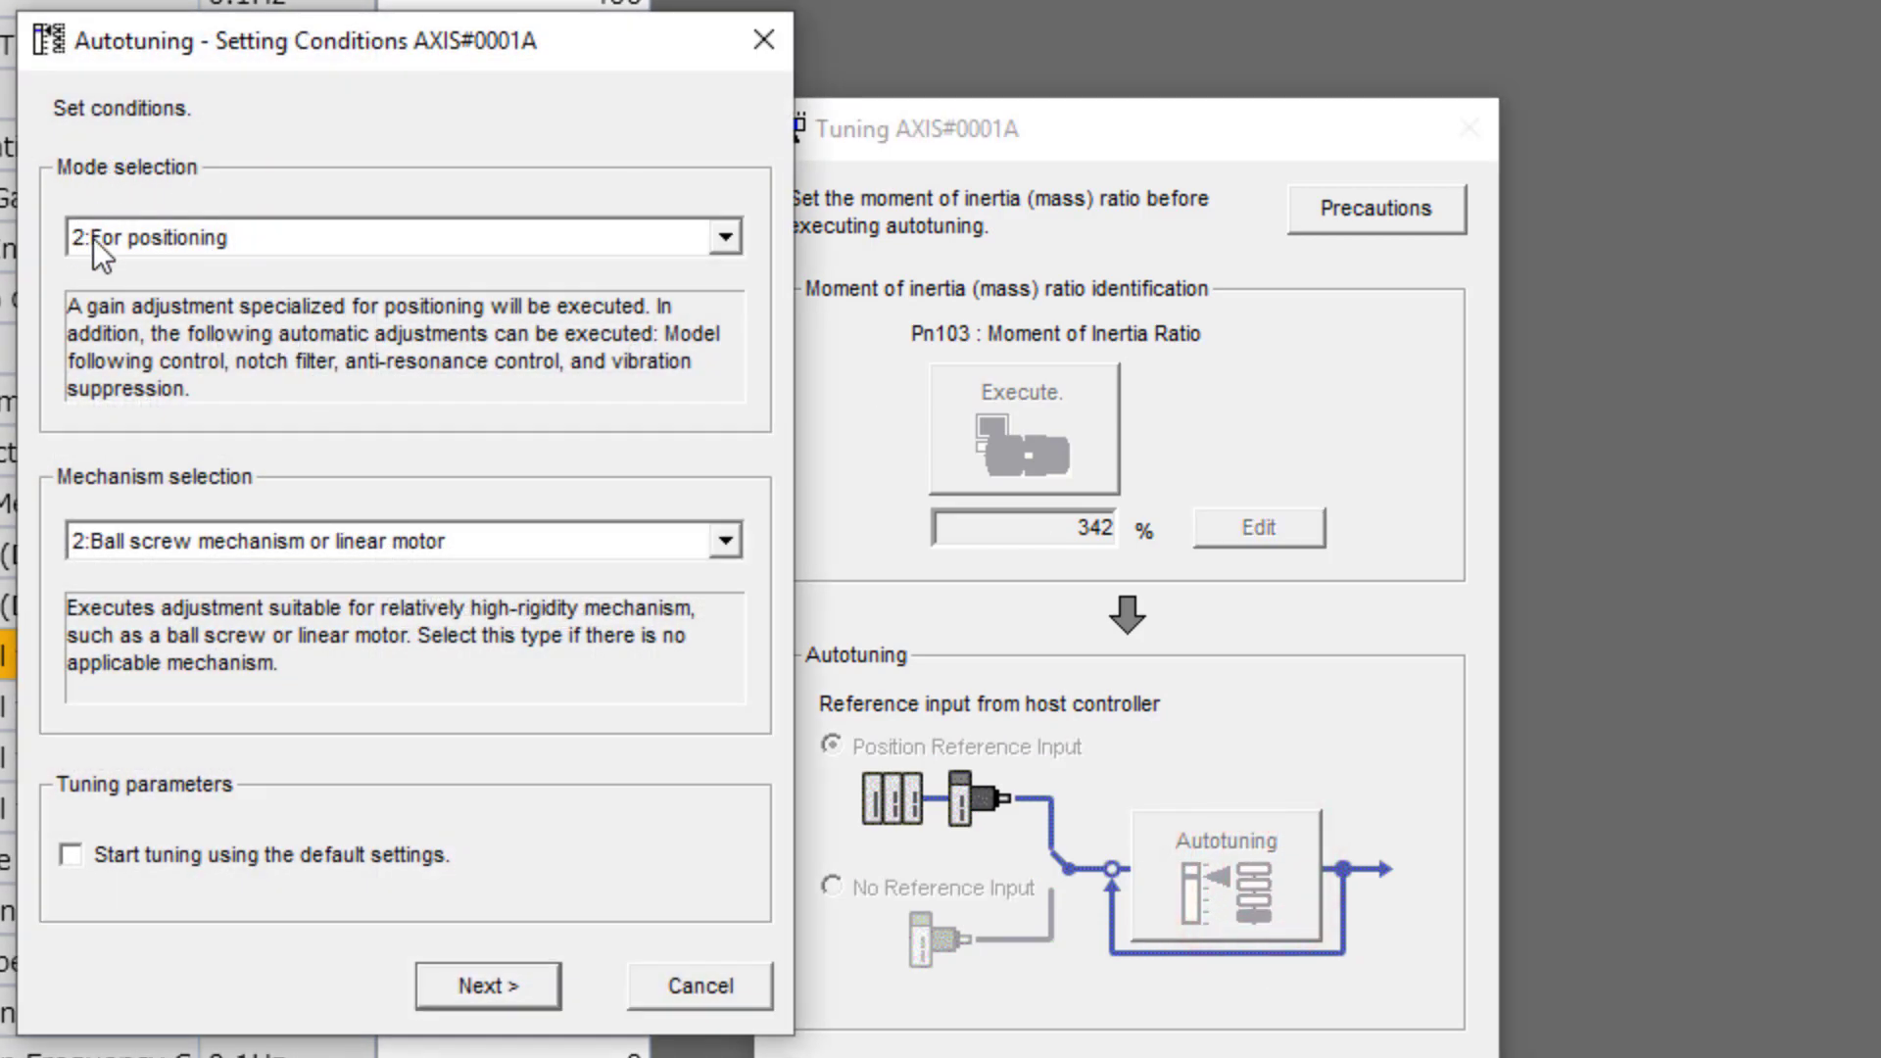
{"action": "left_click", "coordinate": [723, 235]}
{"action": "left_click", "coordinate": [692, 331]}
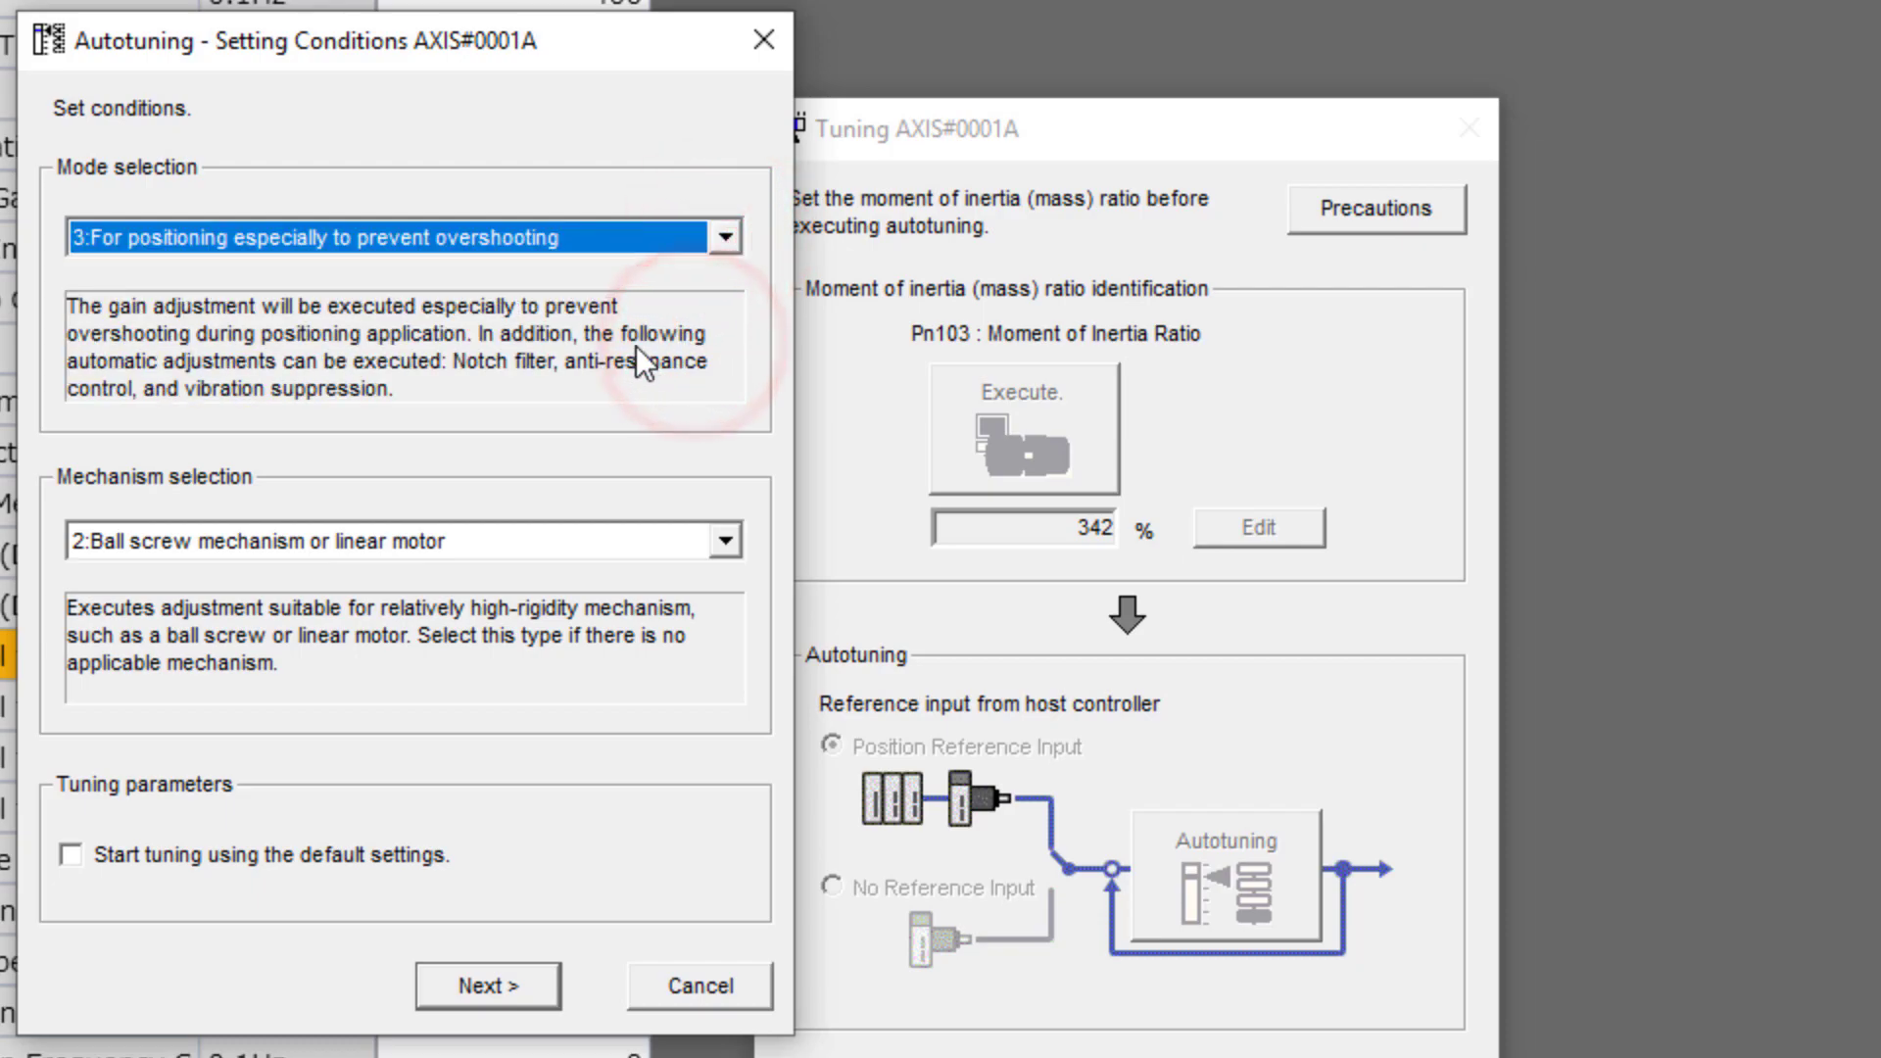
{"action": "left_click", "coordinate": [715, 243]}
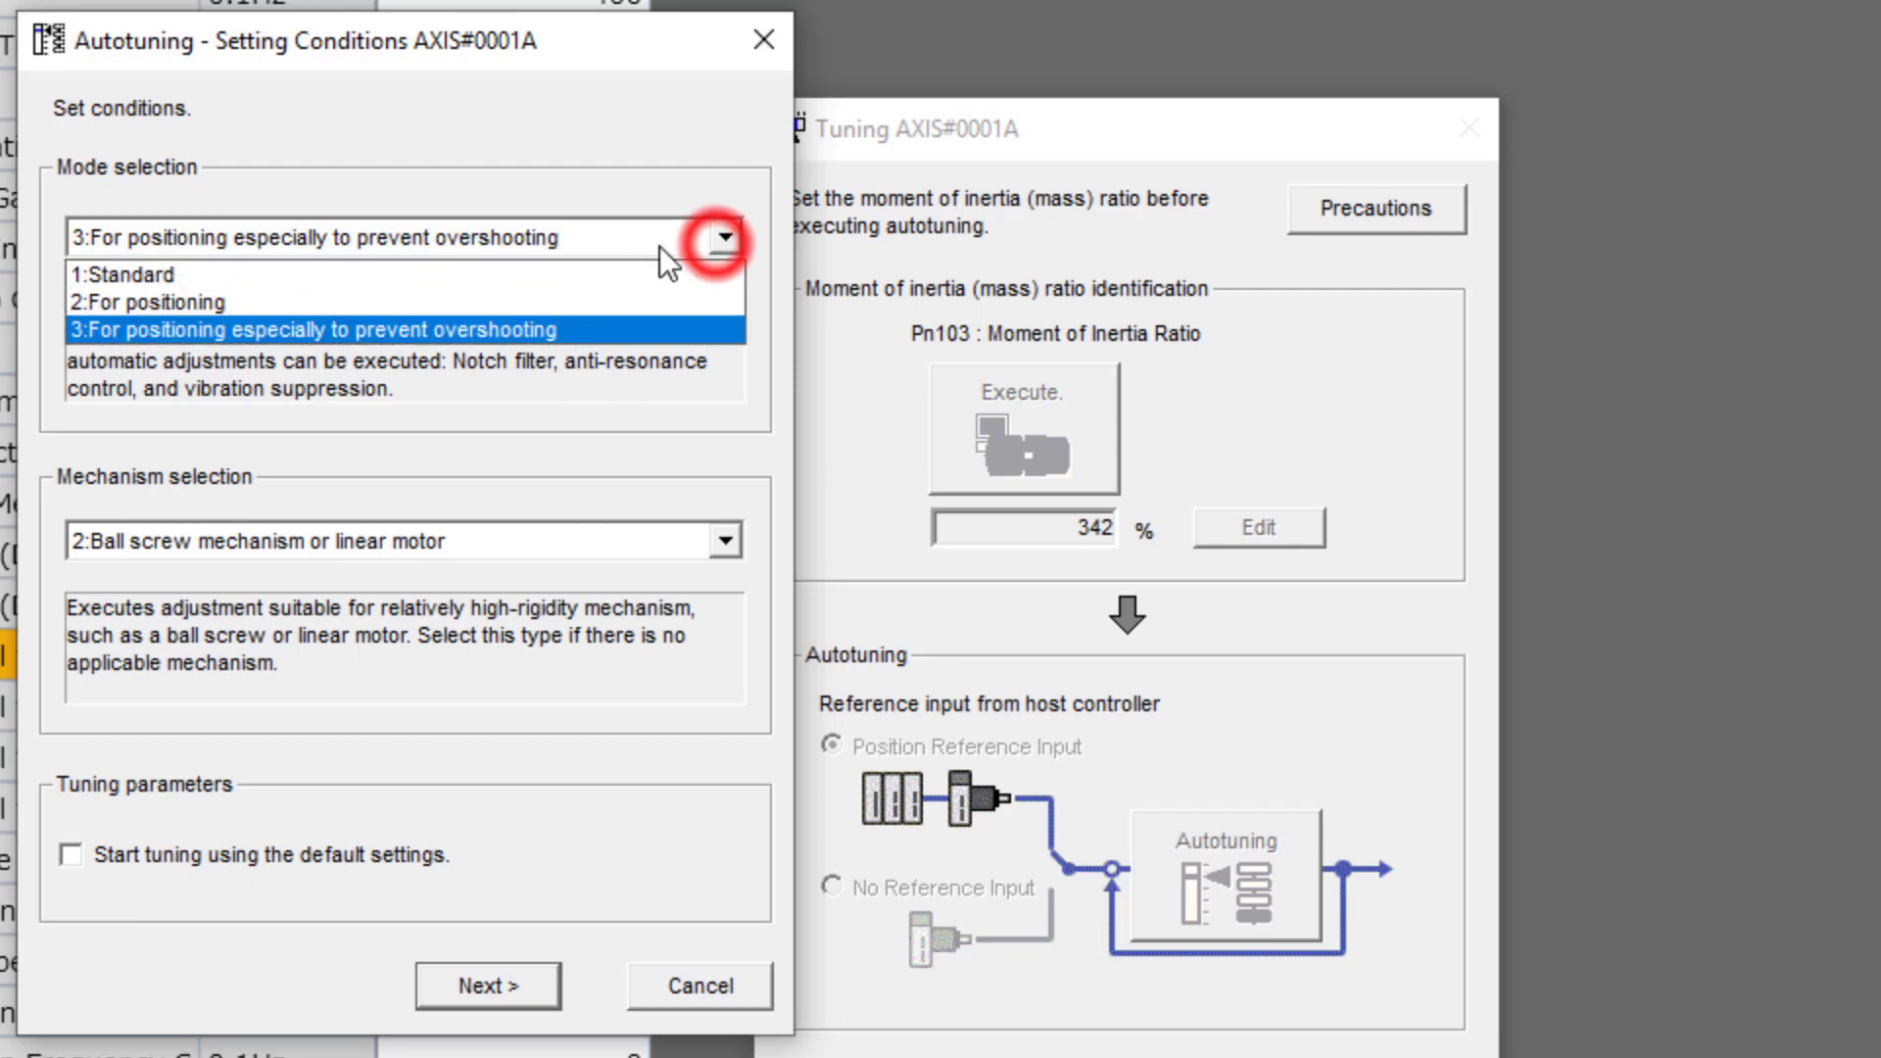
{"action": "left_click", "coordinate": [613, 274]}
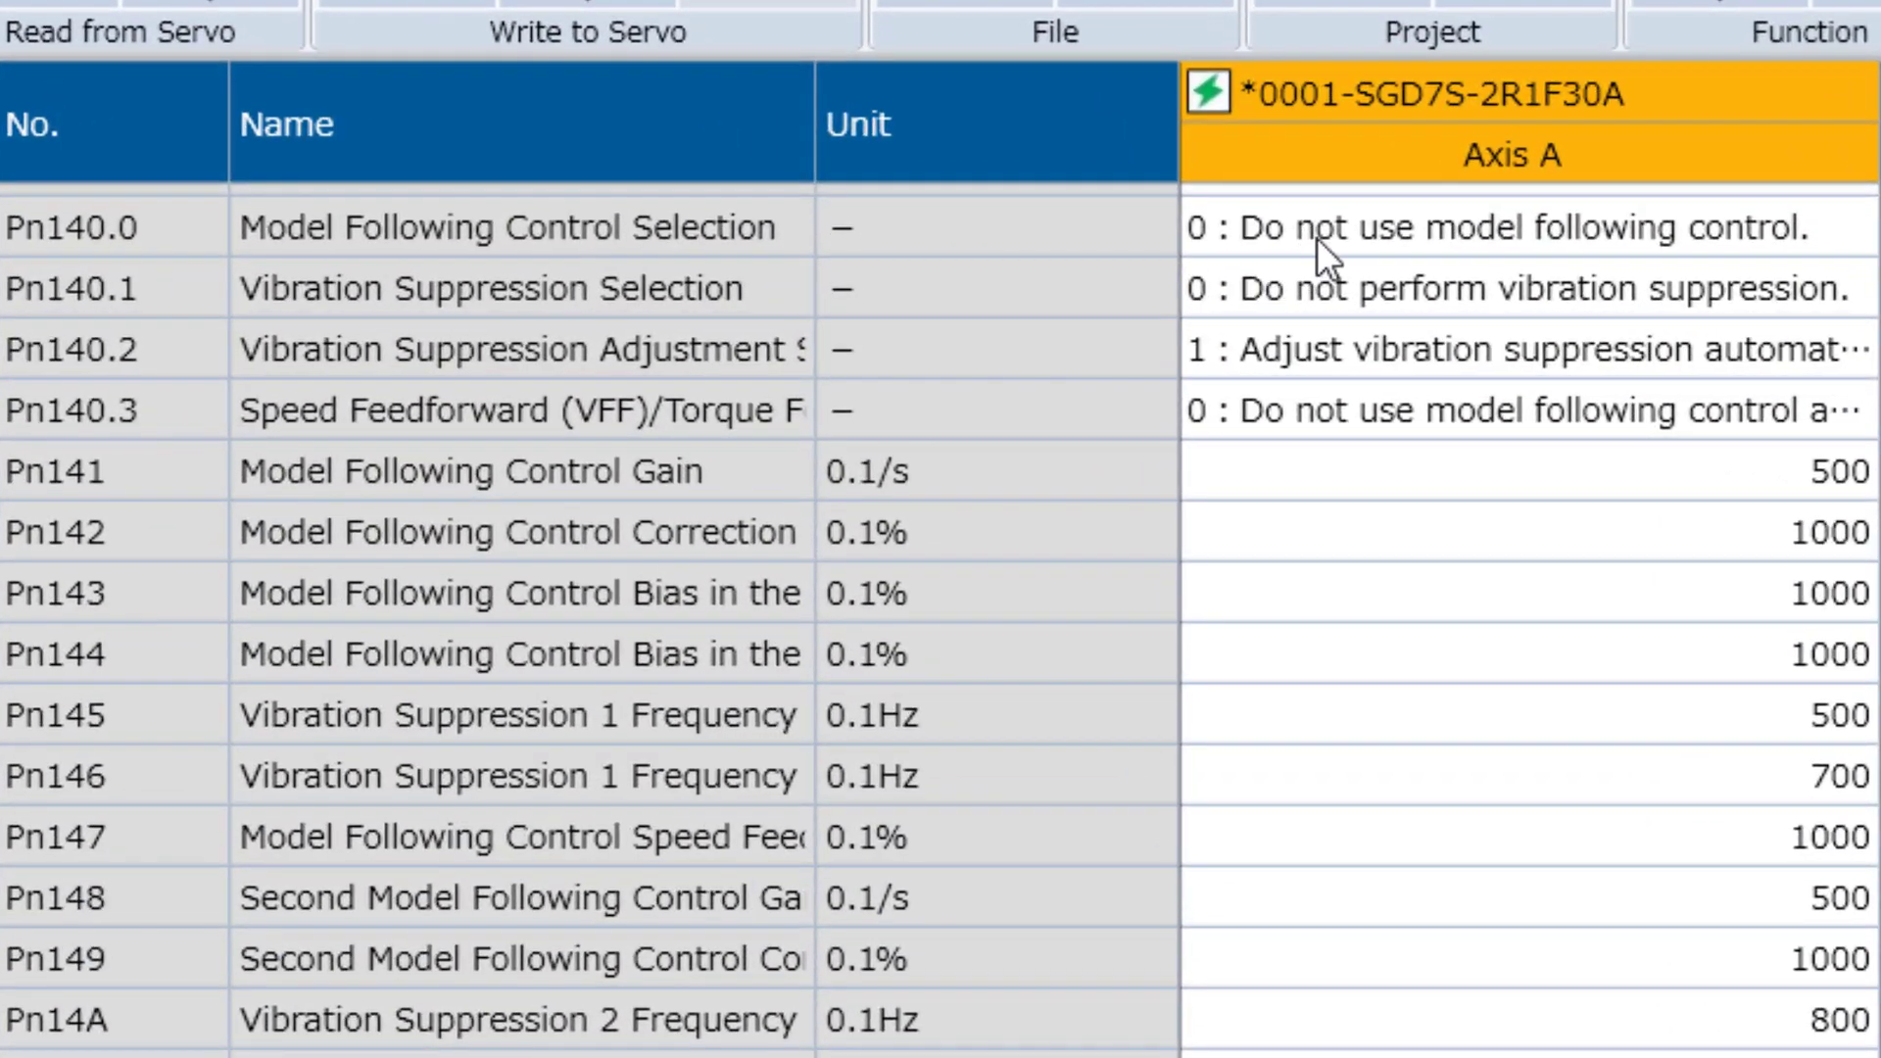
{"action": "left_click", "coordinate": [1317, 237]}
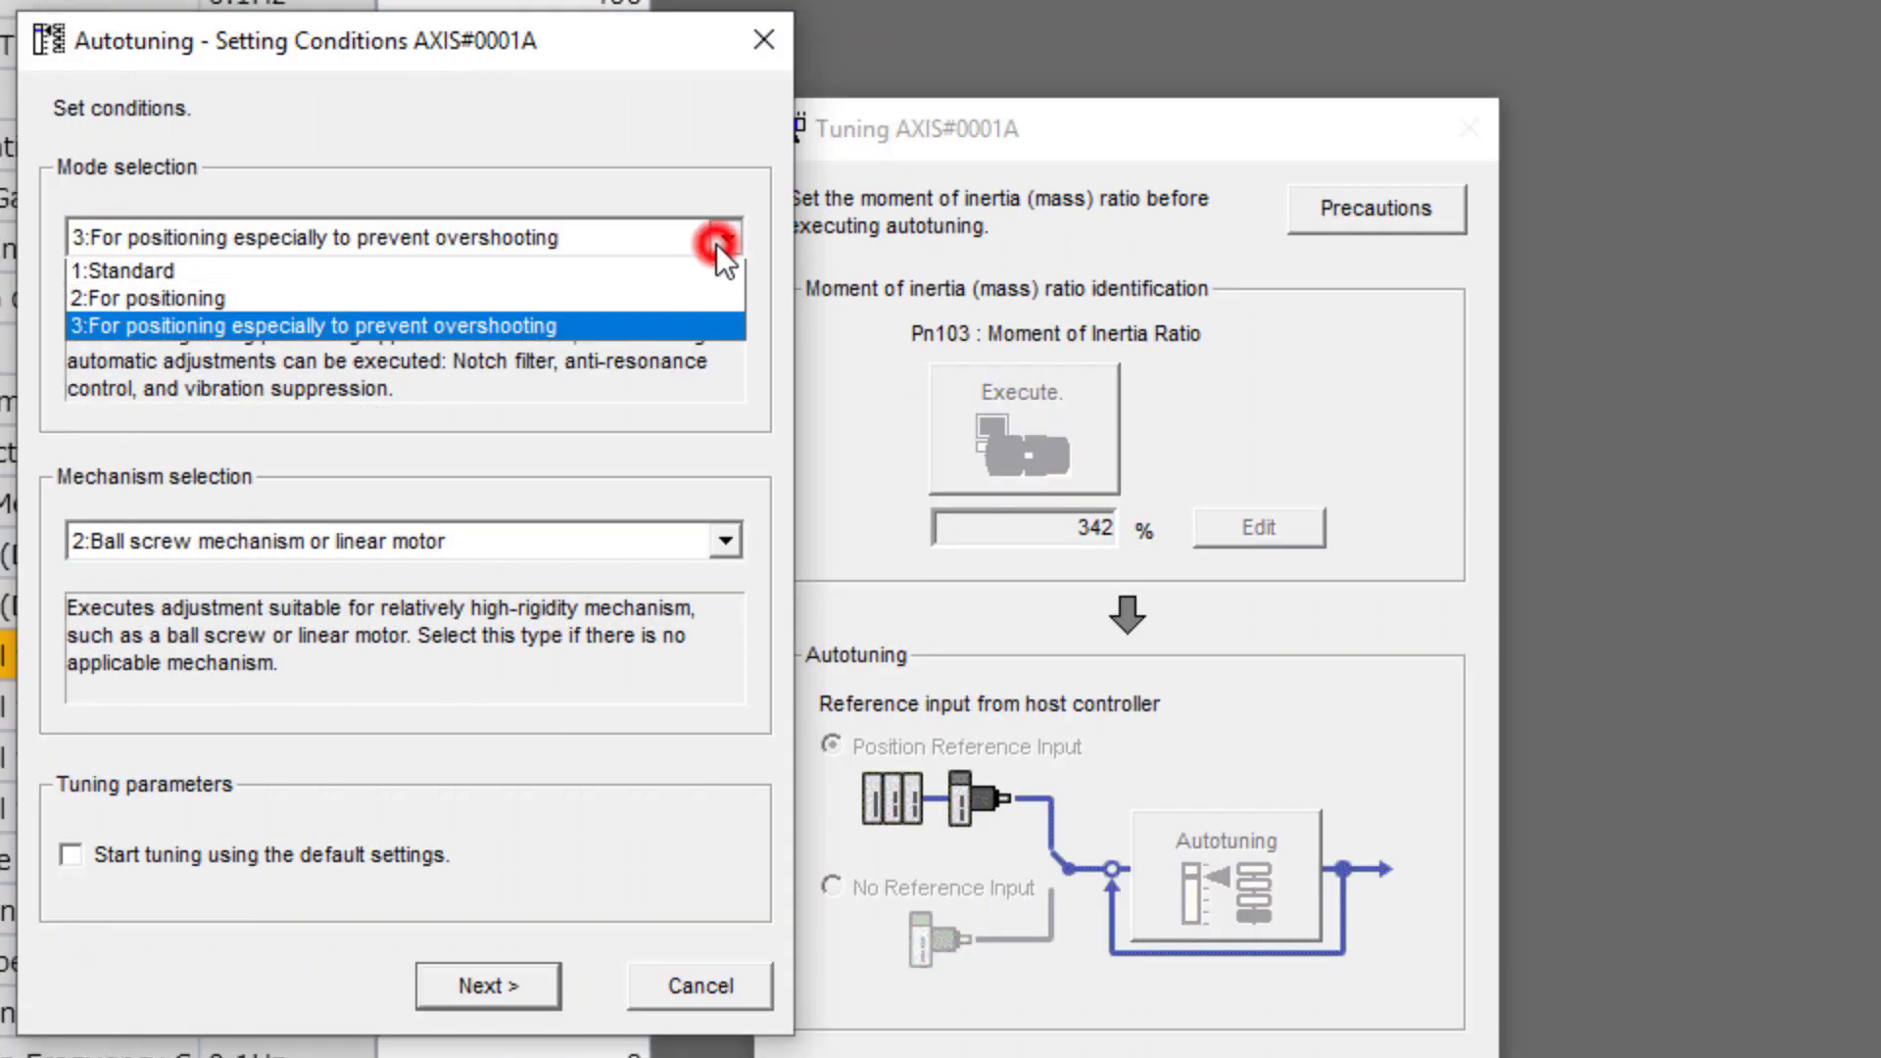
{"action": "left_click", "coordinate": [611, 274]}
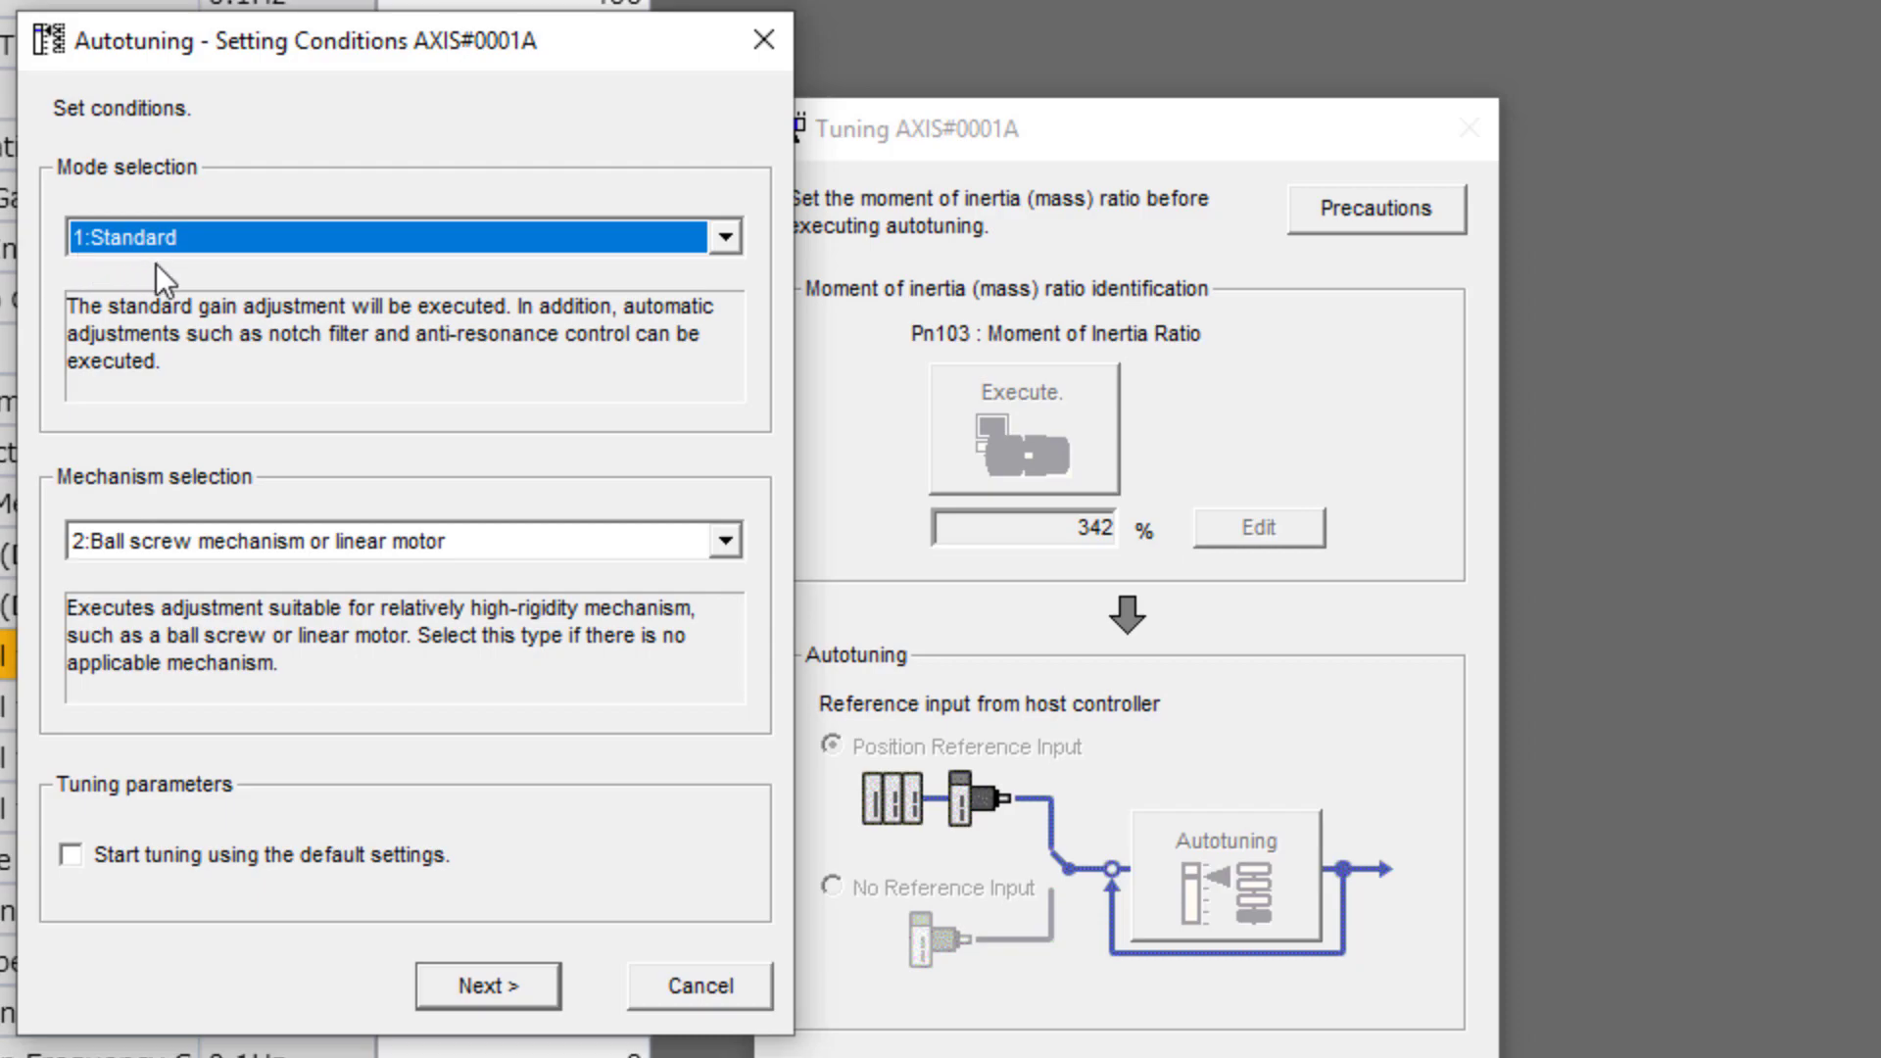
{"action": "left_click", "coordinate": [103, 536]}
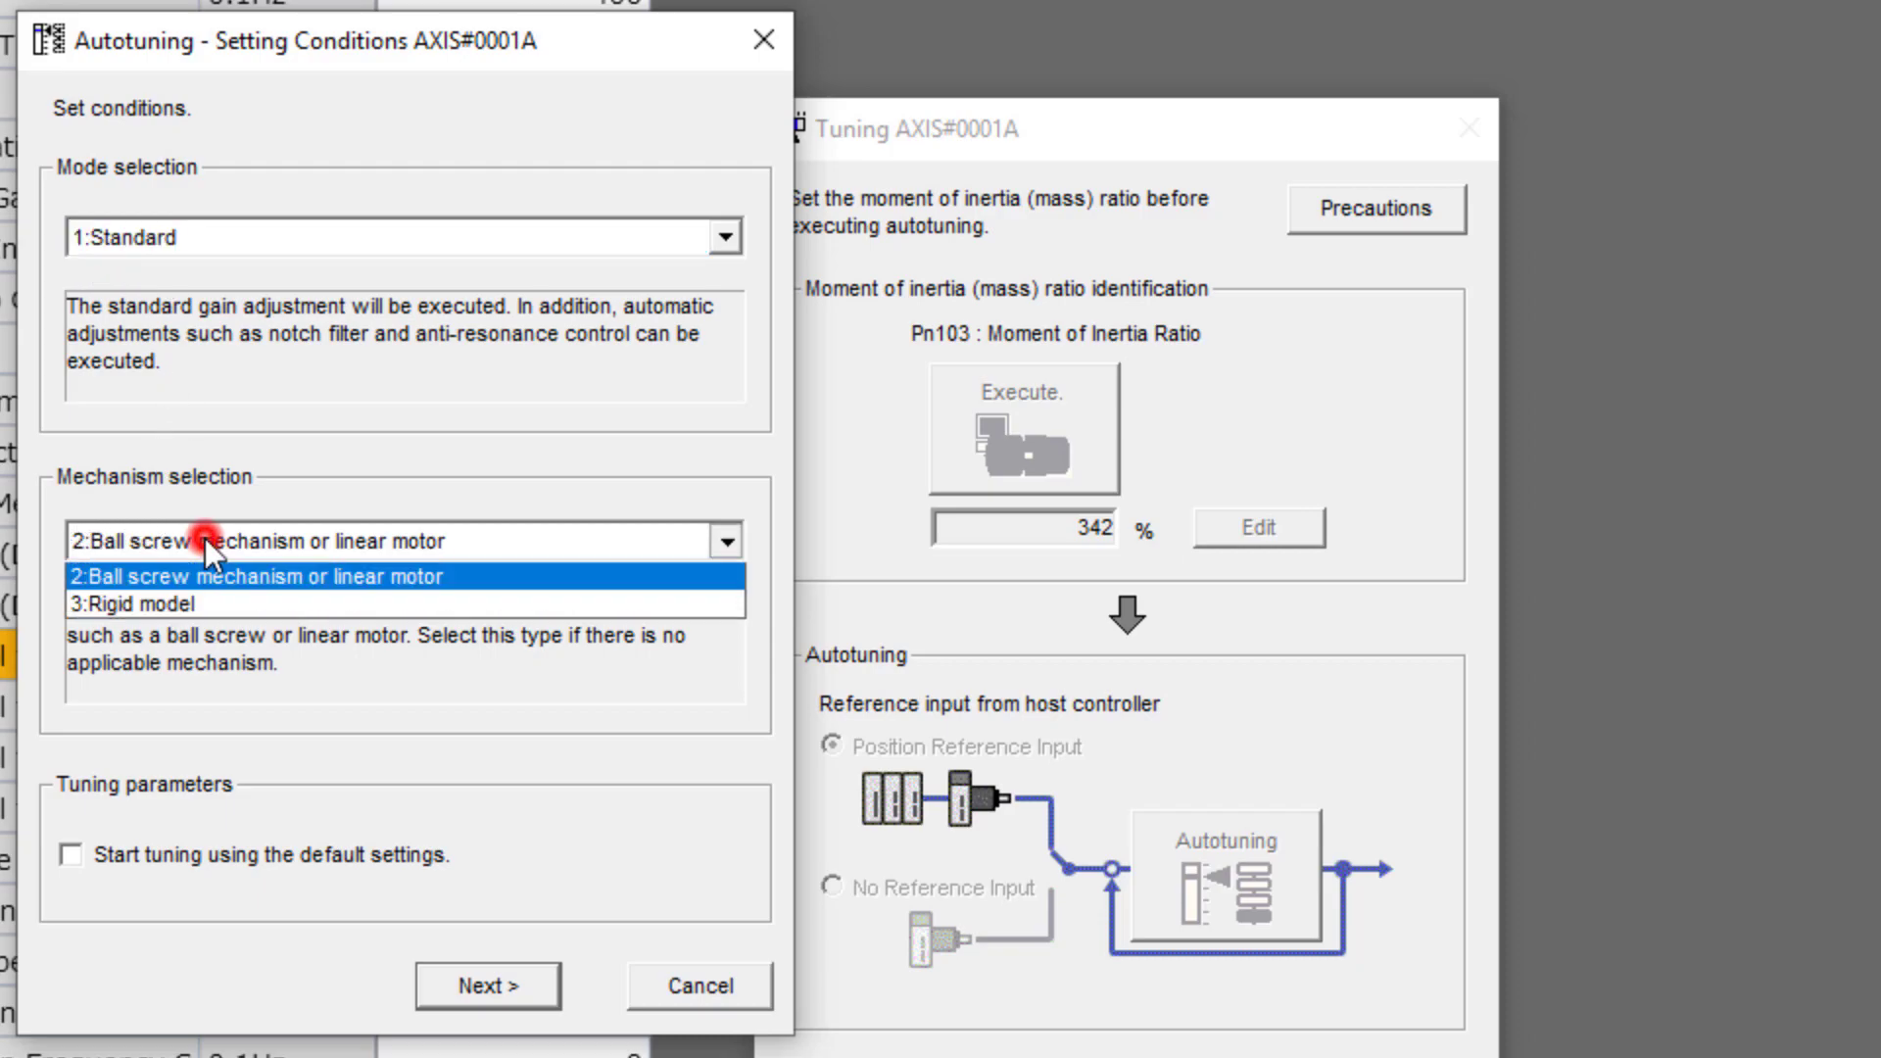
{"action": "left_click", "coordinate": [203, 537]}
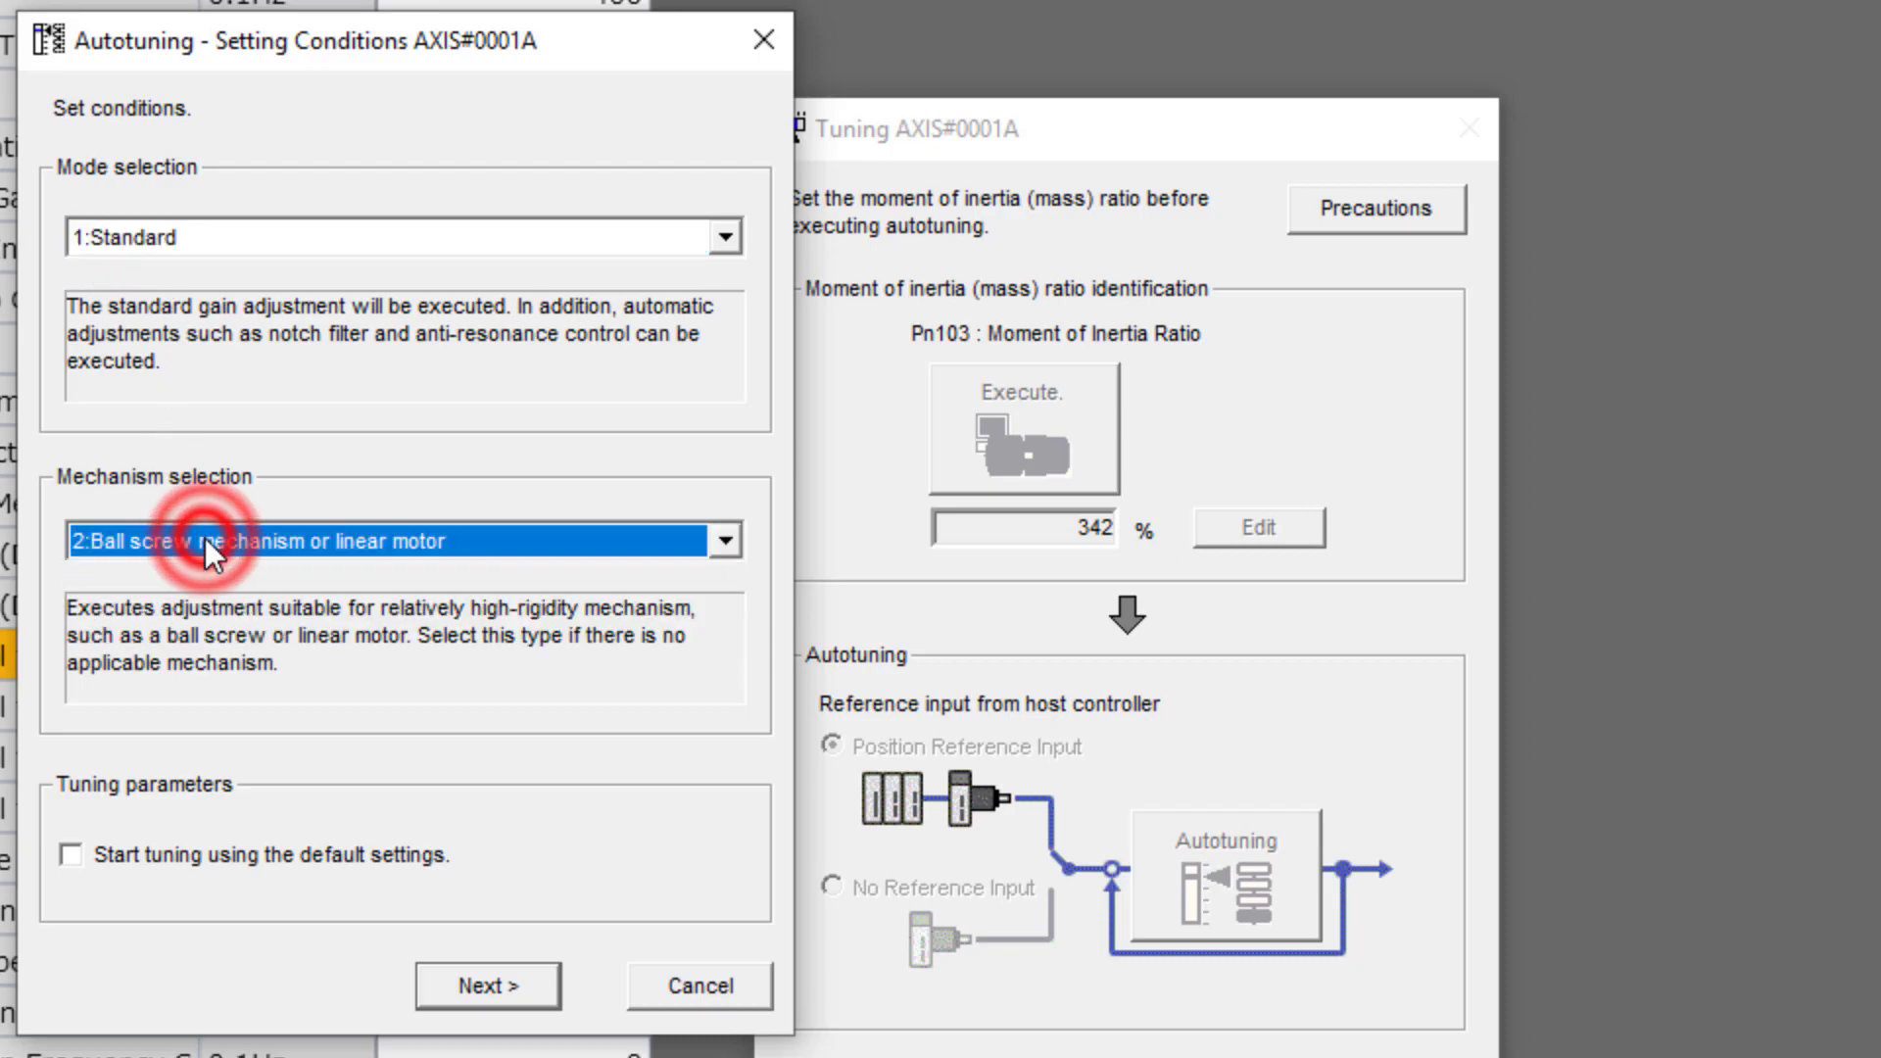
{"action": "left_click", "coordinate": [156, 850]}
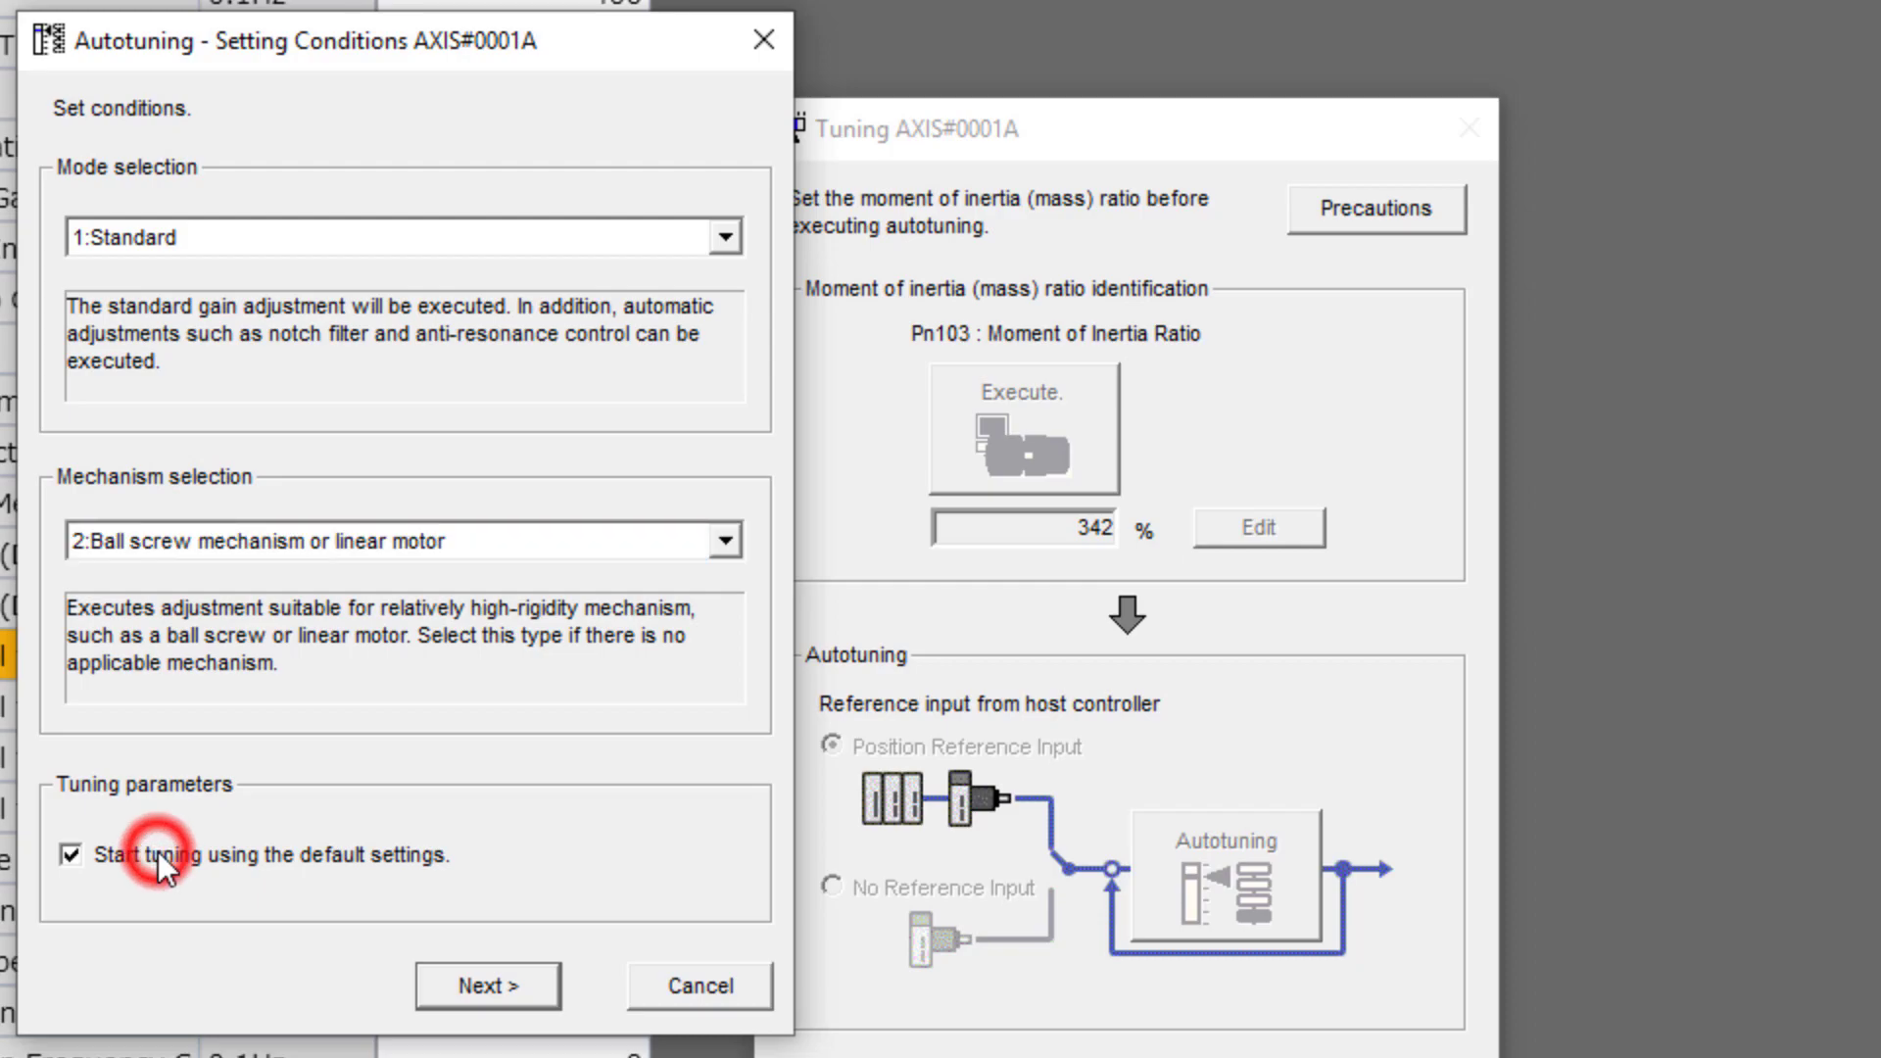
Accept the tuning parameter reset, keep inertia ratio 342 %, and open Program JOG Operation.
{"action": "left_click", "coordinate": [502, 989]}
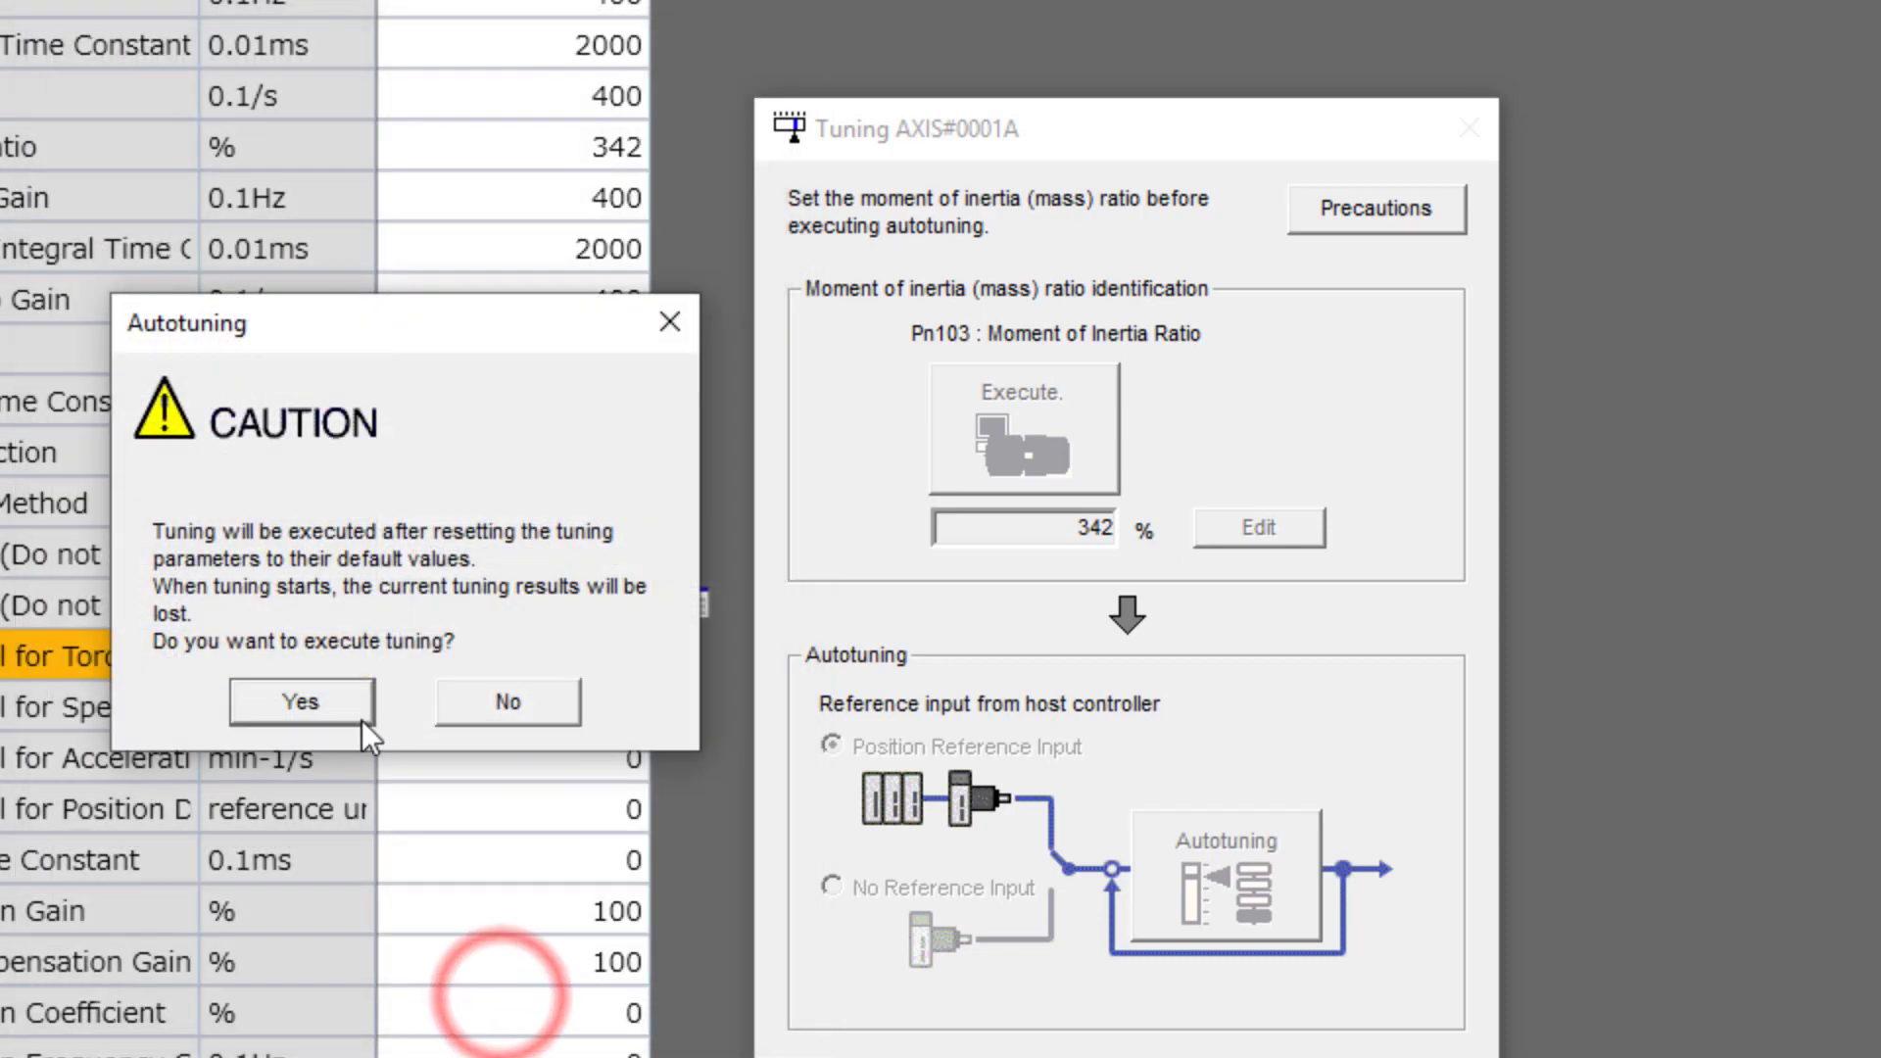
{"action": "left_click", "coordinate": [326, 703]}
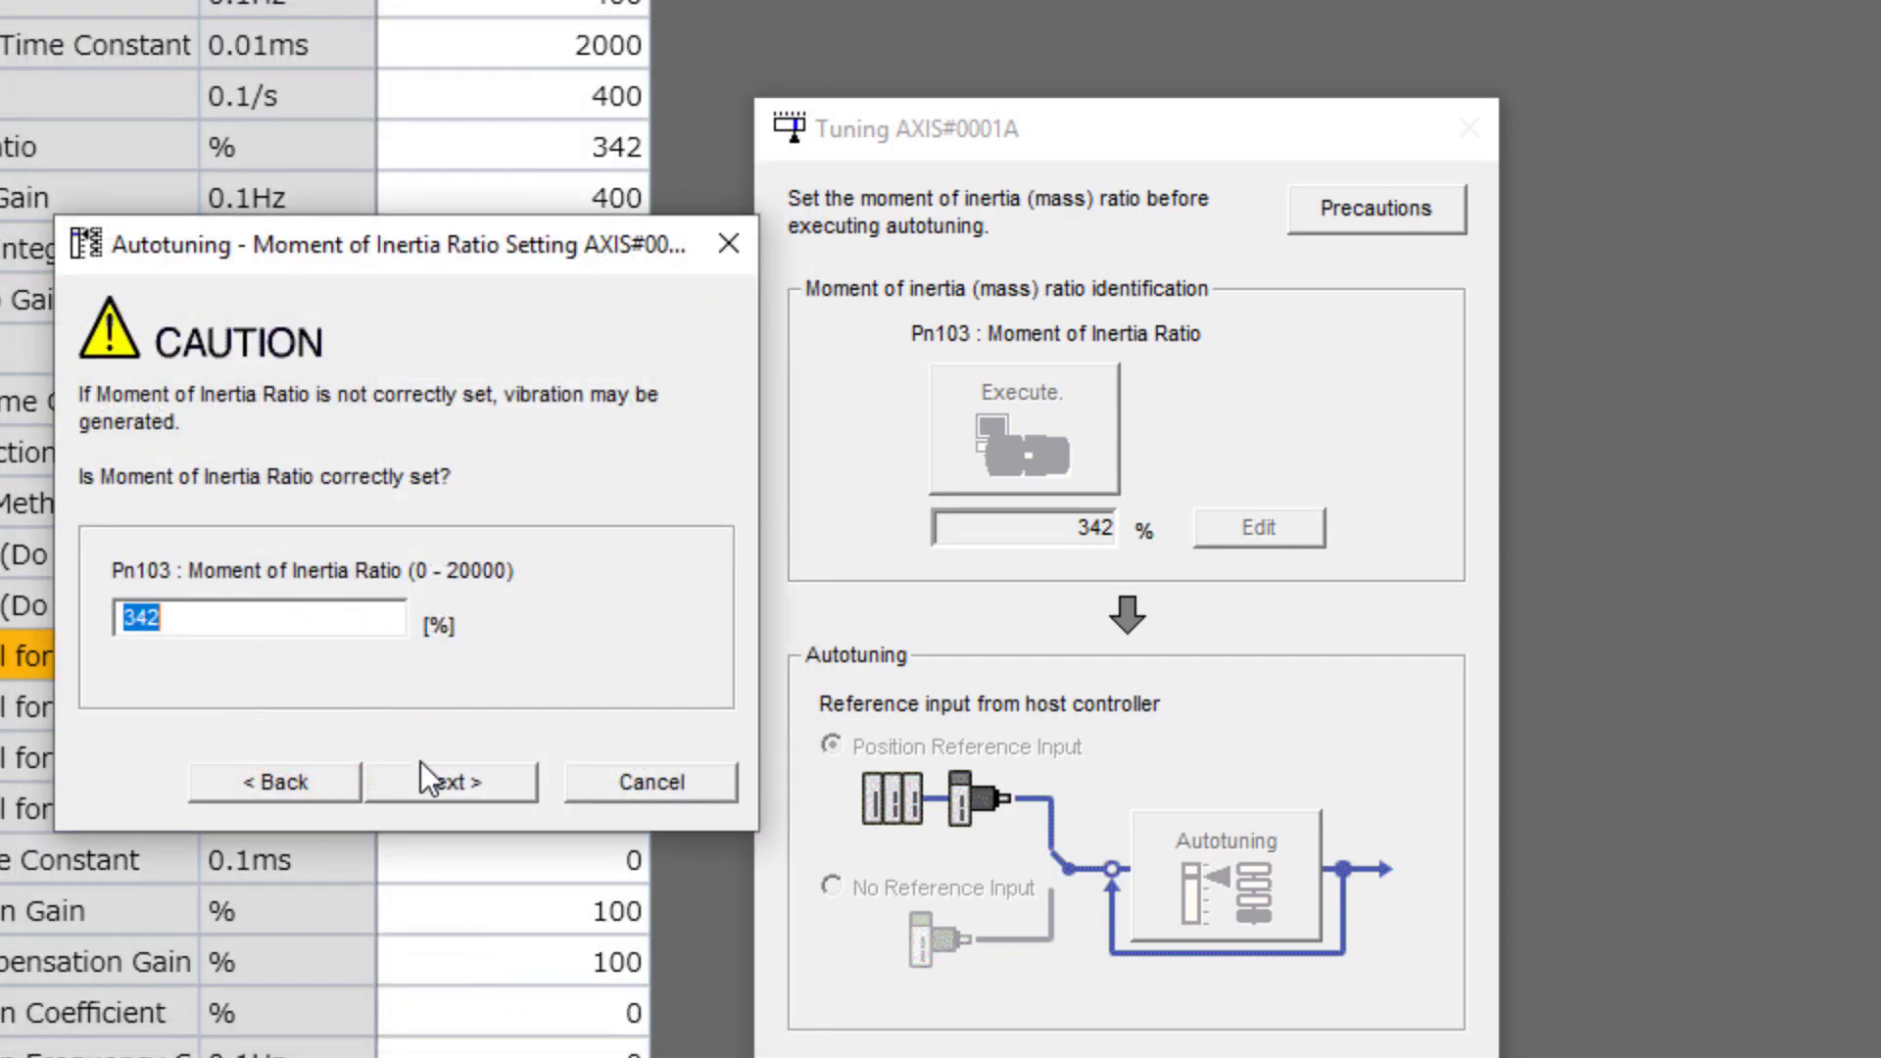
{"action": "left_click", "coordinate": [433, 768]}
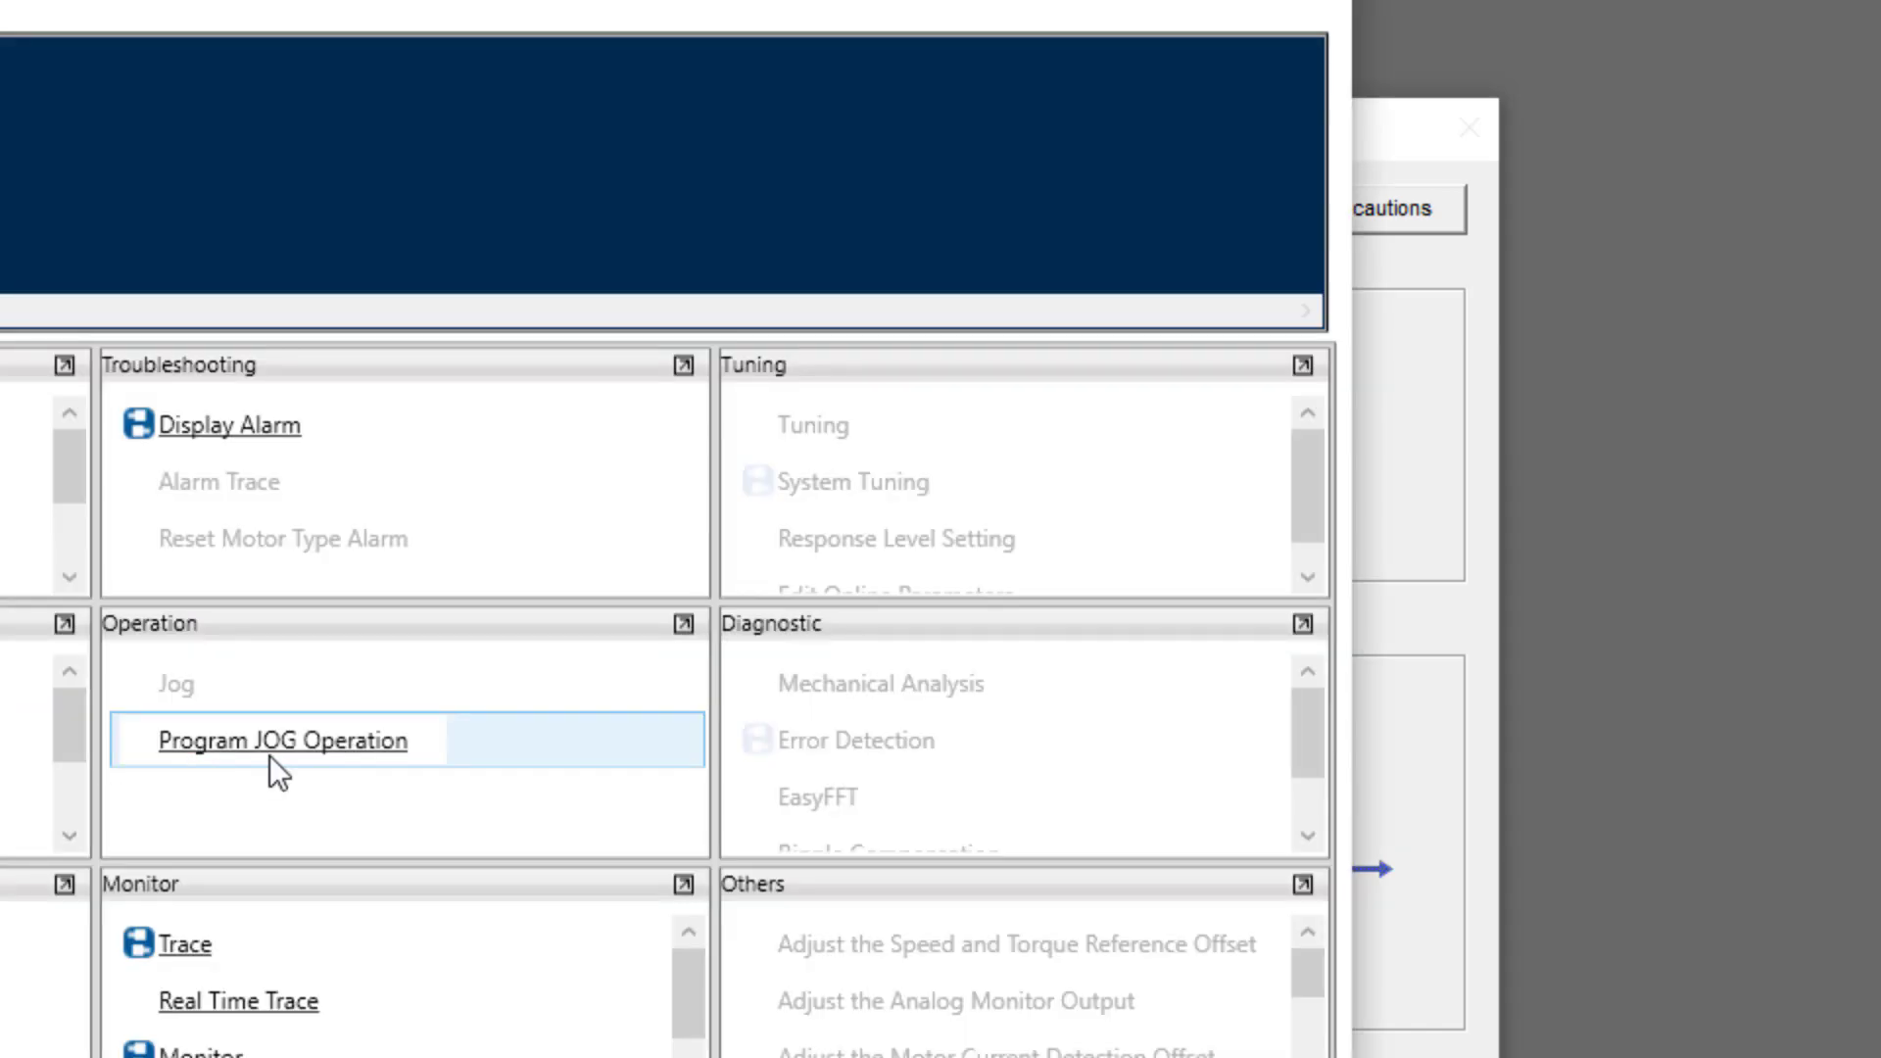
{"action": "left_click", "coordinate": [268, 755]}
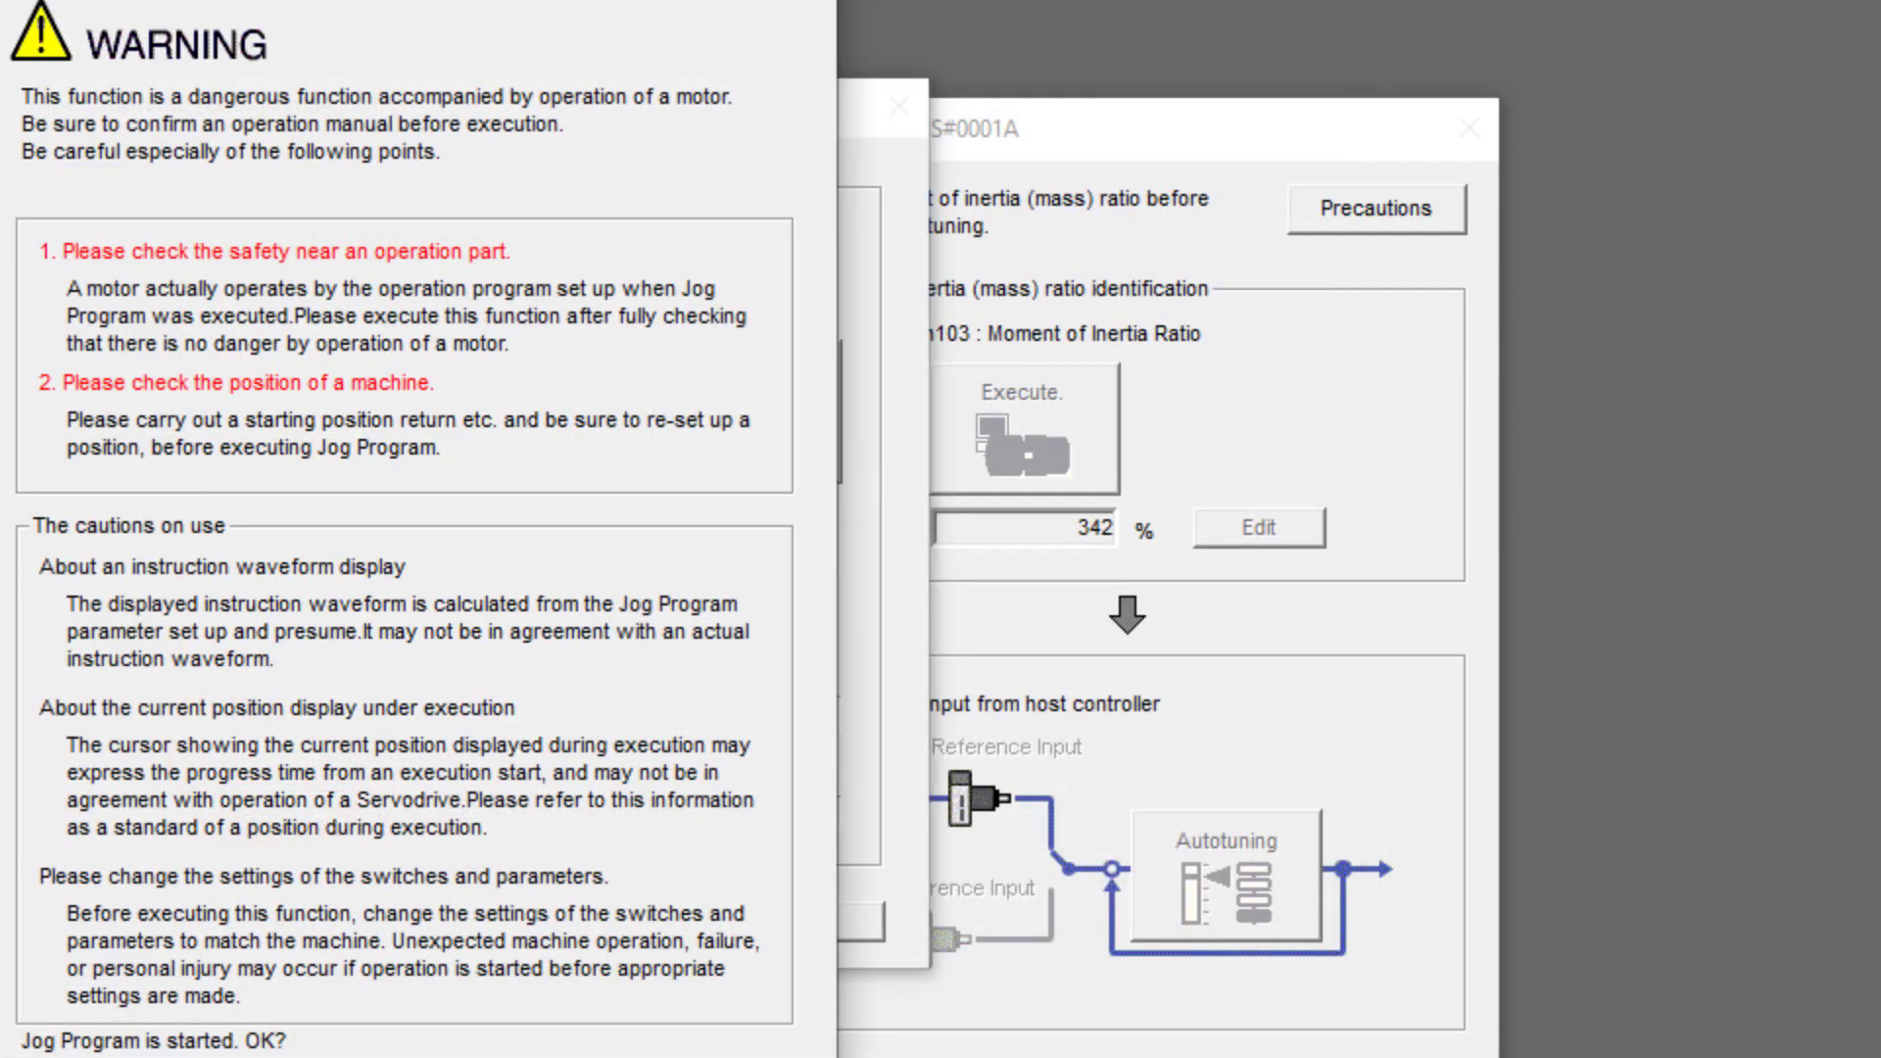
{"action": "left_click", "coordinate": [1077, 973]}
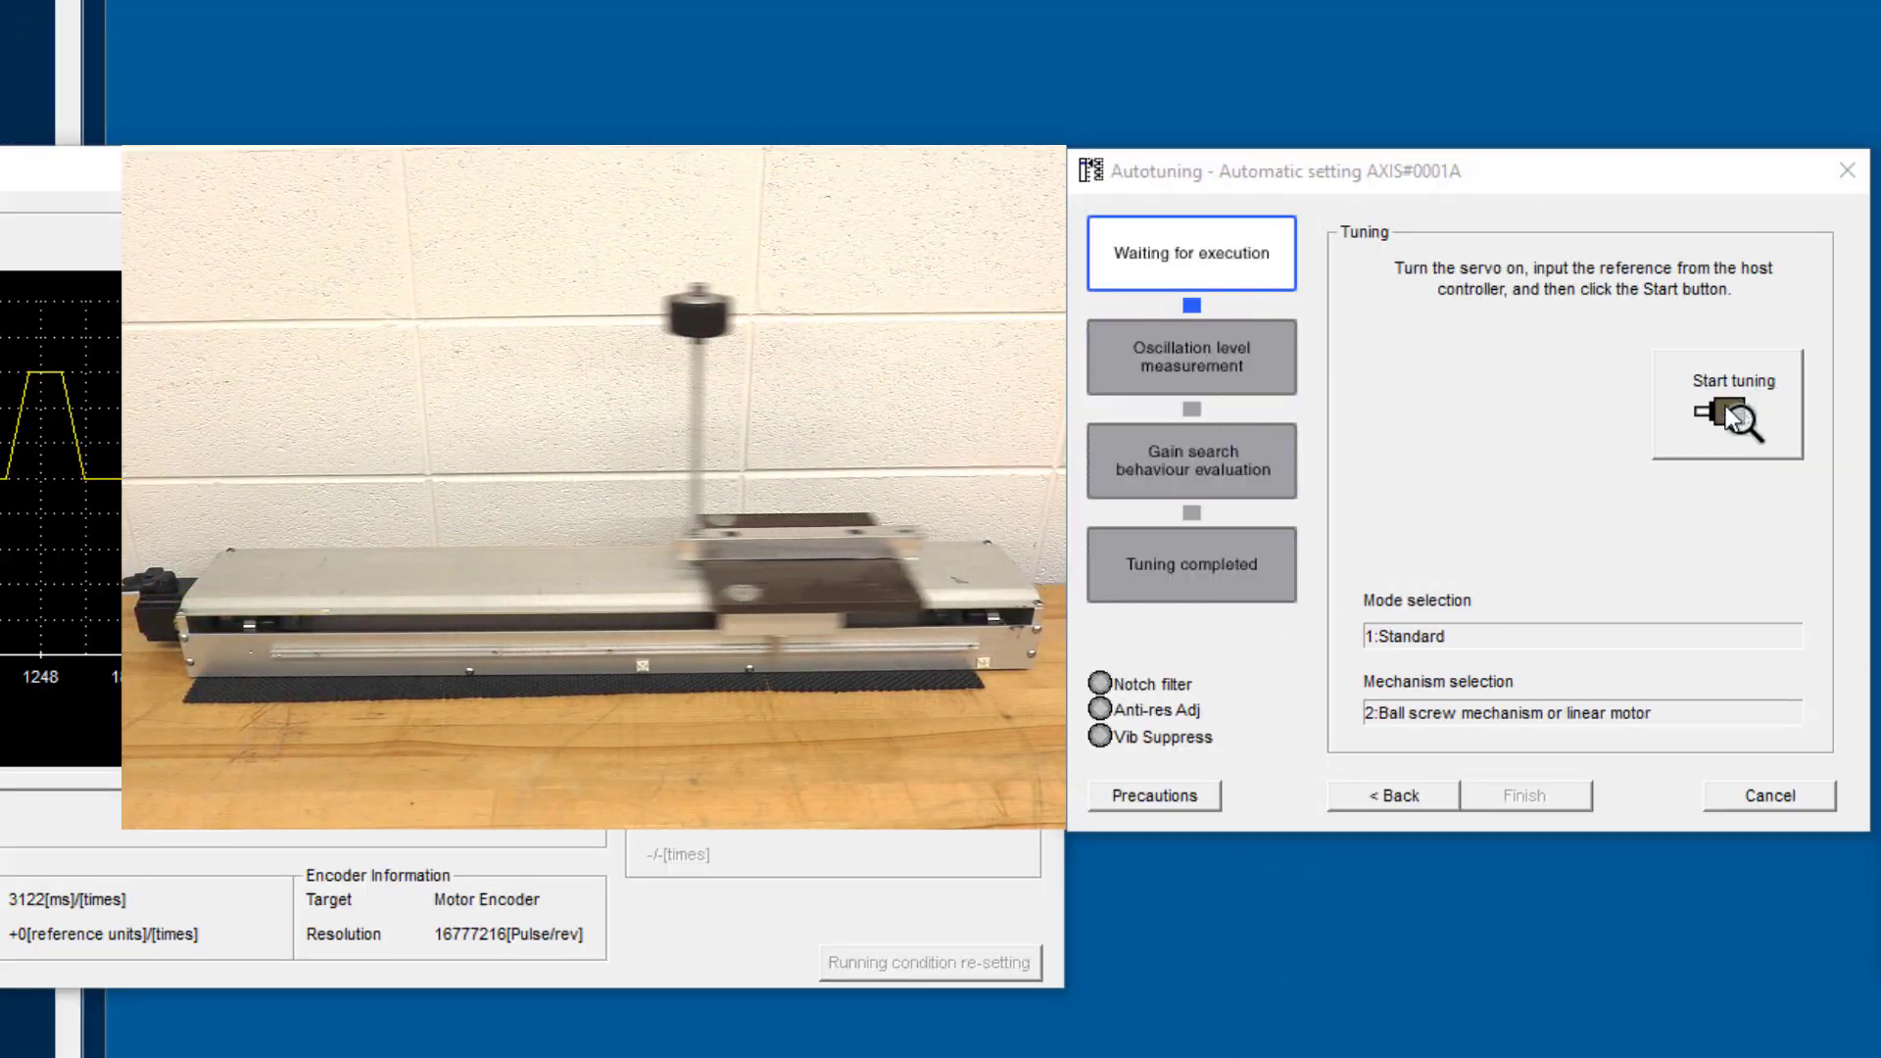
Start the Standard-mode autotuning run and confirm it is safe to begin.
{"action": "left_click", "coordinate": [1732, 409]}
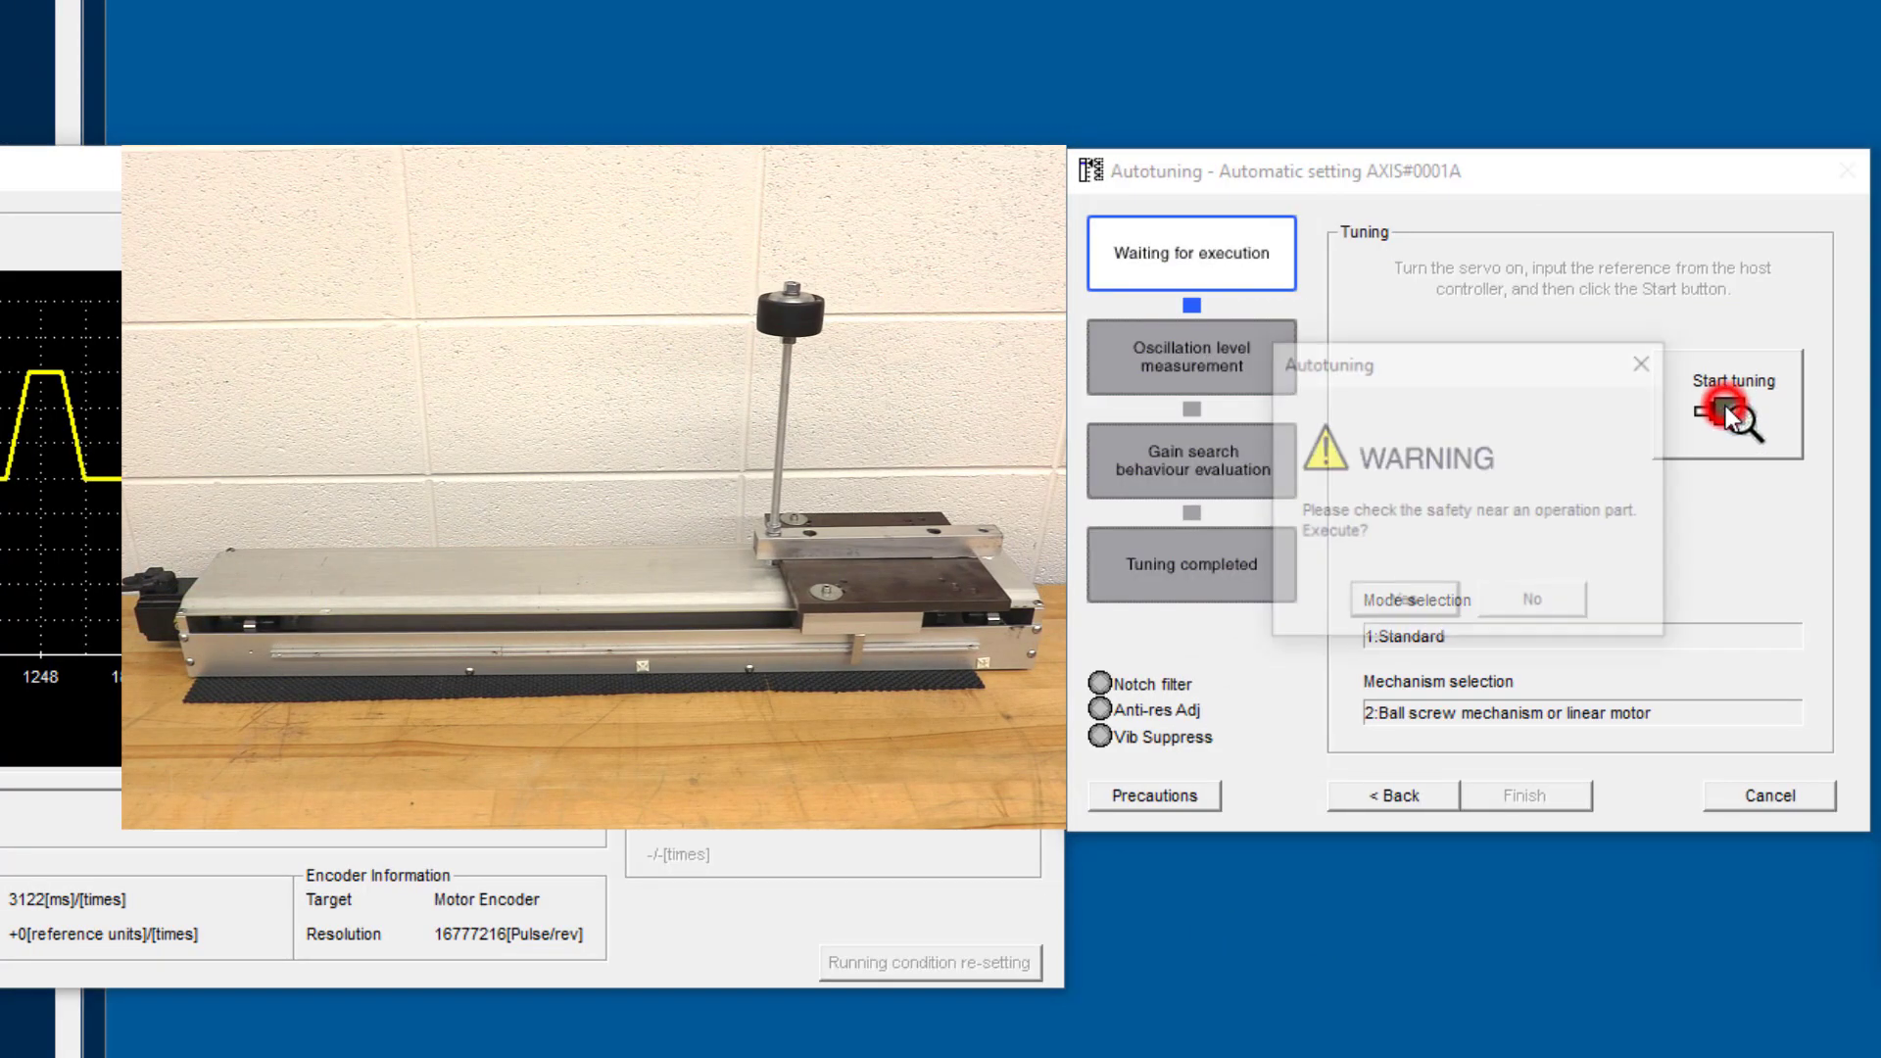
{"action": "left_click", "coordinate": [1402, 602]}
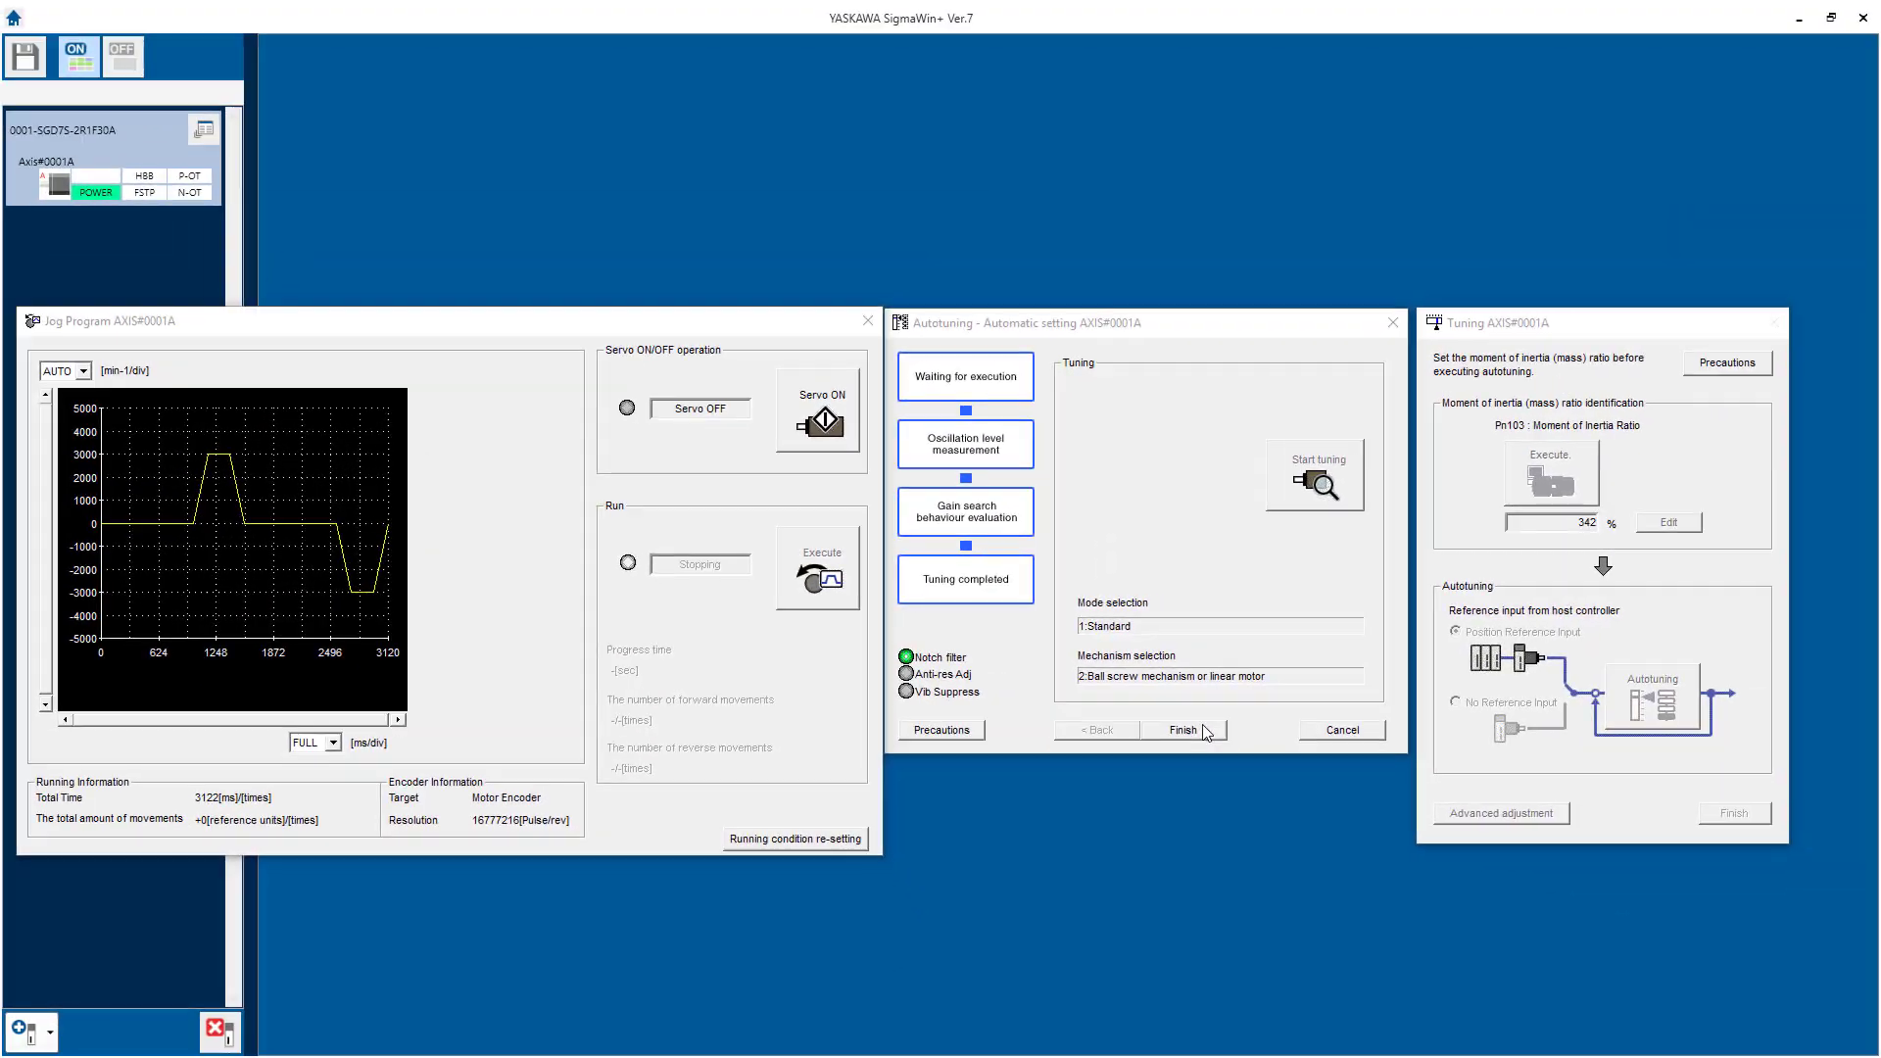
Finish and close the autotuning windows, then list the axis's Gain parameters.
{"action": "left_click", "coordinate": [1556, 798]}
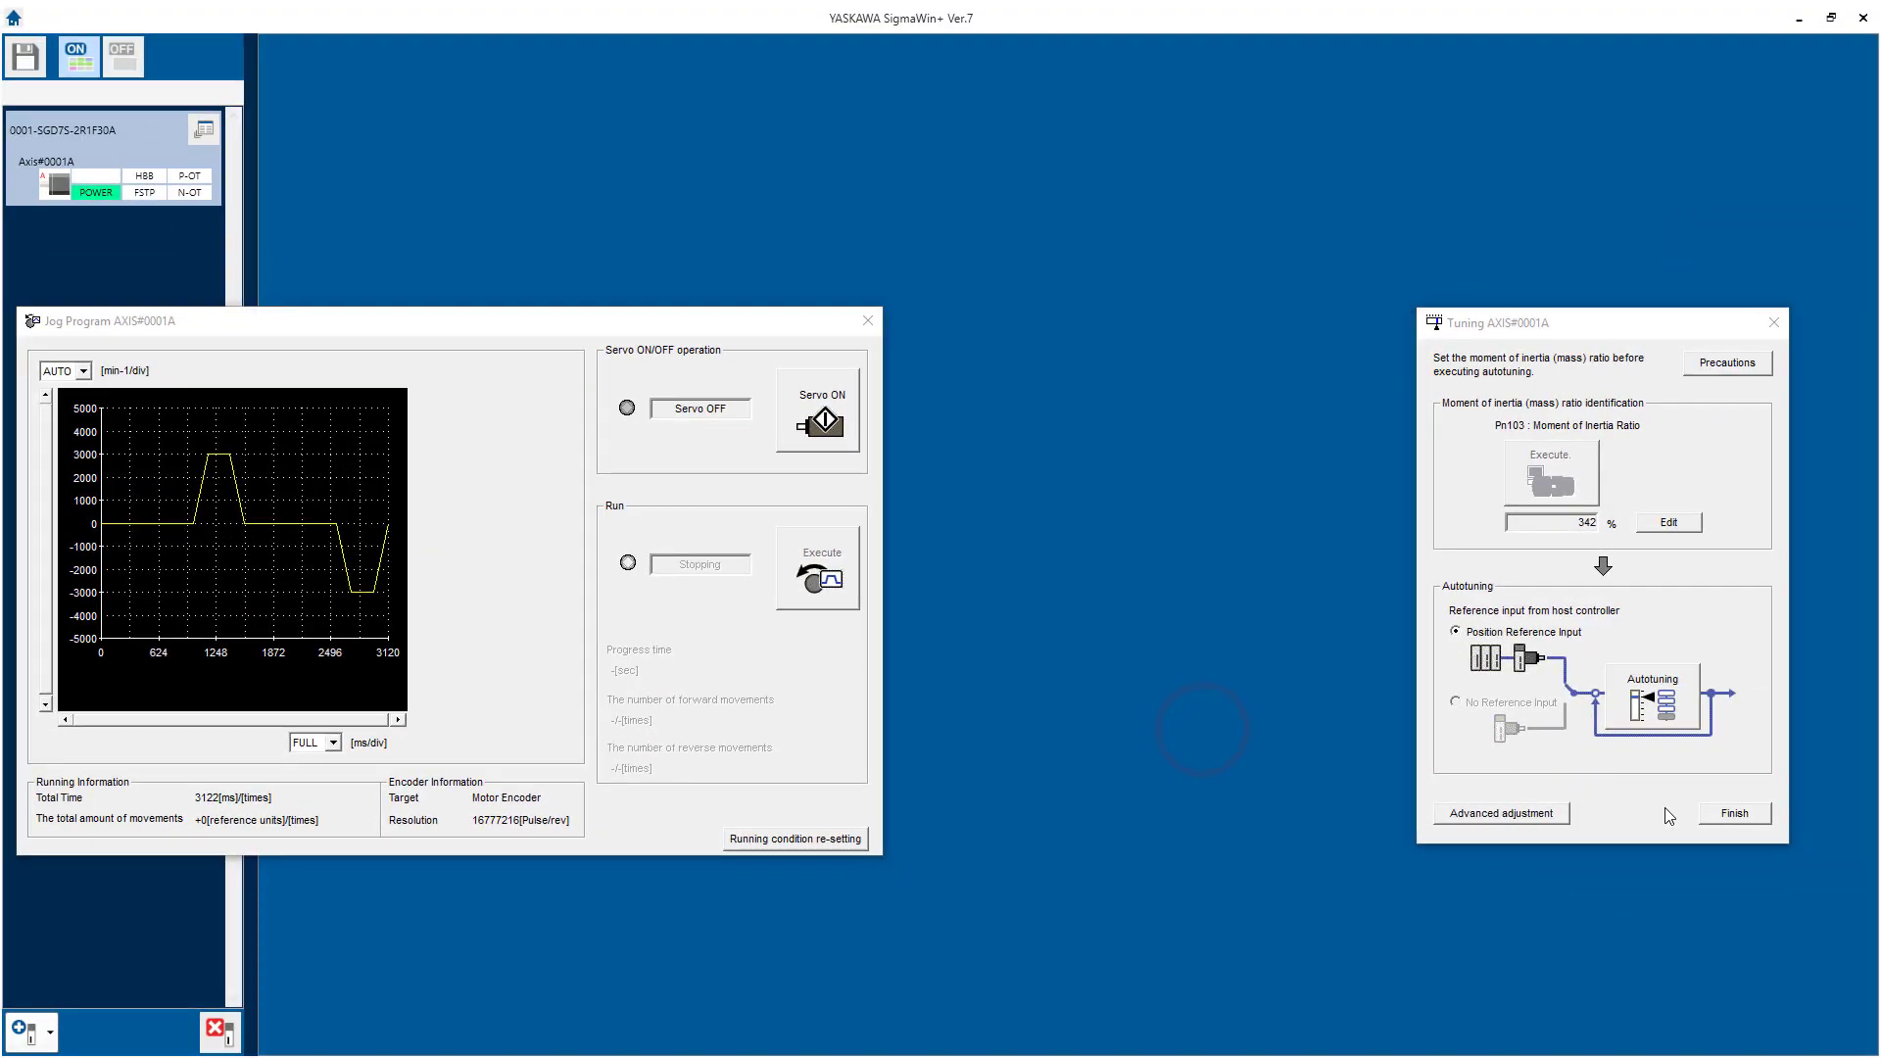
{"action": "left_click", "coordinate": [1732, 817]}
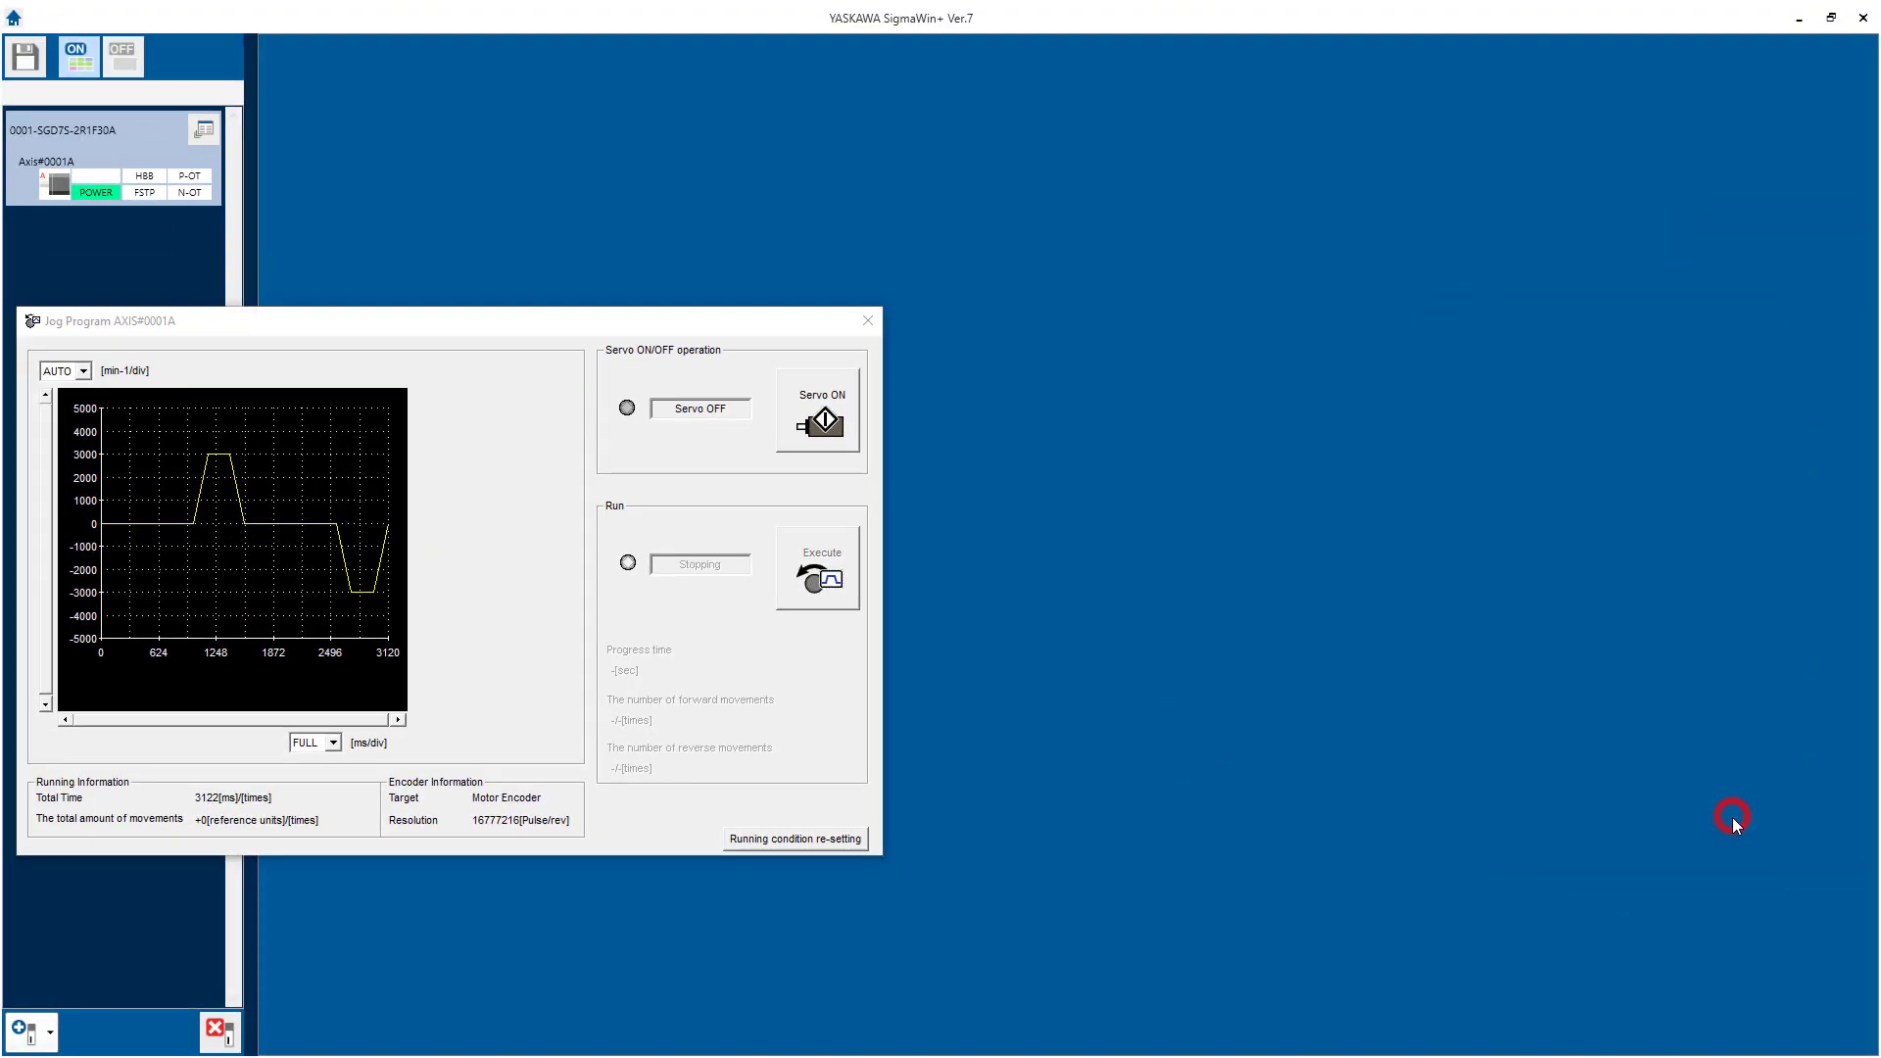
{"action": "left_click", "coordinate": [204, 126]}
{"action": "left_click", "coordinate": [549, 487]}
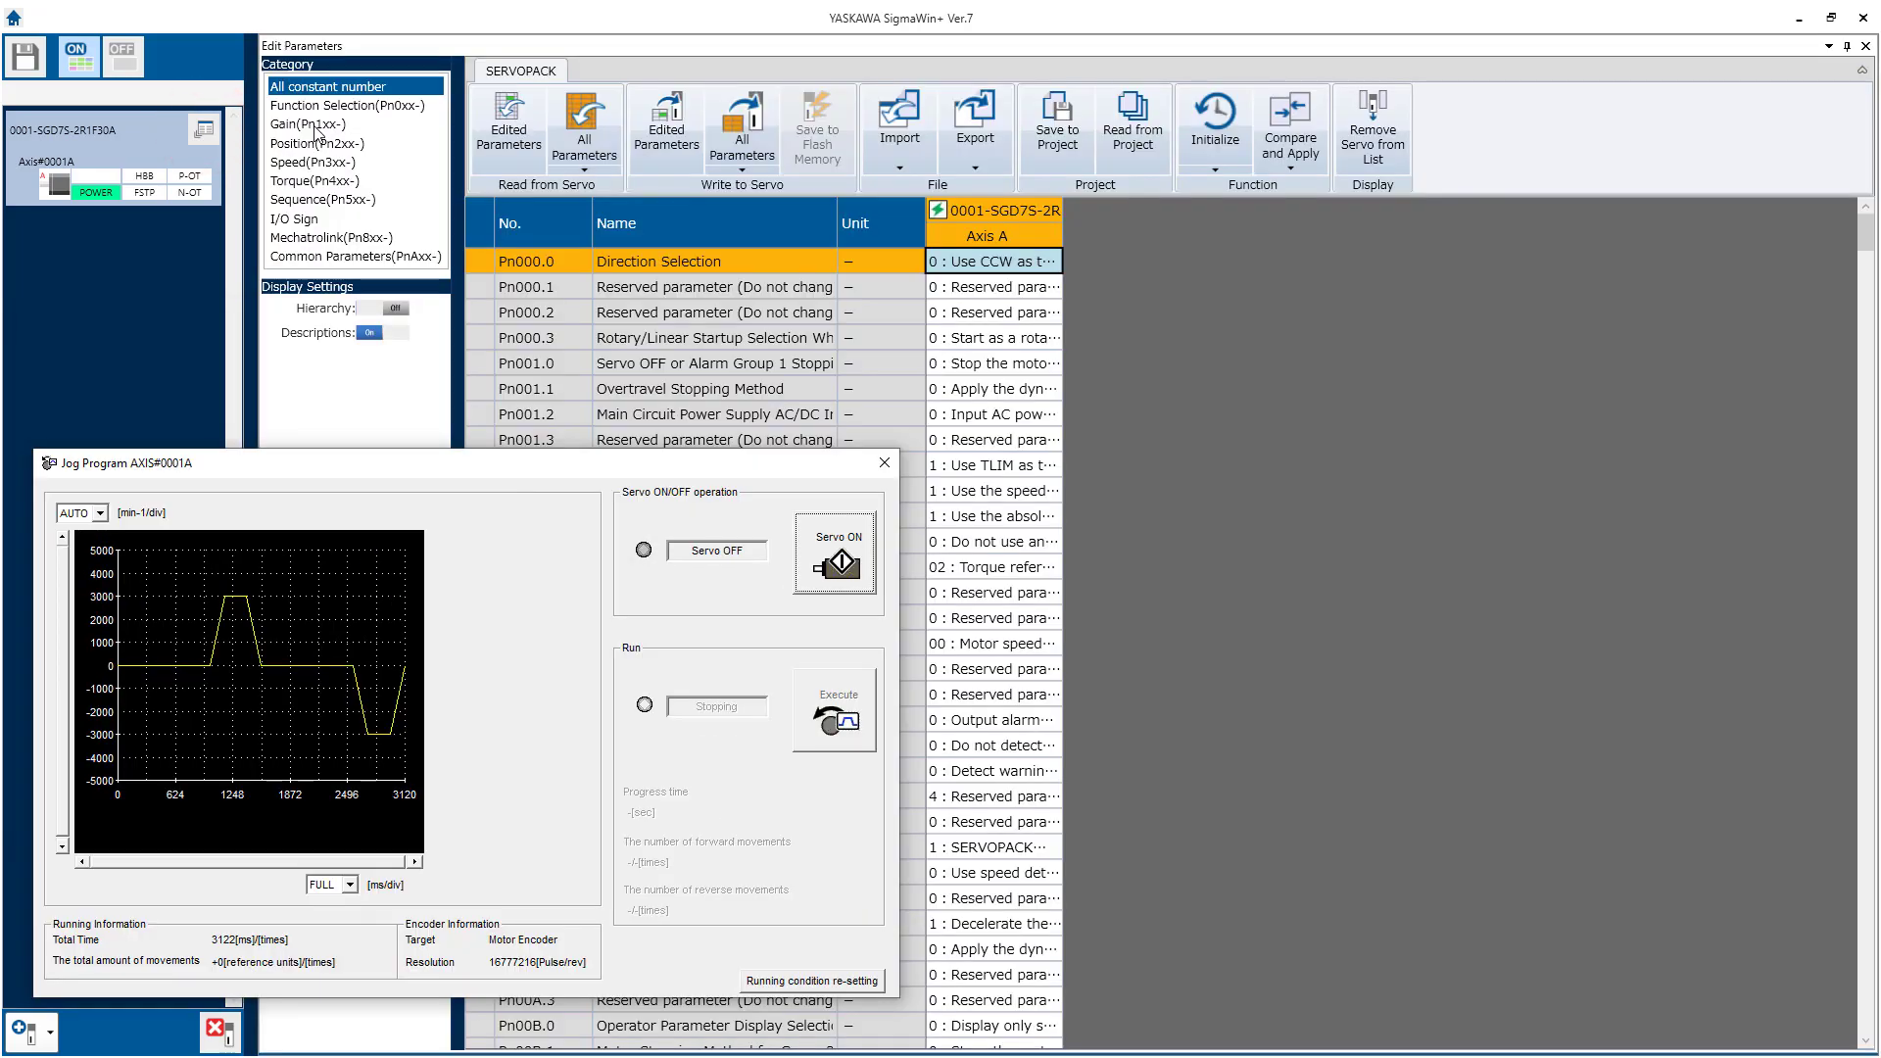
{"action": "left_click", "coordinate": [315, 126]}
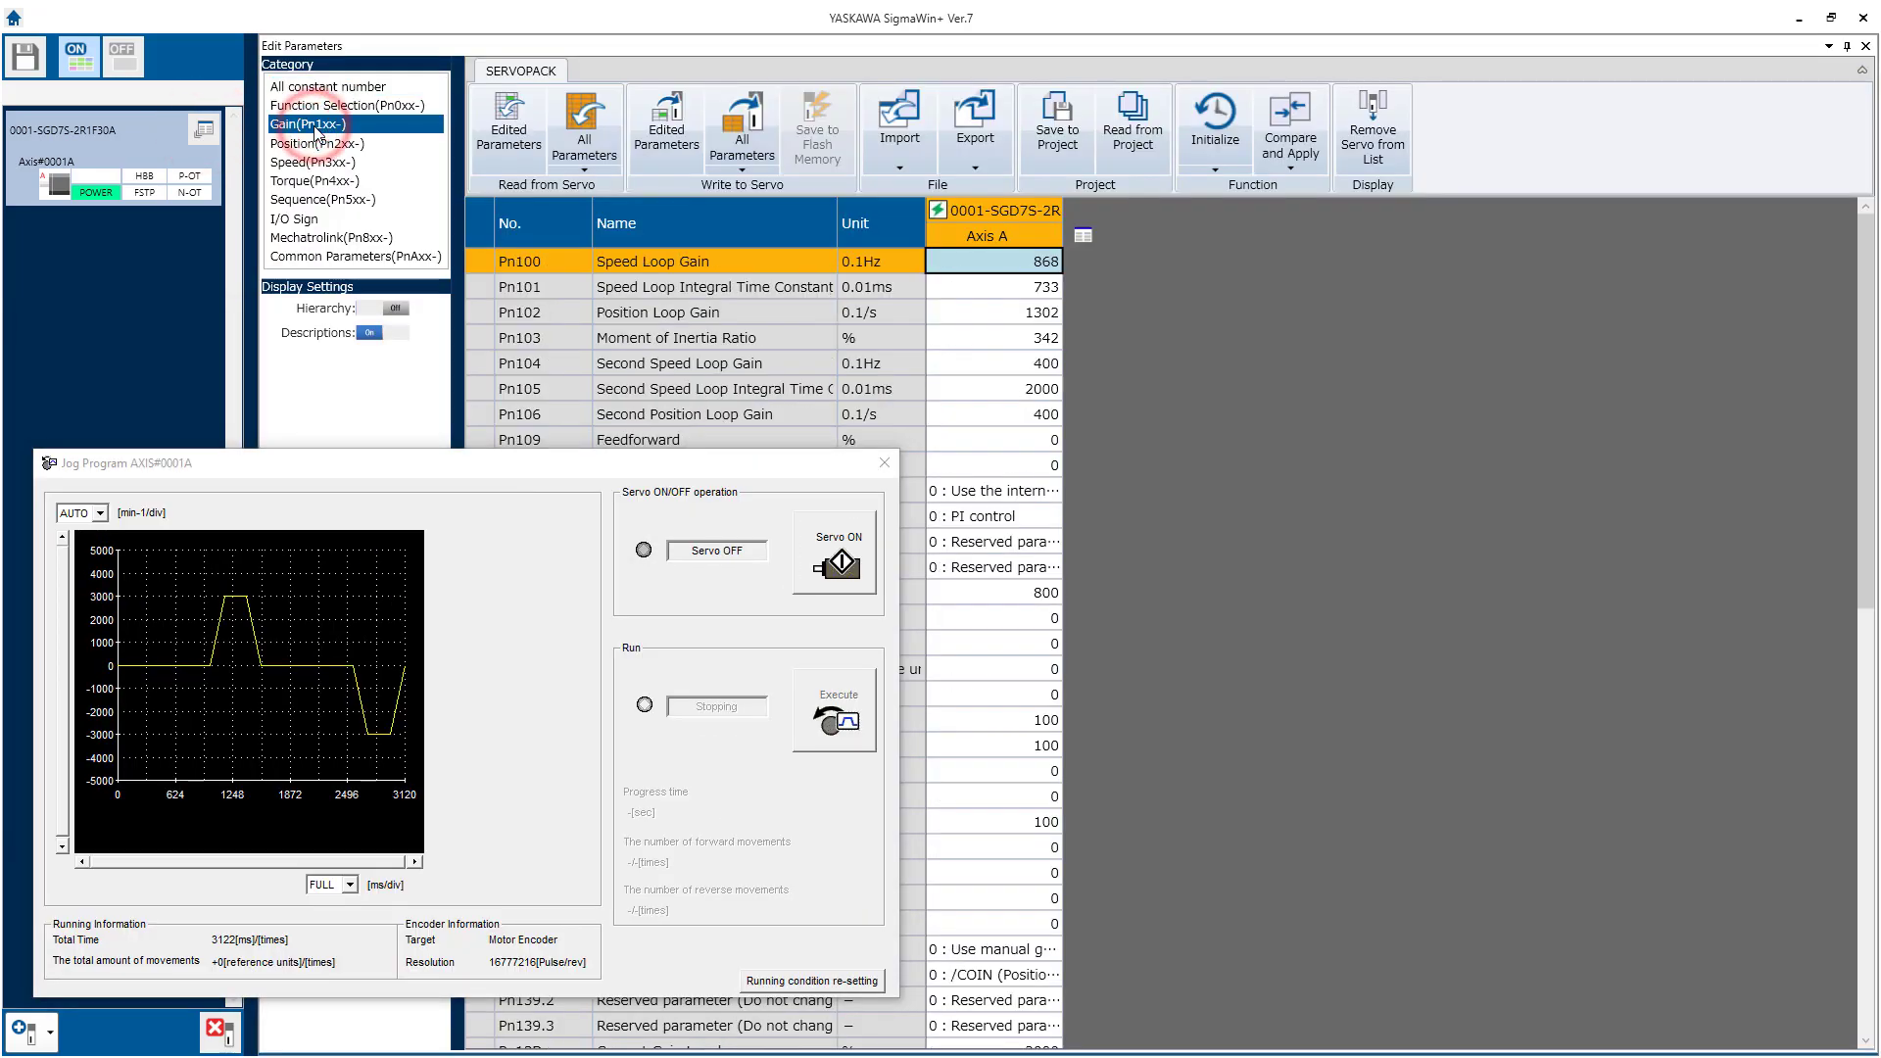
Set Pn109 Feedforward back to 100 % and write it to the servo.
{"action": "left_click", "coordinate": [979, 438]}
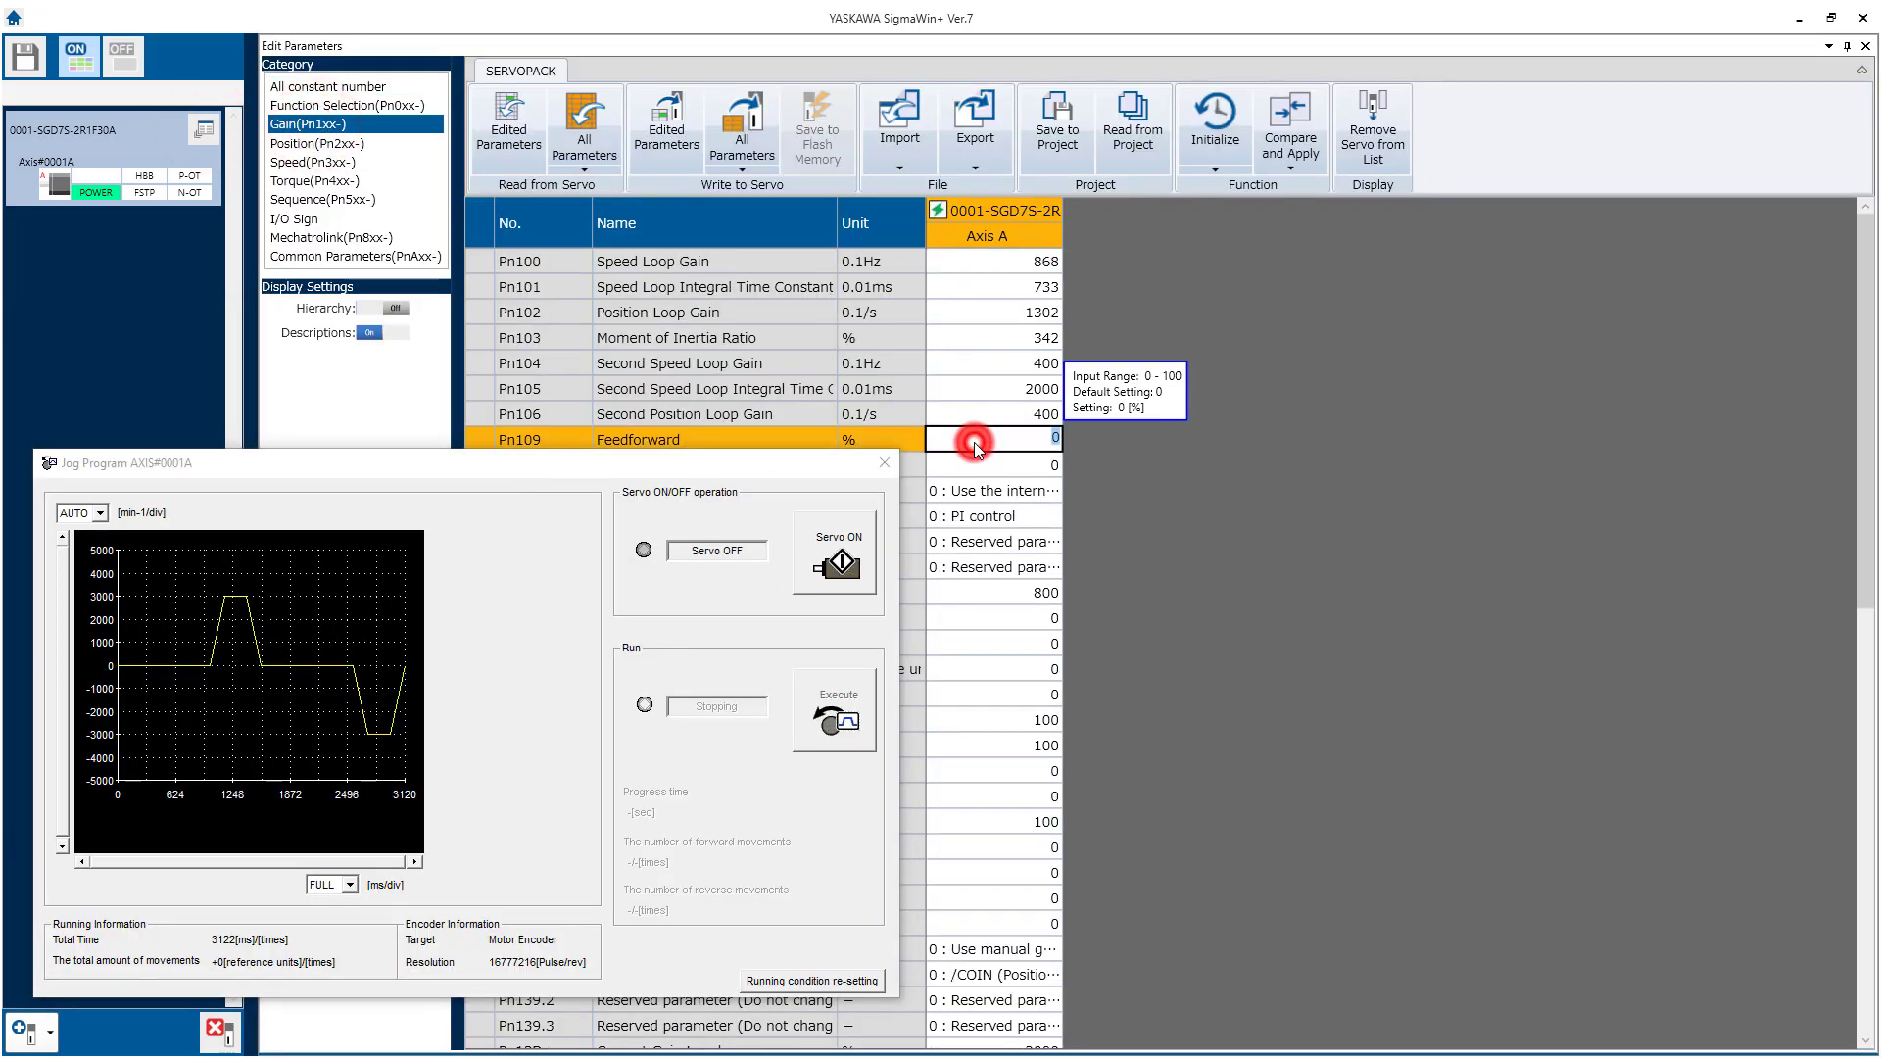
{"action": "type", "text": "1000"}
{"action": "key", "text": "Return"}
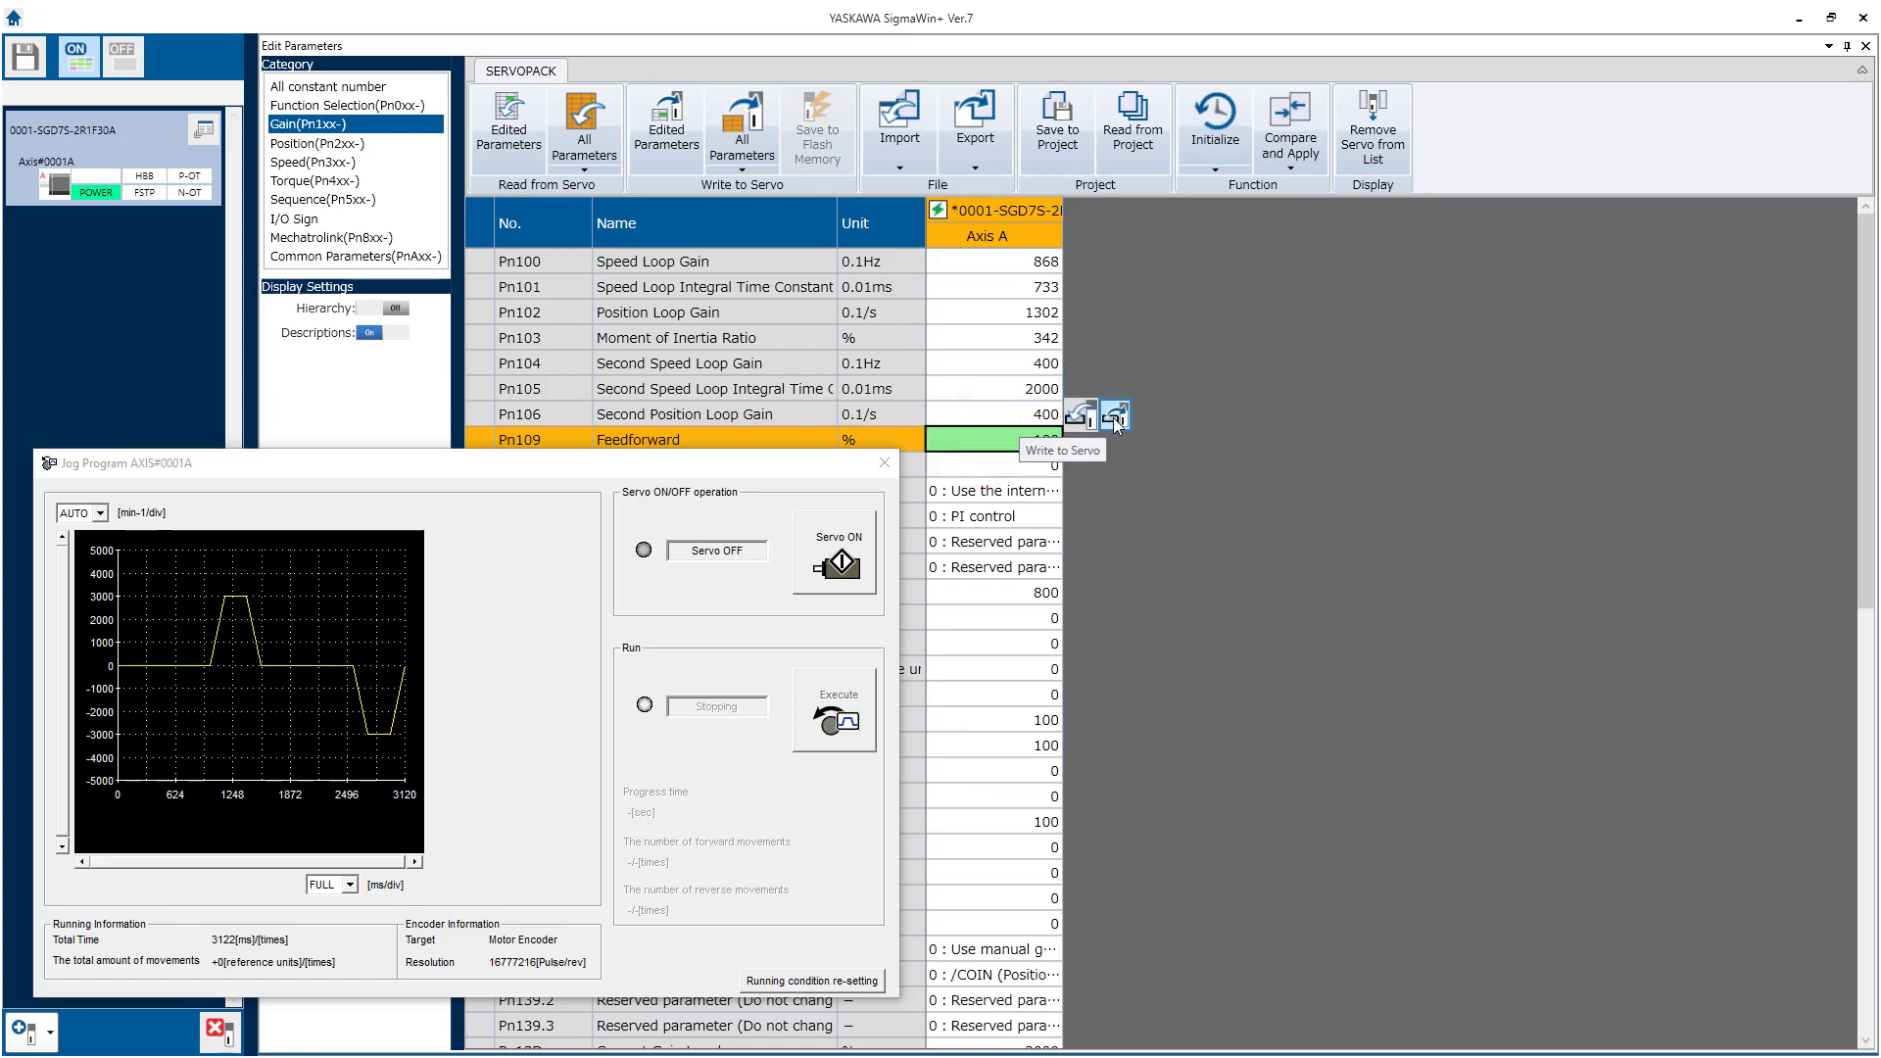
{"action": "left_click", "coordinate": [1113, 417]}
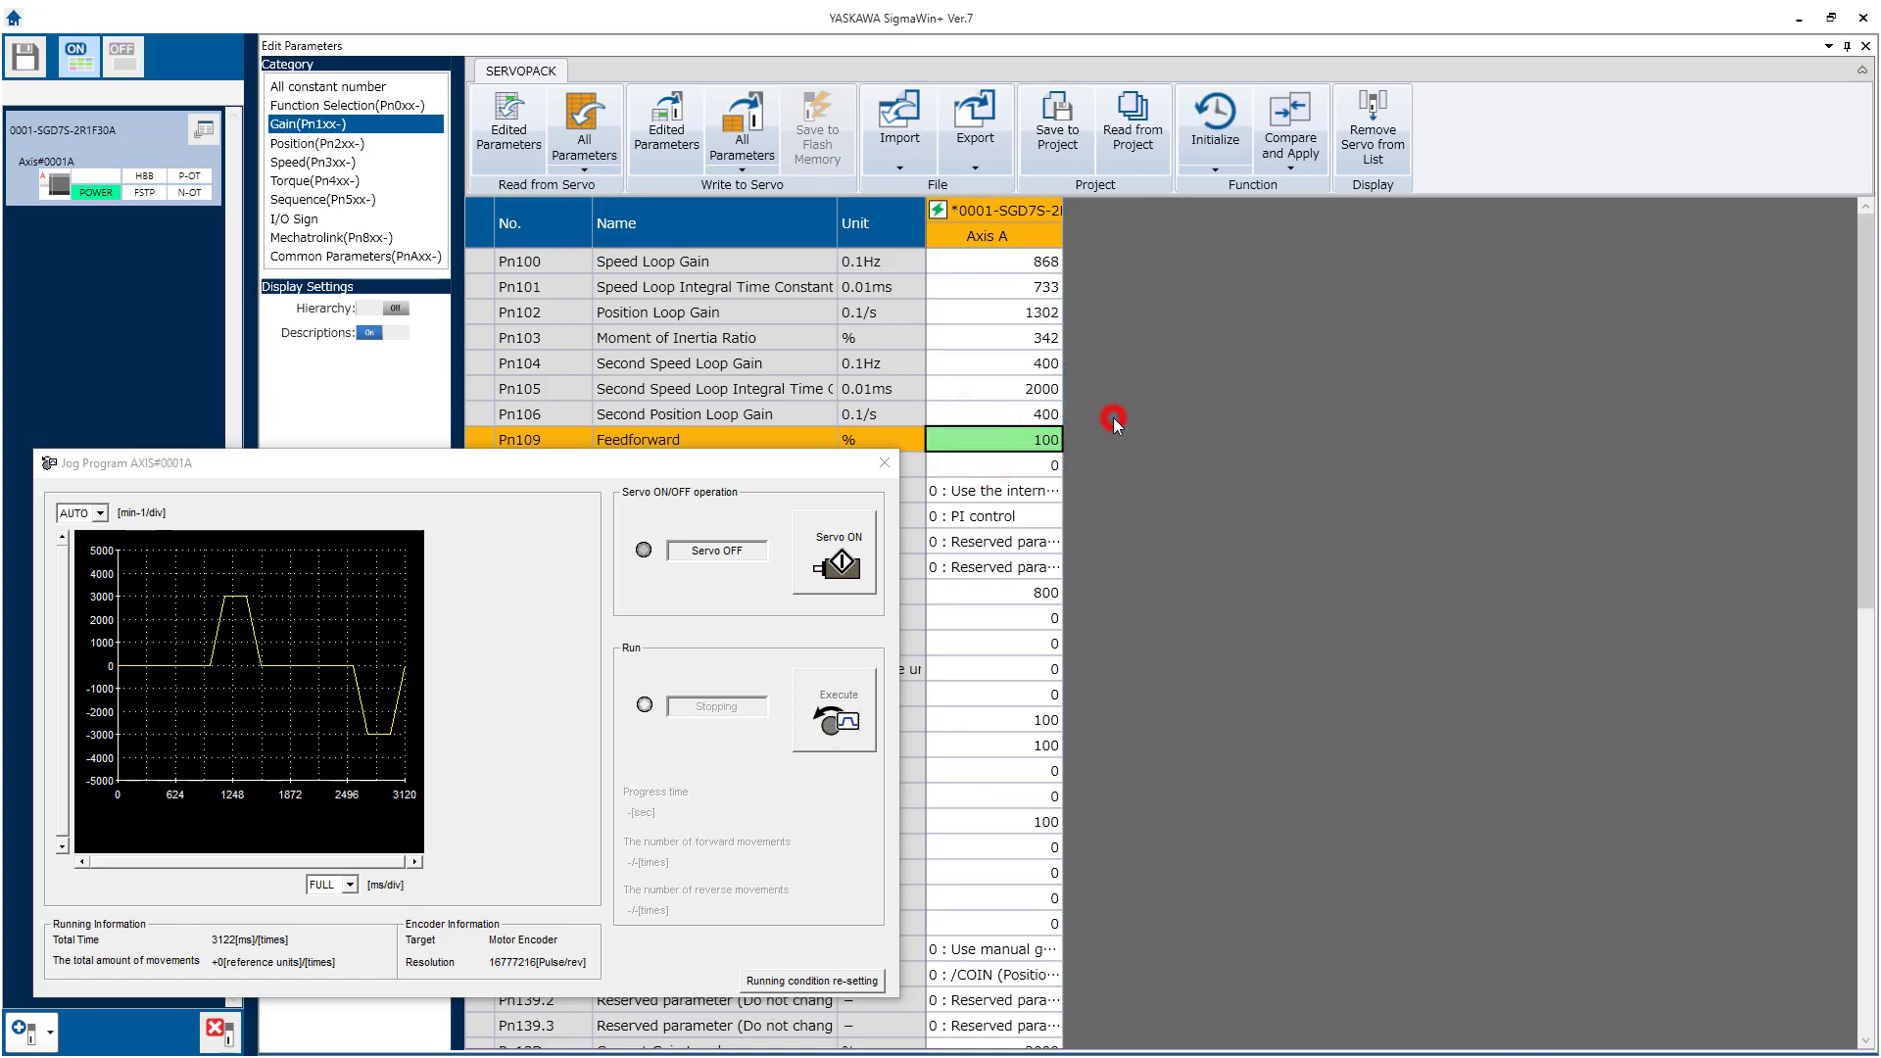
Start a data trace, capture a servo-on jog program run, then switch the servo off.
{"action": "left_click", "coordinate": [205, 131]}
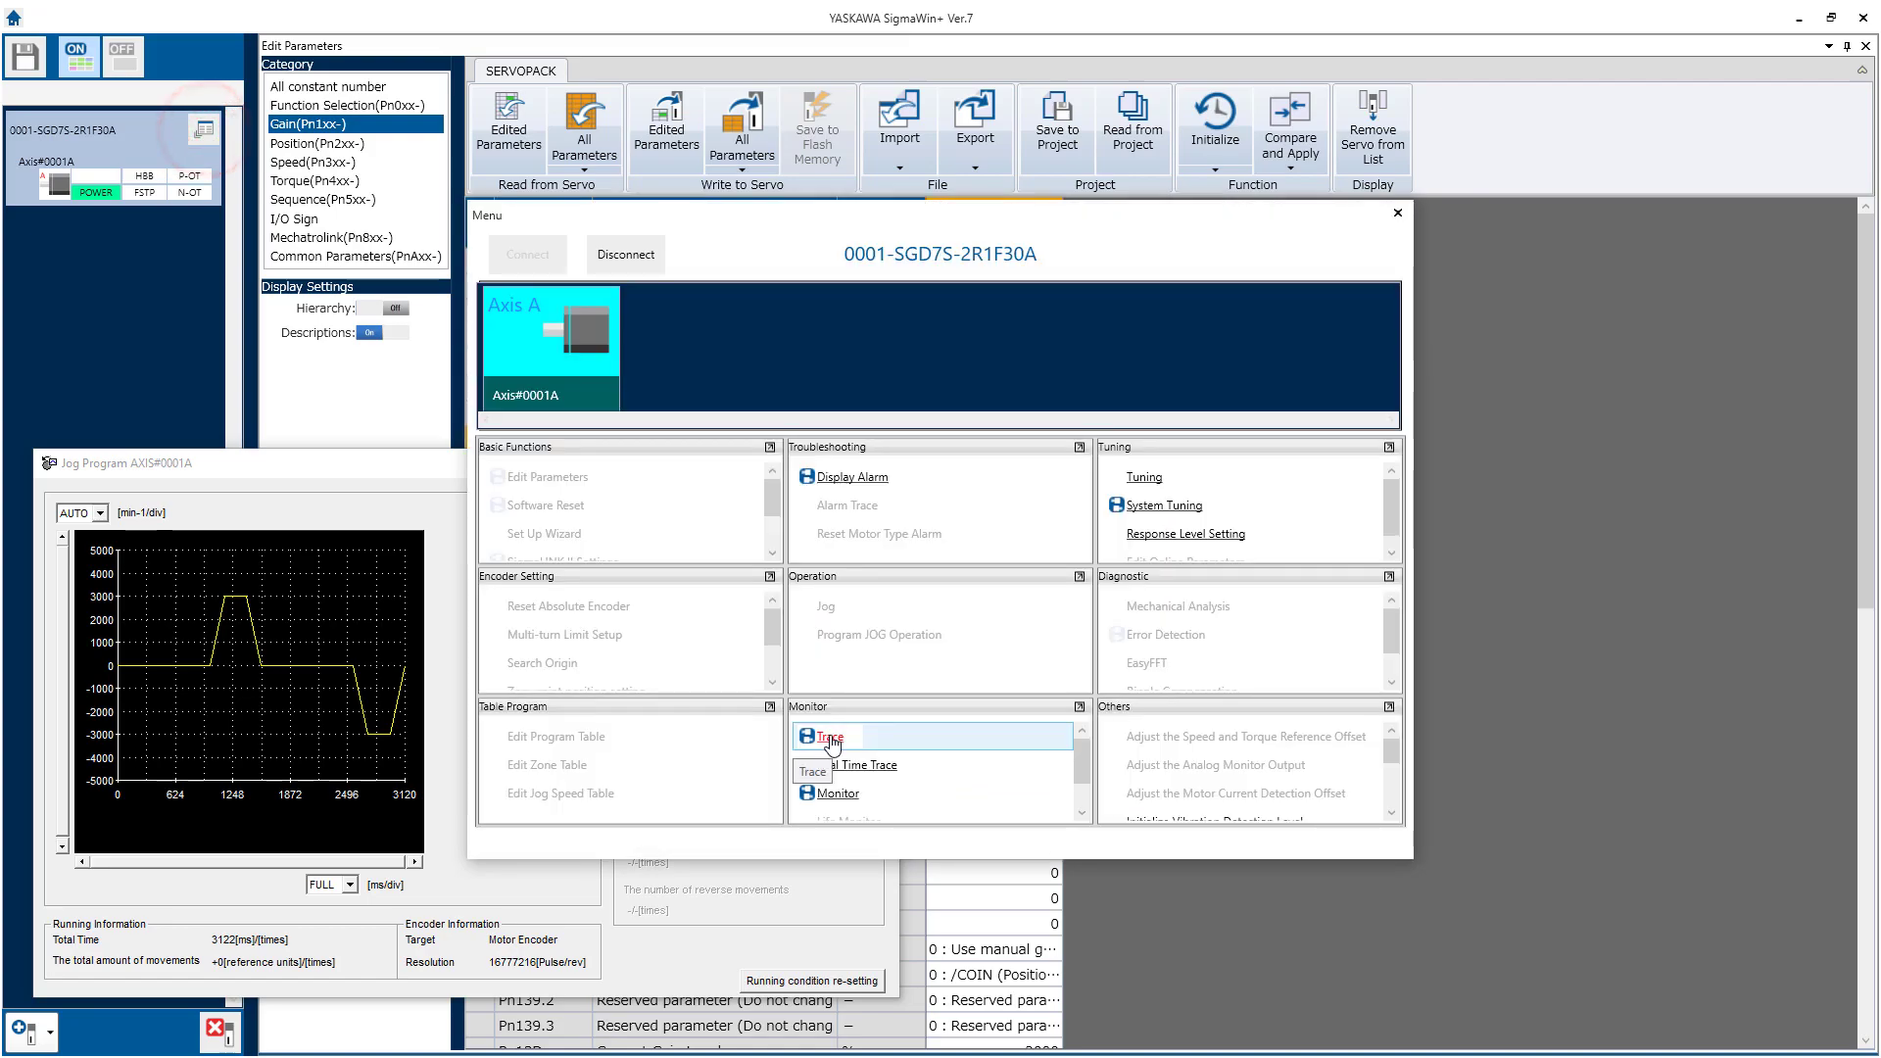
{"action": "left_click", "coordinate": [832, 740]}
{"action": "left_click", "coordinate": [357, 169]}
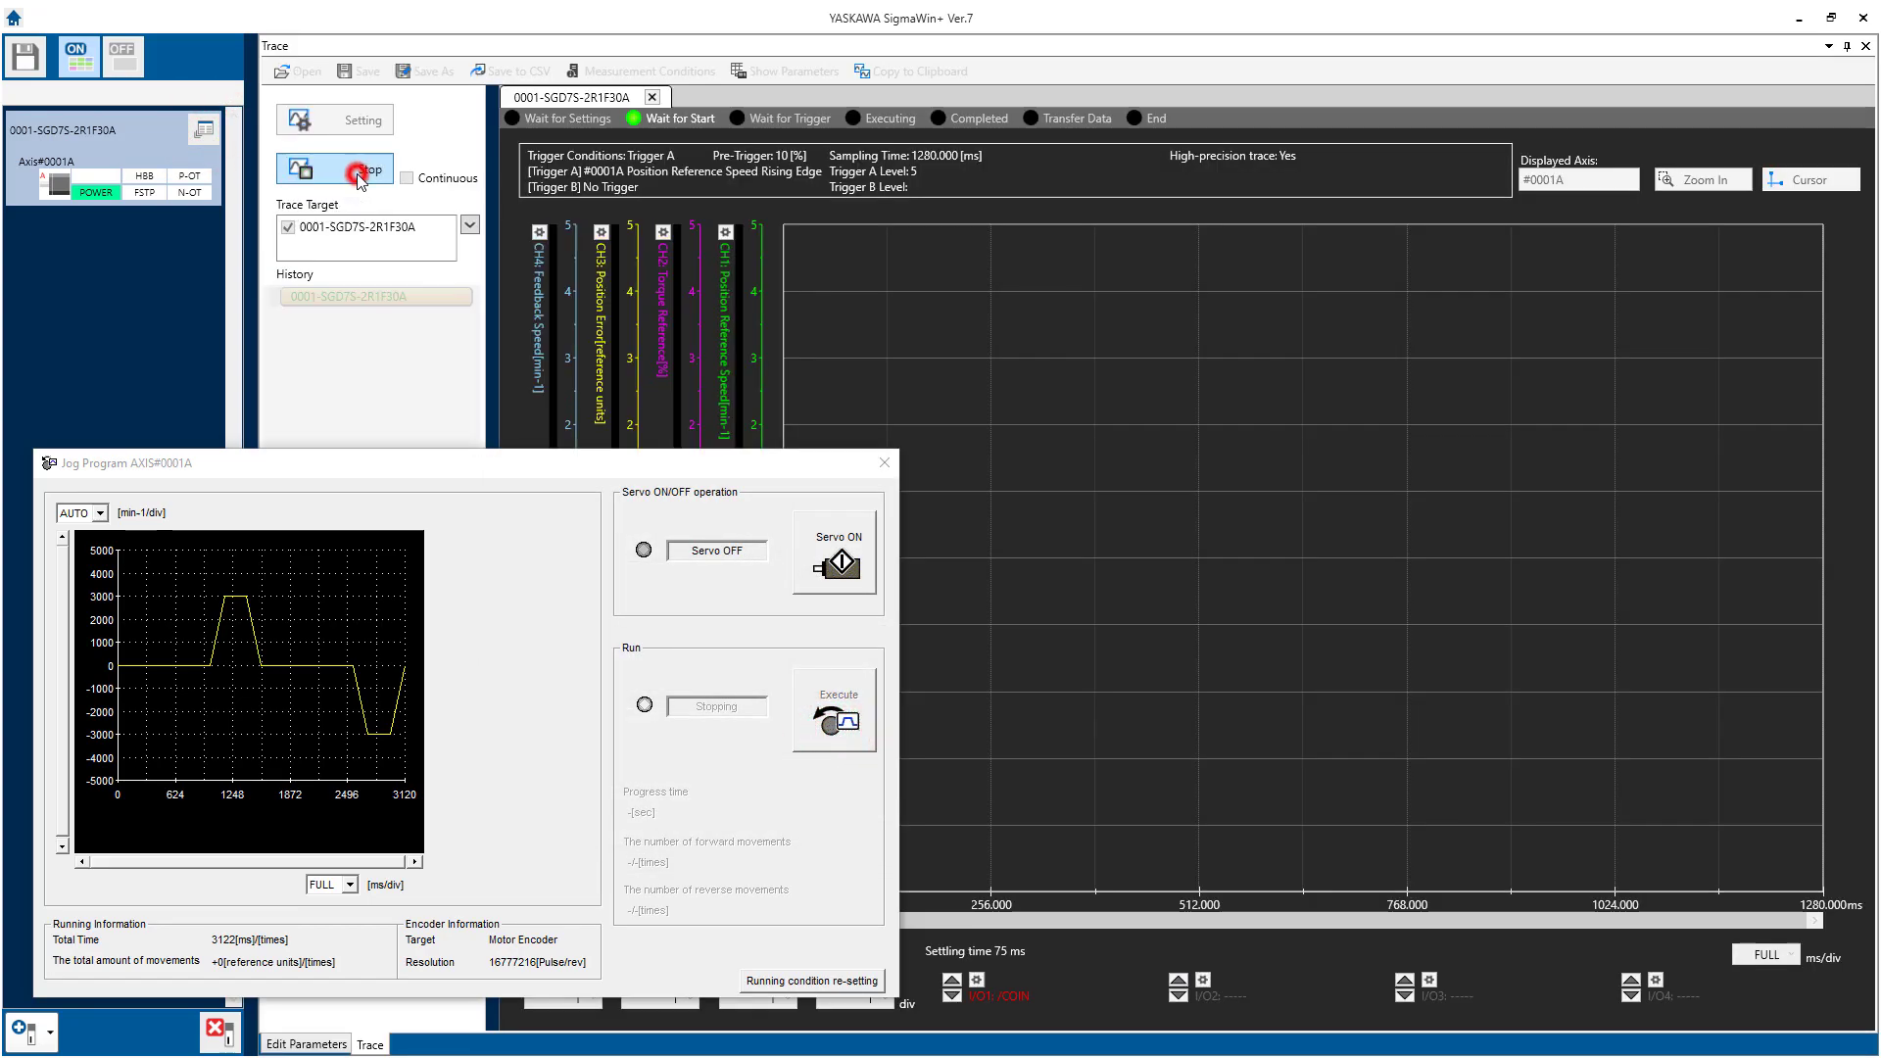
{"action": "left_click", "coordinate": [838, 571]}
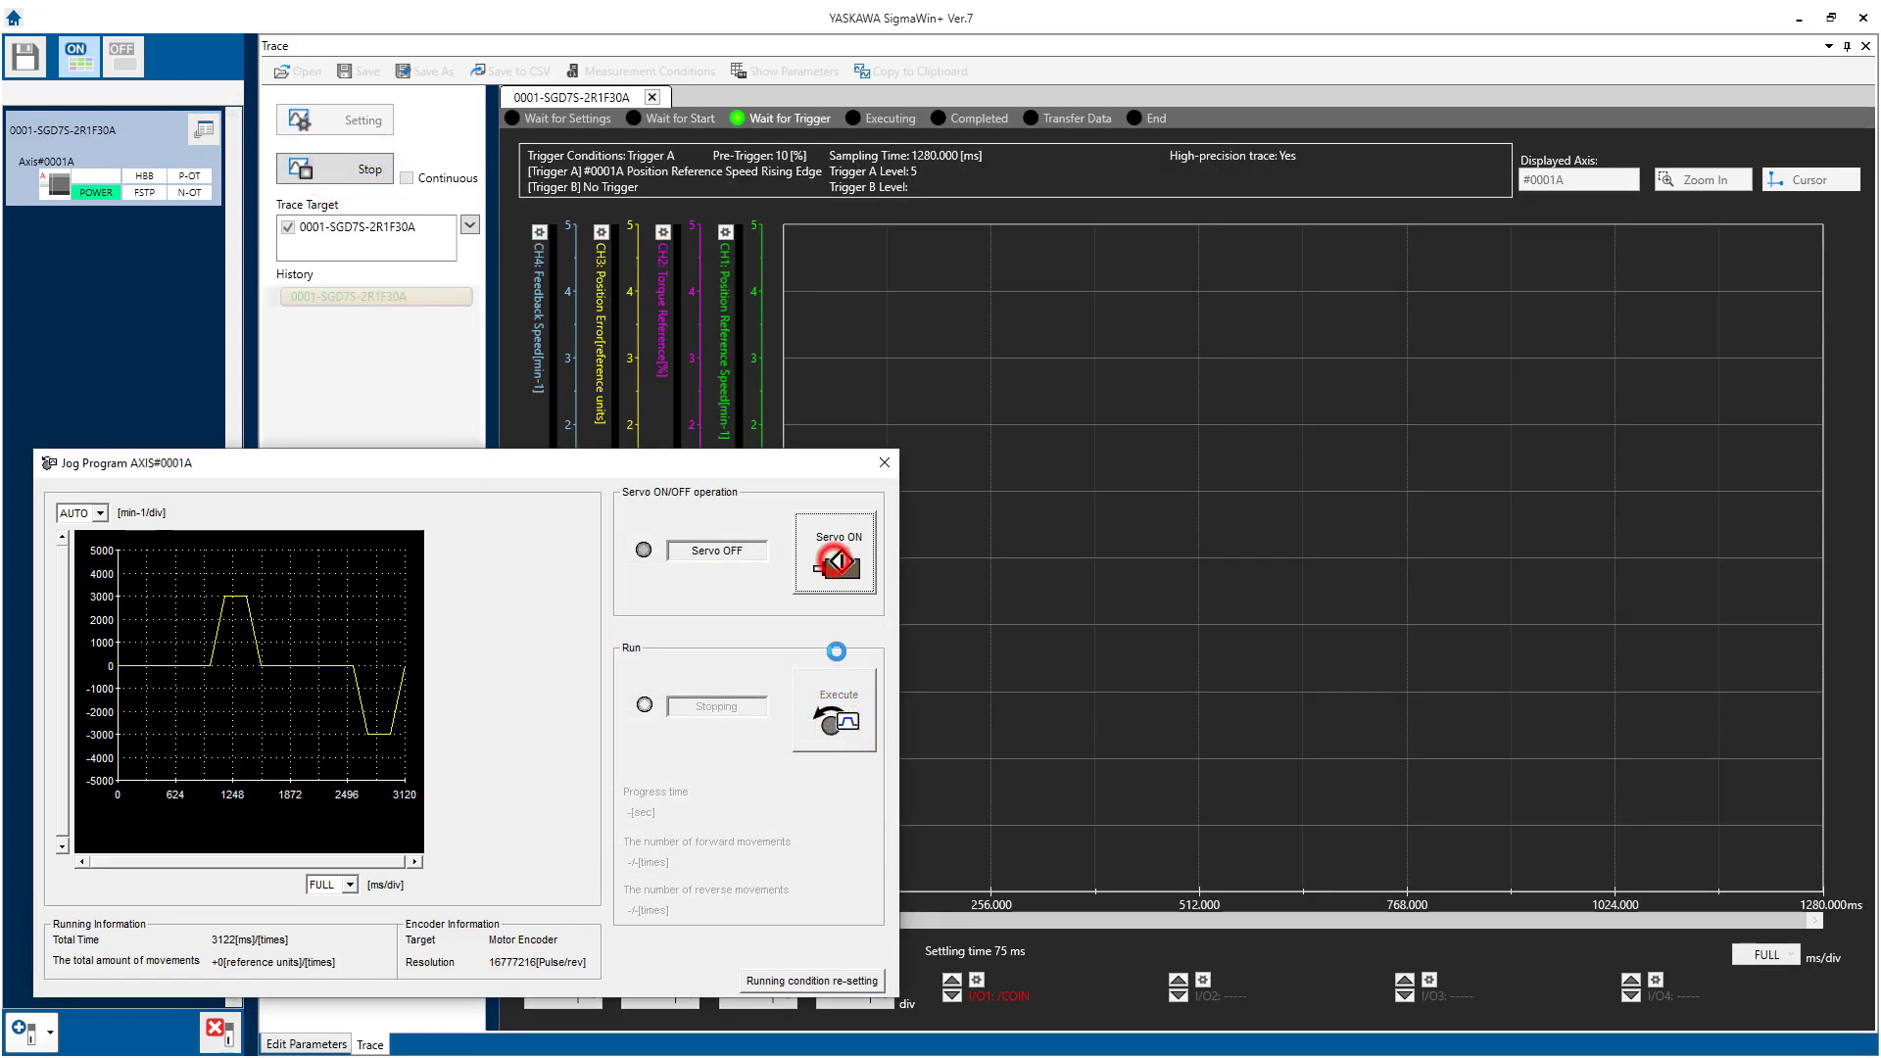
{"action": "left_click", "coordinate": [836, 720]}
{"action": "left_click", "coordinate": [415, 801]}
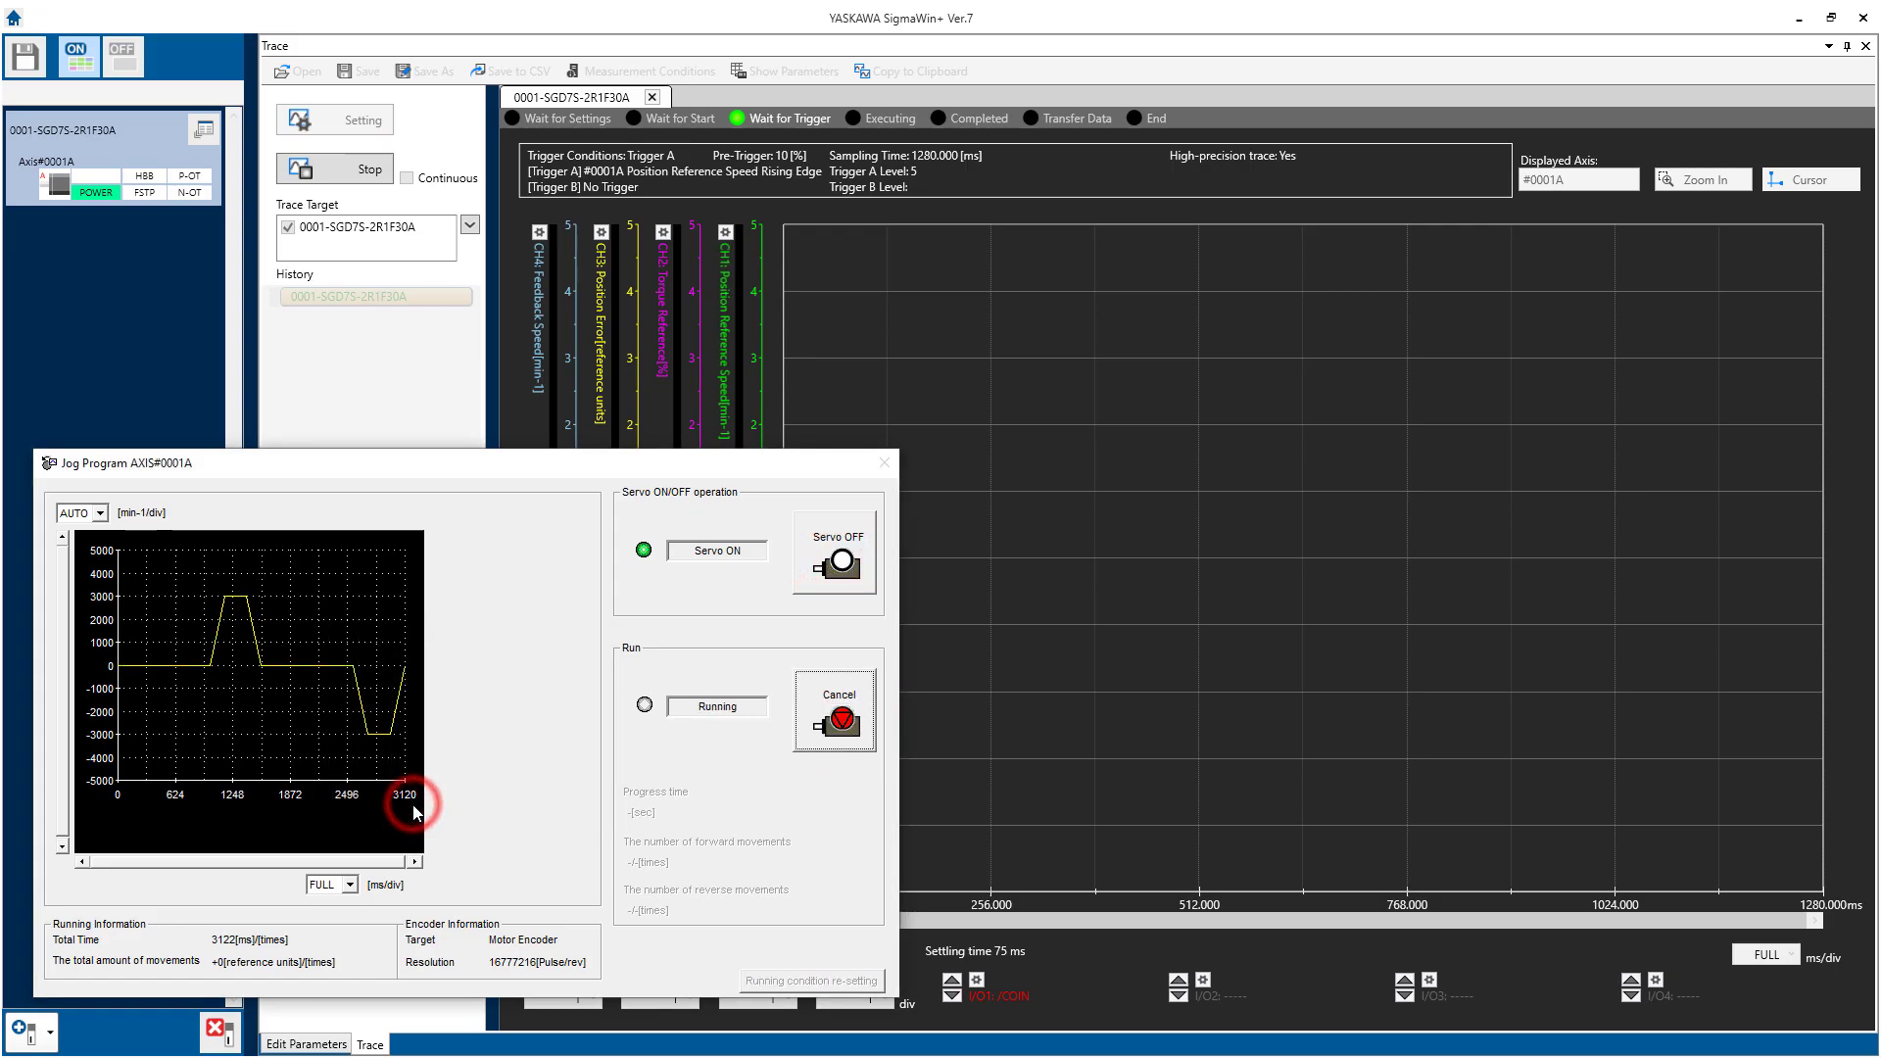
{"action": "left_click", "coordinate": [843, 556]}
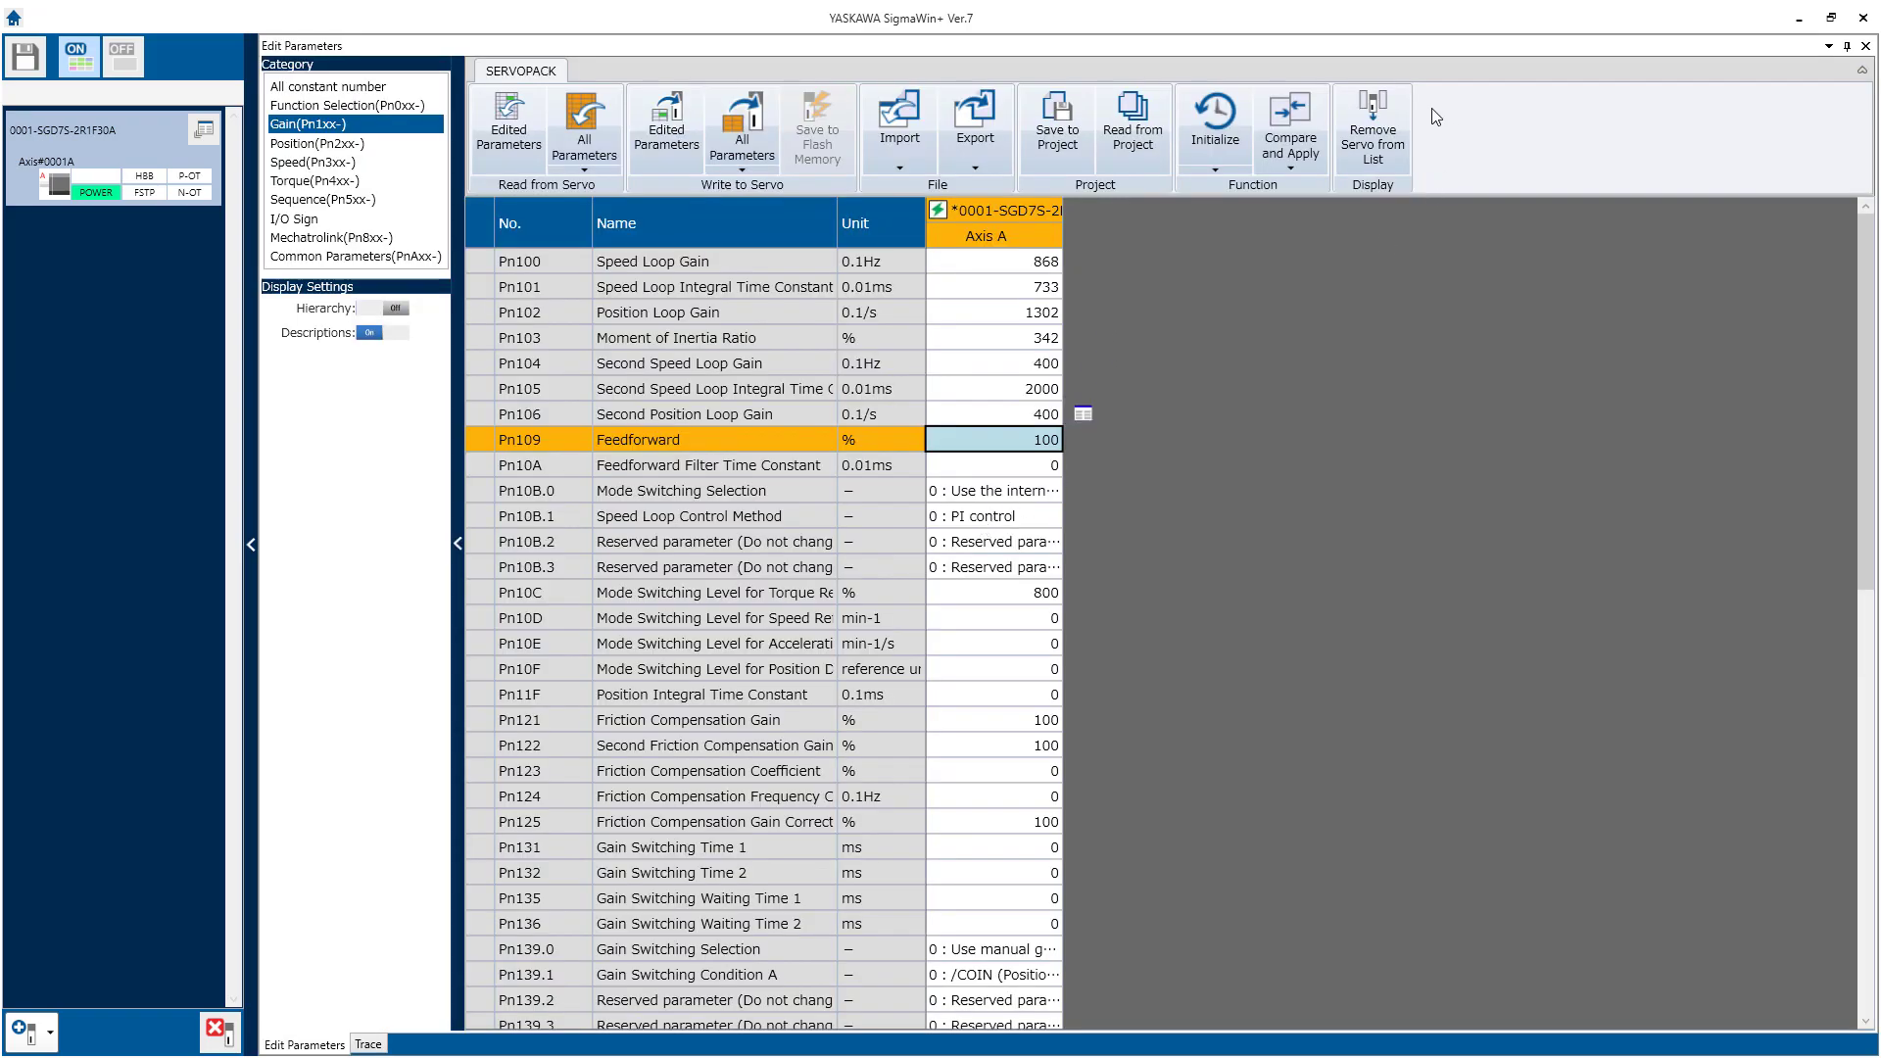
Compare parameters with defaults and inspect changed rows Pn100, Pn101, Pn401 and Pn40C.
{"action": "left_click", "coordinate": [1295, 125]}
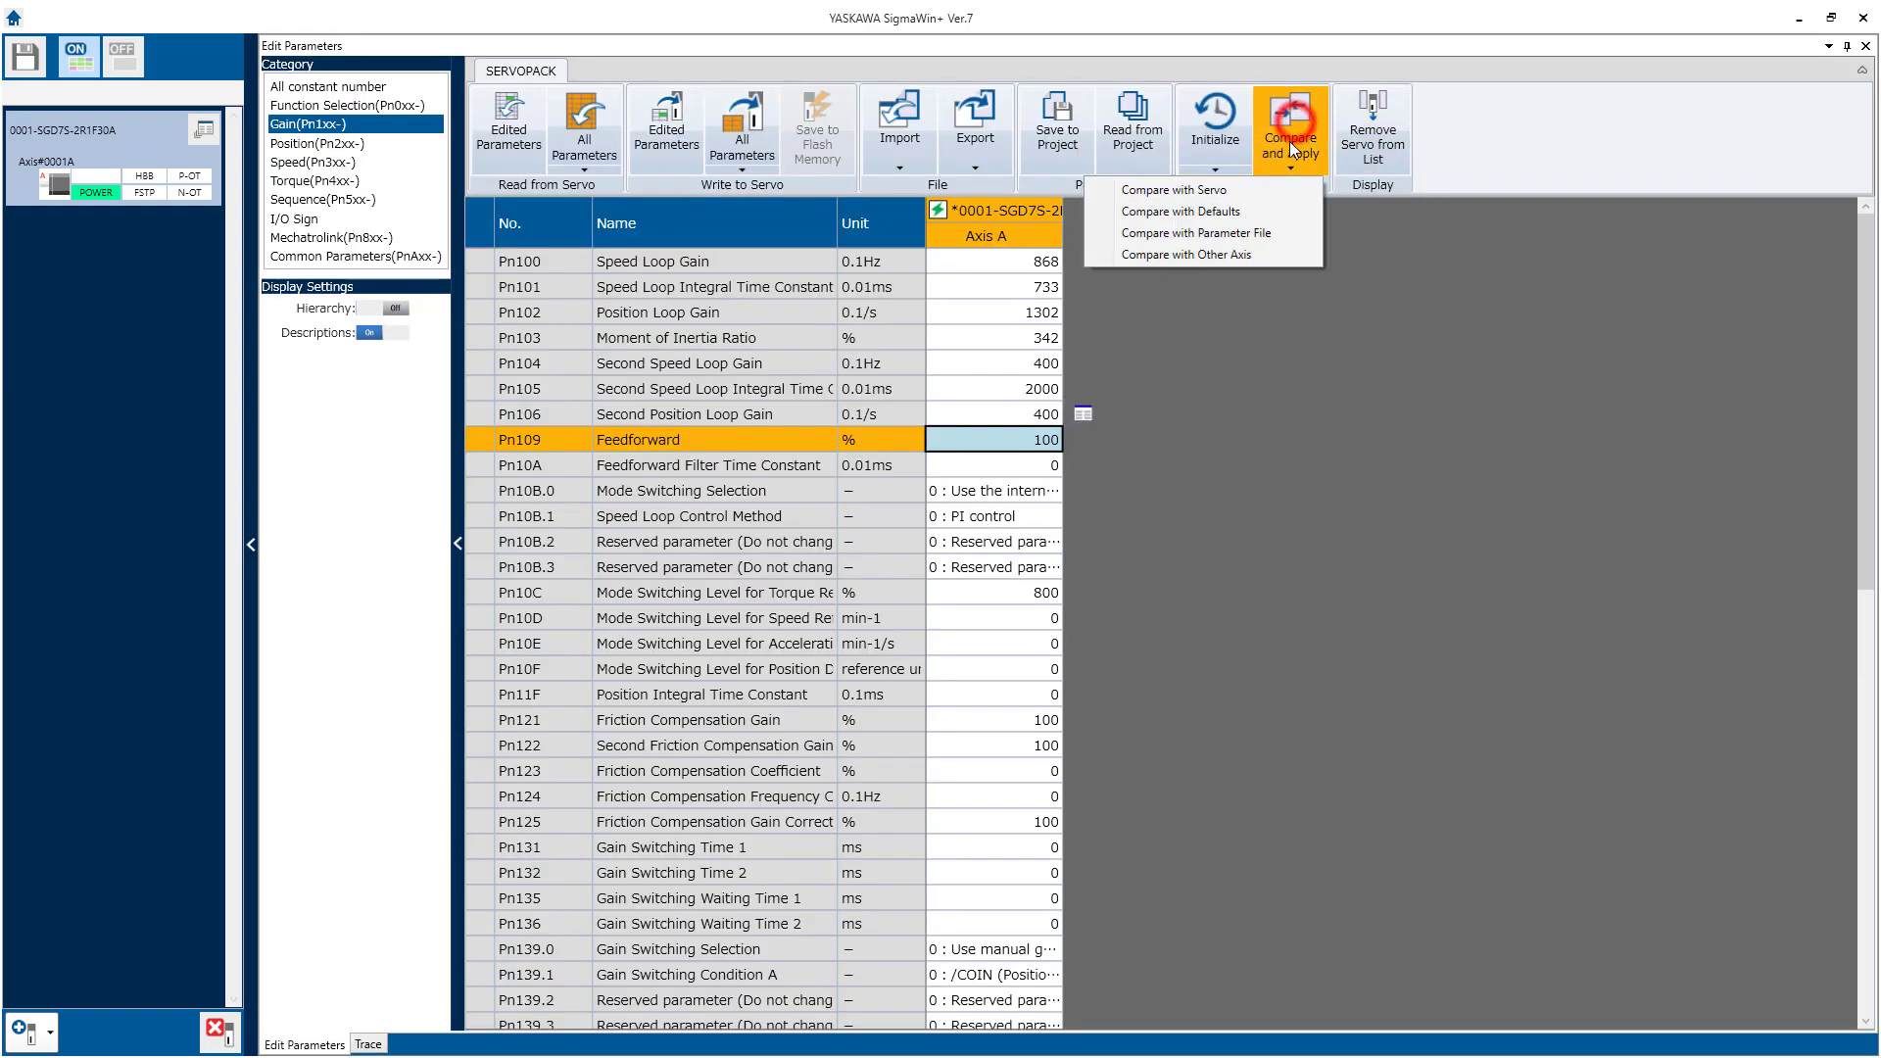
{"action": "left_click", "coordinate": [1261, 212]}
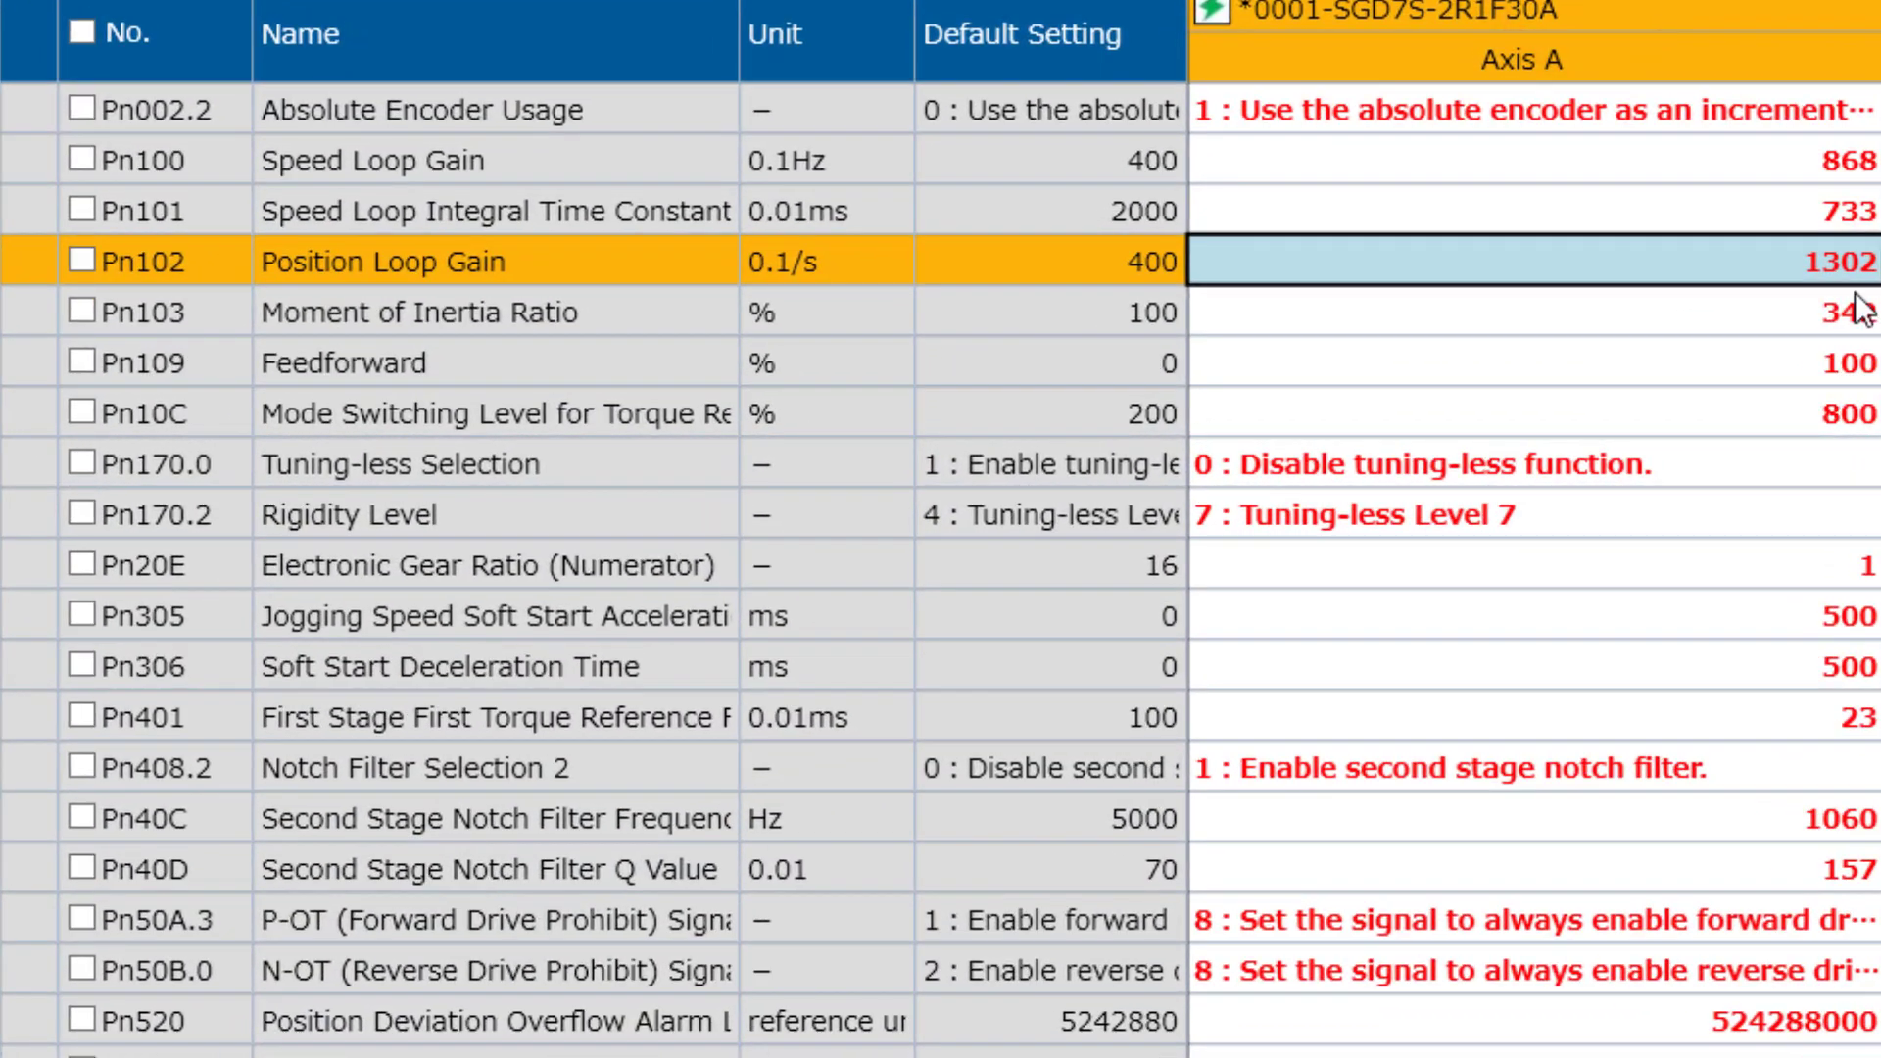
{"action": "left_click", "coordinate": [1496, 162]}
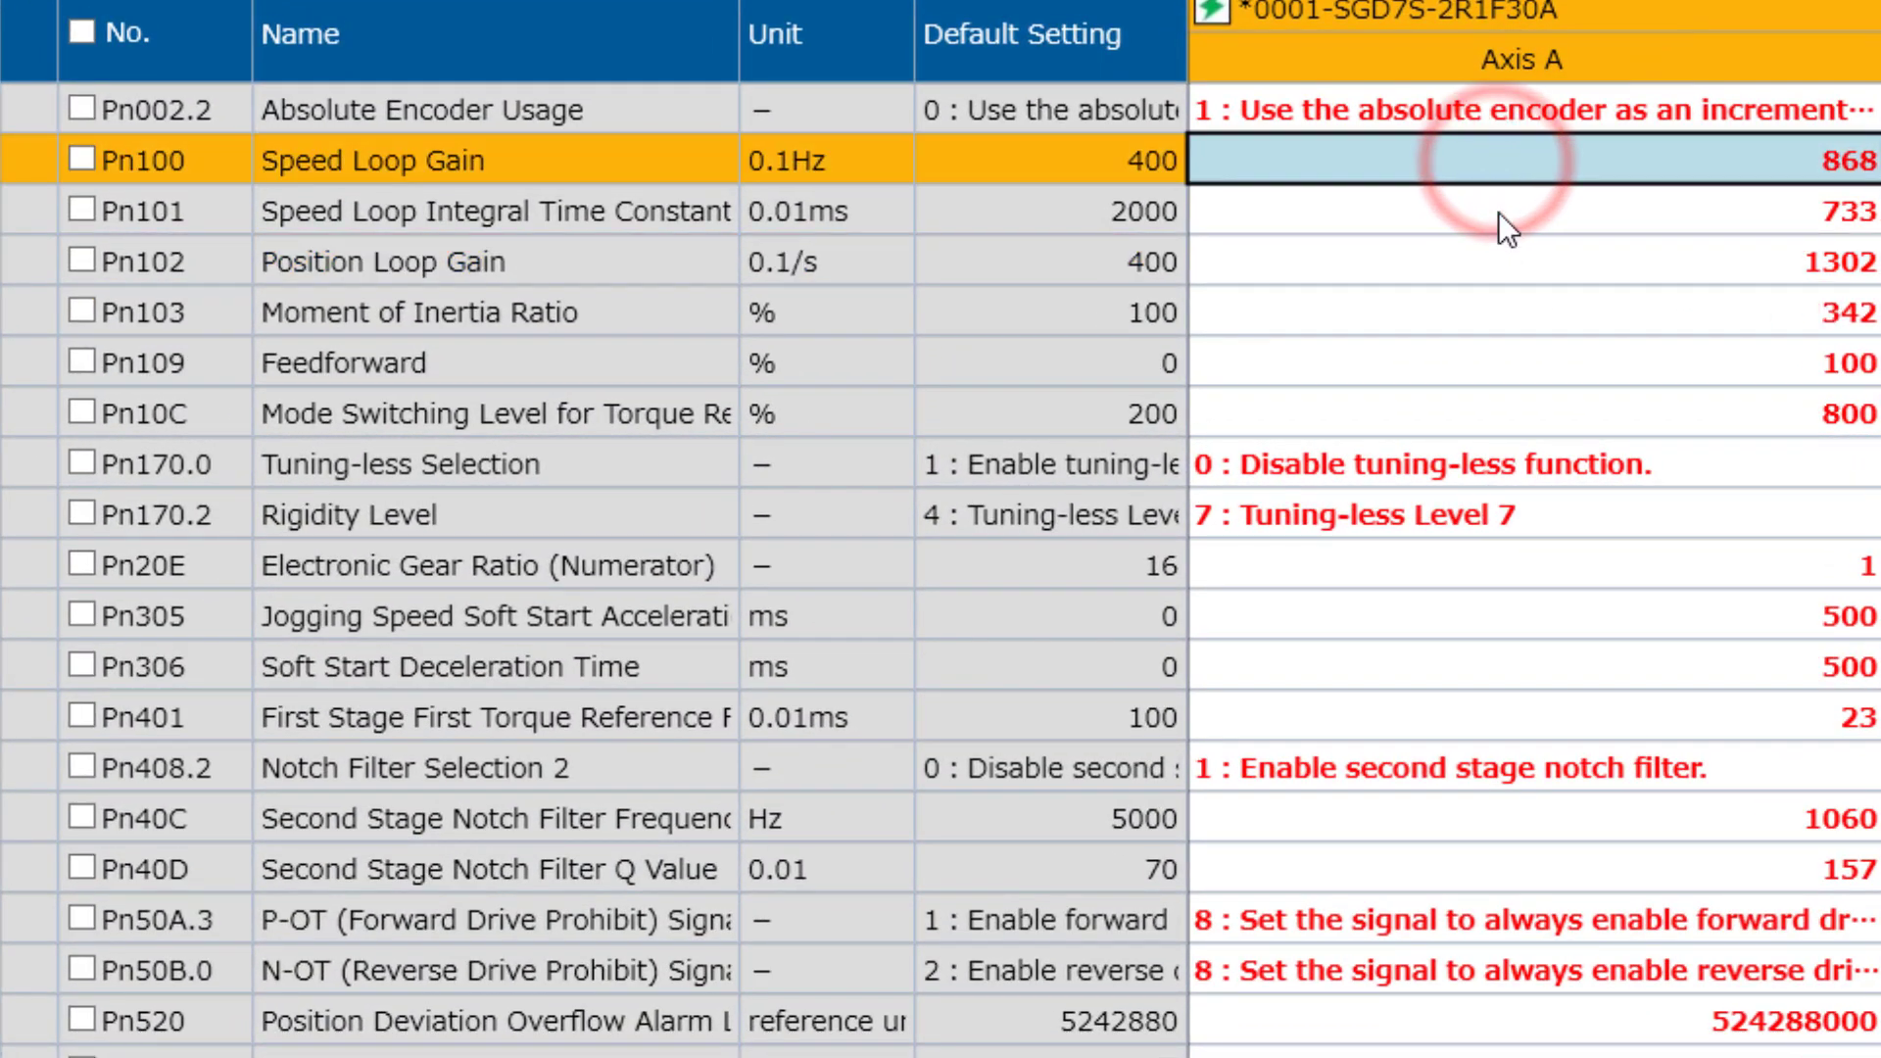
{"action": "left_click", "coordinate": [1497, 211]}
{"action": "left_click", "coordinate": [1491, 715]}
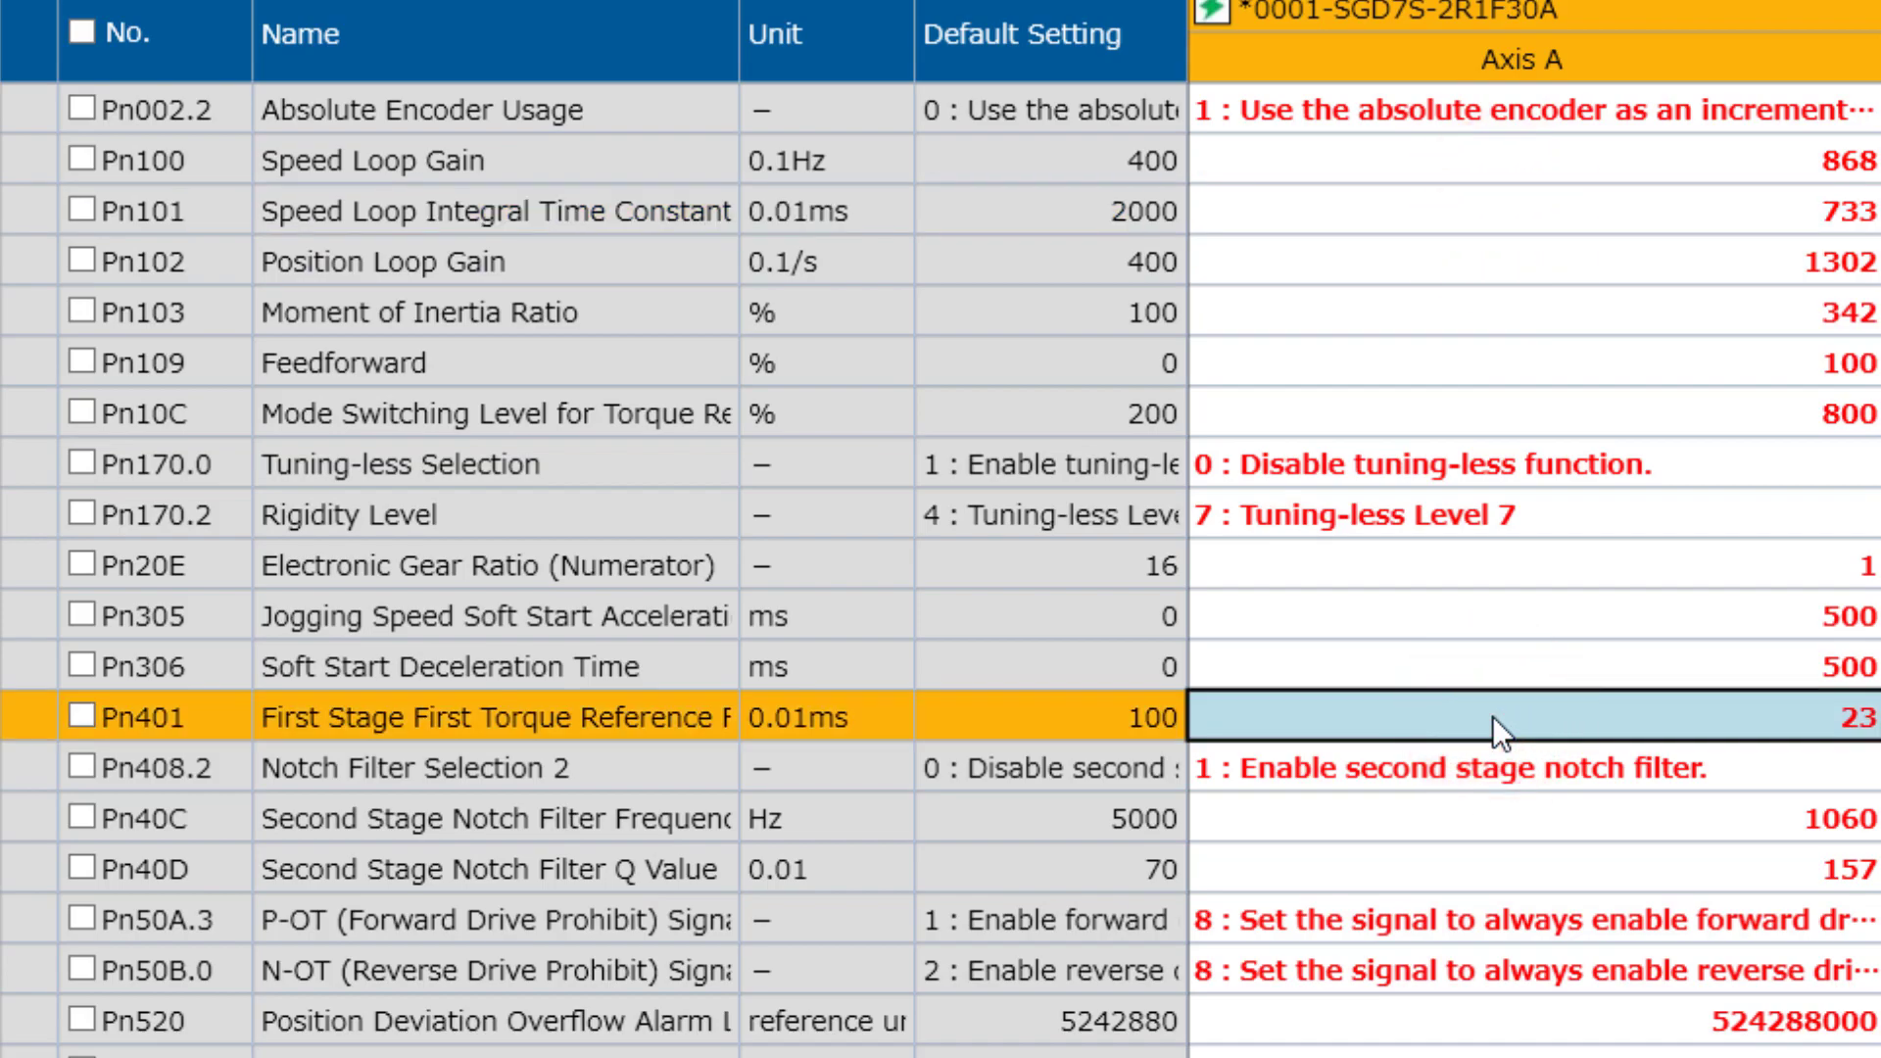
{"action": "left_click", "coordinate": [1532, 819]}
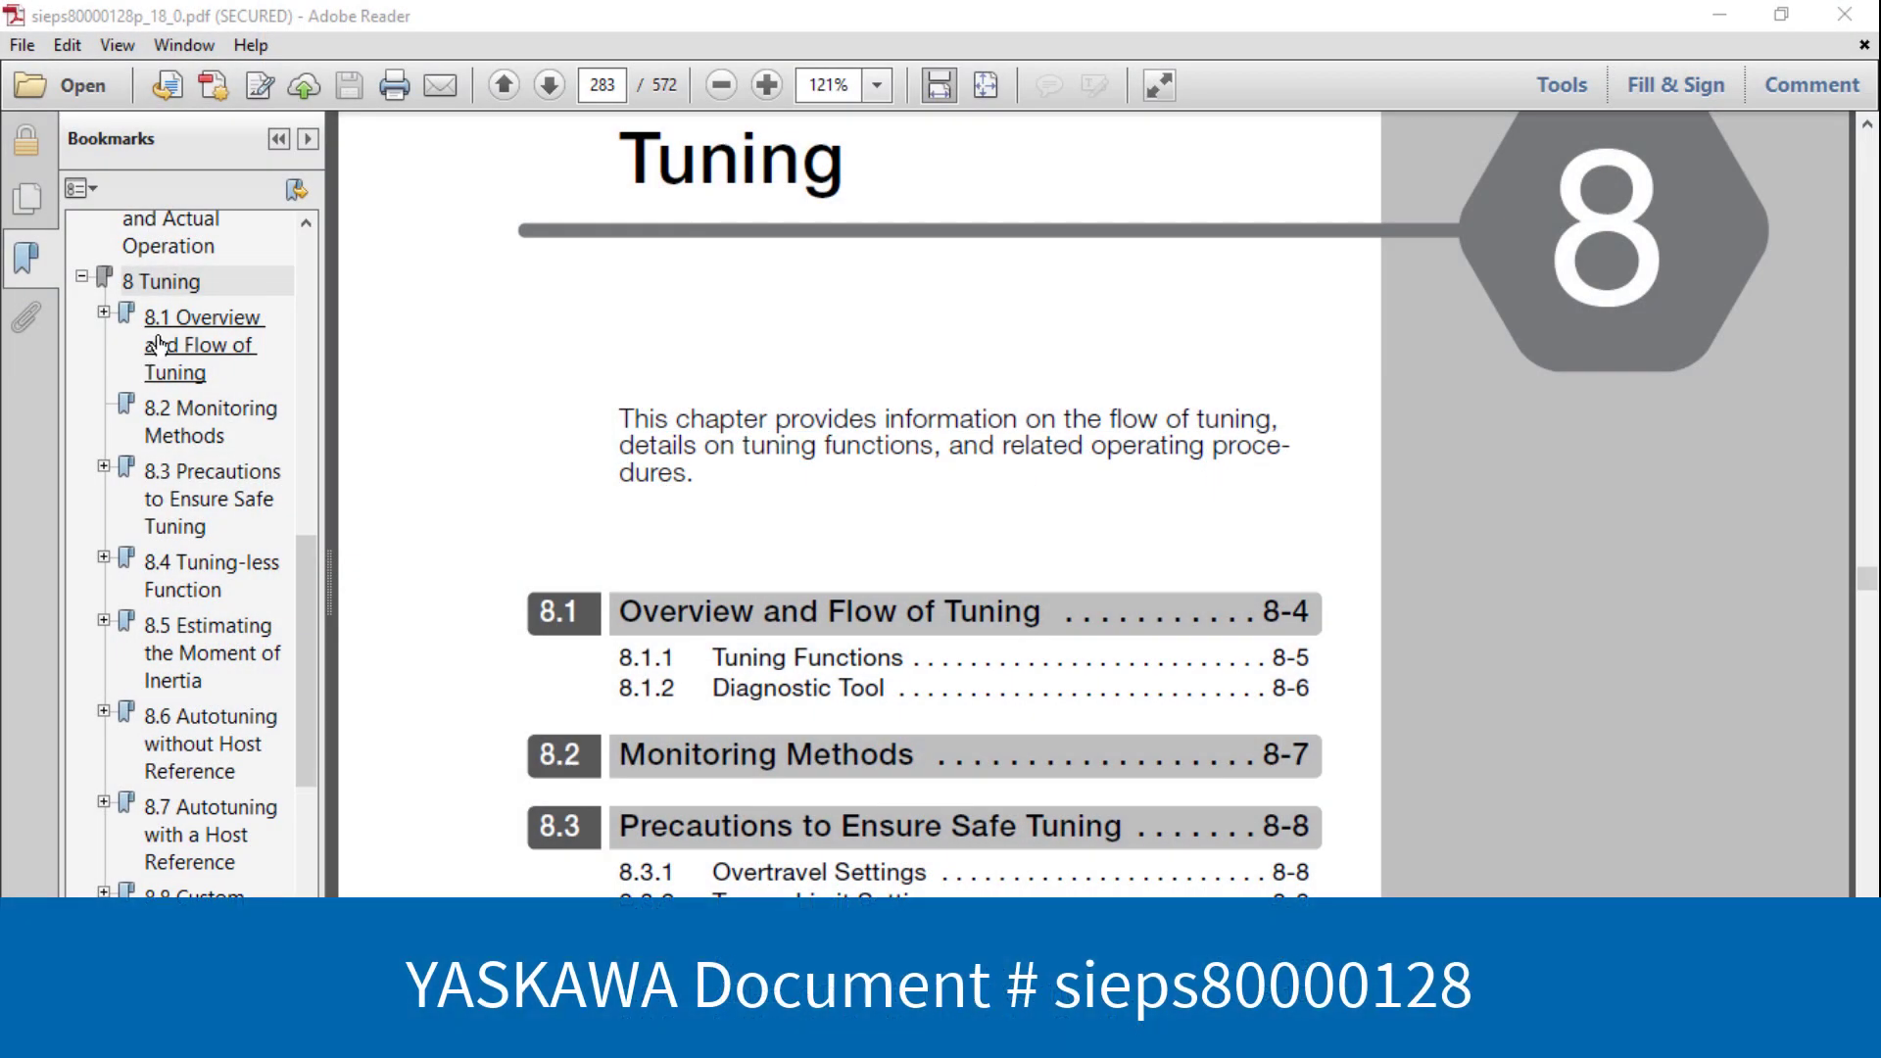
Step through Tuning sections 8.1 Overview to 8.7 Autotuning with a Host Reference.
{"action": "left_click", "coordinate": [196, 345]}
{"action": "left_click", "coordinate": [189, 435]}
{"action": "left_click", "coordinate": [188, 487]}
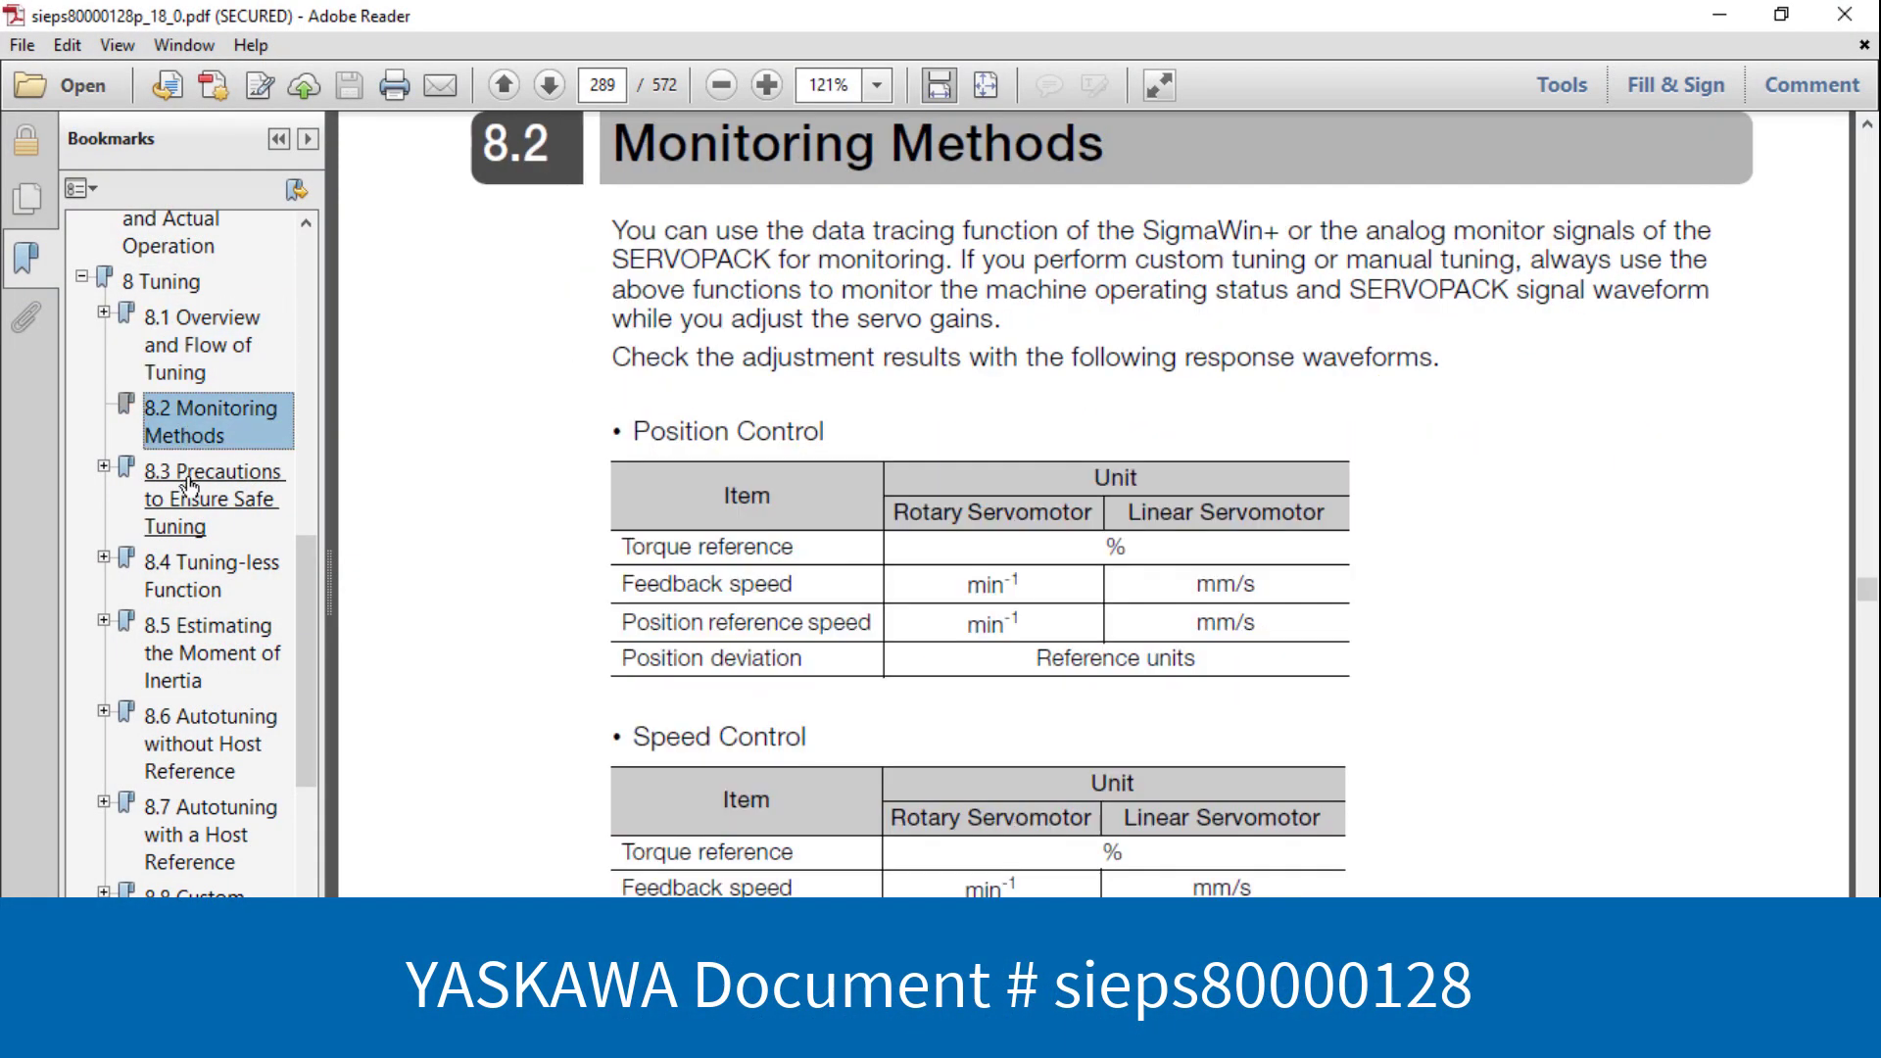
{"action": "left_click", "coordinate": [187, 575]}
{"action": "left_click", "coordinate": [186, 655]}
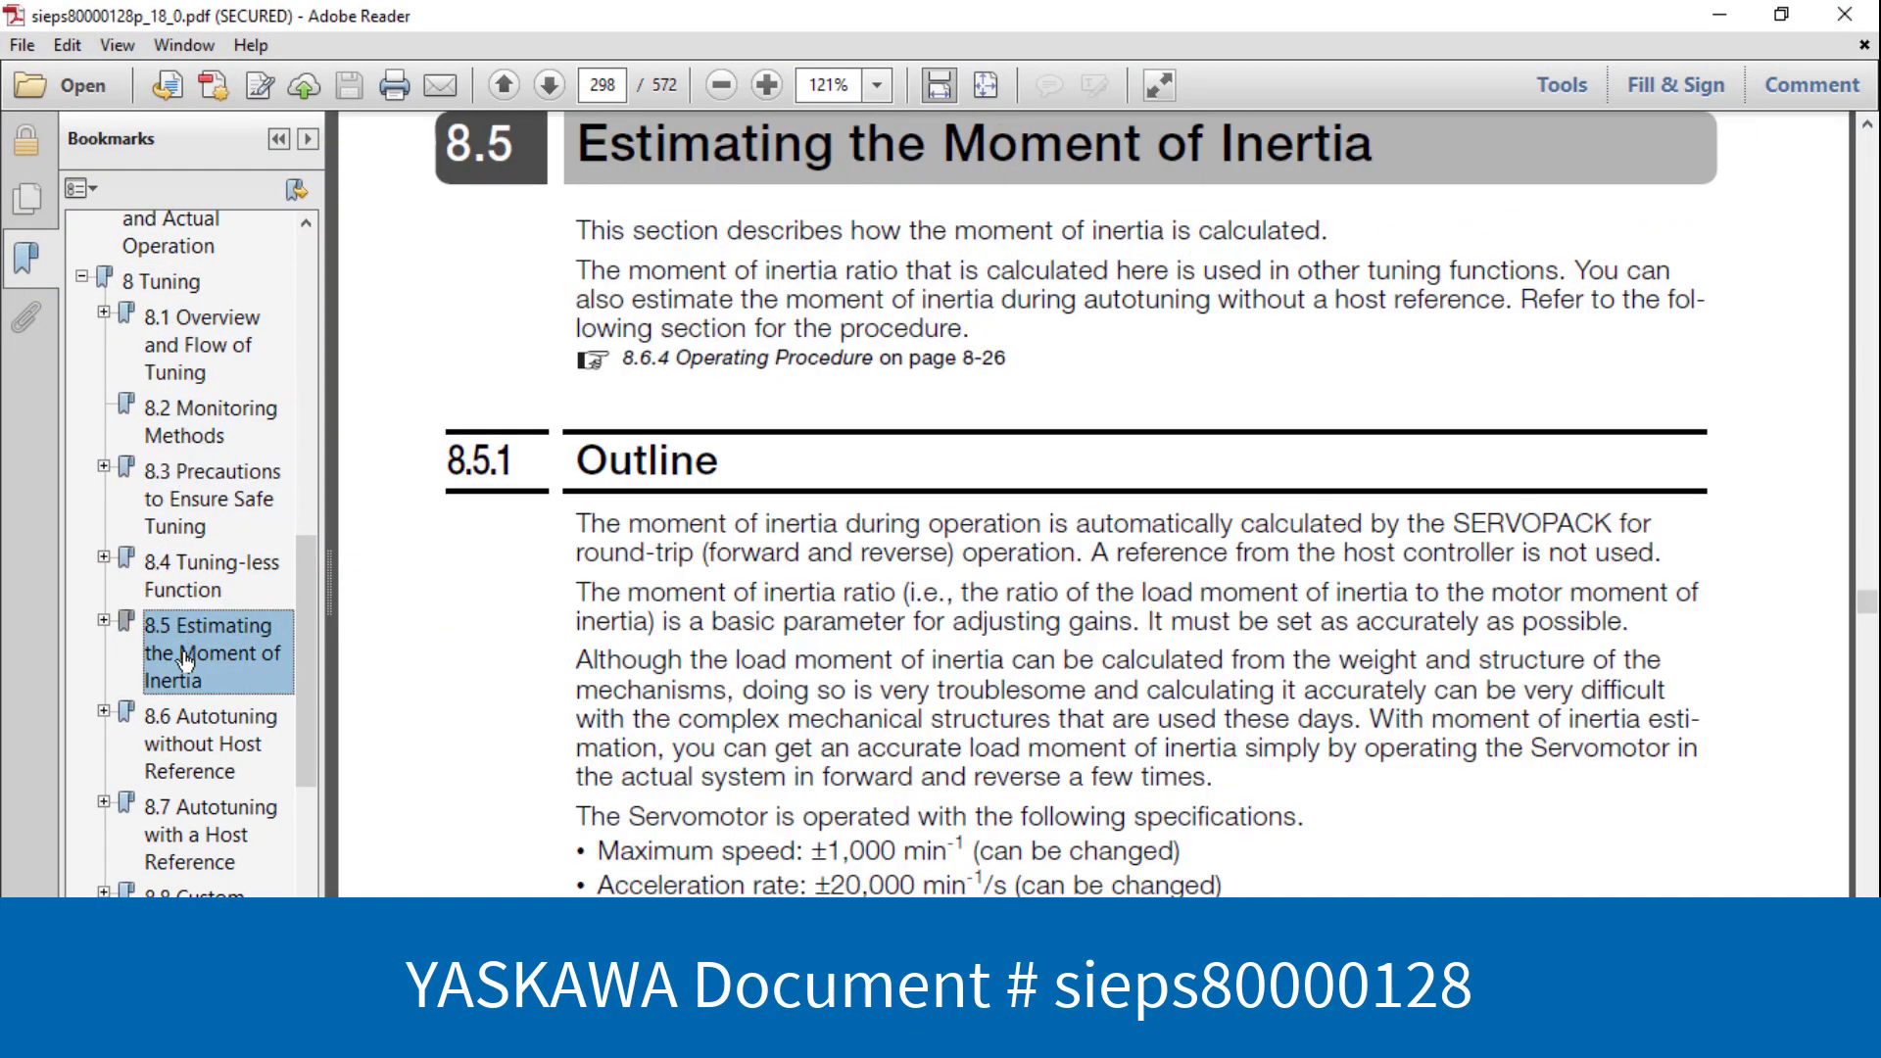
{"action": "left_click", "coordinate": [186, 729]}
{"action": "left_click", "coordinate": [186, 821]}
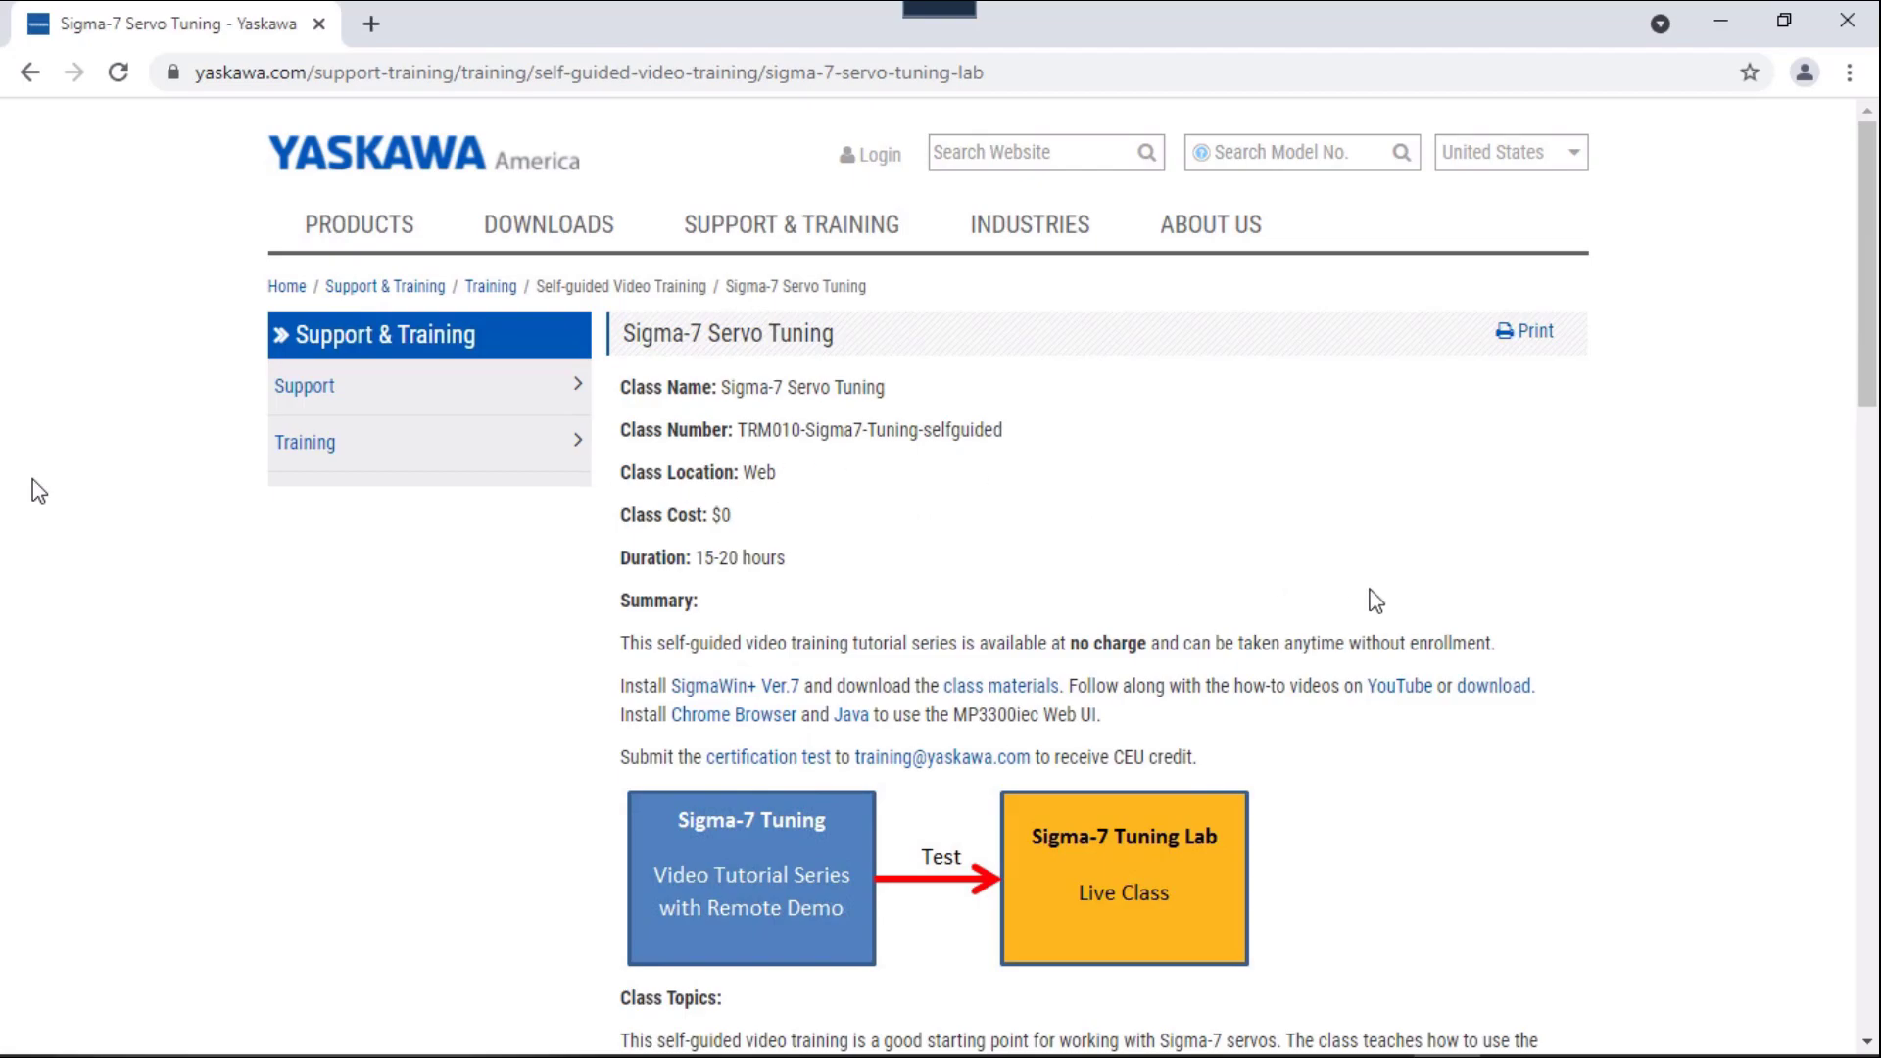
{"action": "left_click", "coordinate": [1399, 685]}
{"action": "left_click_drag", "start_coordinate": [1869, 392], "coordinate": [1869, 823]}
{"action": "left_click", "coordinate": [474, 75]}
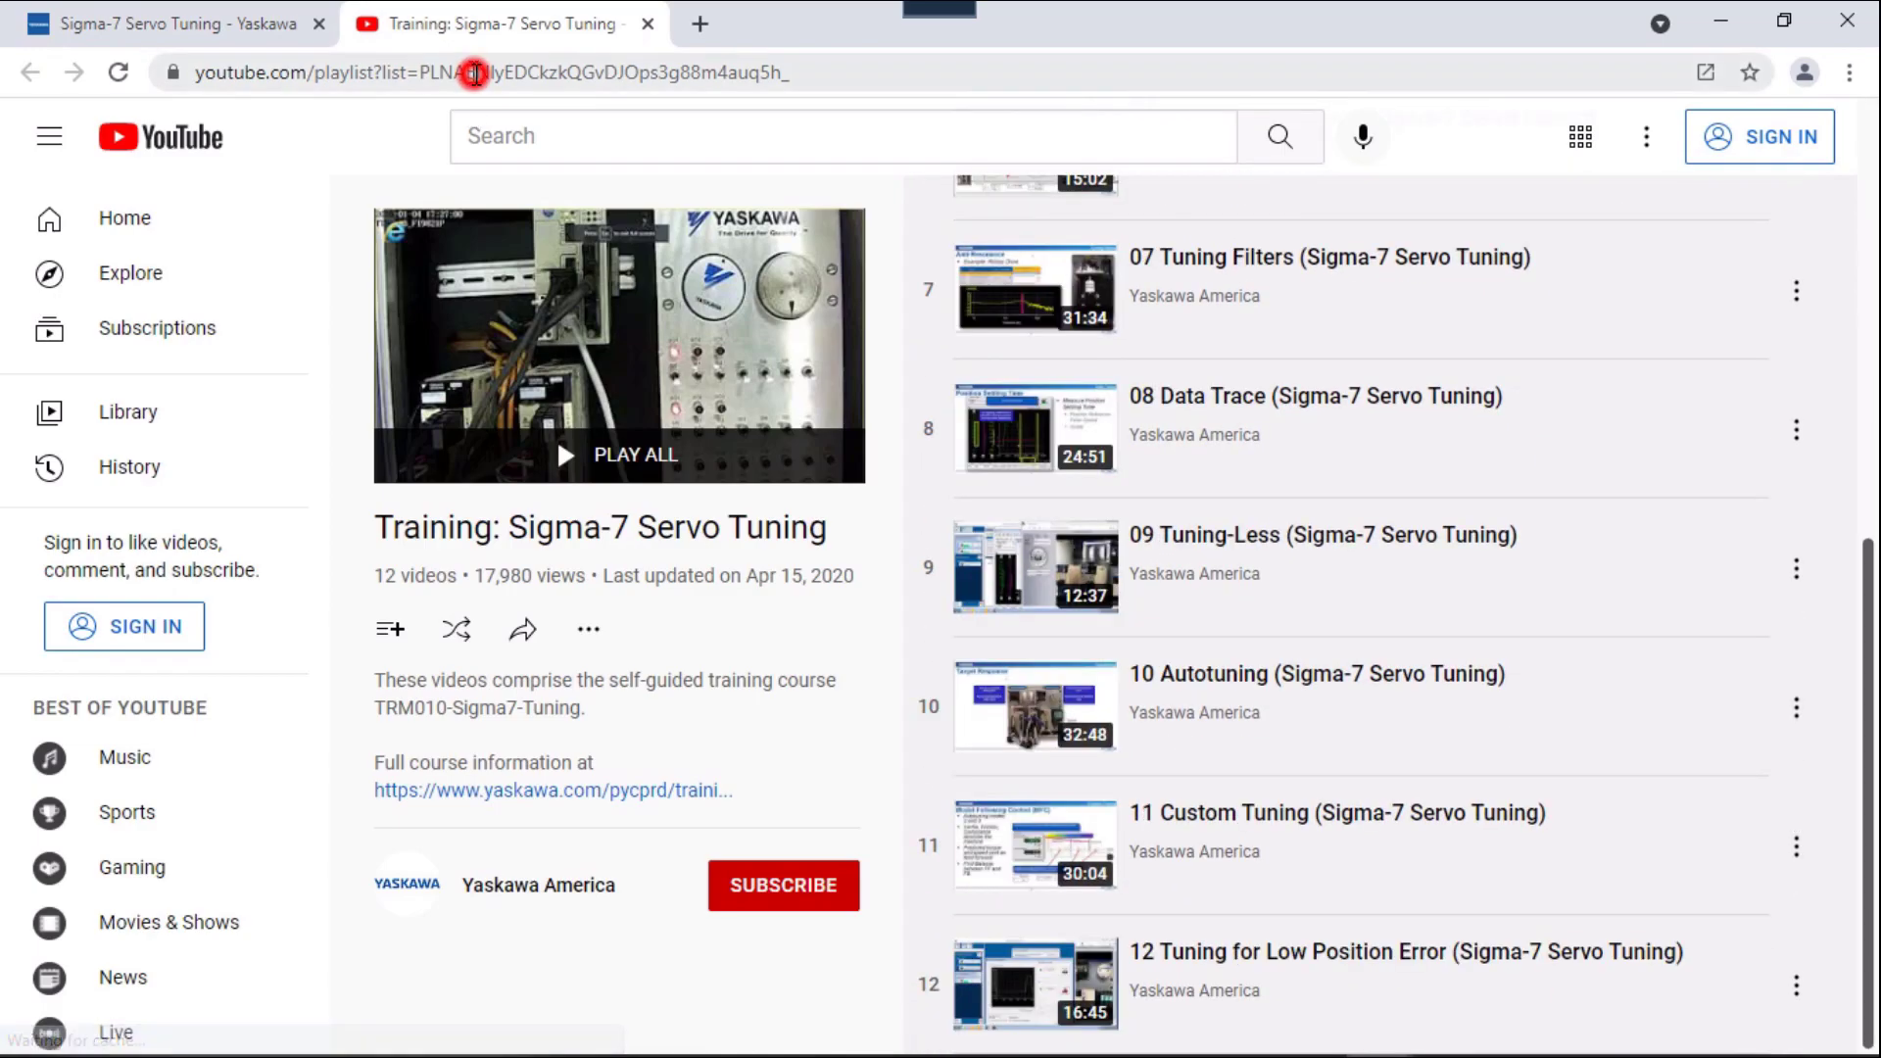
{"action": "type", "text": "www.yaskawa.com/"}
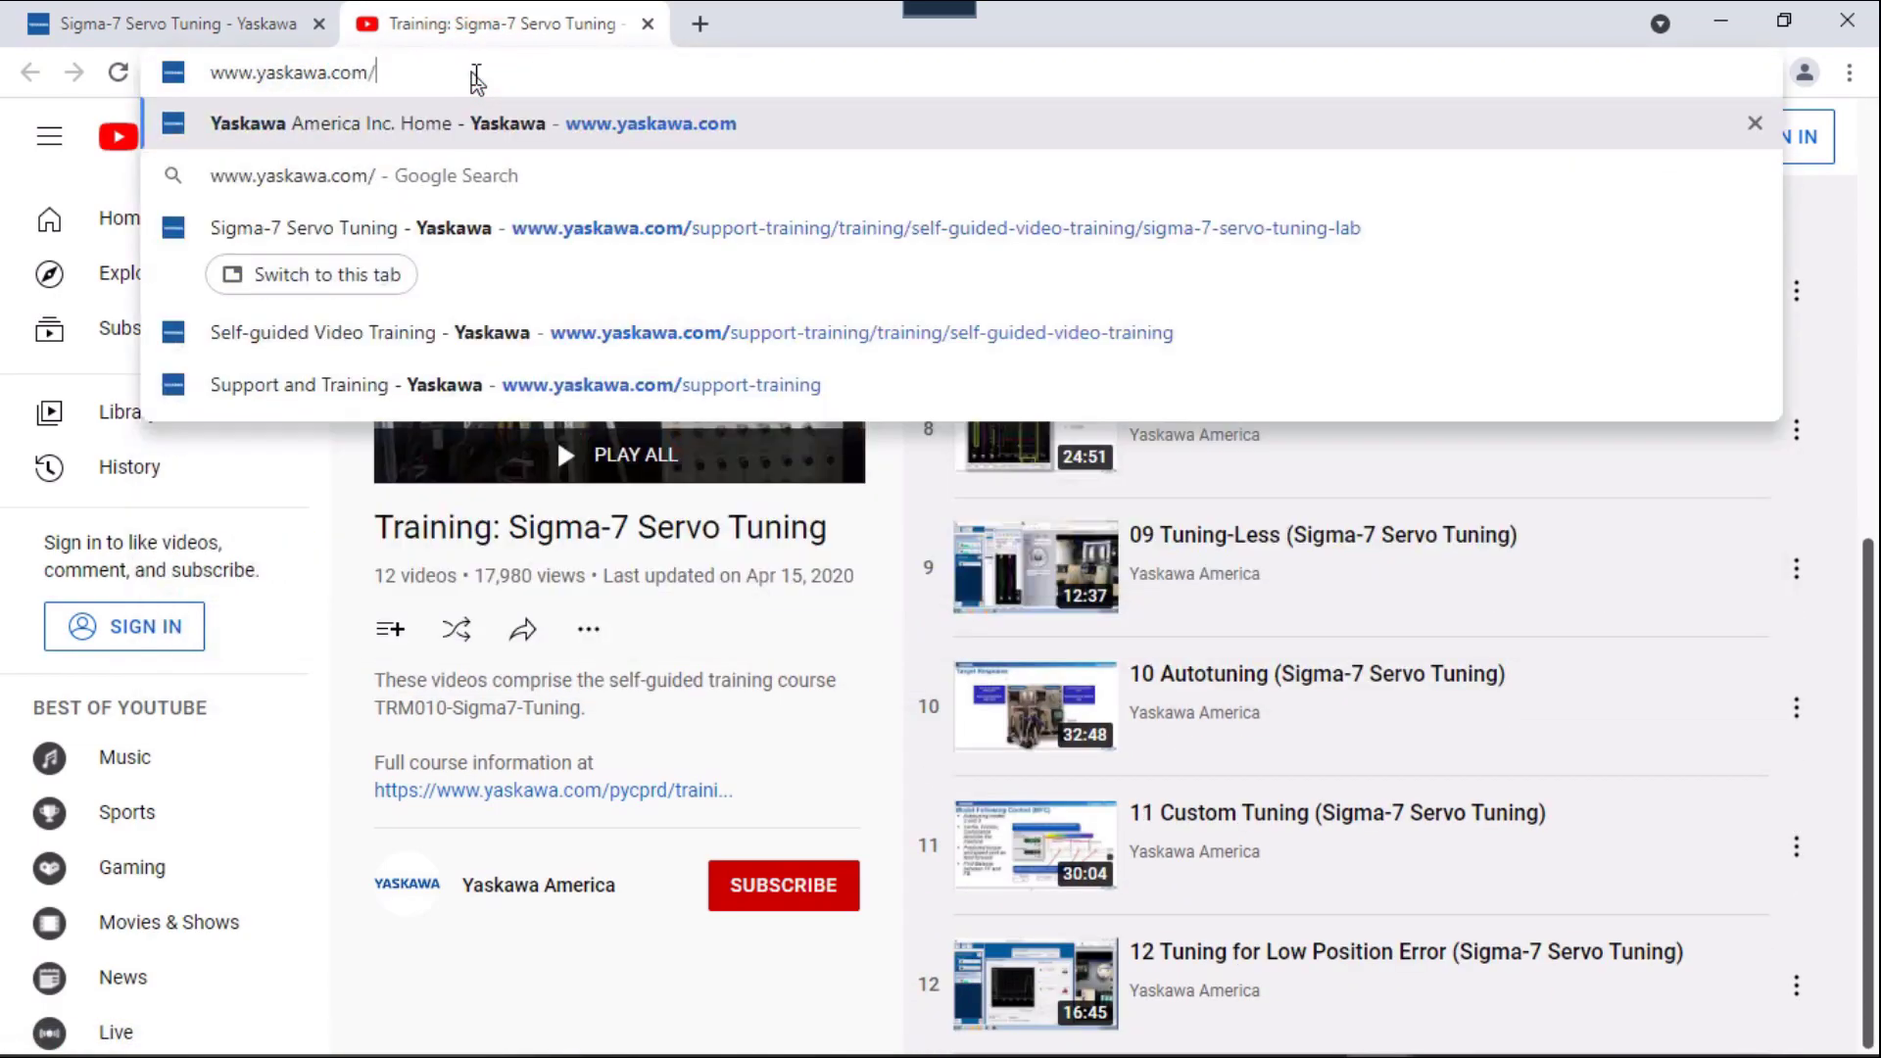
{"action": "type", "text": "selfgu"}
{"action": "key", "text": "Return"}
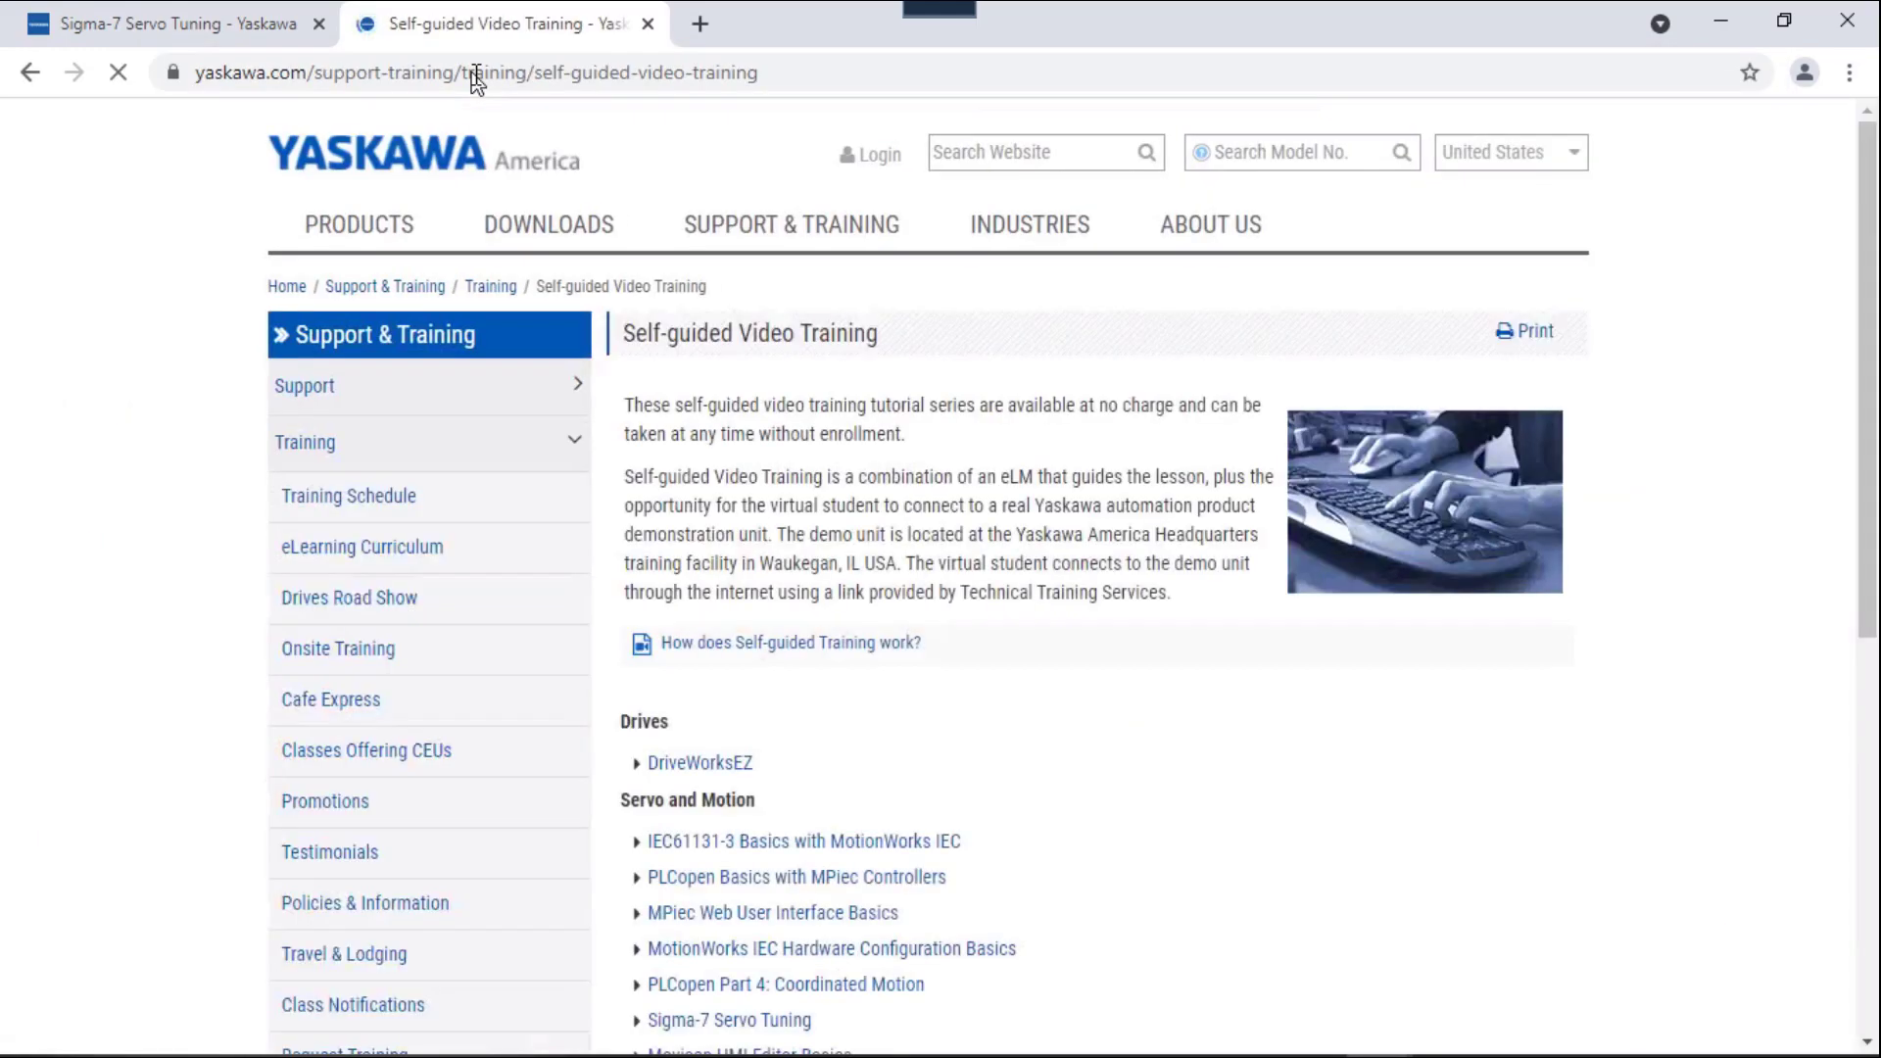
From Training Schedule's Full Class List, open the Sigma-7 Servo Tuning Lab page ($245, 0.75 days).
{"action": "mouse_move", "coordinate": [791, 224]}
{"action": "left_click", "coordinate": [890, 323]}
{"action": "left_click", "coordinate": [1075, 774]}
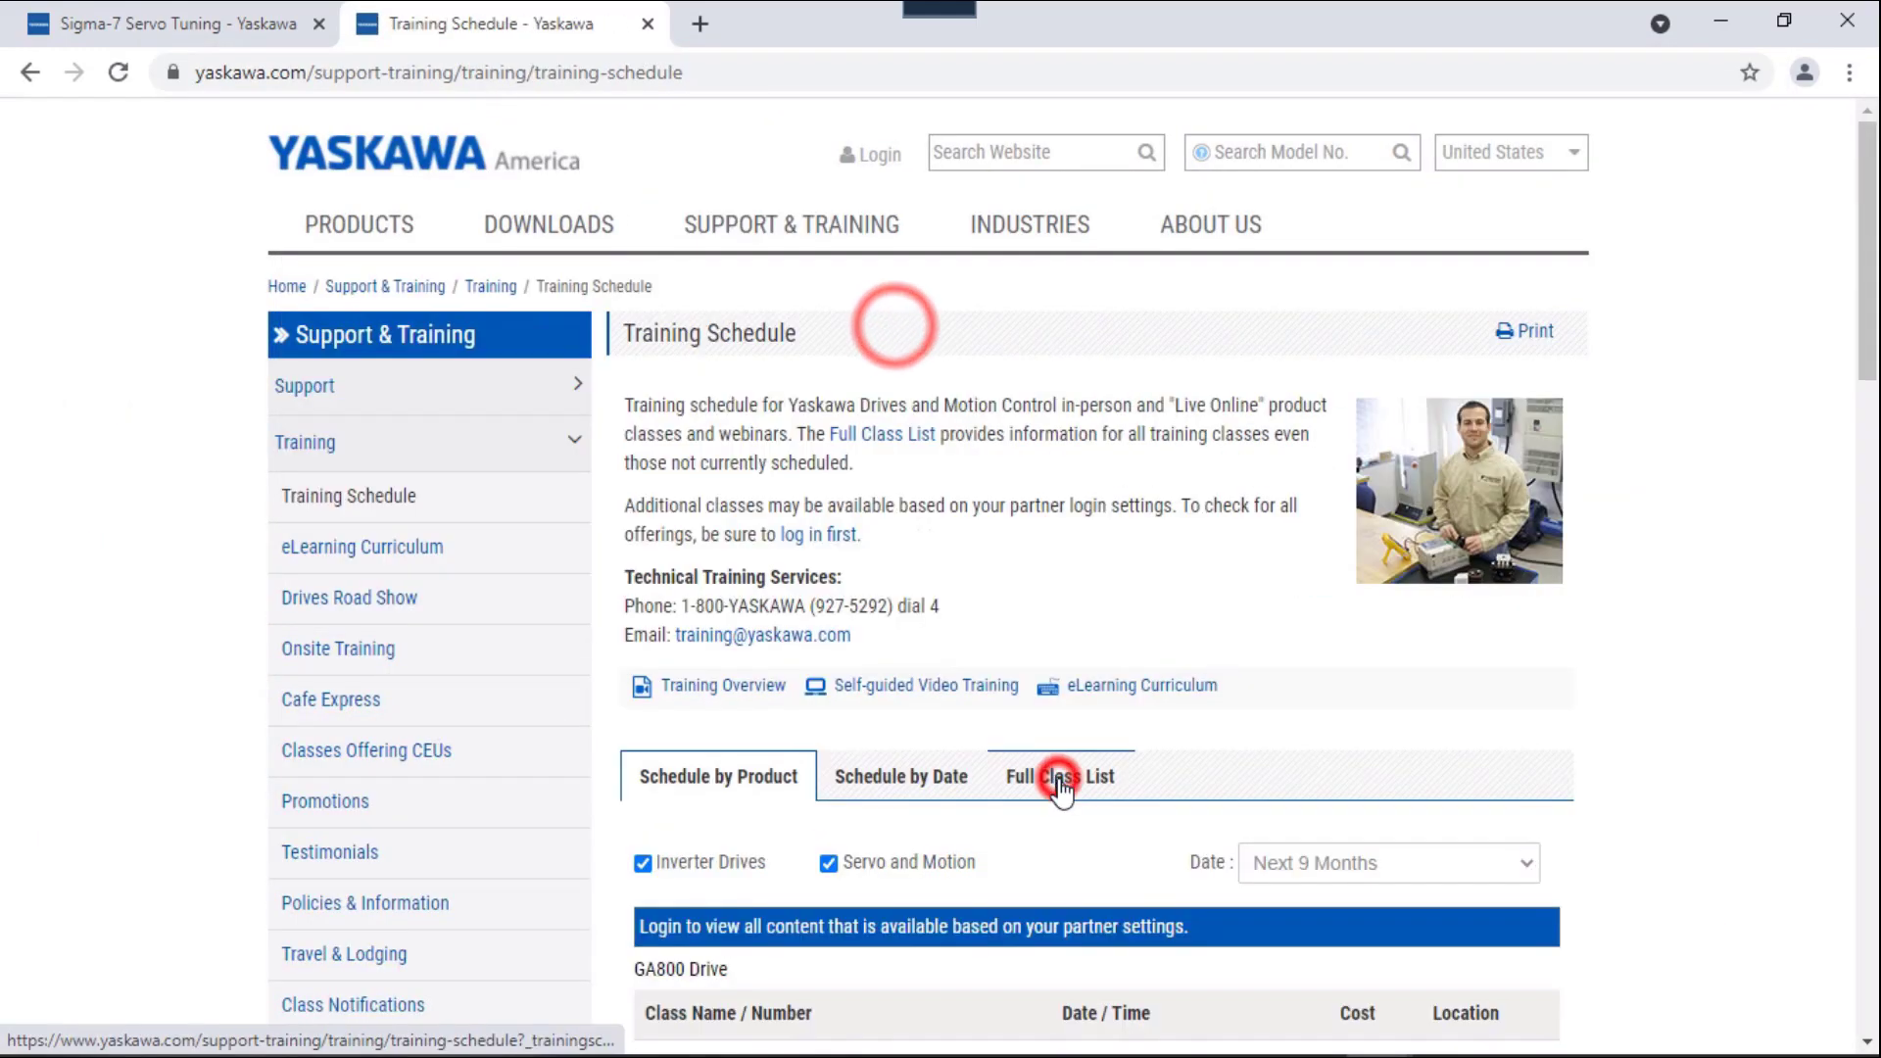
{"action": "left_click", "coordinate": [798, 400]}
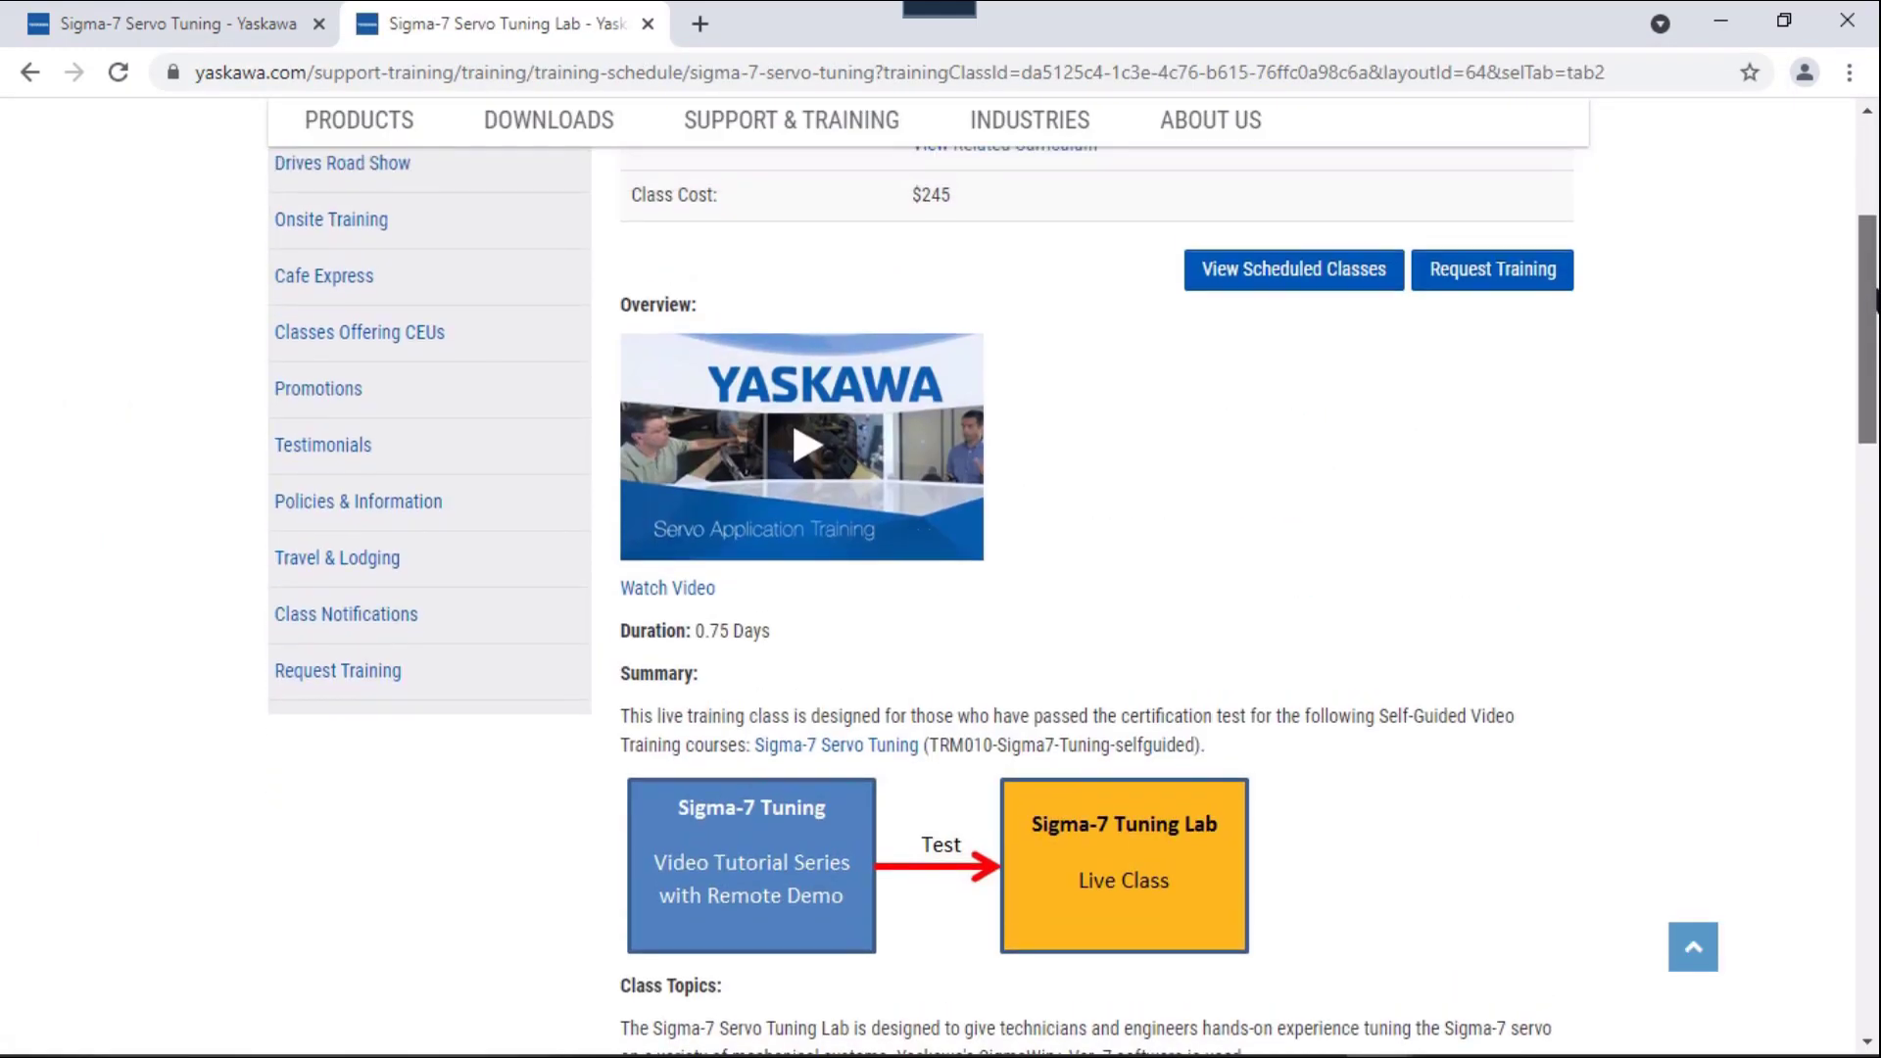
{"action": "left_click_drag", "start_coordinate": [1873, 294], "coordinate": [1868, 199]}
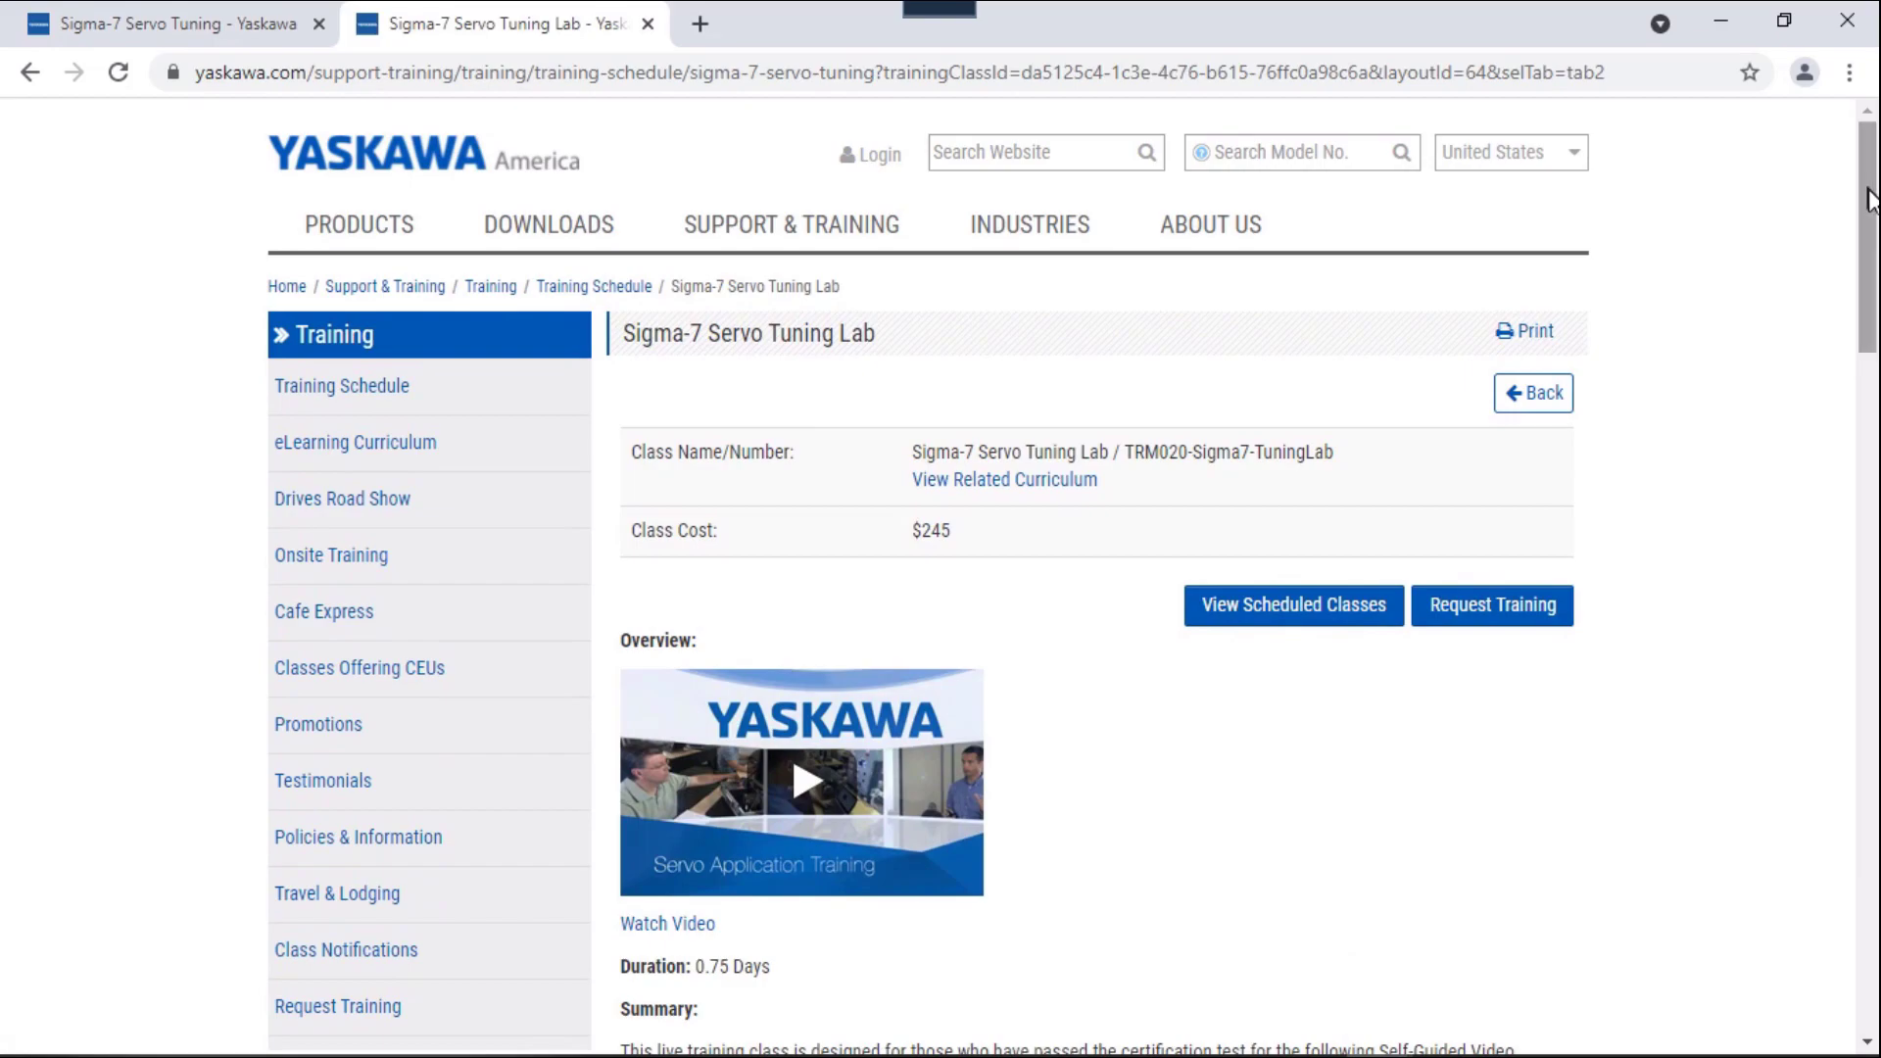